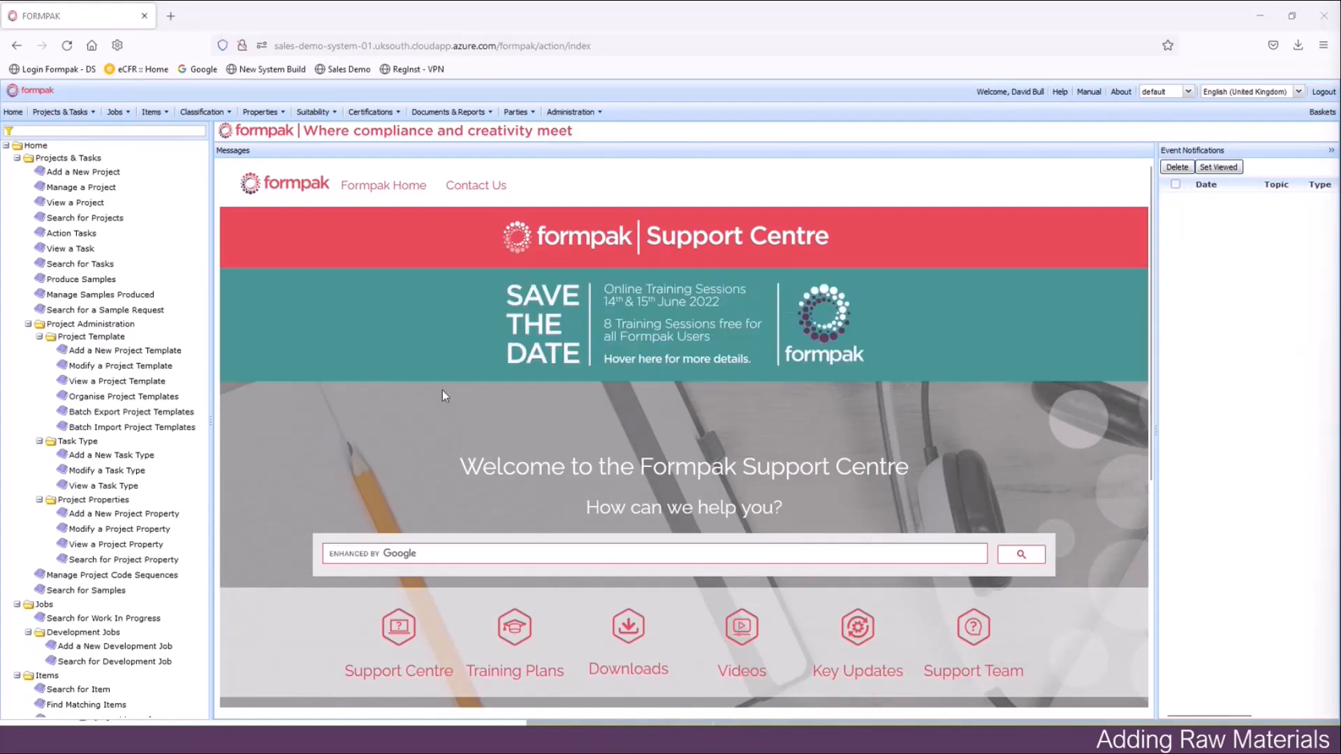
Search the Support Centre for "raw materials" and look through the results before closing them.
left_click(500, 553)
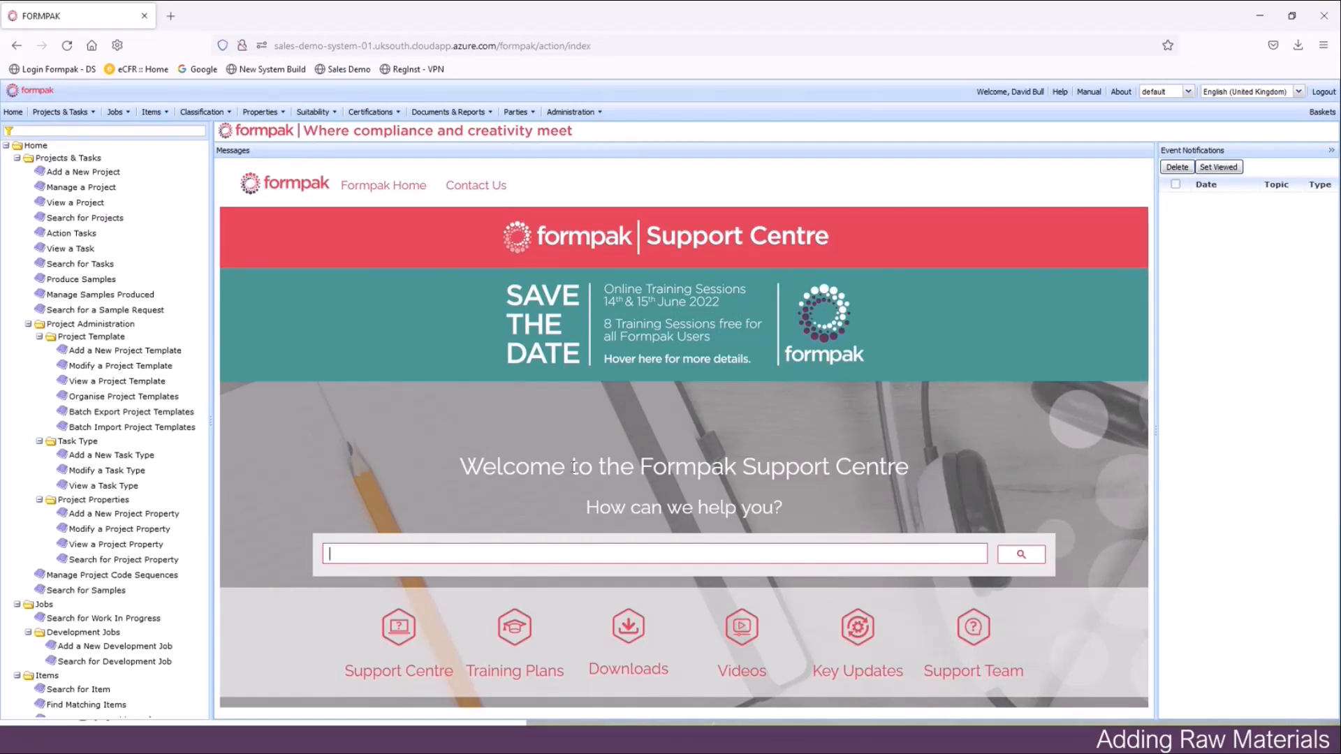
type("raw materials")
key("Return")
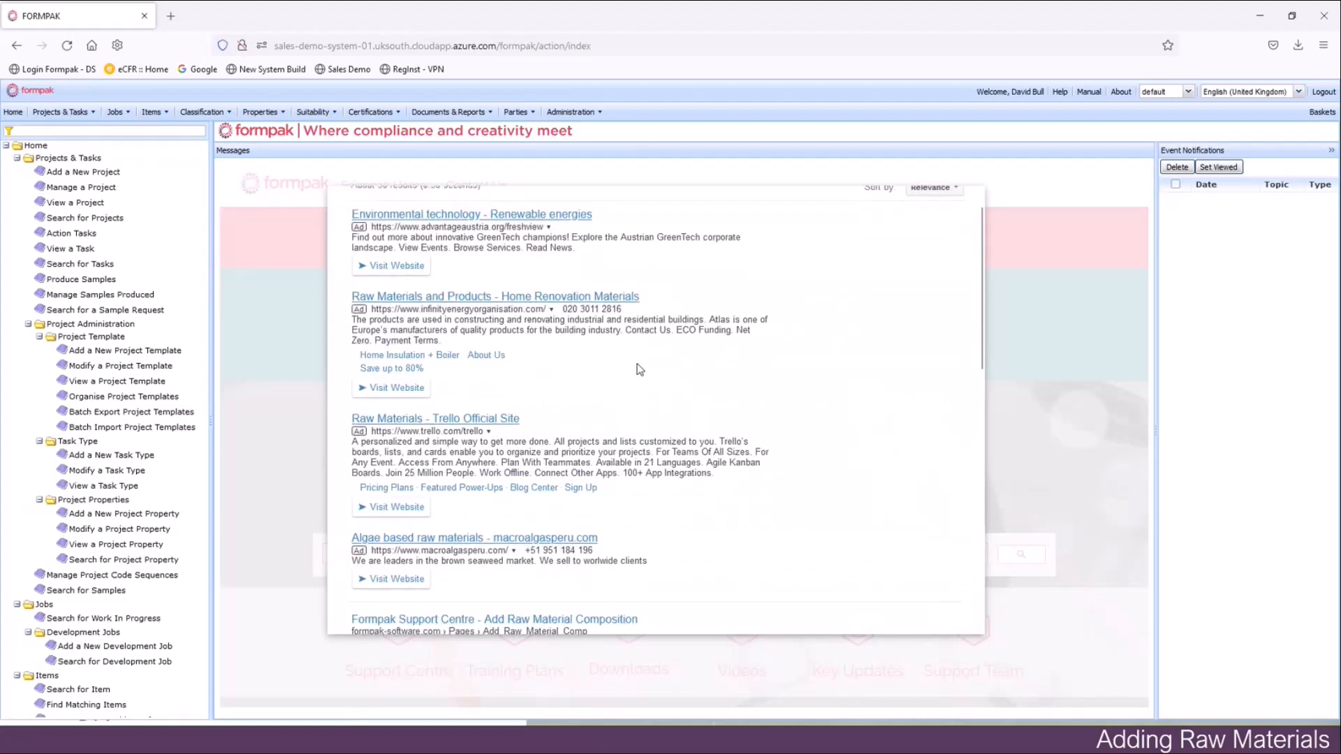
scroll(639, 368, "down", 3)
scroll(641, 368, "down", 3)
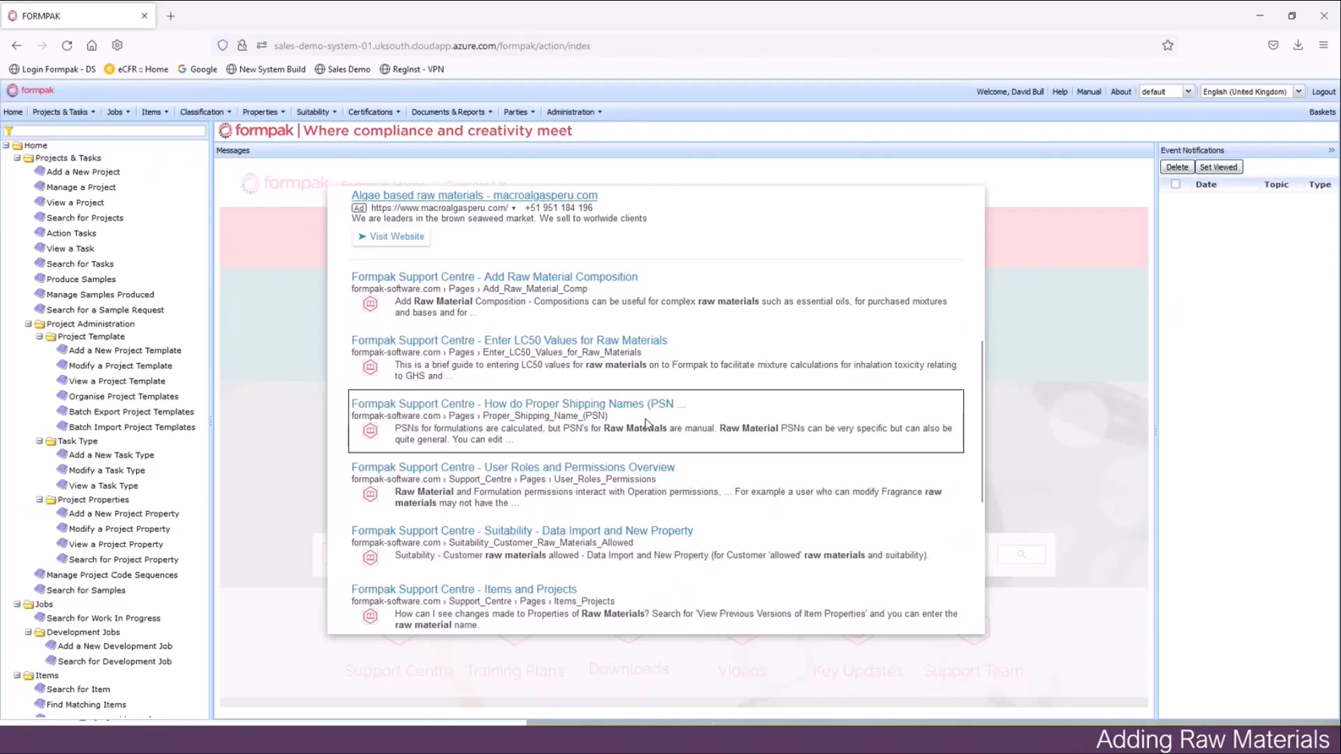
left_click(1092, 448)
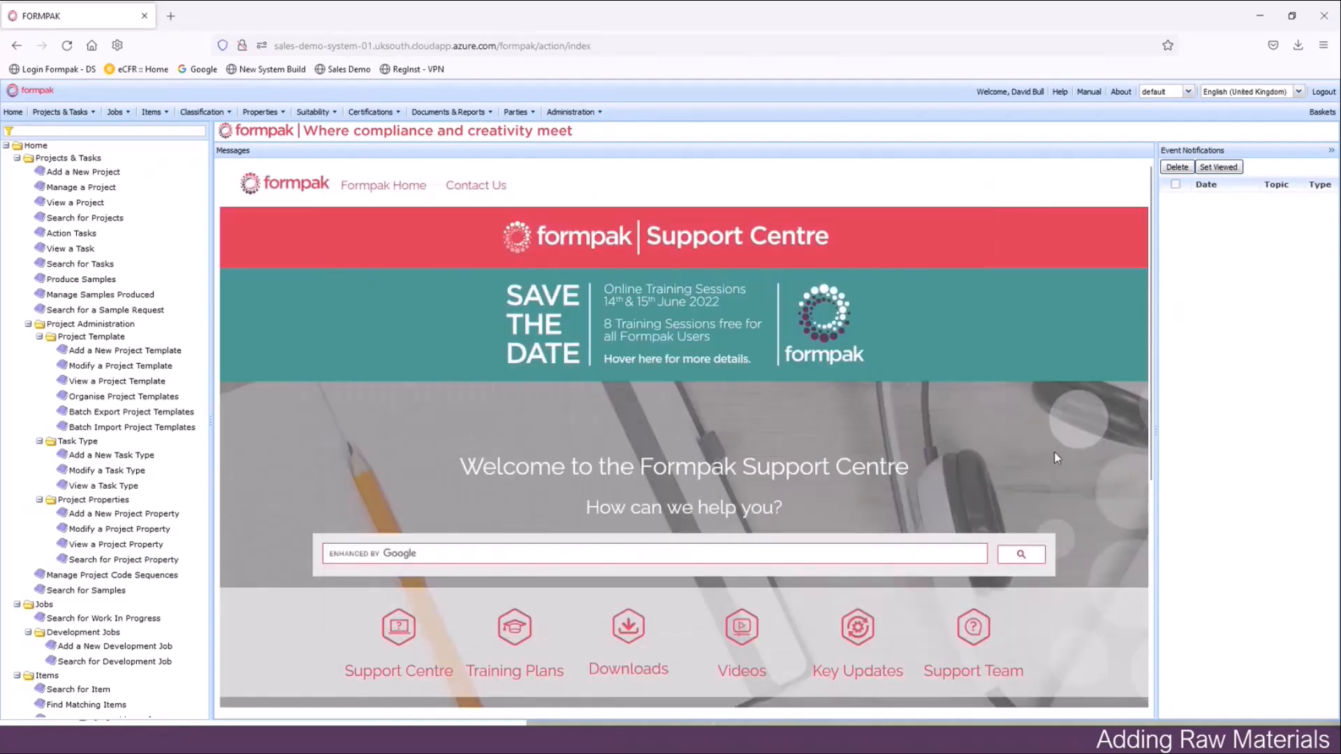
Open the Support Centre's Training Plans page and look through the available training plans.
scroll(1054, 451, "down", 3)
scroll(1029, 470, "down", 1)
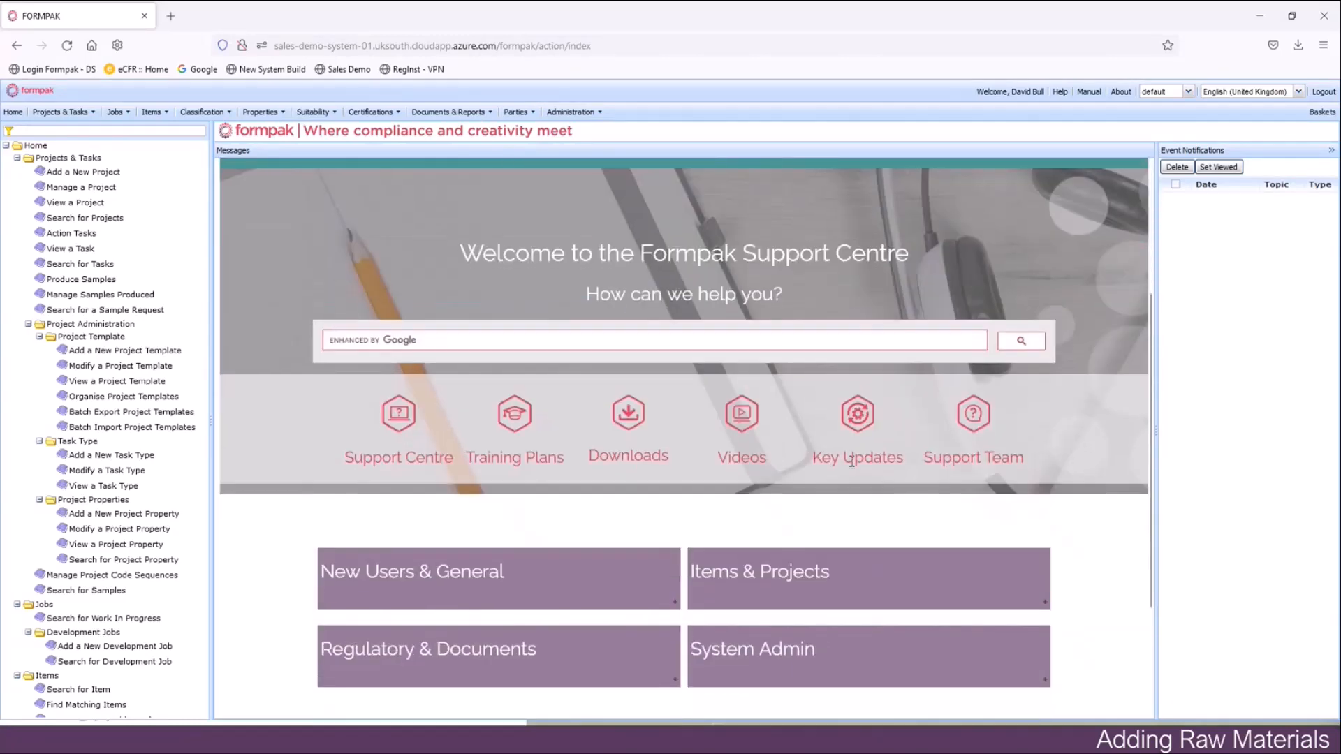
left_click(517, 421)
scroll(597, 429, "down", 5)
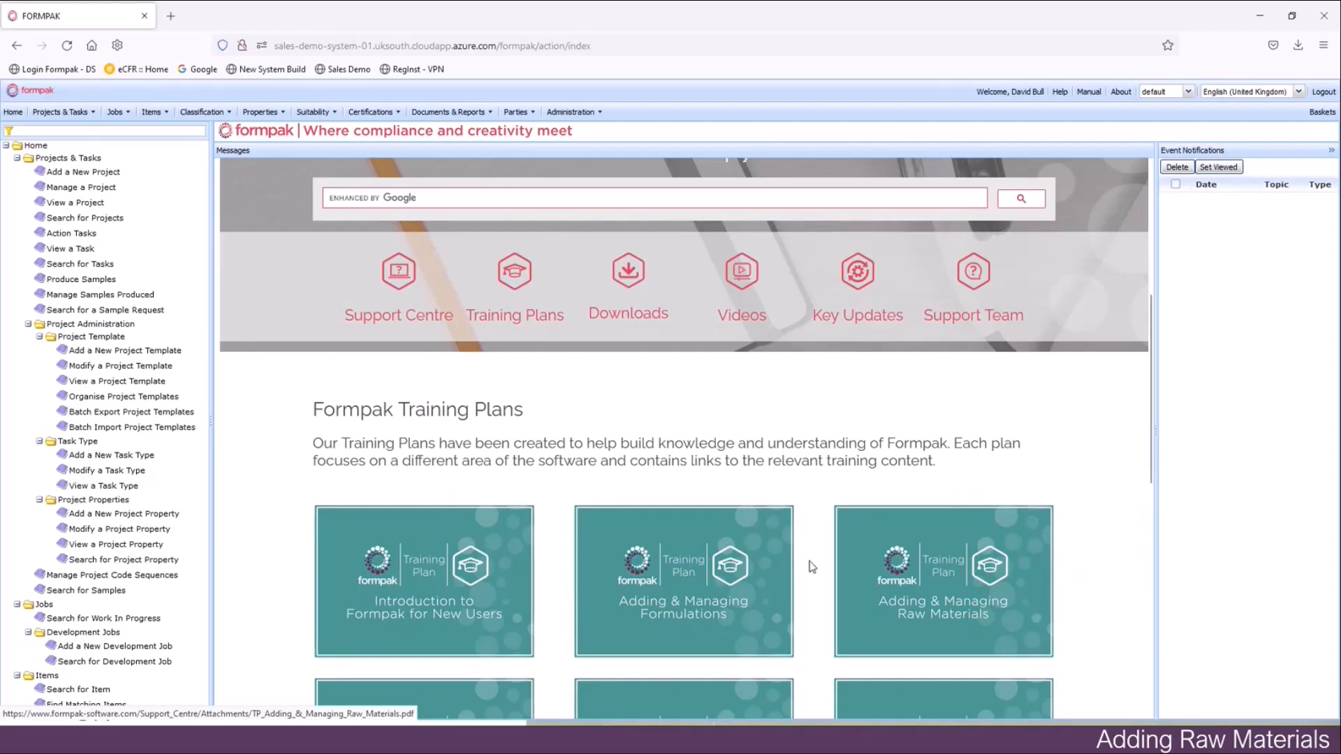
scroll(803, 565, "down", 3)
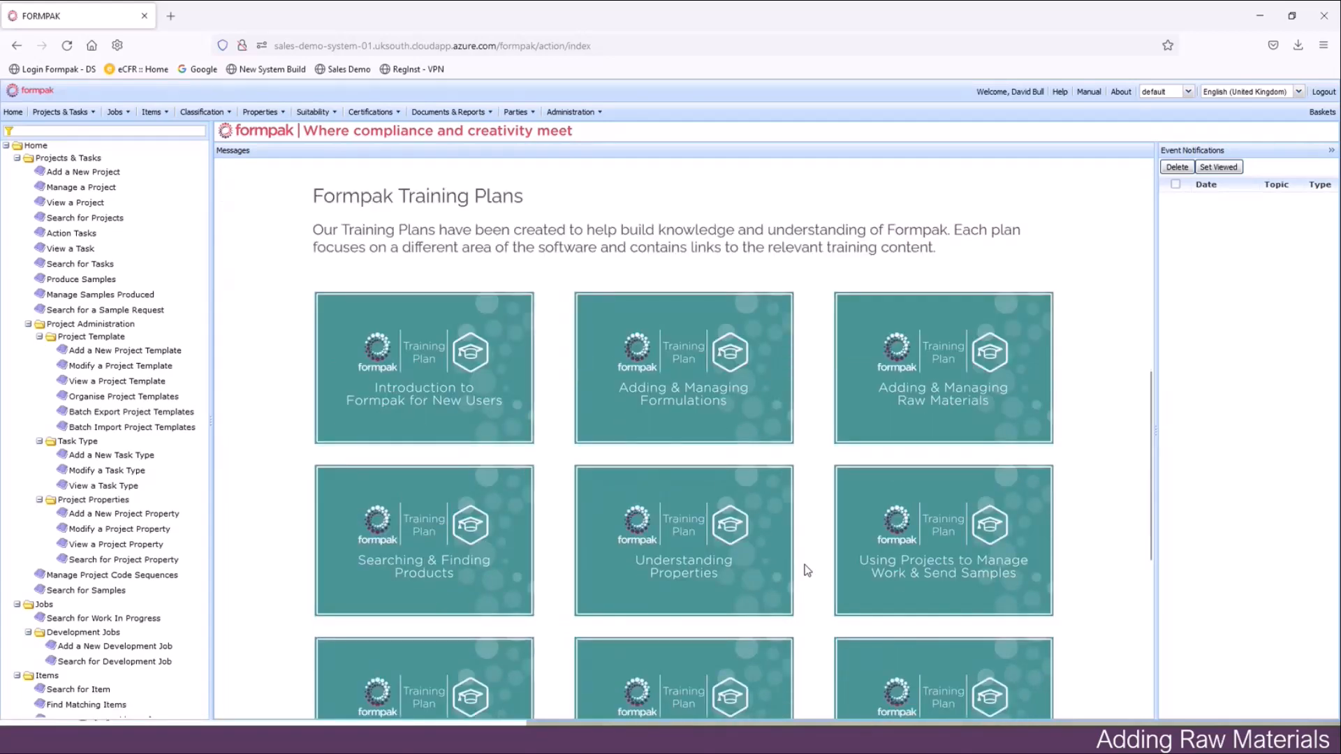
Find the GHS Poster among the Support Centre downloads and open the poster PDF for viewing.
scroll(807, 570, "up", 4)
scroll(773, 400, "up", 4)
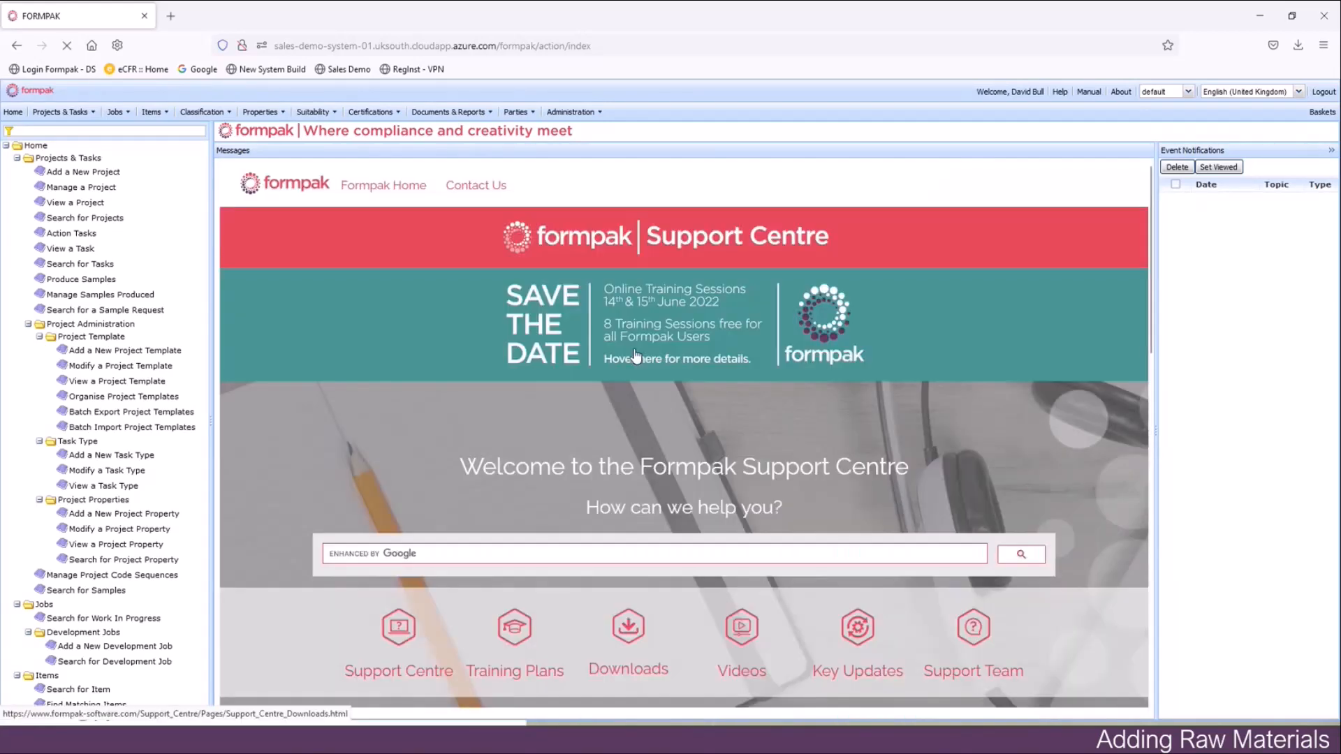
scroll(786, 405, "down", 4)
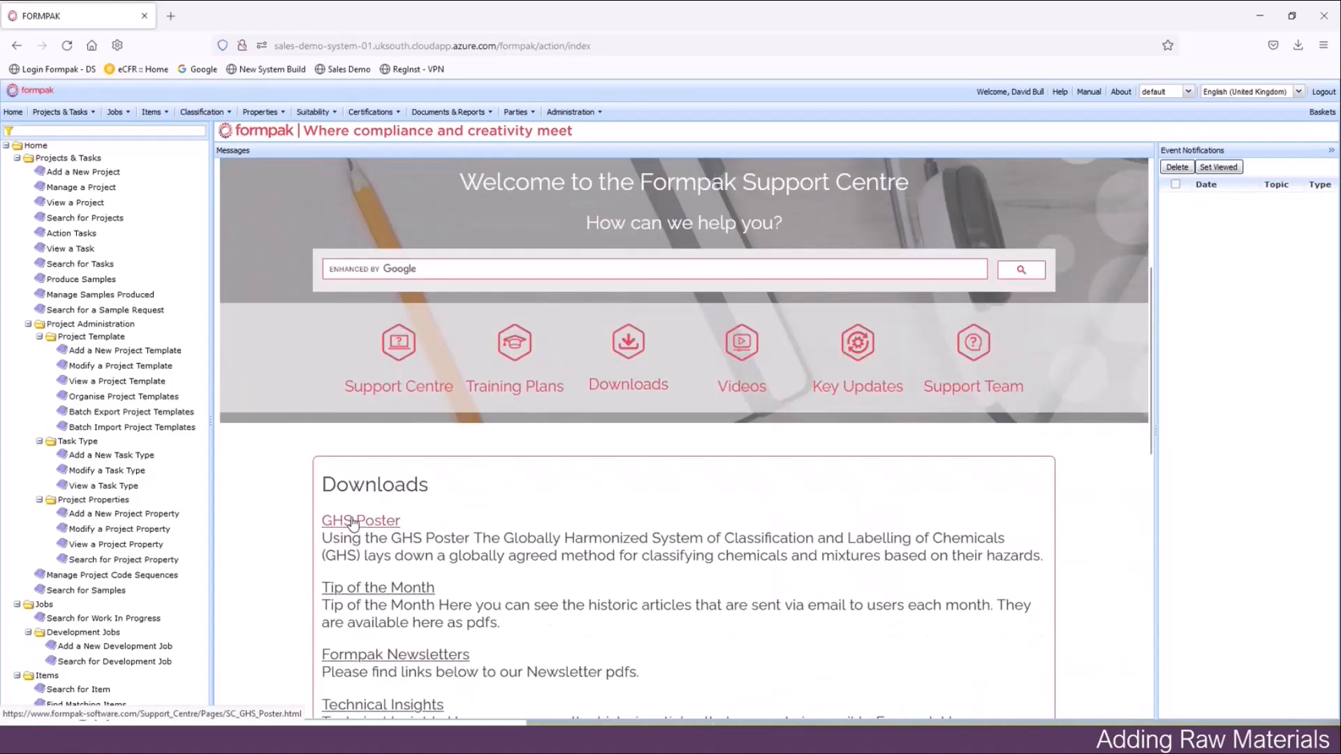
left_click(352, 521)
scroll(683, 431, "down", 8)
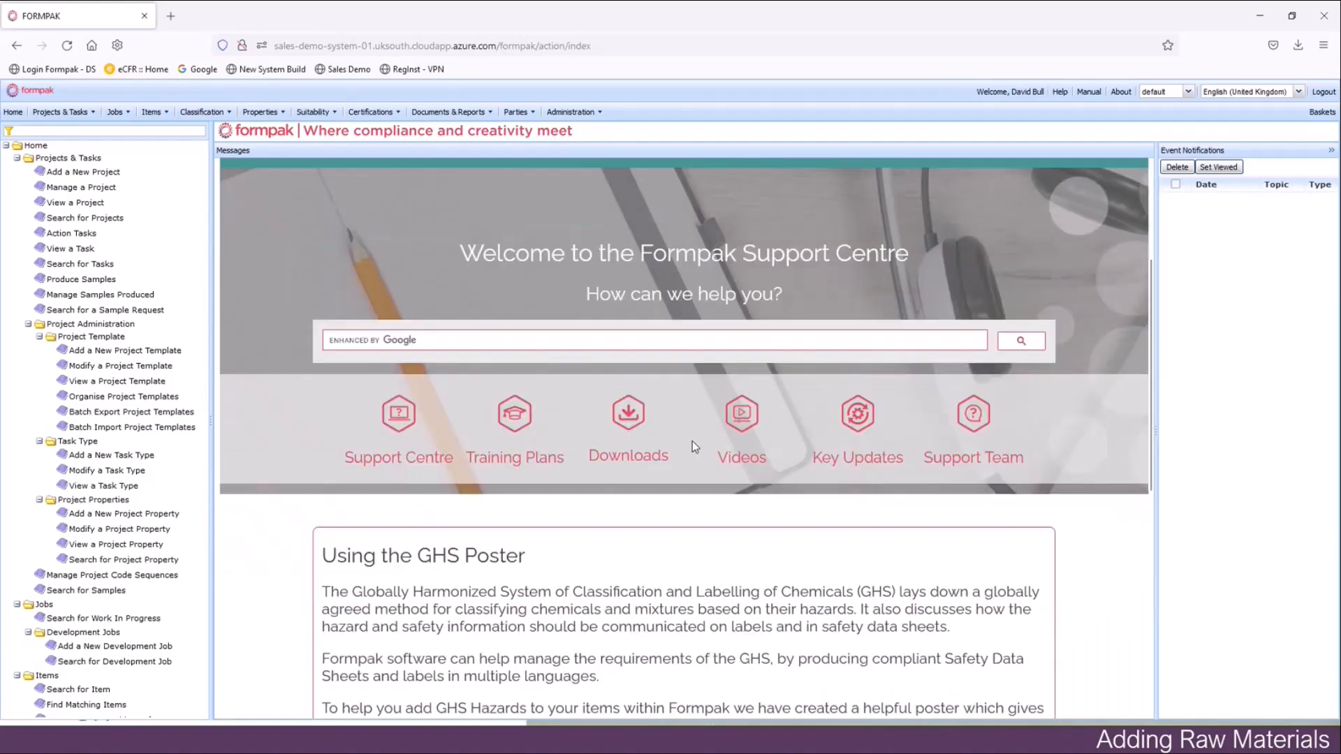
left_click(670, 522)
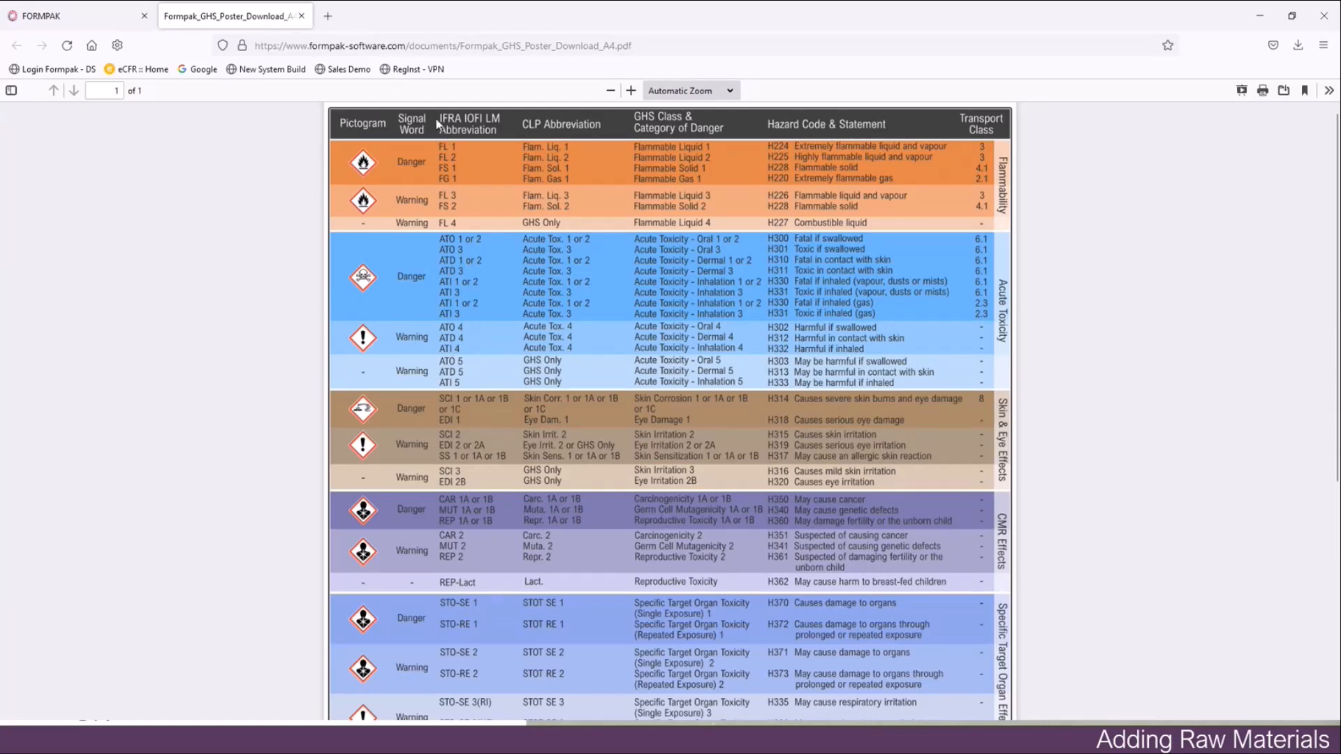
Return to the FORMPAK home page, filter the operations for adding raw materials and open Add a New Raw Material in a new tab.
left_click(110, 23)
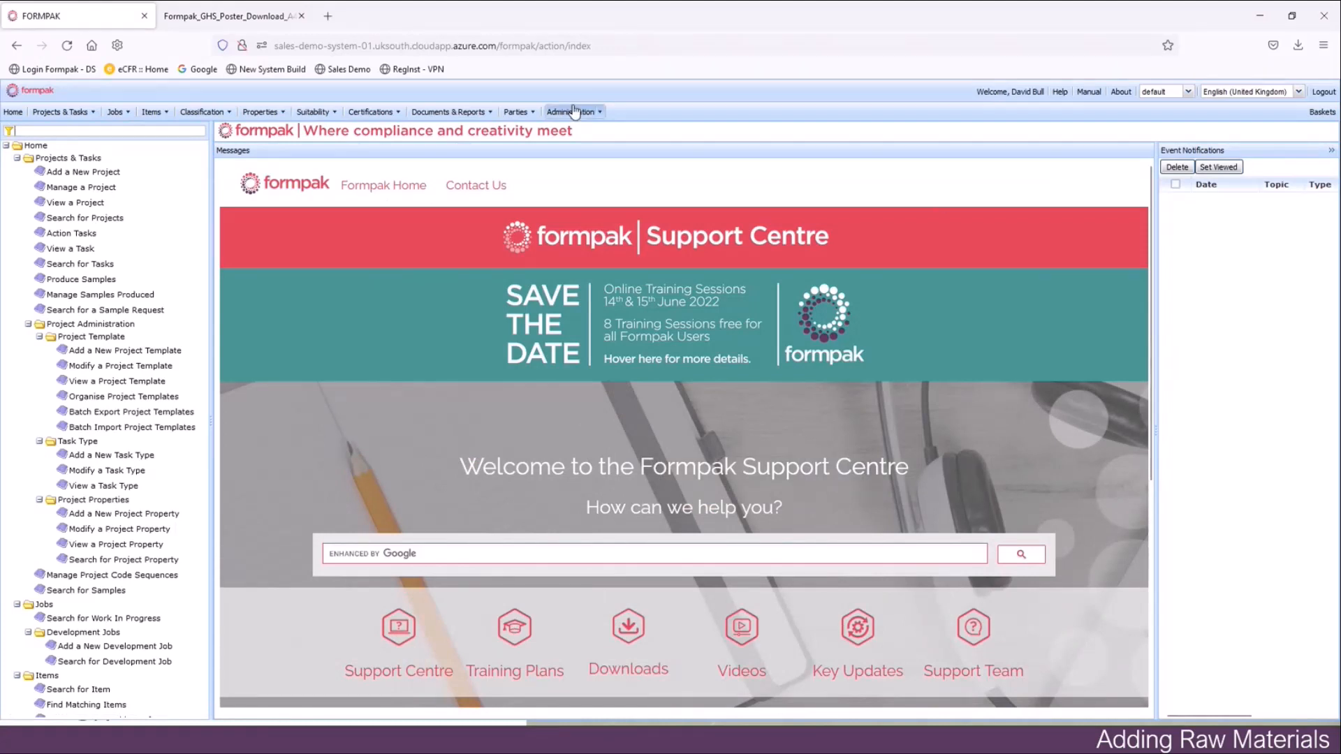
left_click(179, 131)
type("add ra")
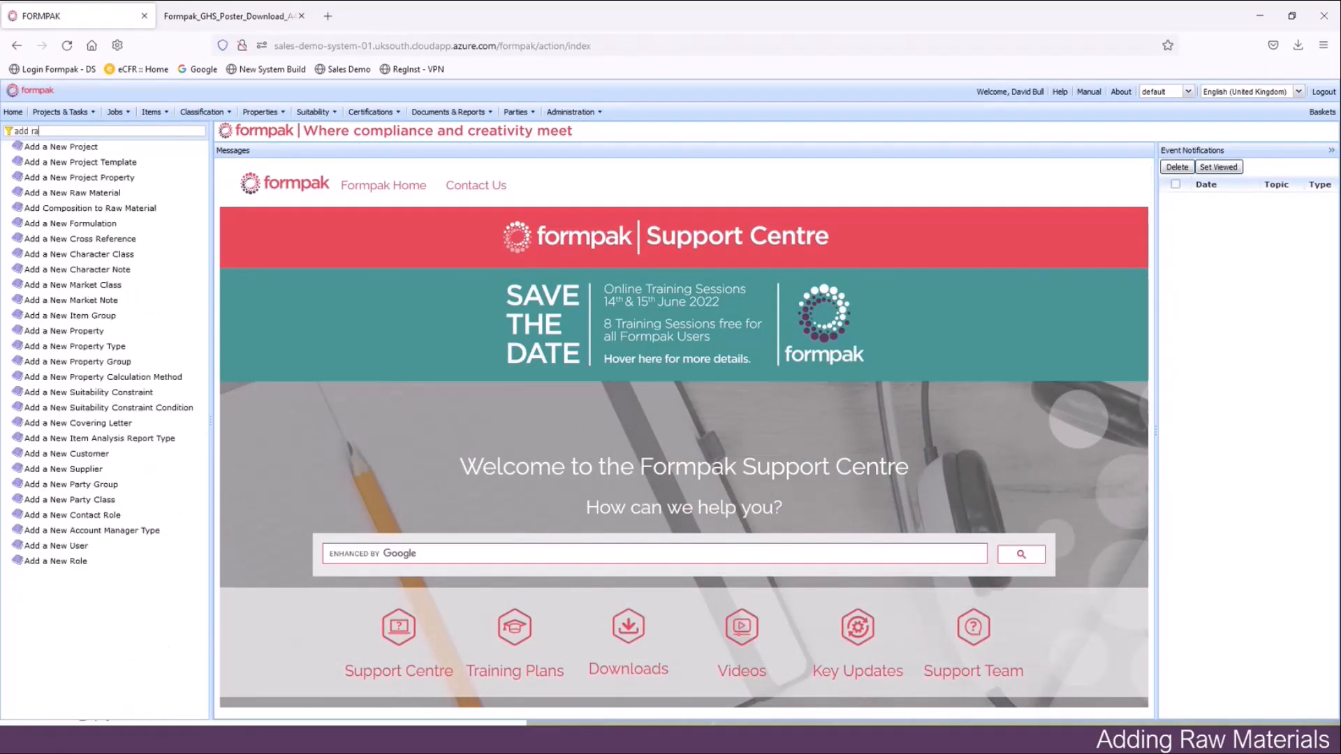
type("w materi")
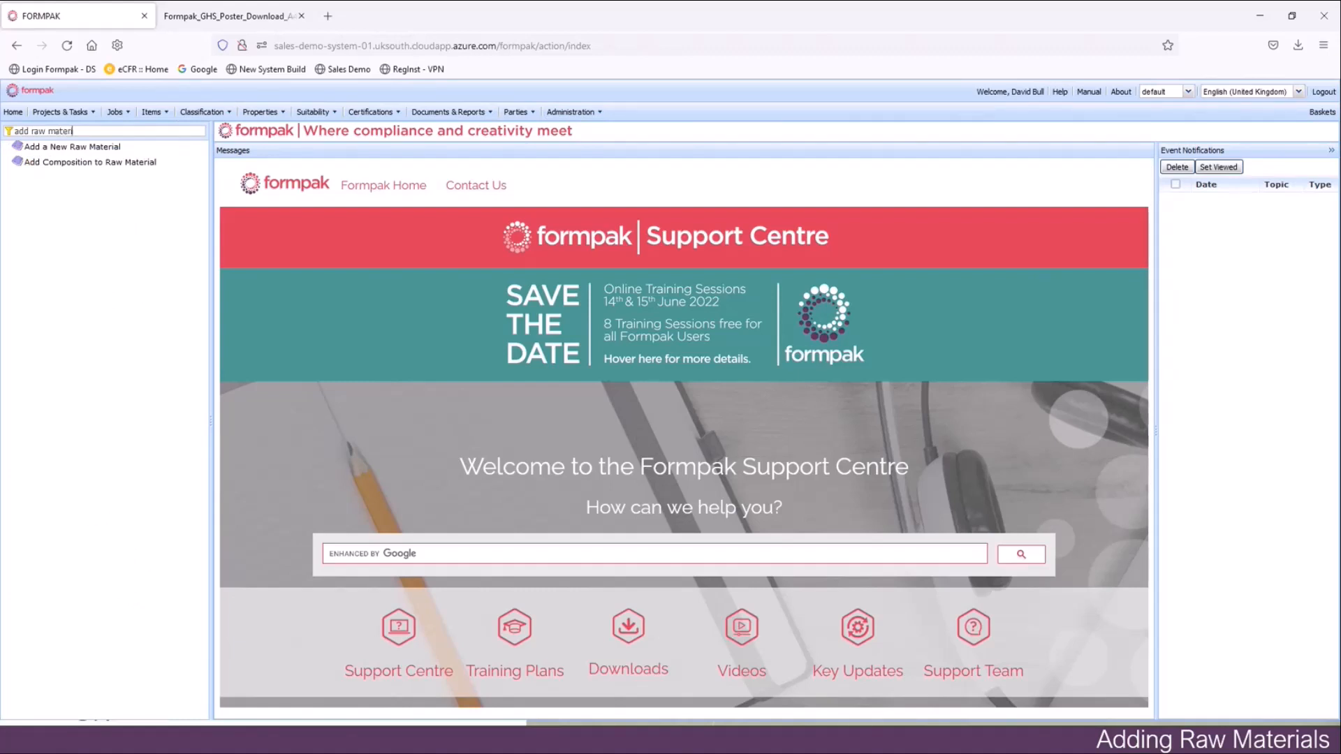
right_click(116, 152)
left_click(159, 166)
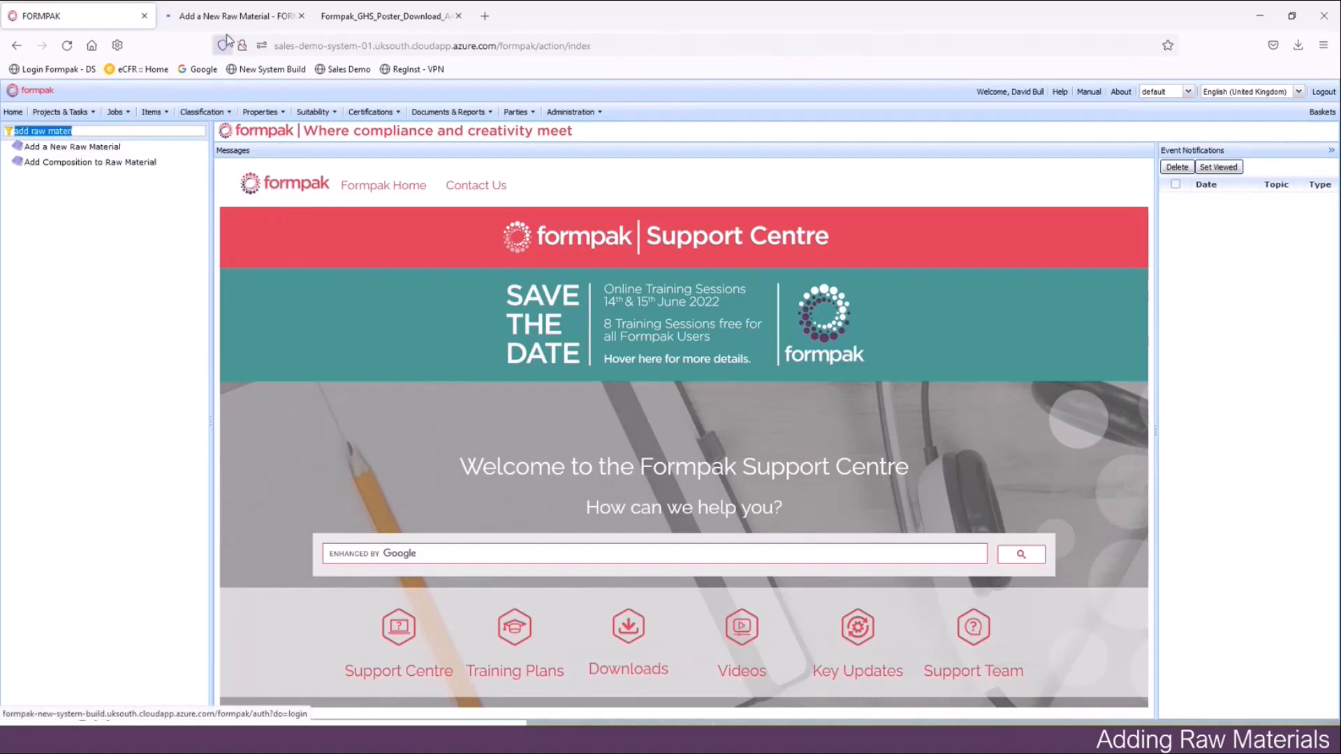
left_click(227, 18)
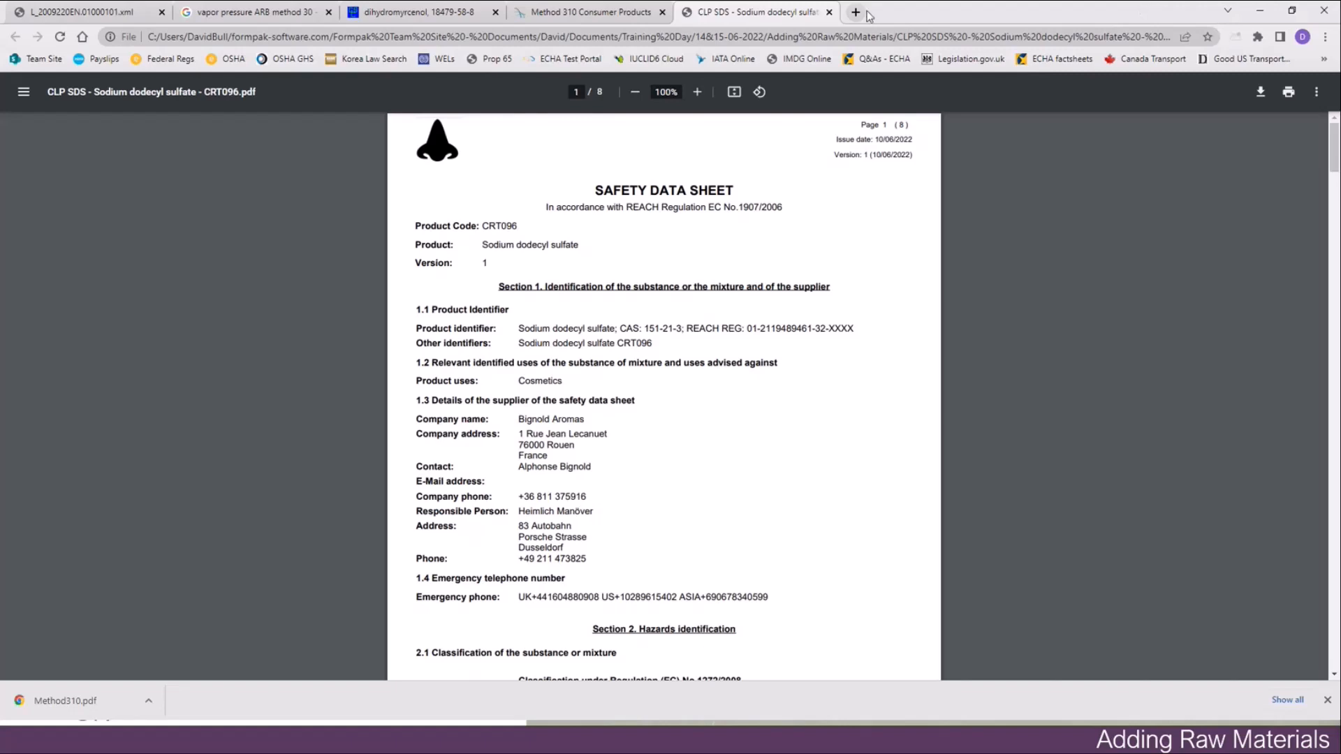
Detach the sodium dodecyl sulfate safety data sheet into its own window and arrange it side by side with the Add a New Raw Material page.
left_click_drag(888, 12, 1340, 91)
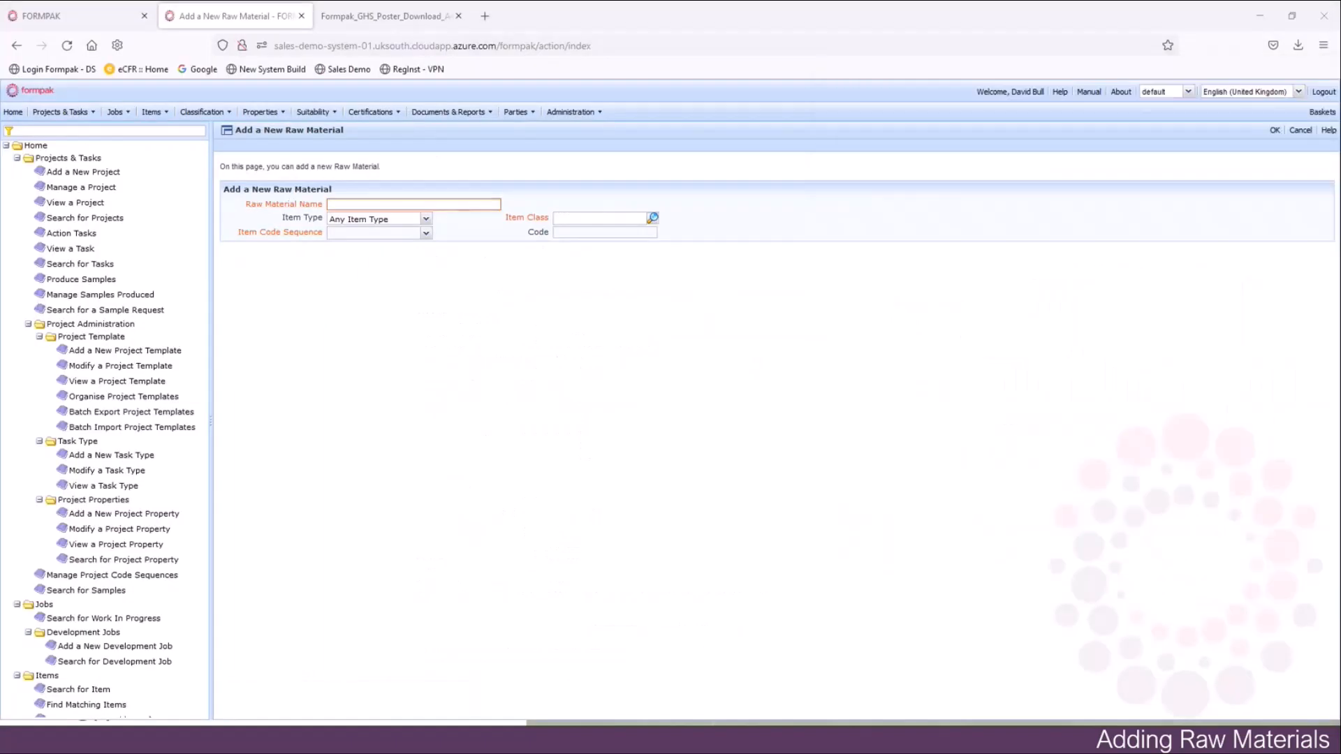
left_click_drag(1340, 140, 1007, 80)
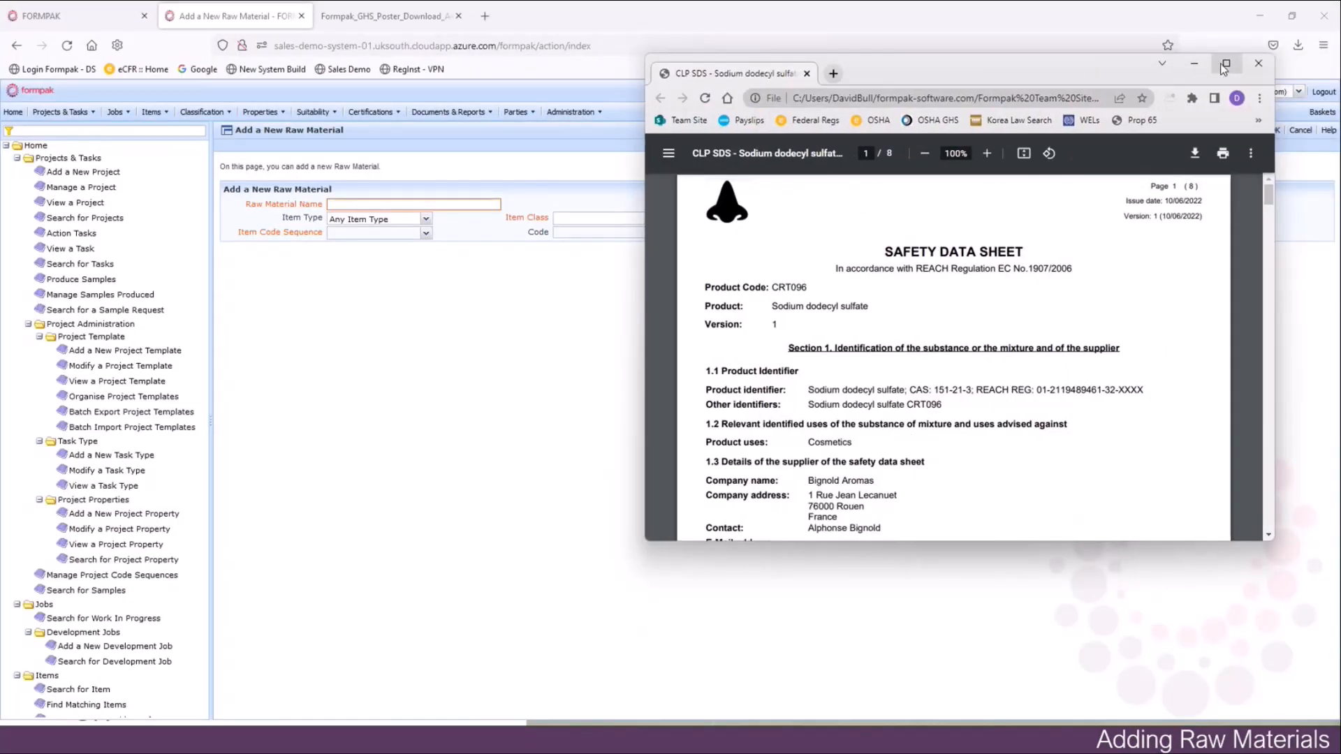
mouse_move(1219, 70)
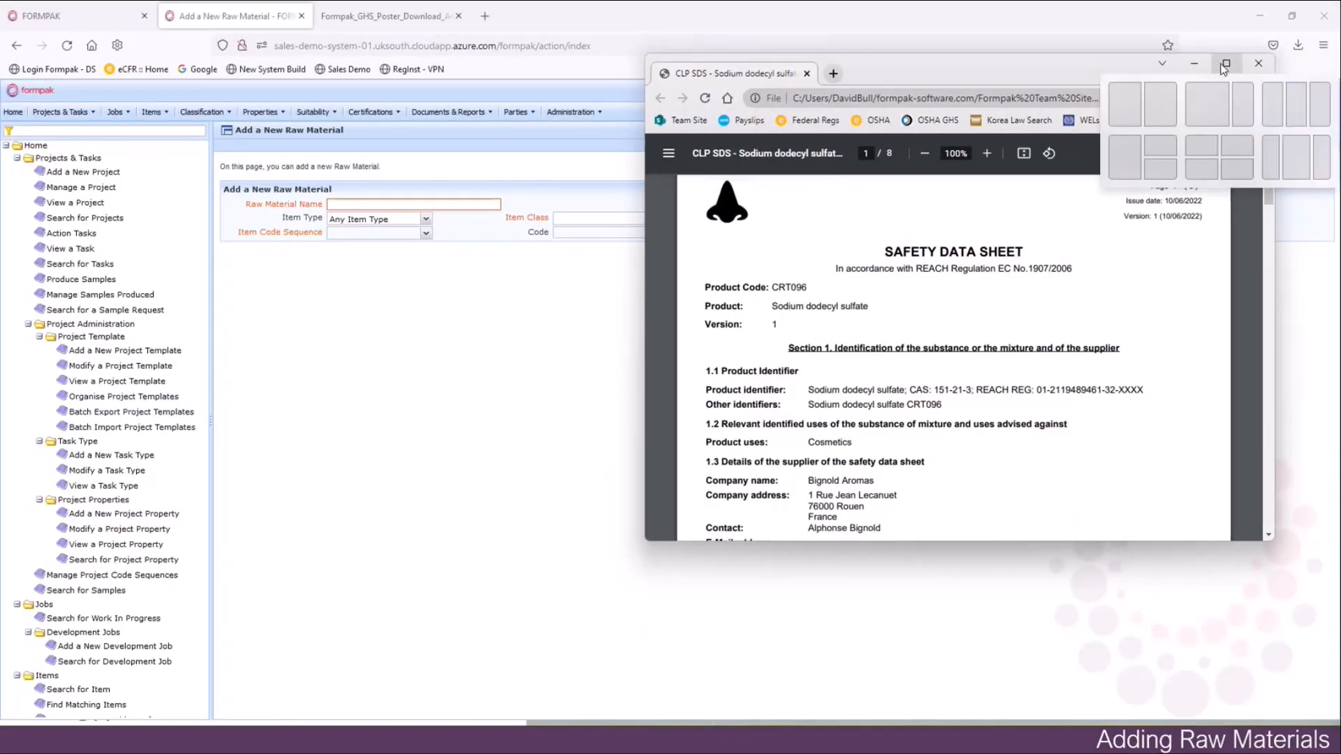
left_click(1246, 105)
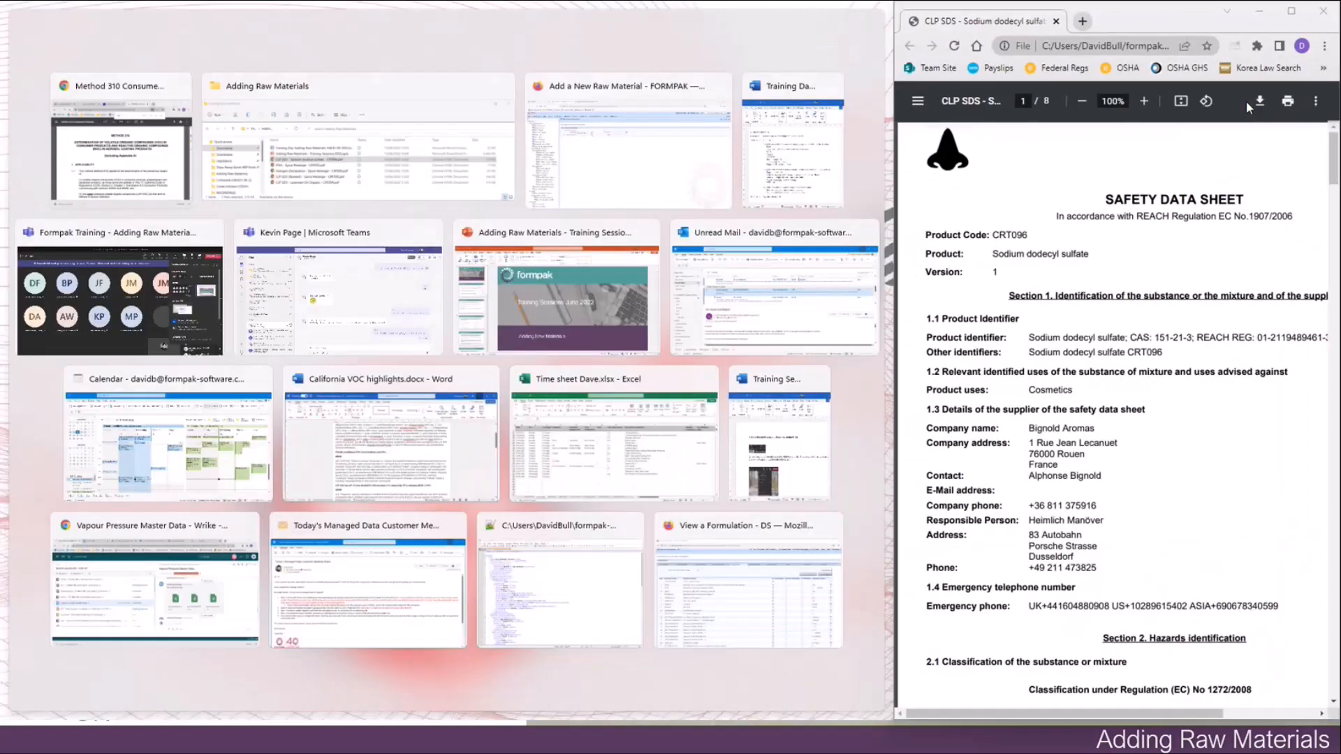
left_click(683, 185)
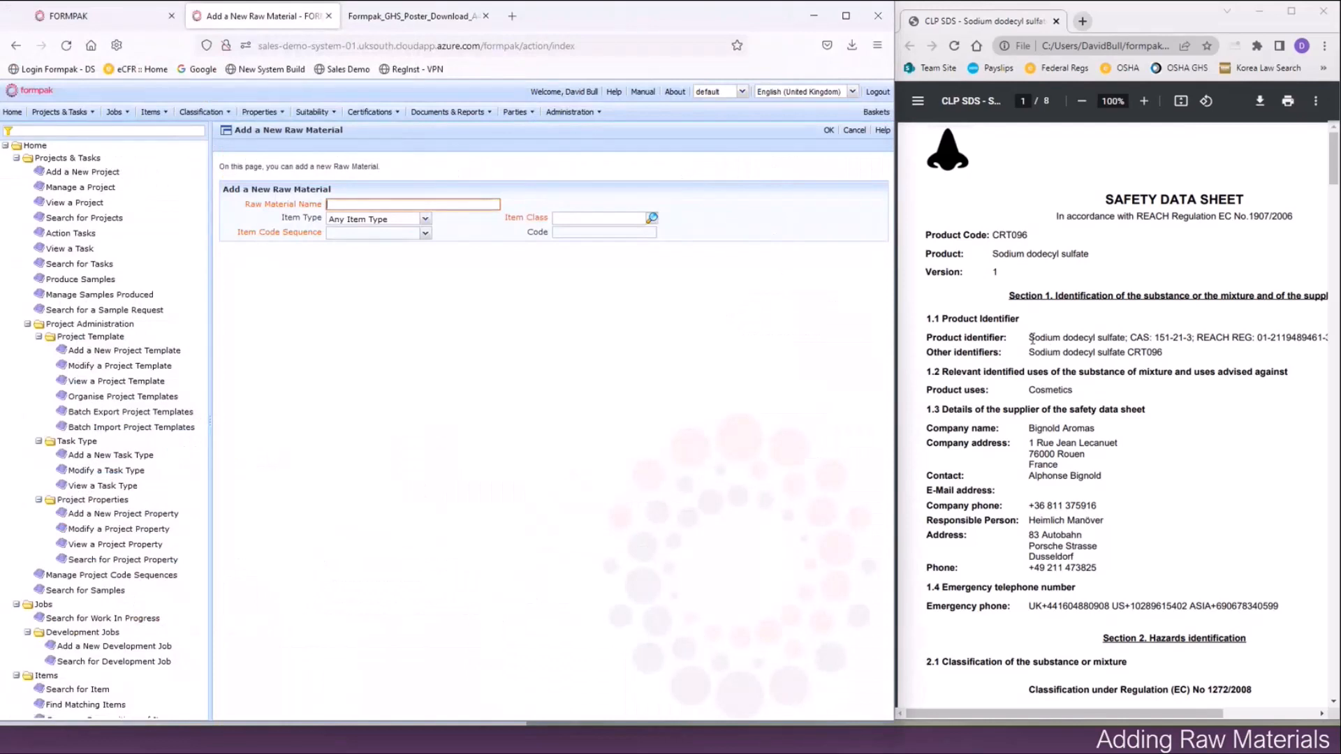
Copy the product name from the safety data sheet and enter Sodium dodecyl sulfate as the raw material name.
left_click_drag(1030, 340, 1126, 340)
key("ctrl+c")
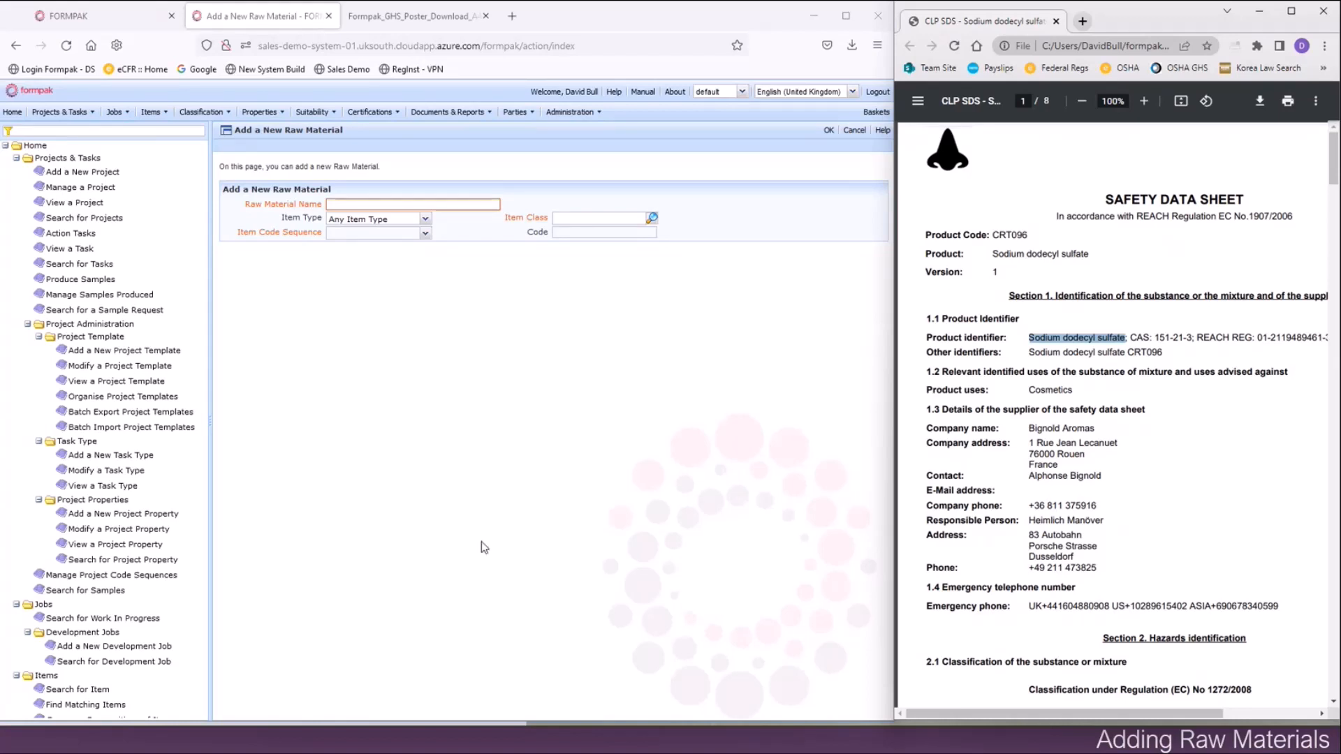
left_click(452, 203)
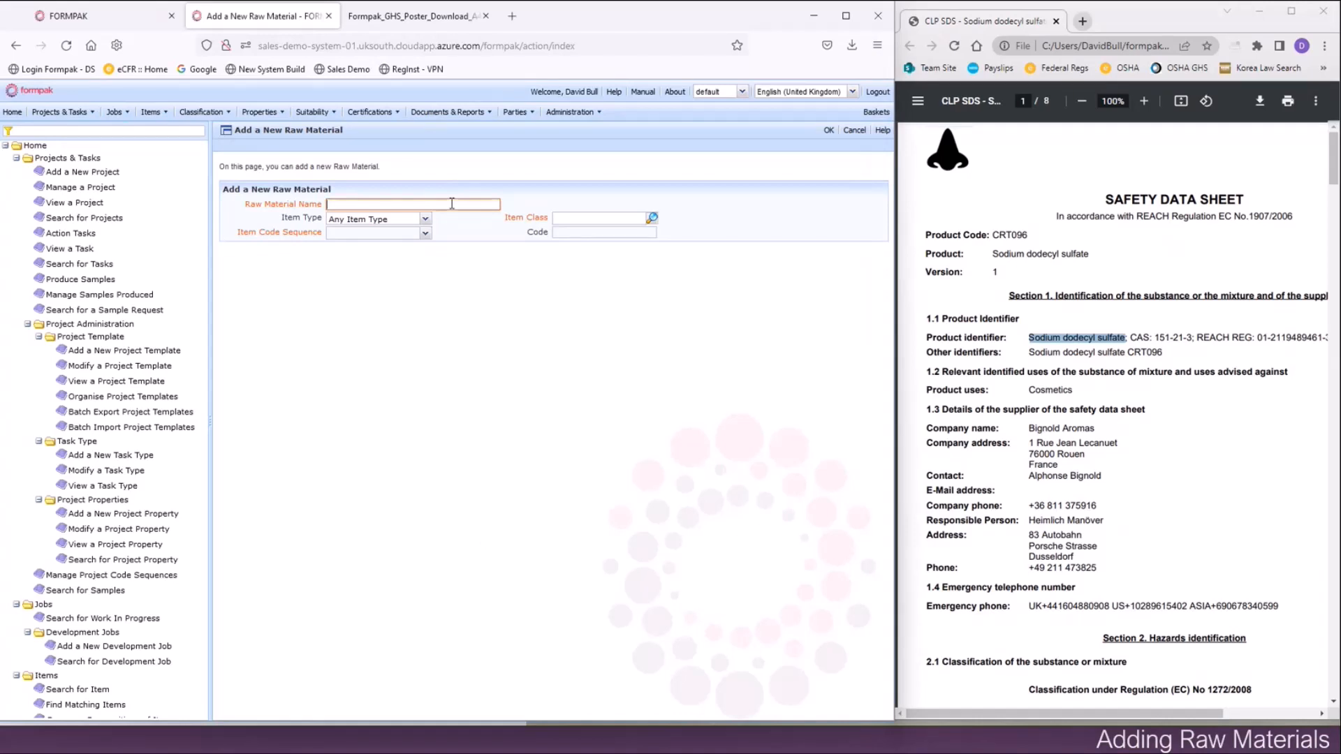
key("ctrl+v")
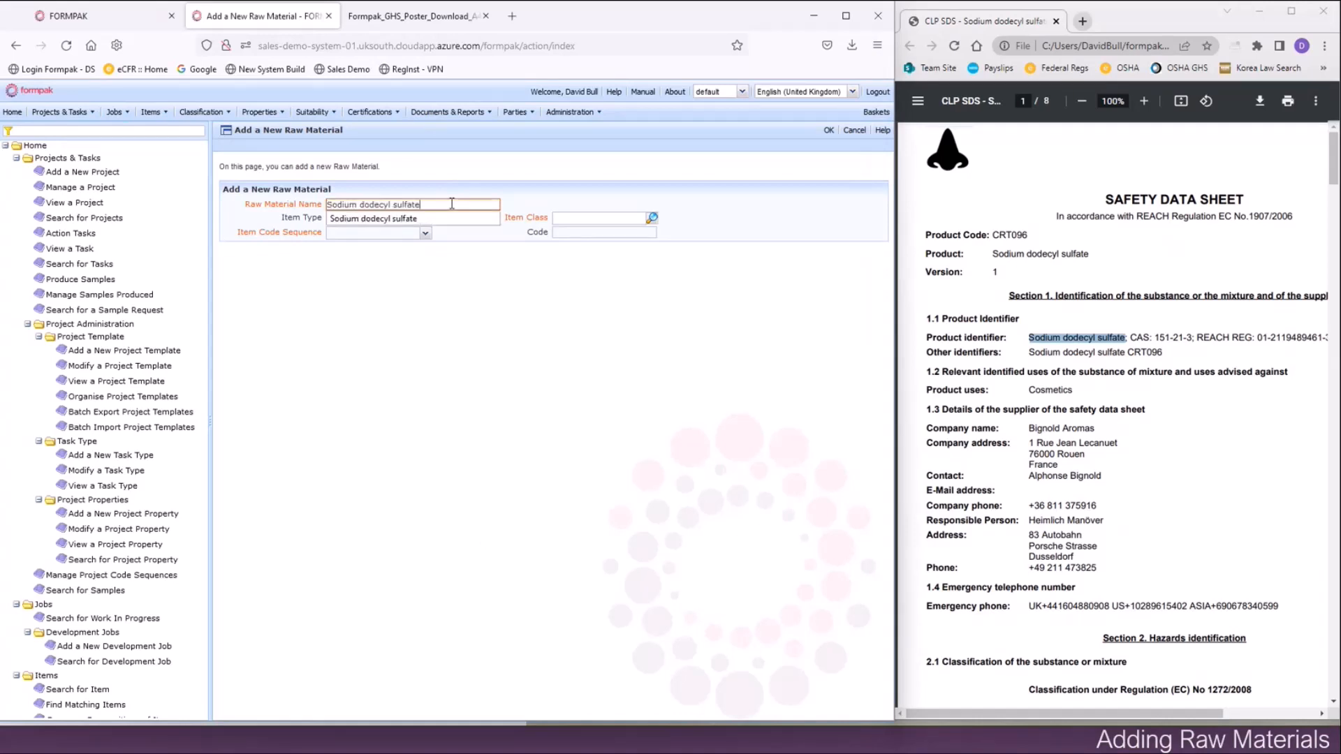
left_click(445, 219)
Set the item class to Chemical Raw Material and the code to COS003, and confirm the new raw material's initial details.
left_click(575, 219)
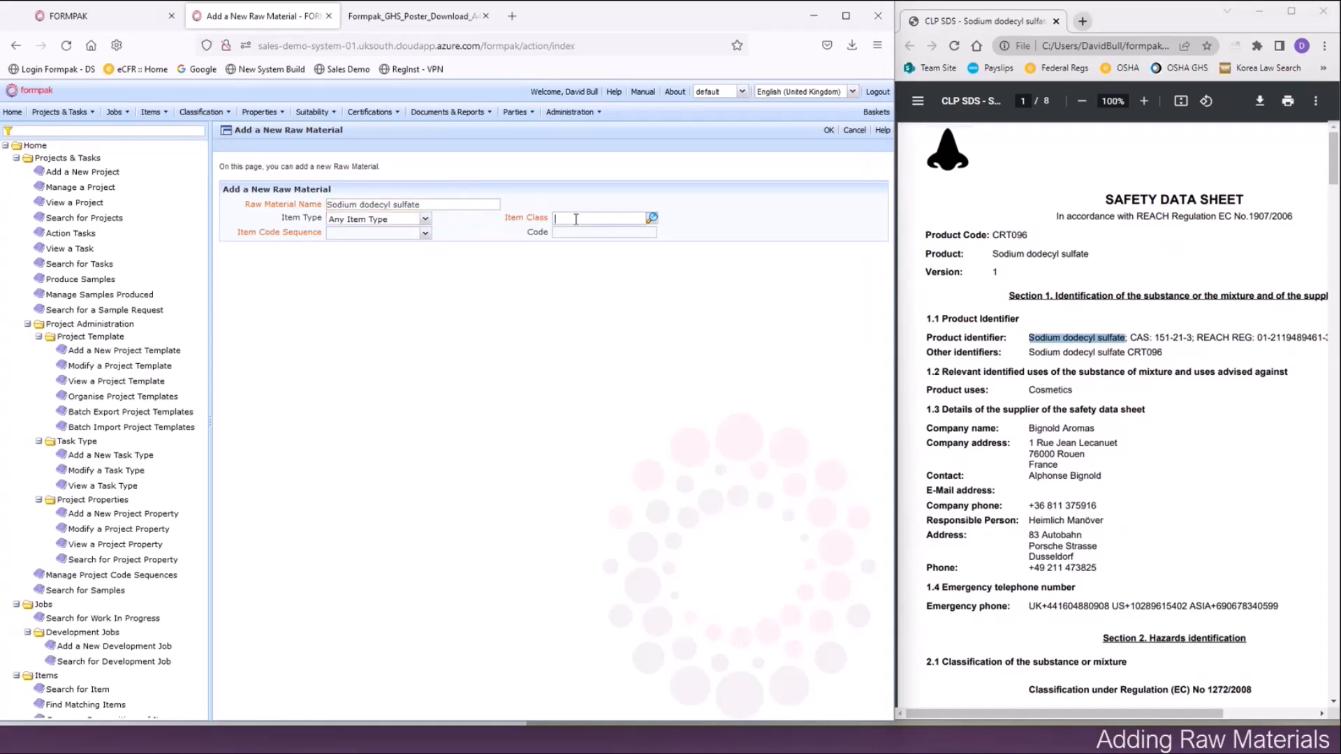
type("ch")
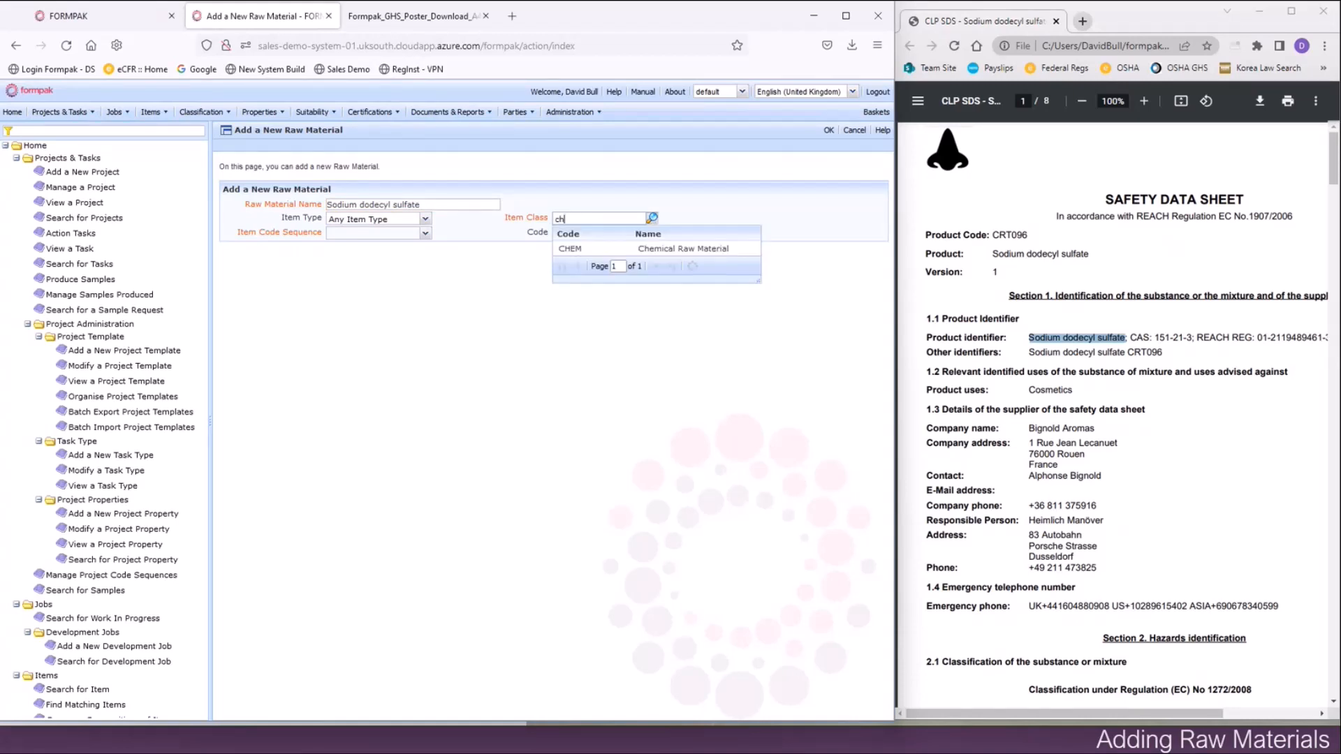
left_click(614, 249)
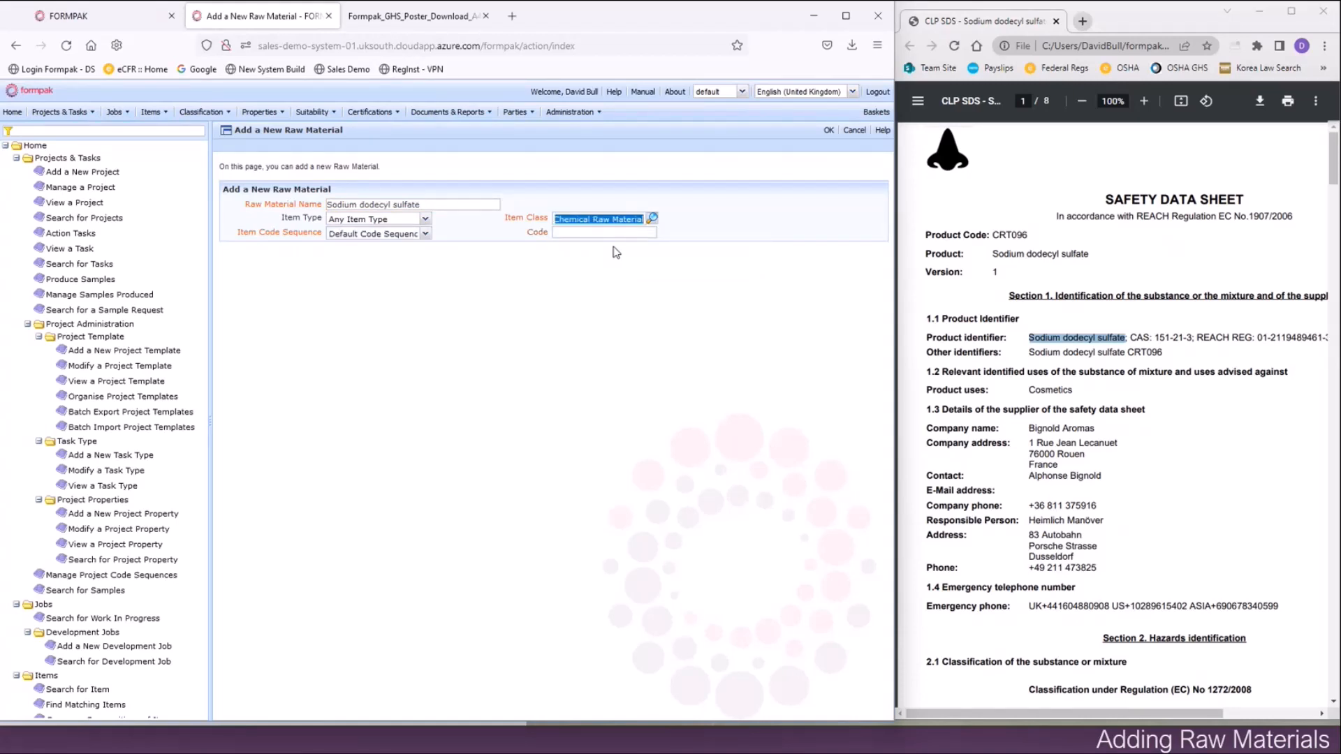
left_click(599, 232)
type("C")
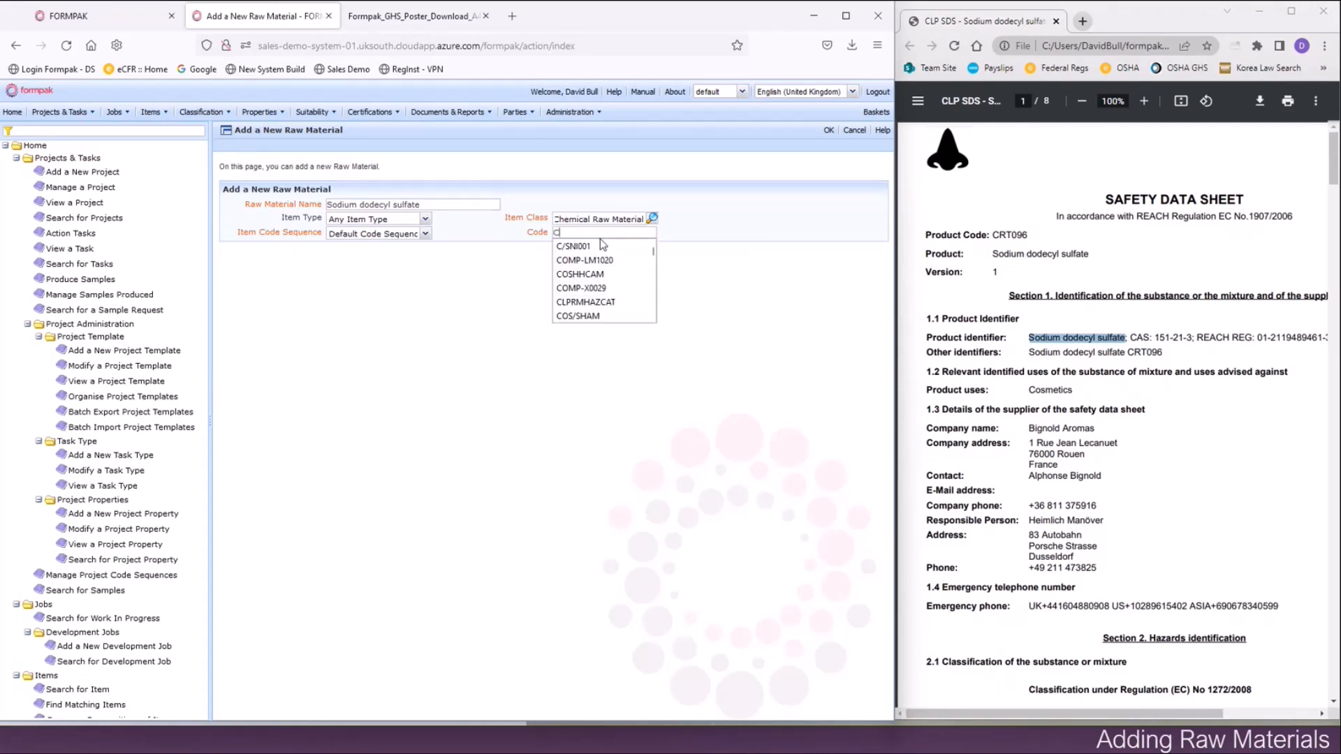
type("OS")
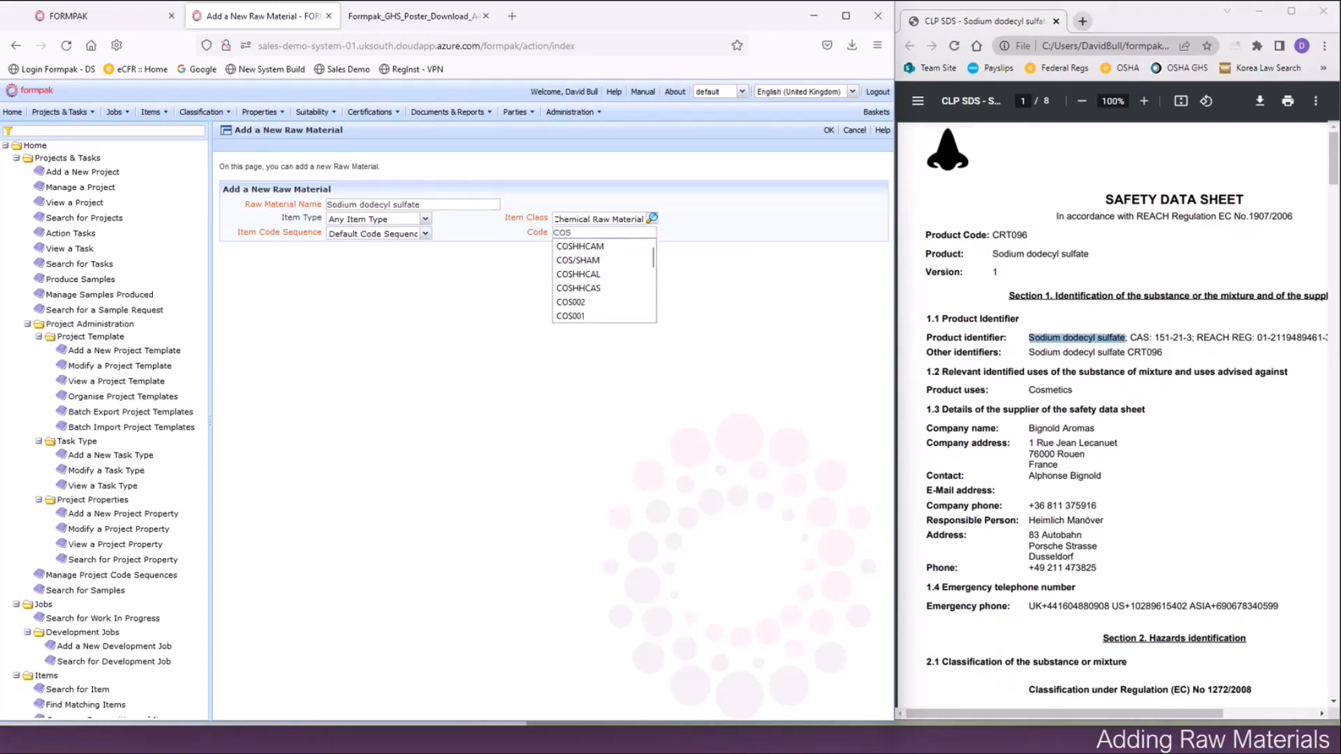
type("003")
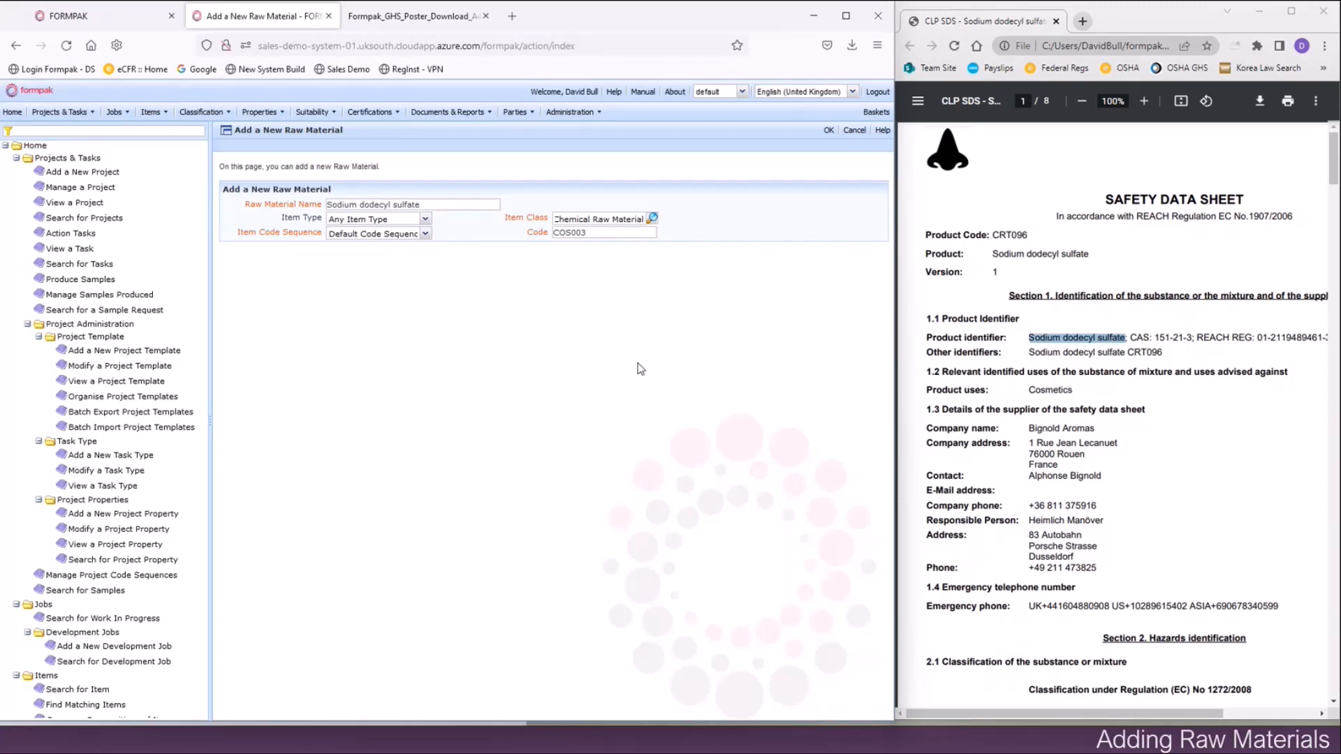
left_click(827, 131)
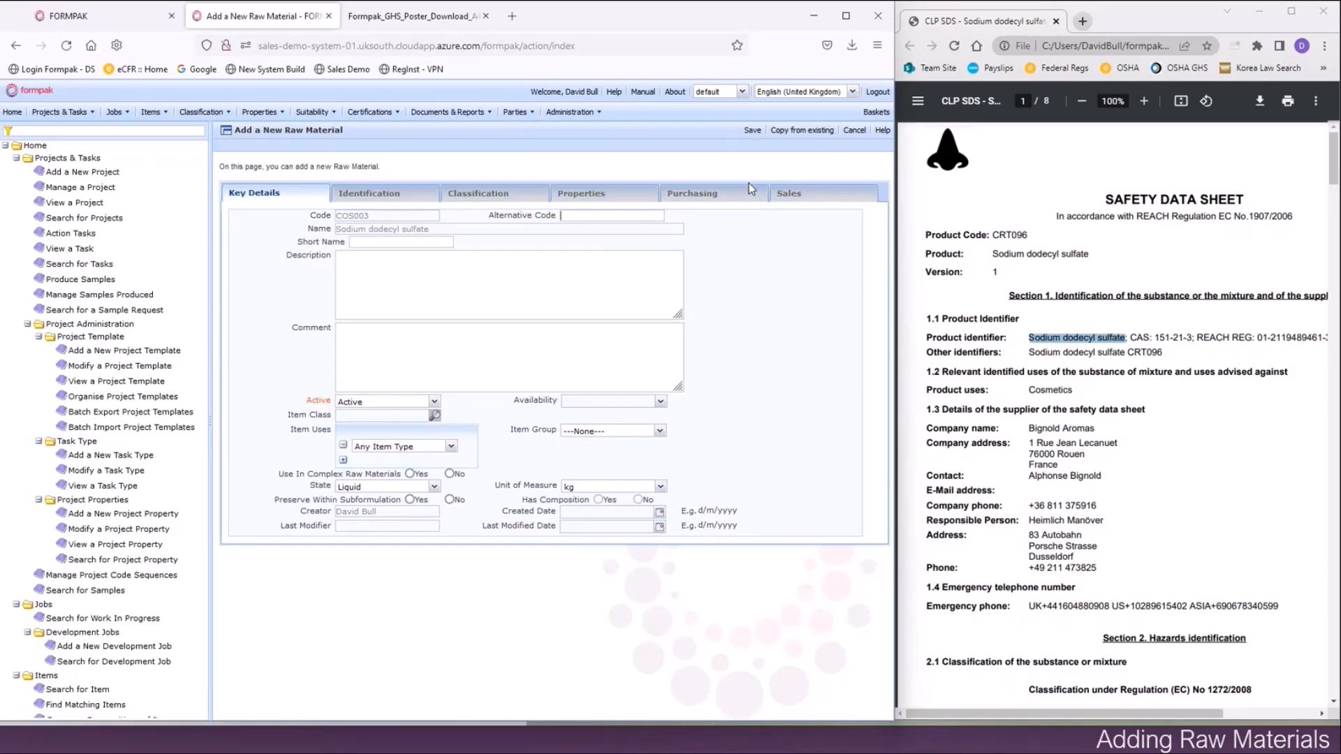
Allow use in complex raw materials and set the state to Solid, based on the hazard classification in the safety data sheet.
left_click(411, 474)
scroll(1155, 453, "down", 2)
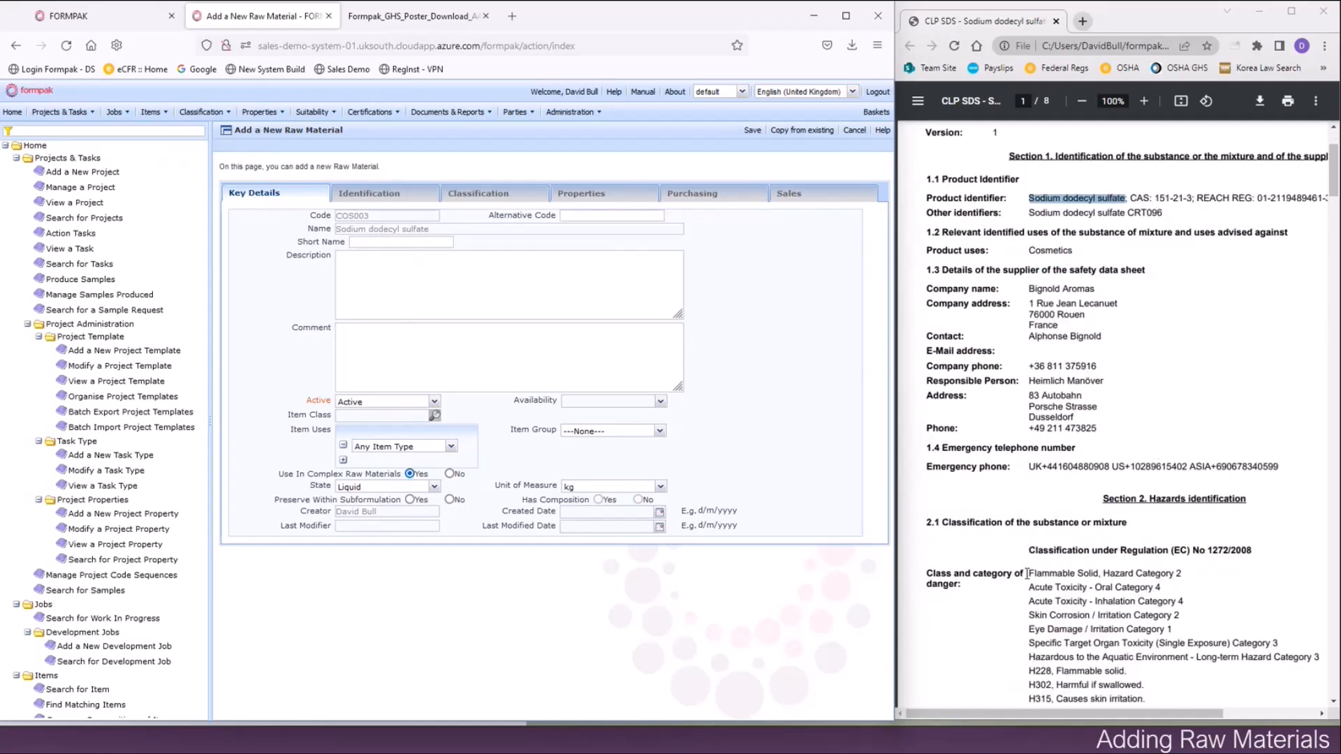
left_click_drag(1029, 576, 1100, 573)
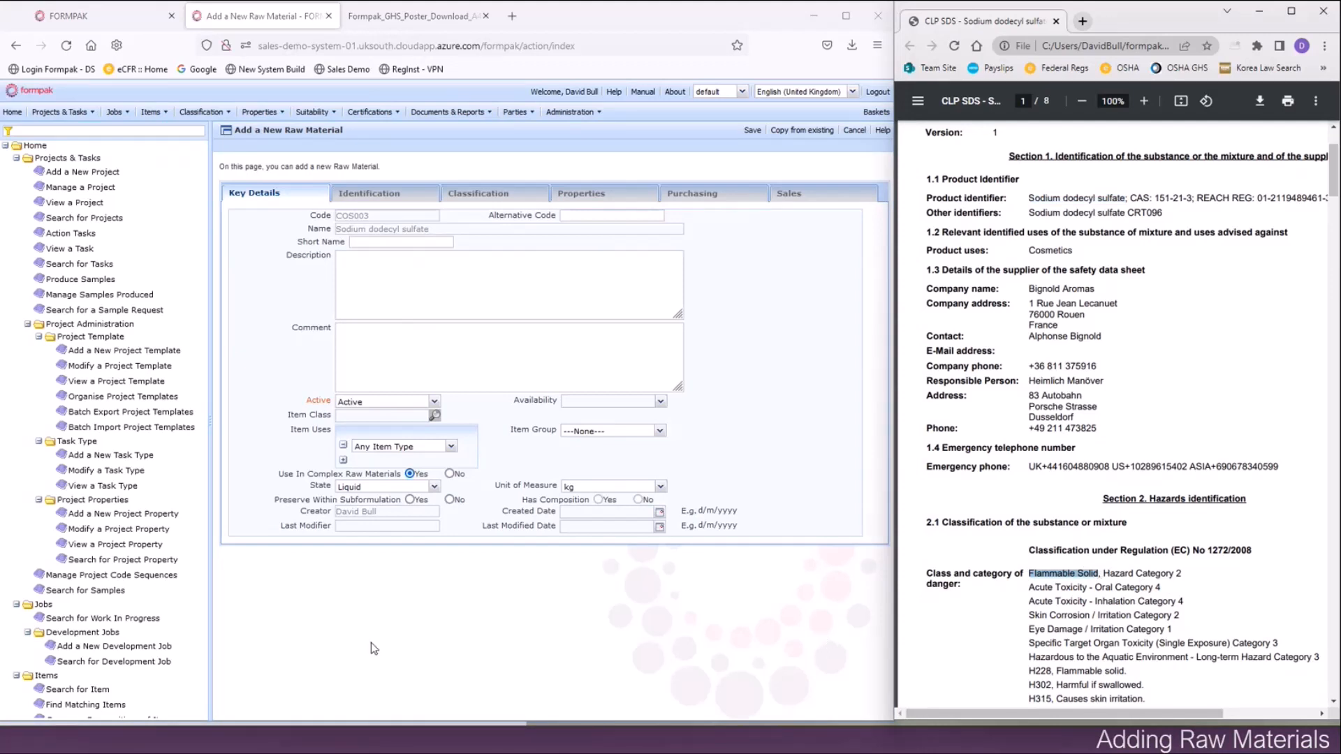
left_click(433, 487)
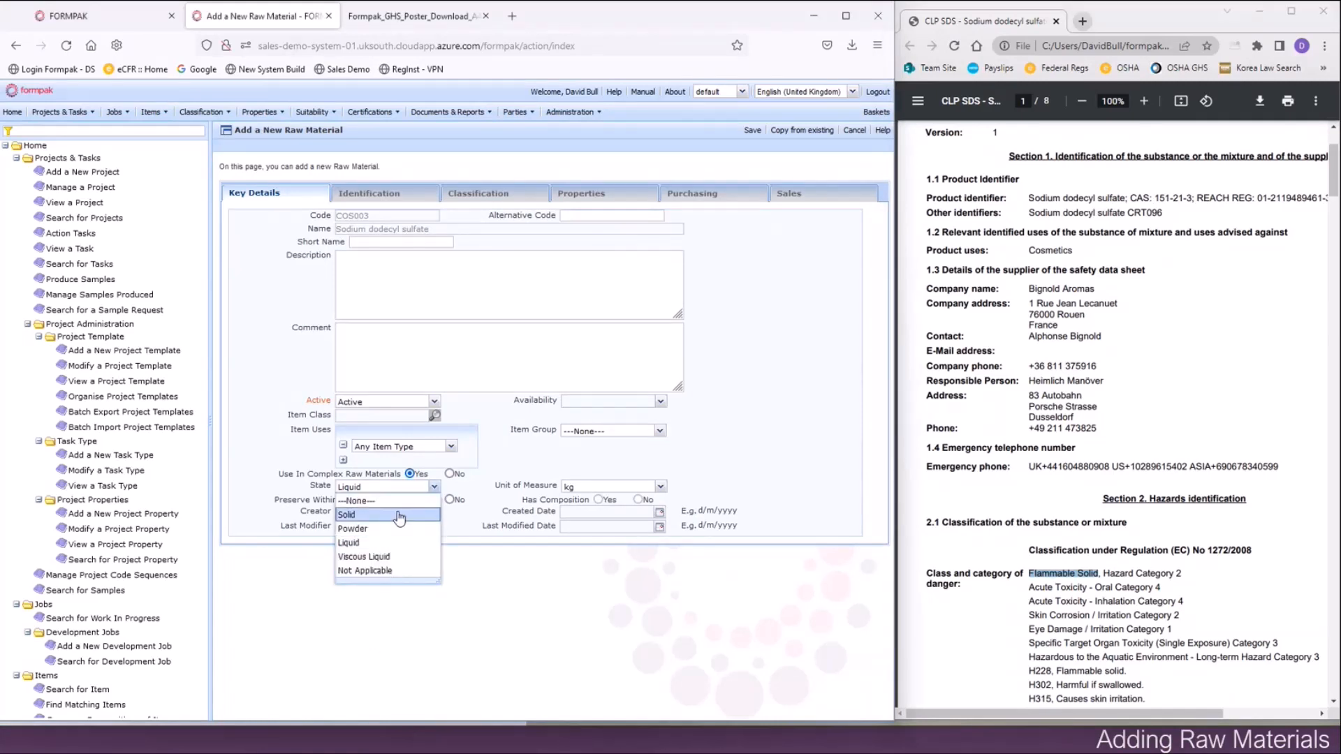
left_click(399, 516)
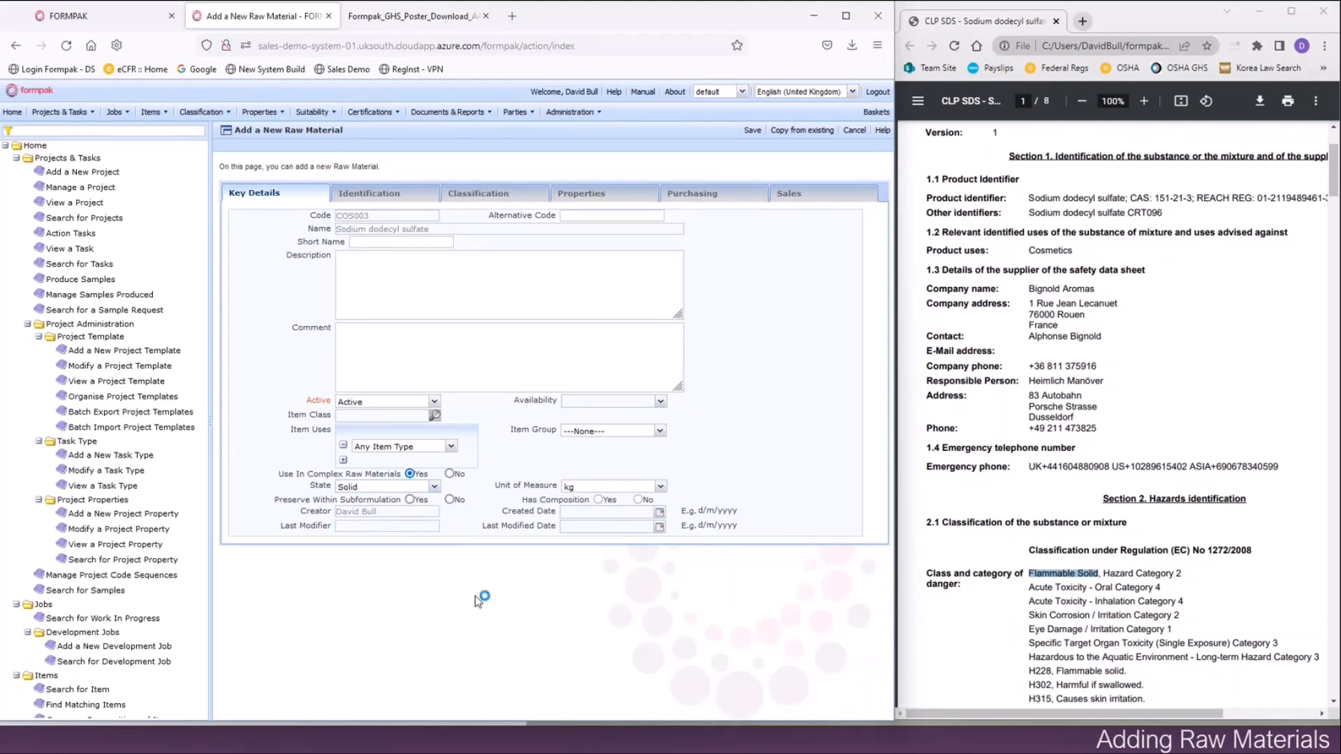
Enter 151-21-3 as the raw material's CAS number in its identification details, matching the safety data sheet.
left_click(409, 200)
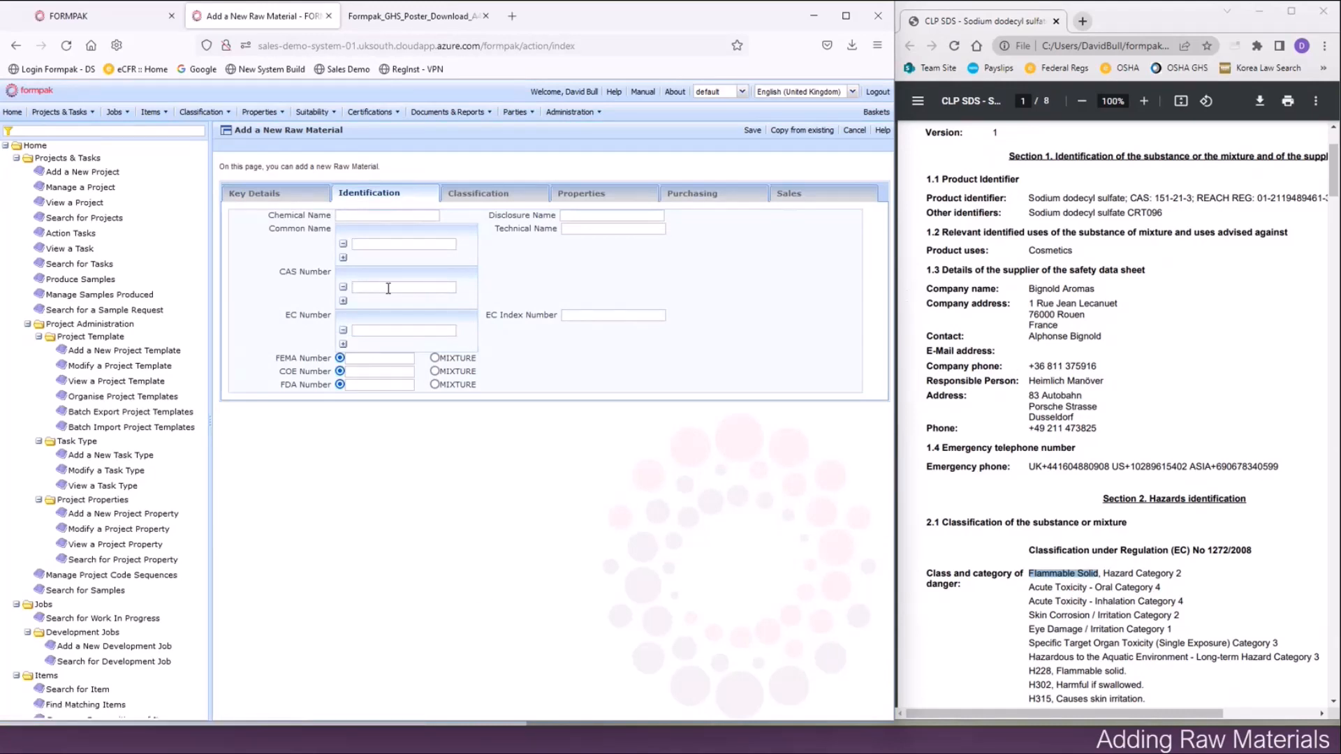
type("1")
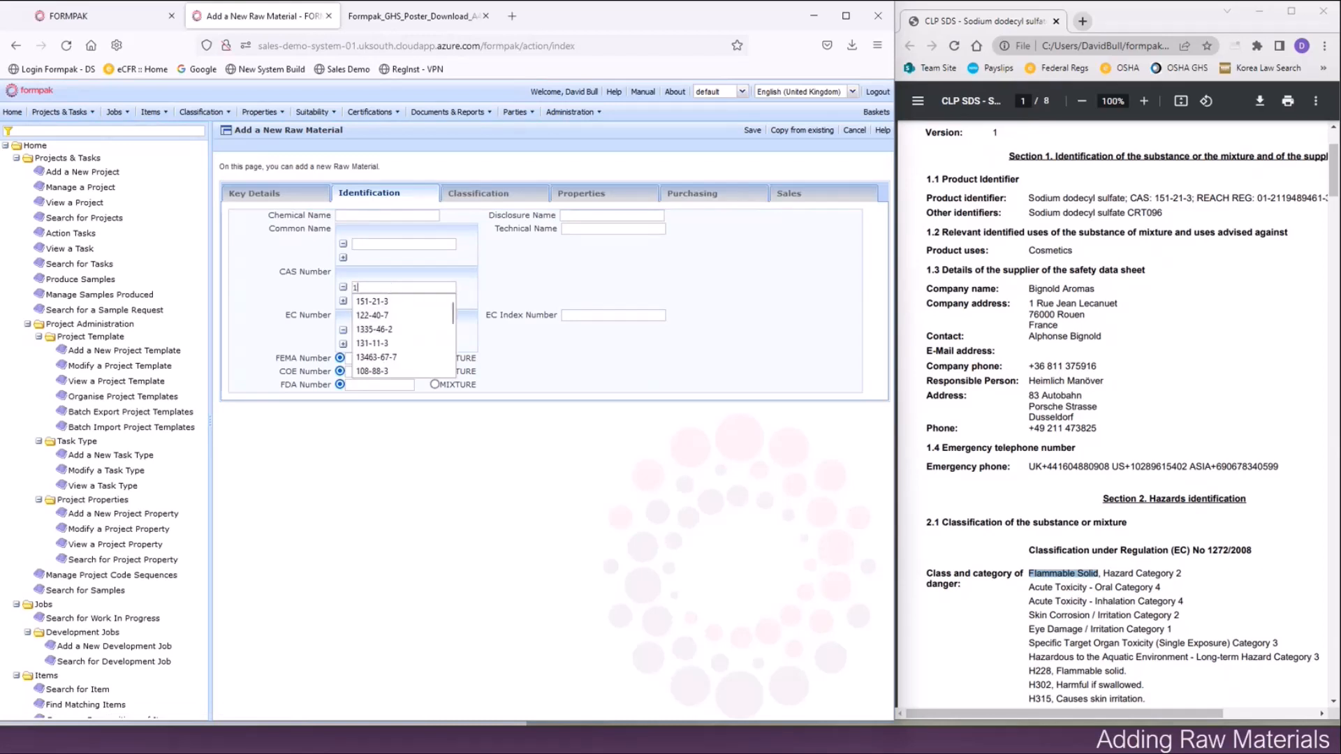
type("51-21-3")
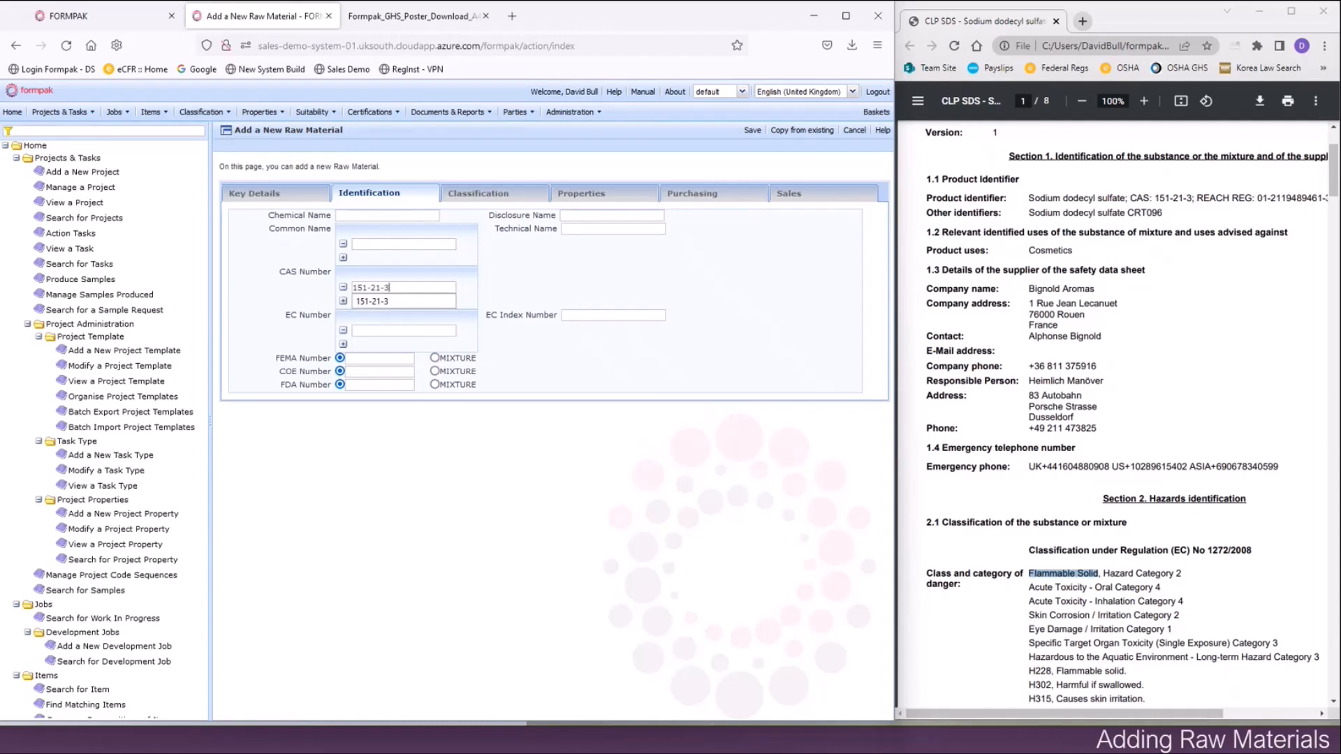
left_click(404, 301)
left_click_drag(1016, 711, 1030, 719)
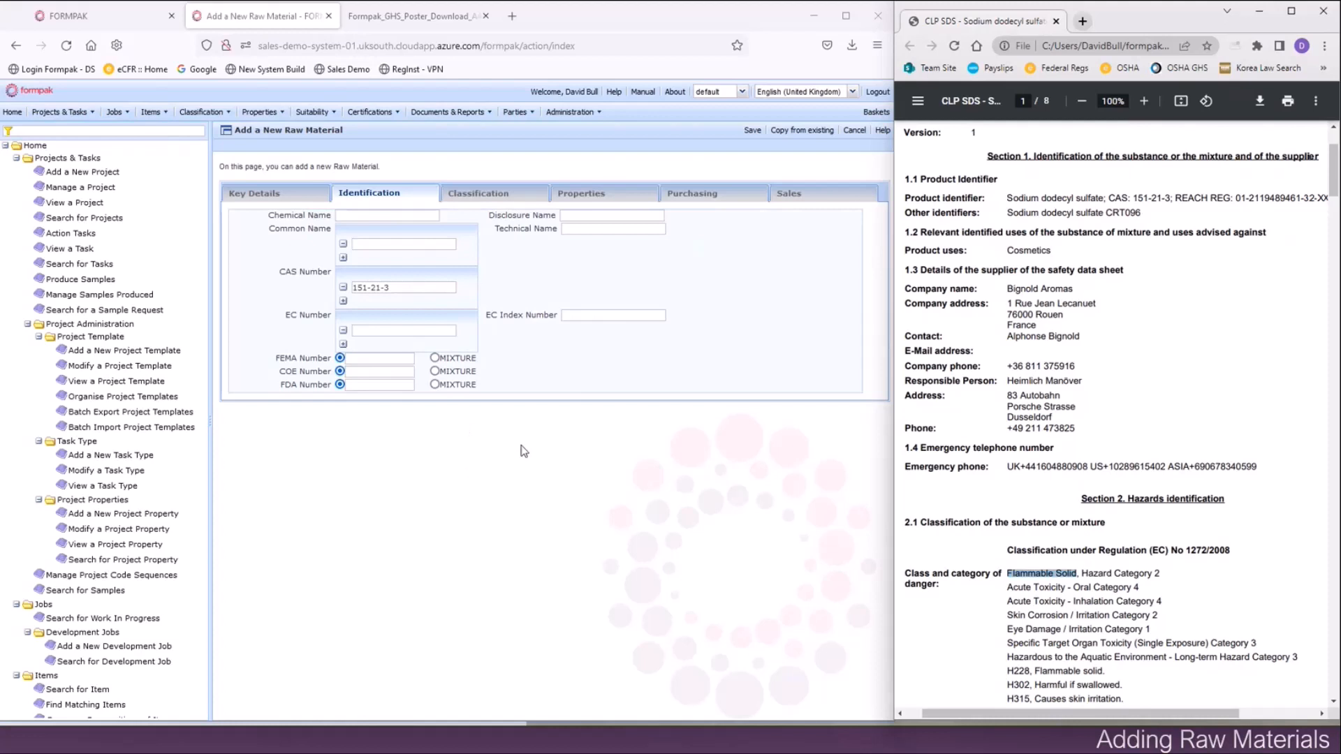
Set the raw material's supplier to SUP02 (Global Chemie) and its current cost price to 15 GBP.
left_click(510, 198)
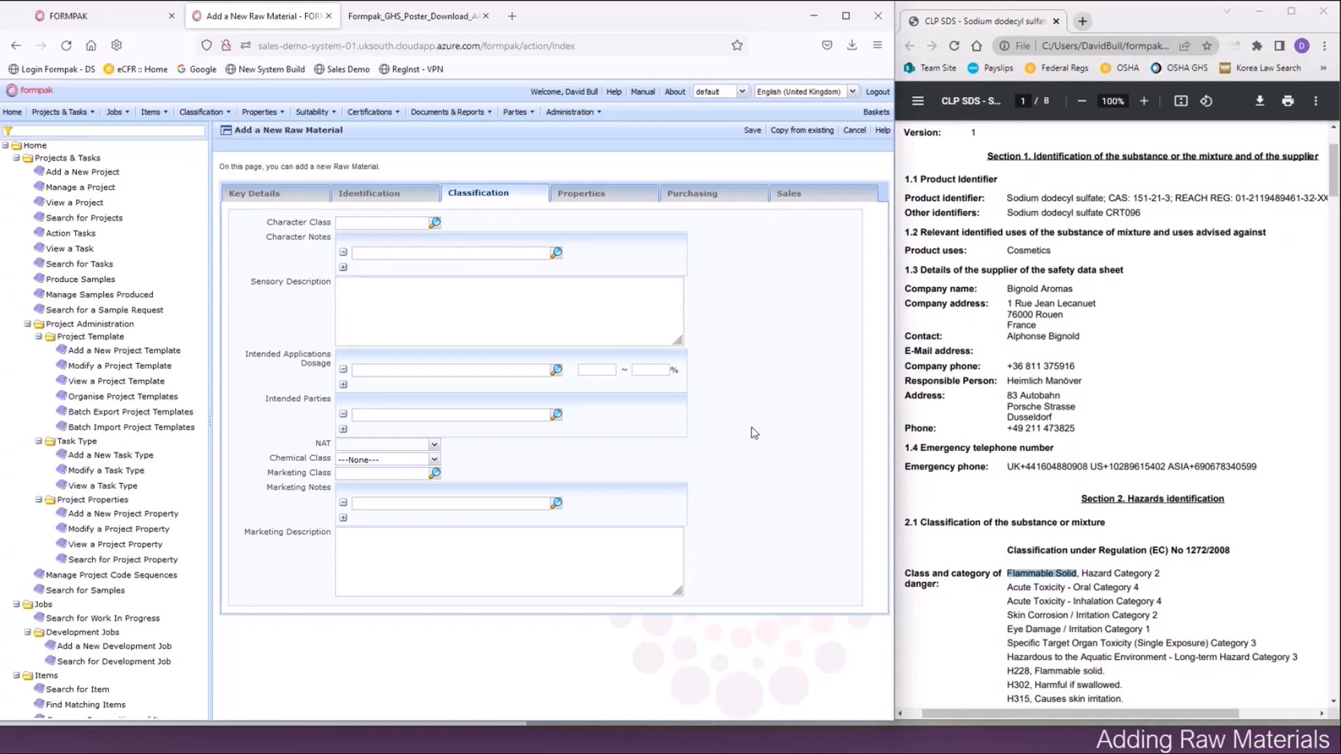
left_click(622, 197)
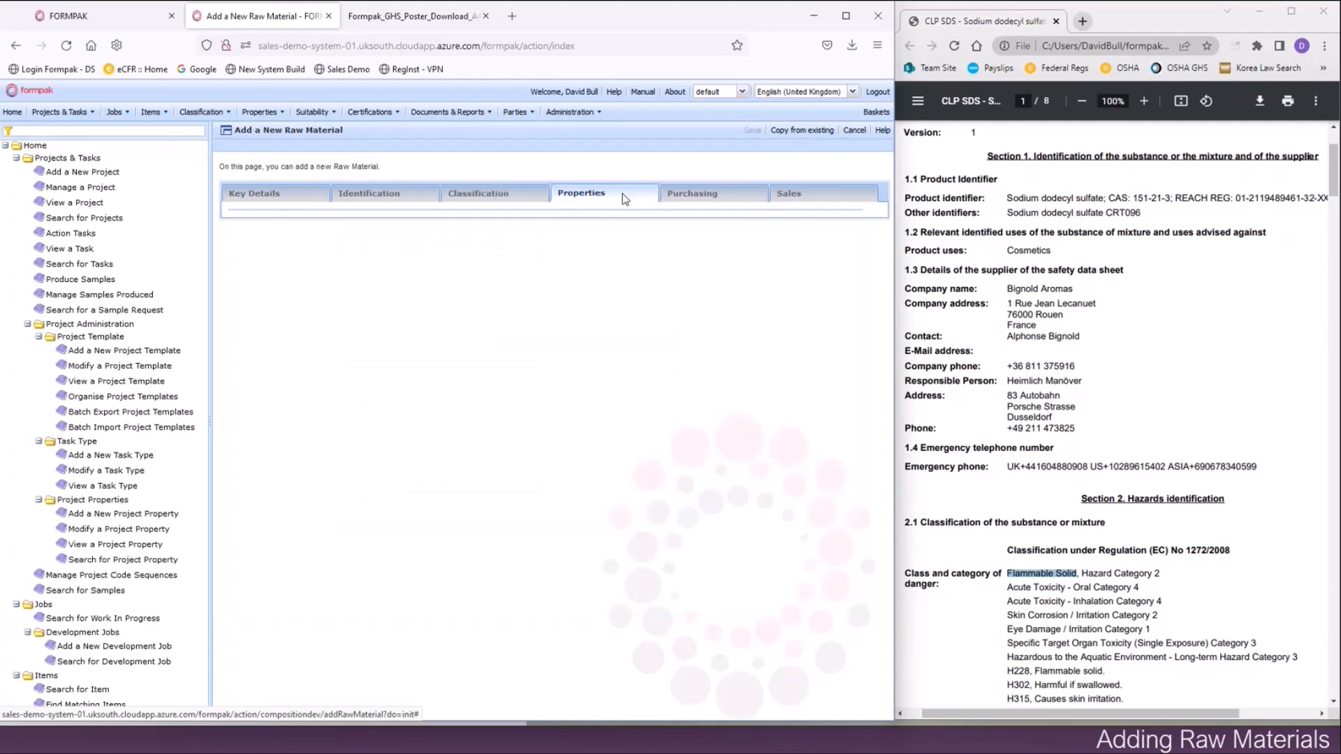
left_click(684, 194)
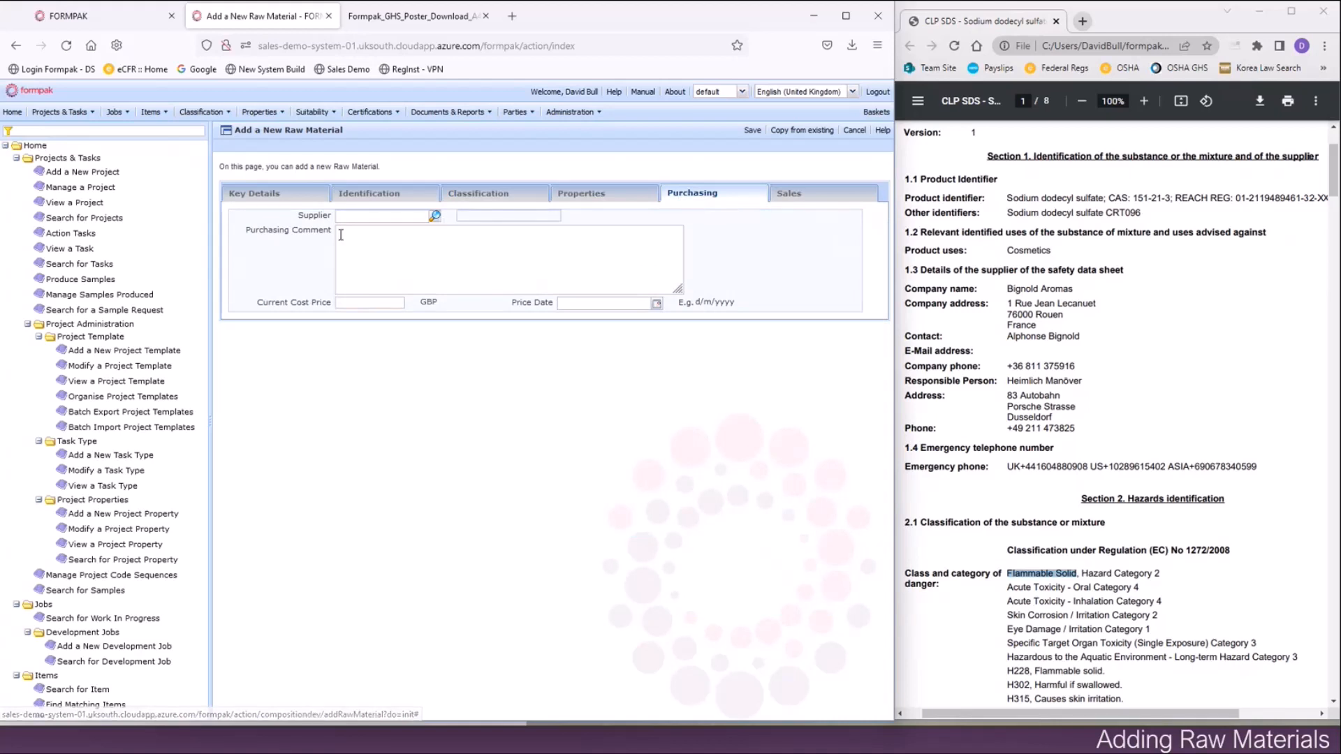
left_click(374, 217)
type("big")
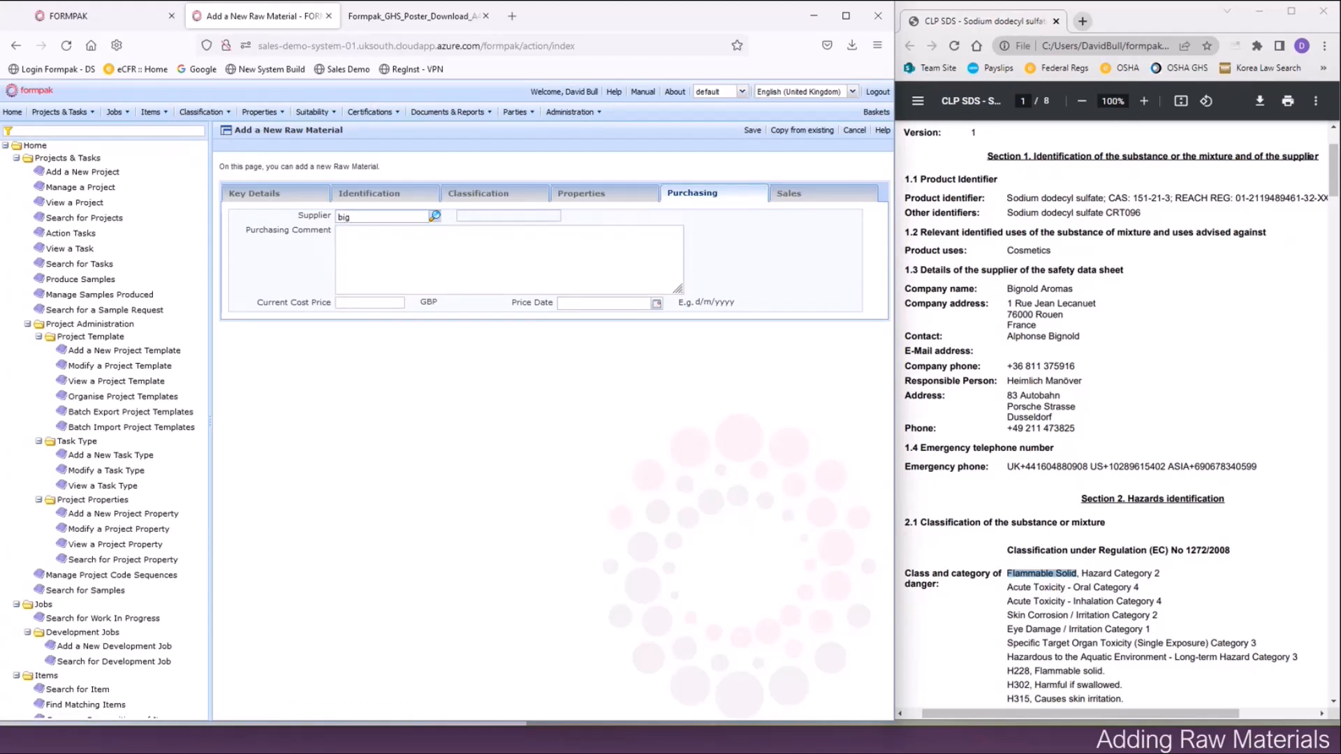
key("BackSpace")
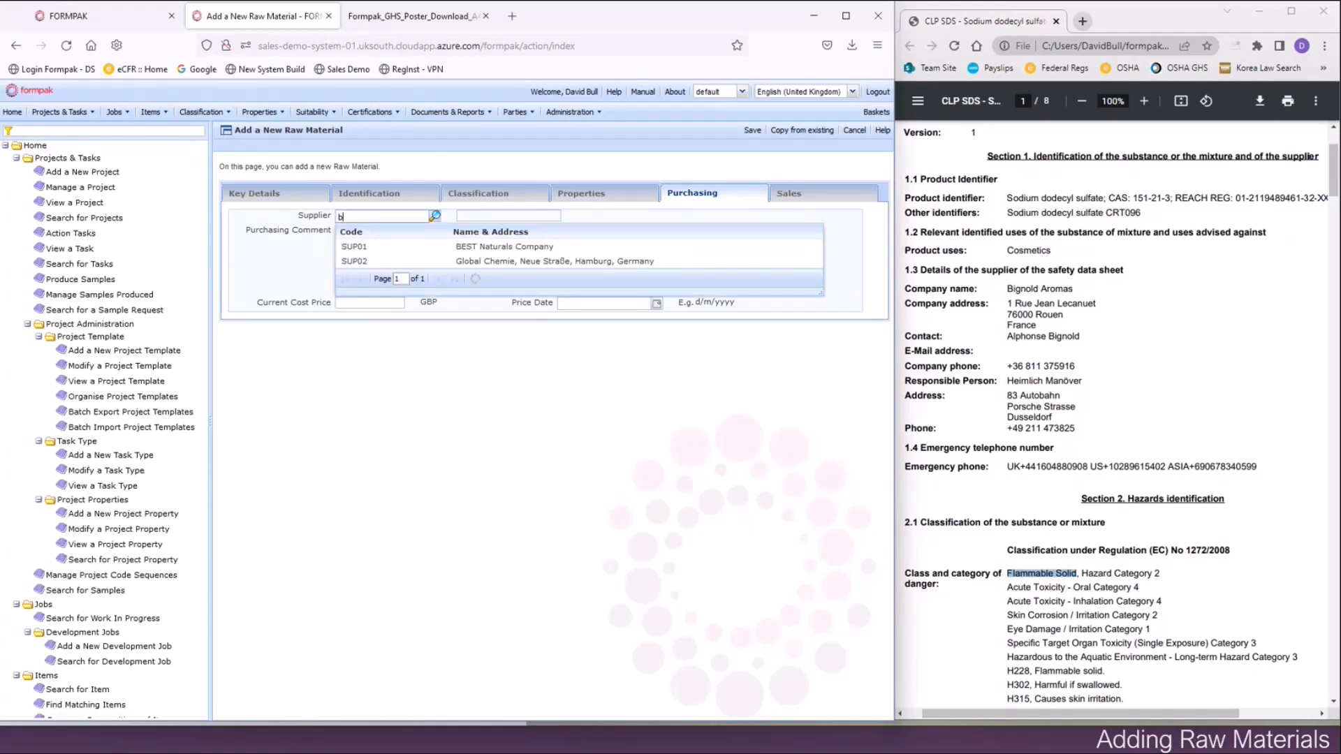
left_click(419, 261)
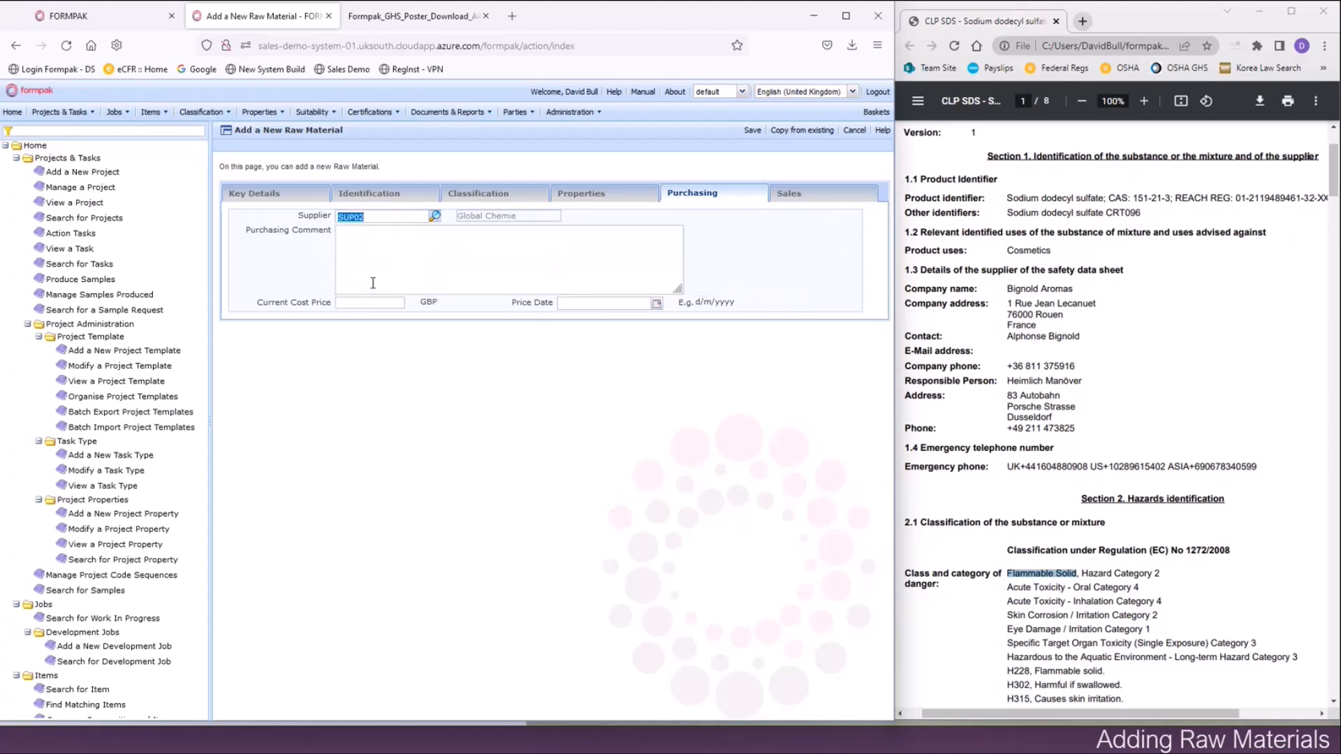
left_click(363, 302)
type("15")
Open the raw material's properties and examine the safety data sheet through to the physical and chemical properties in Section 9.
left_click(592, 195)
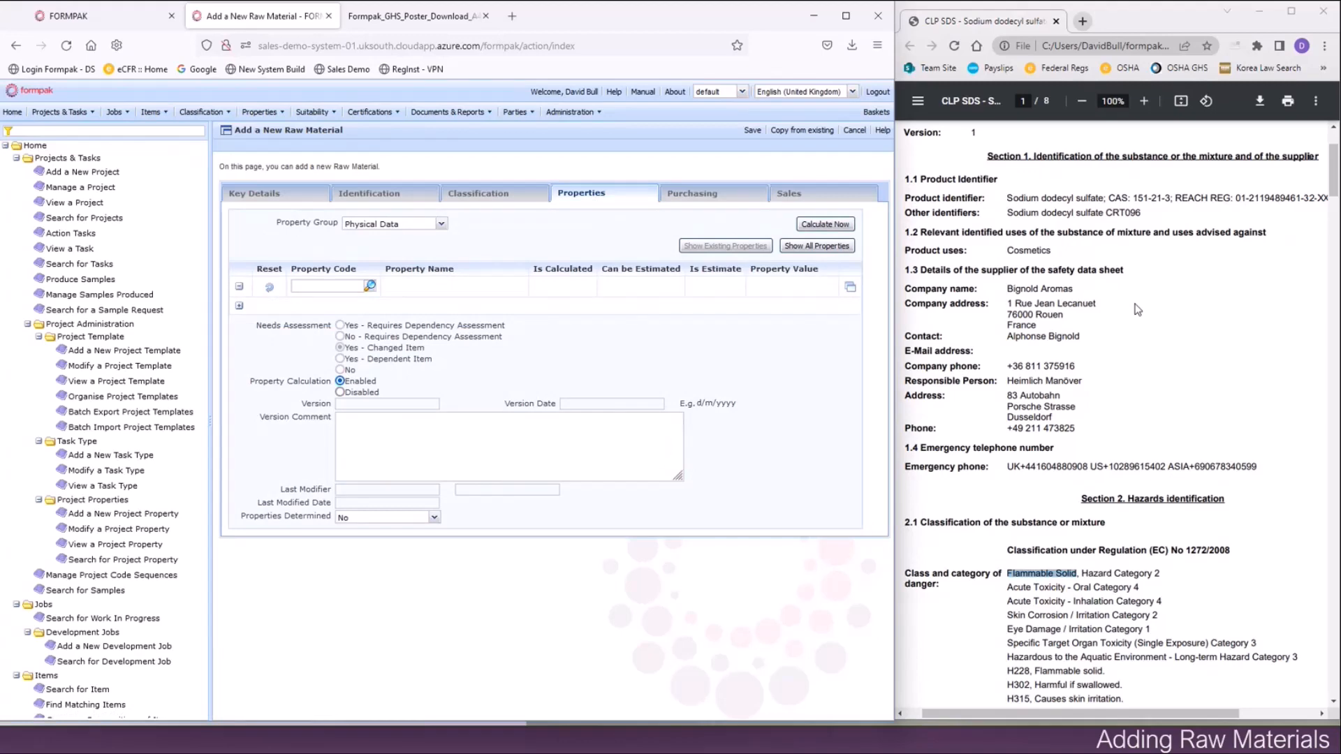
scroll(1127, 319, "down", 3)
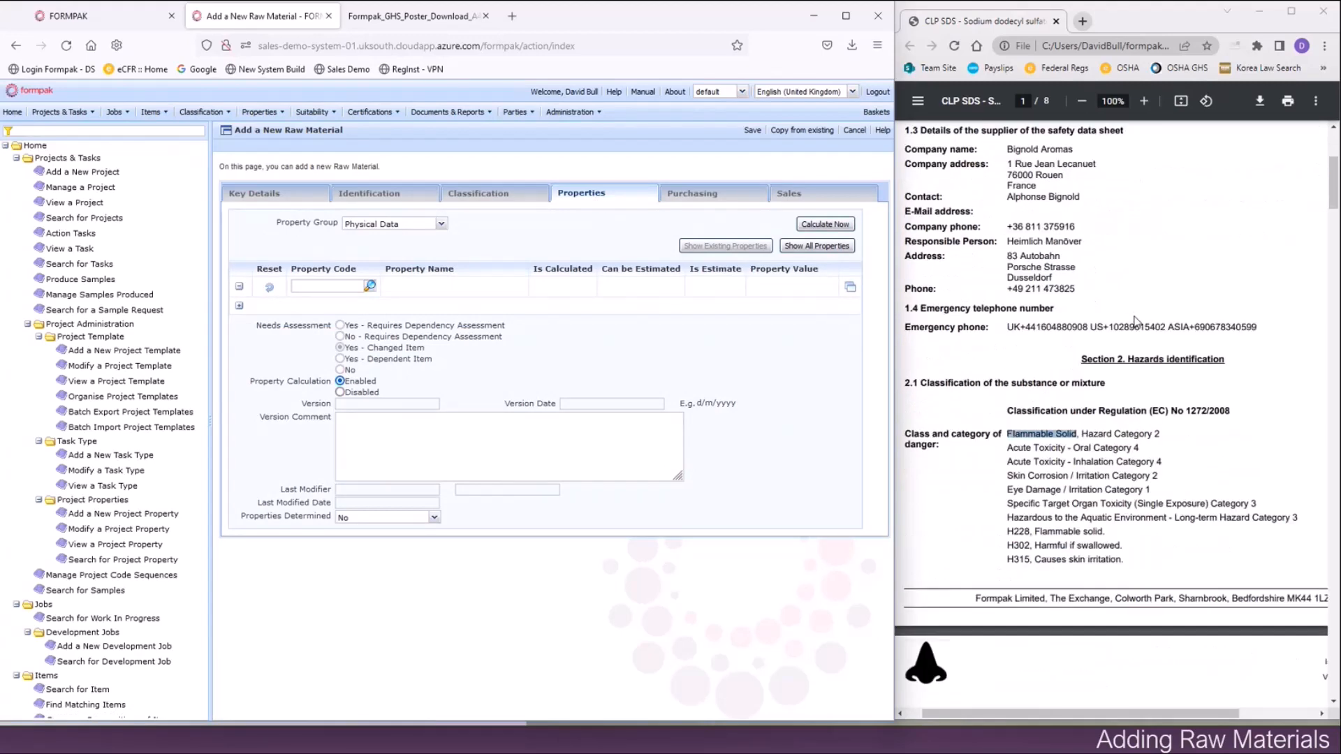
scroll(1135, 322, "down", 2)
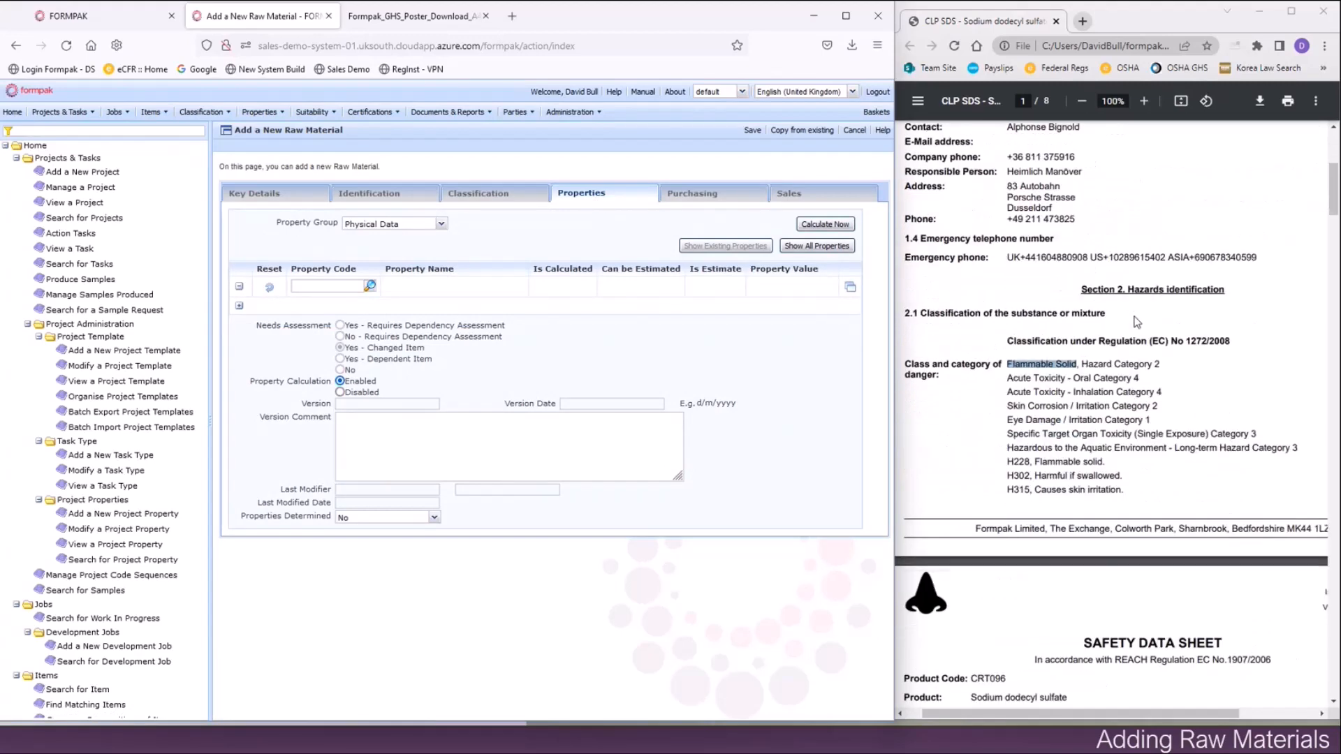
scroll(1134, 311, "down", 10)
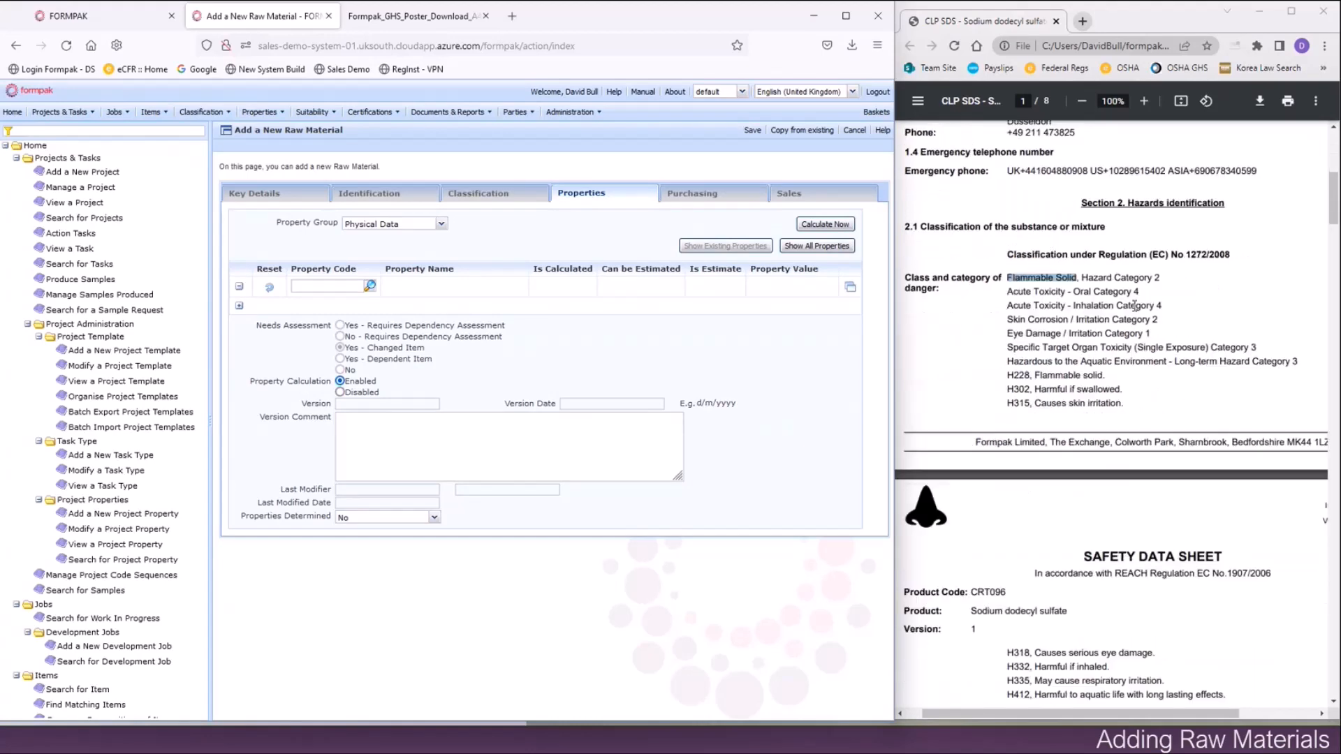
scroll(1136, 315, "up", 3)
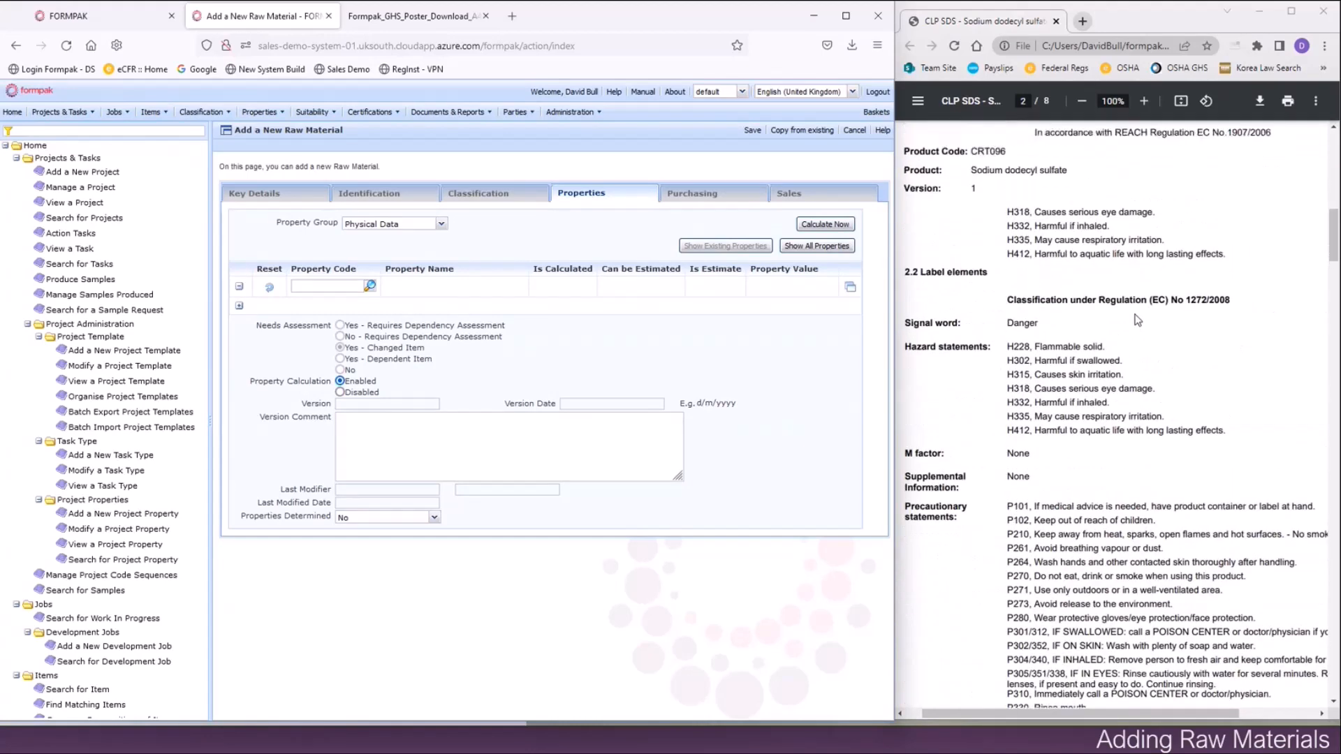
scroll(1139, 323, "down", 1)
scroll(1140, 323, "down", 12)
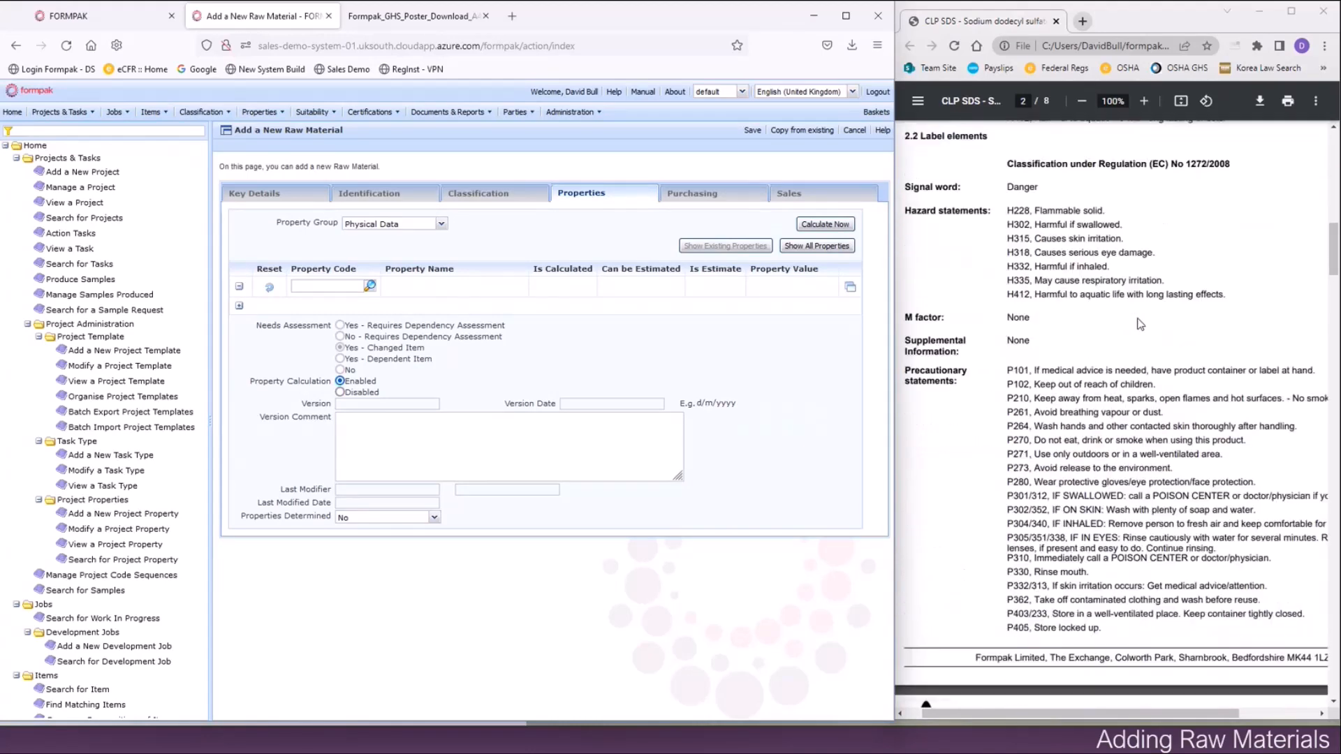
scroll(1140, 321, "down", 3)
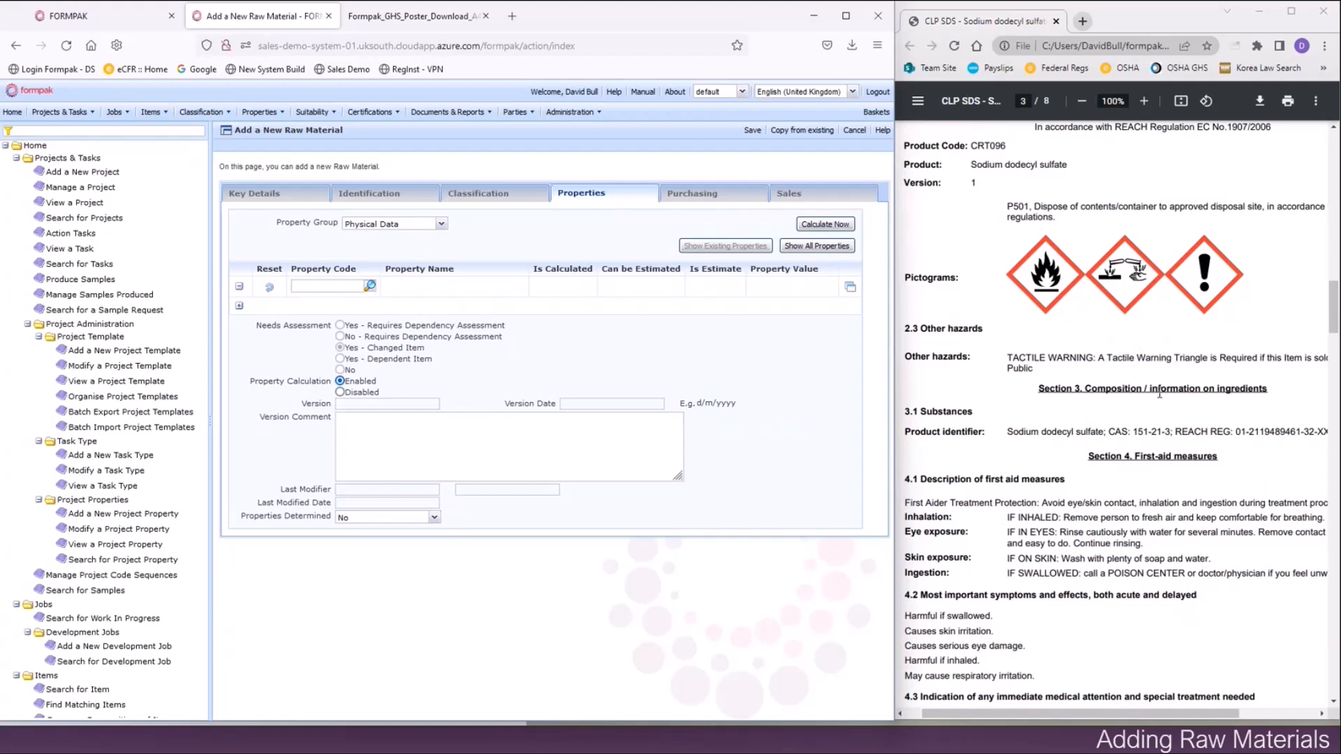
scroll(1159, 394, "down", 20)
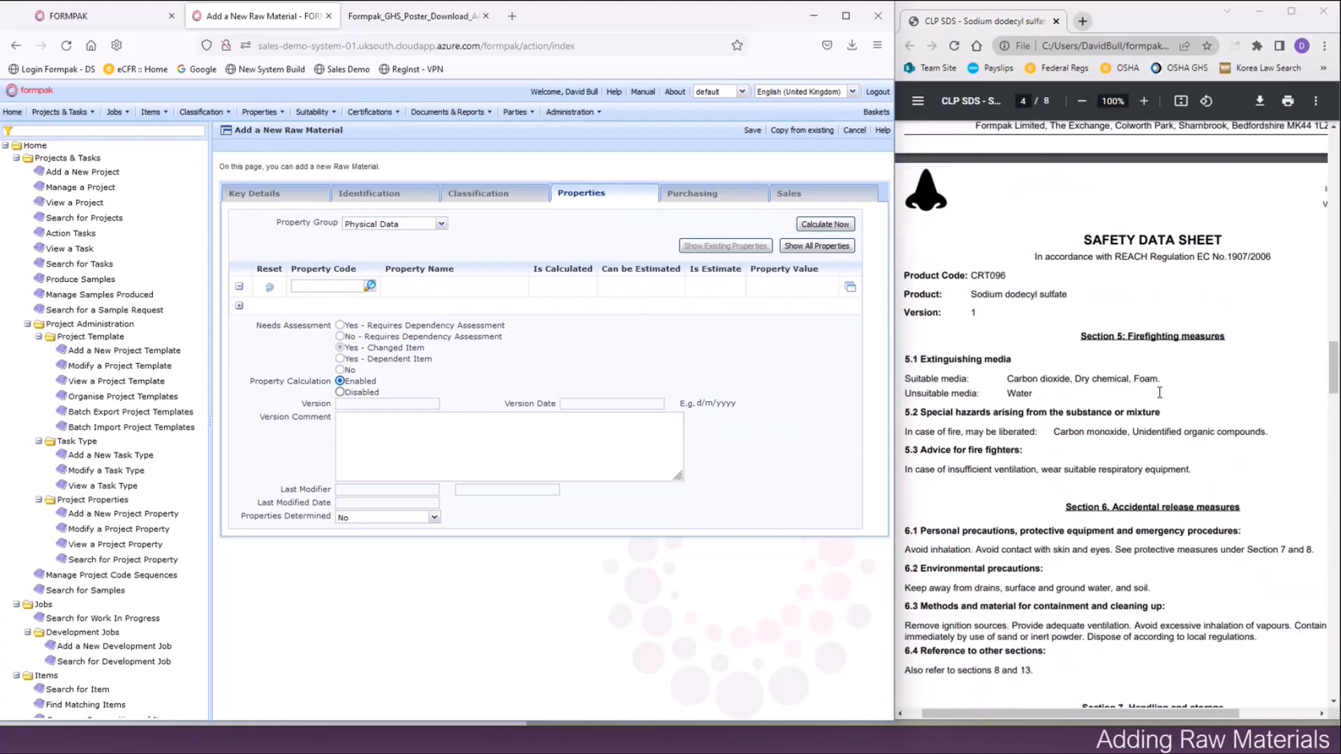
scroll(1159, 392, "down", 15)
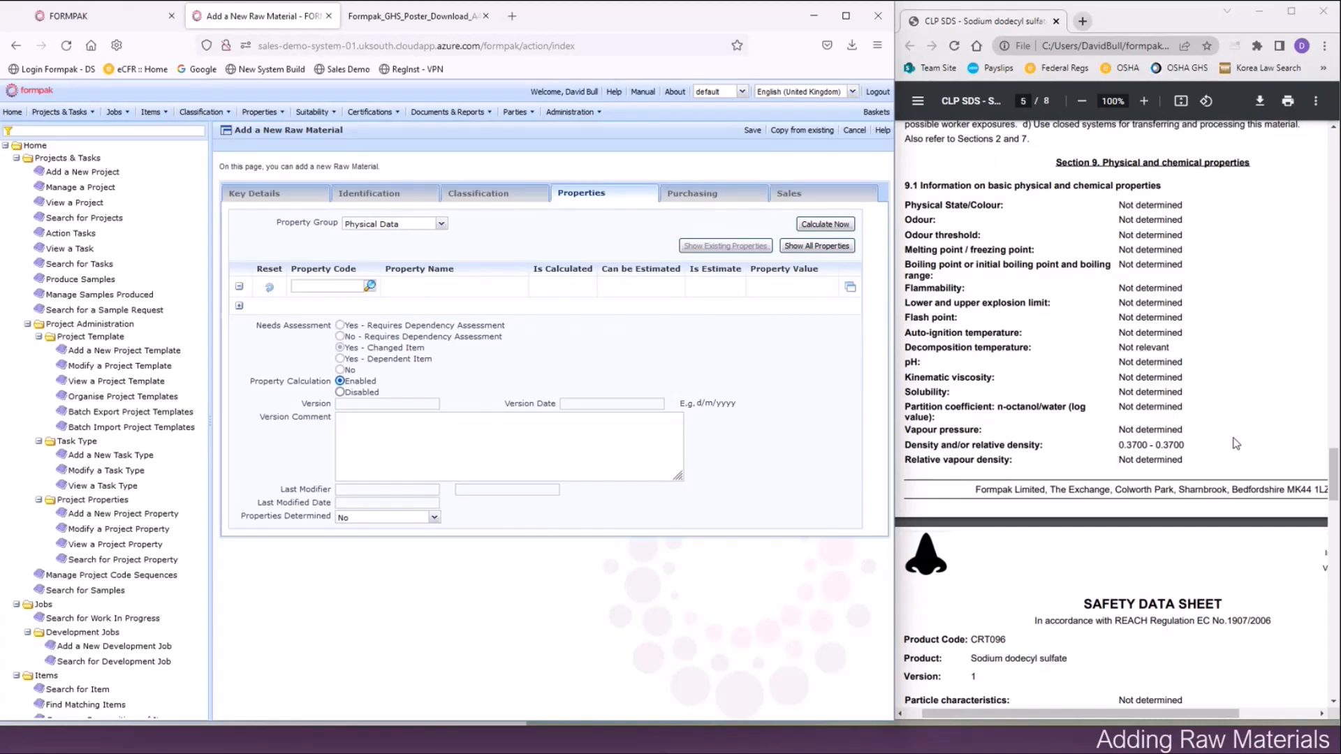
Add the SG property (Specific Gravity @ 20C) to the physical data with a value of 0.37, from the safety data sheet's density.
left_click(308, 286)
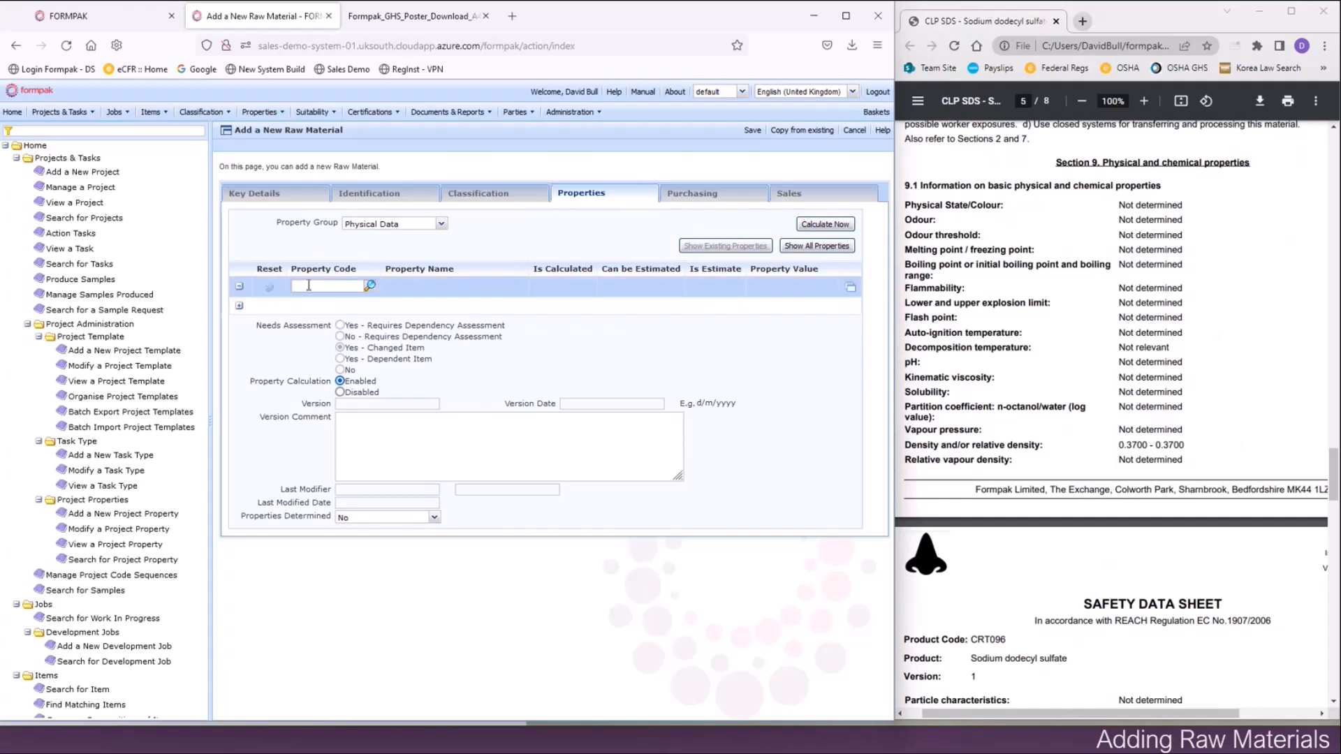
type("sg")
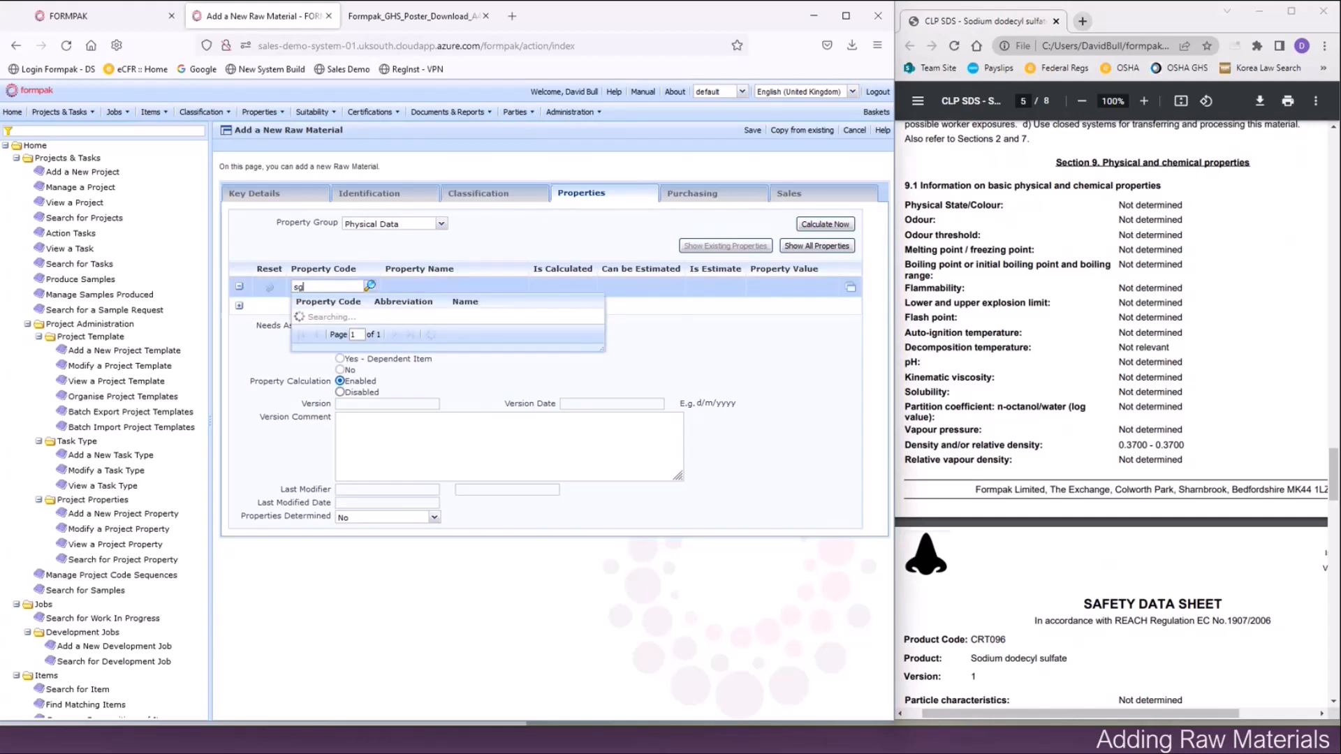
left_click(388, 325)
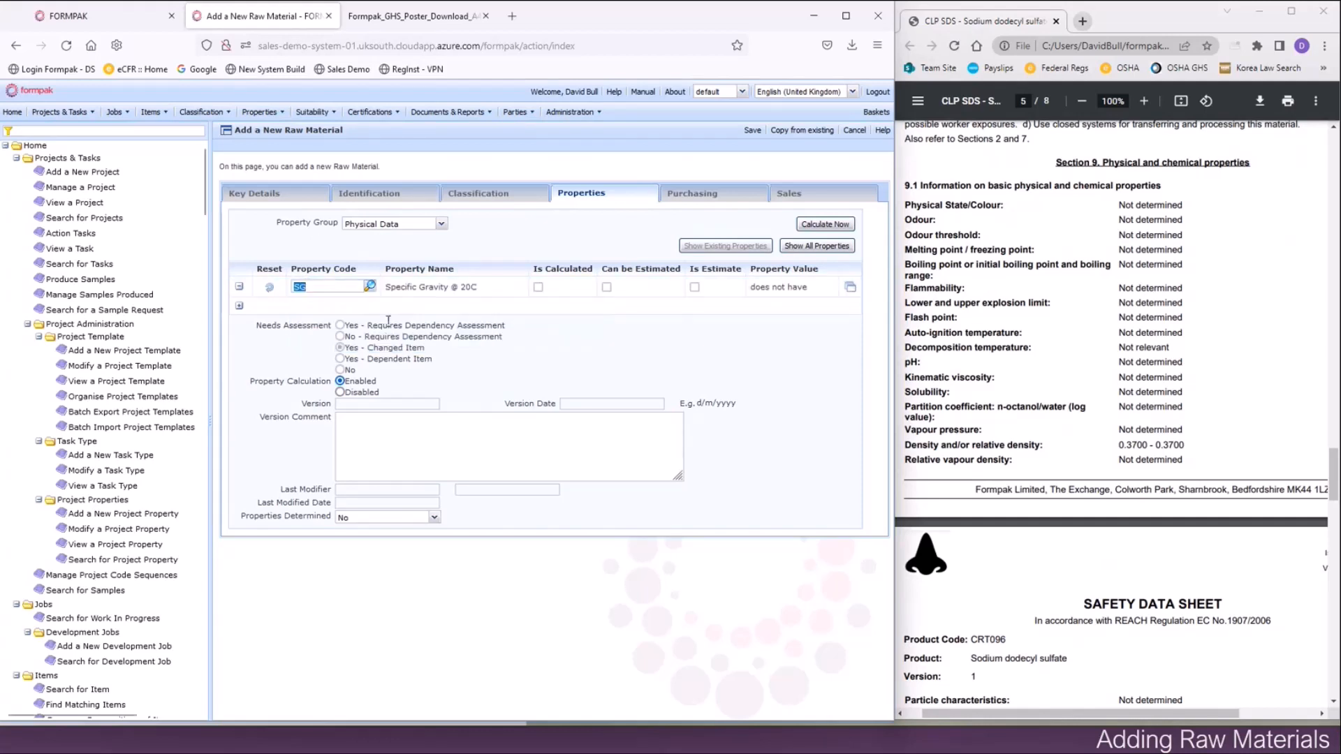
left_click(850, 288)
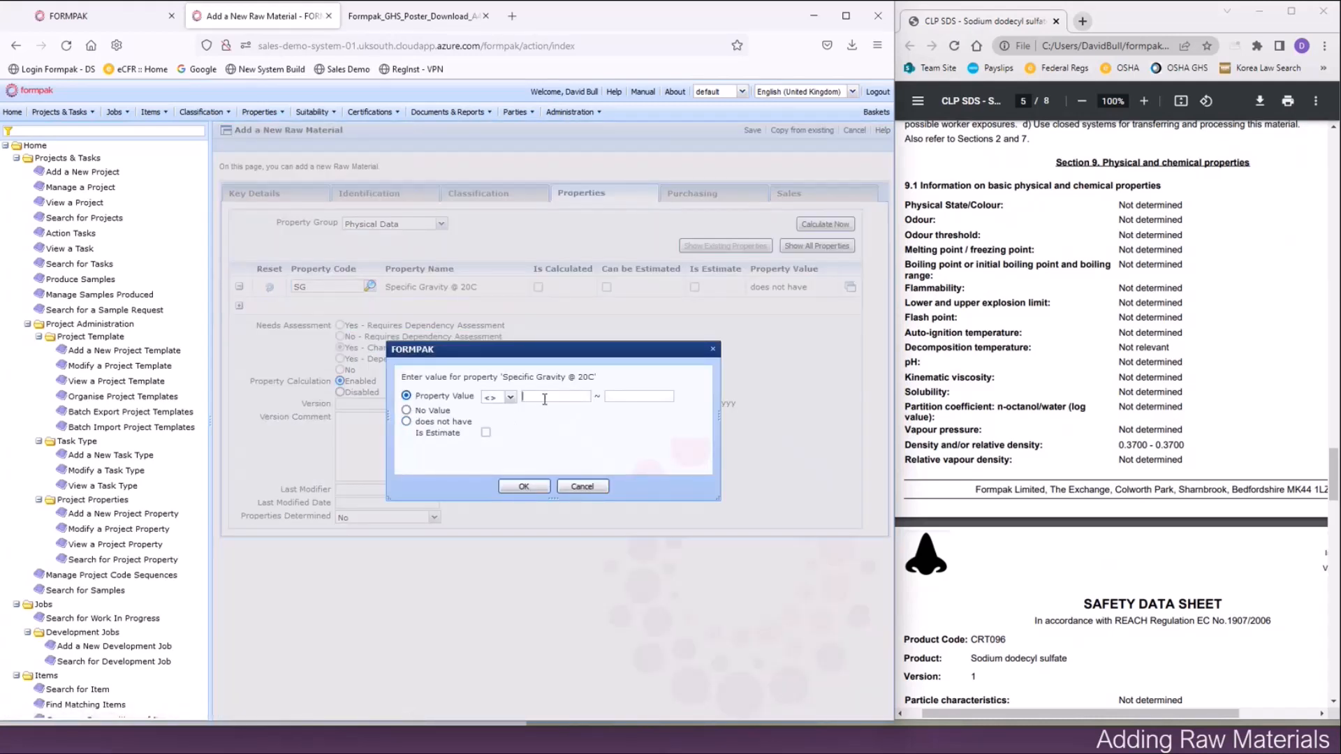
type("0.37")
key("Tab")
left_click(523, 486)
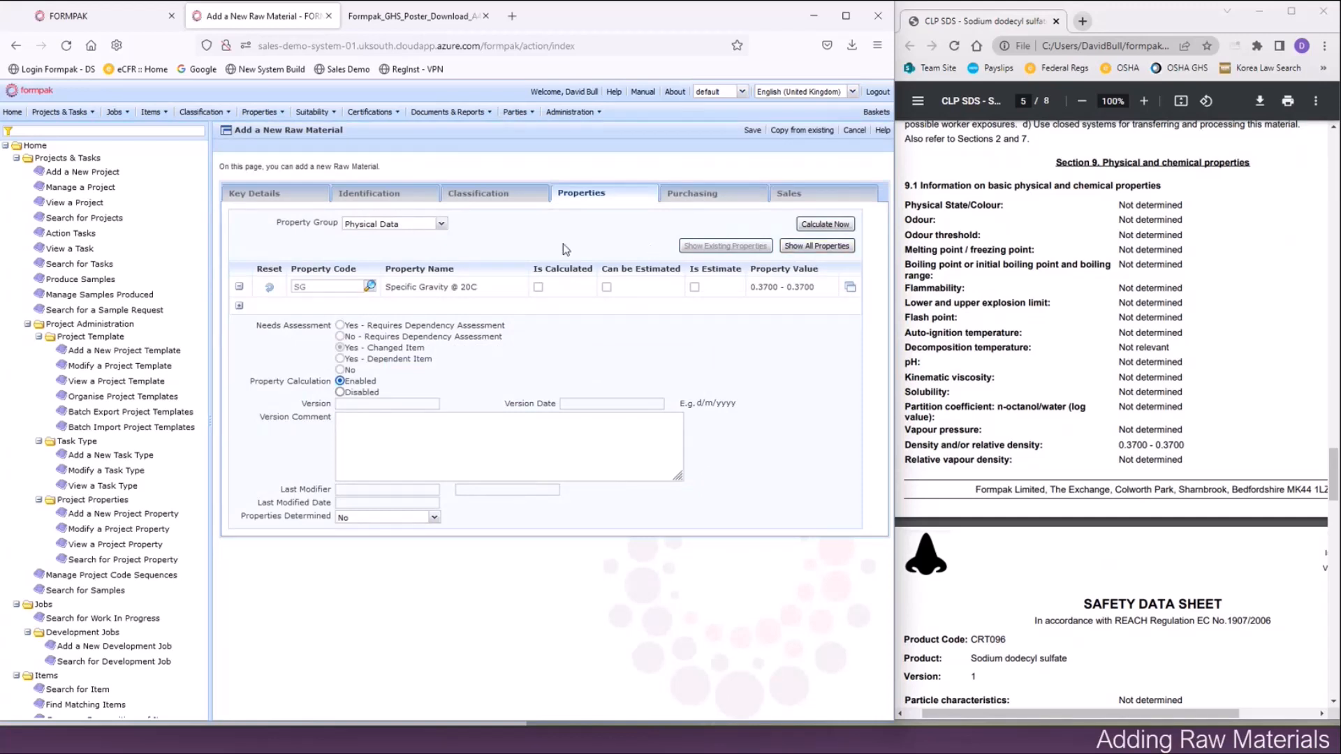
Display all available physical data properties, look through the list, and return to showing only the existing ones.
left_click(793, 249)
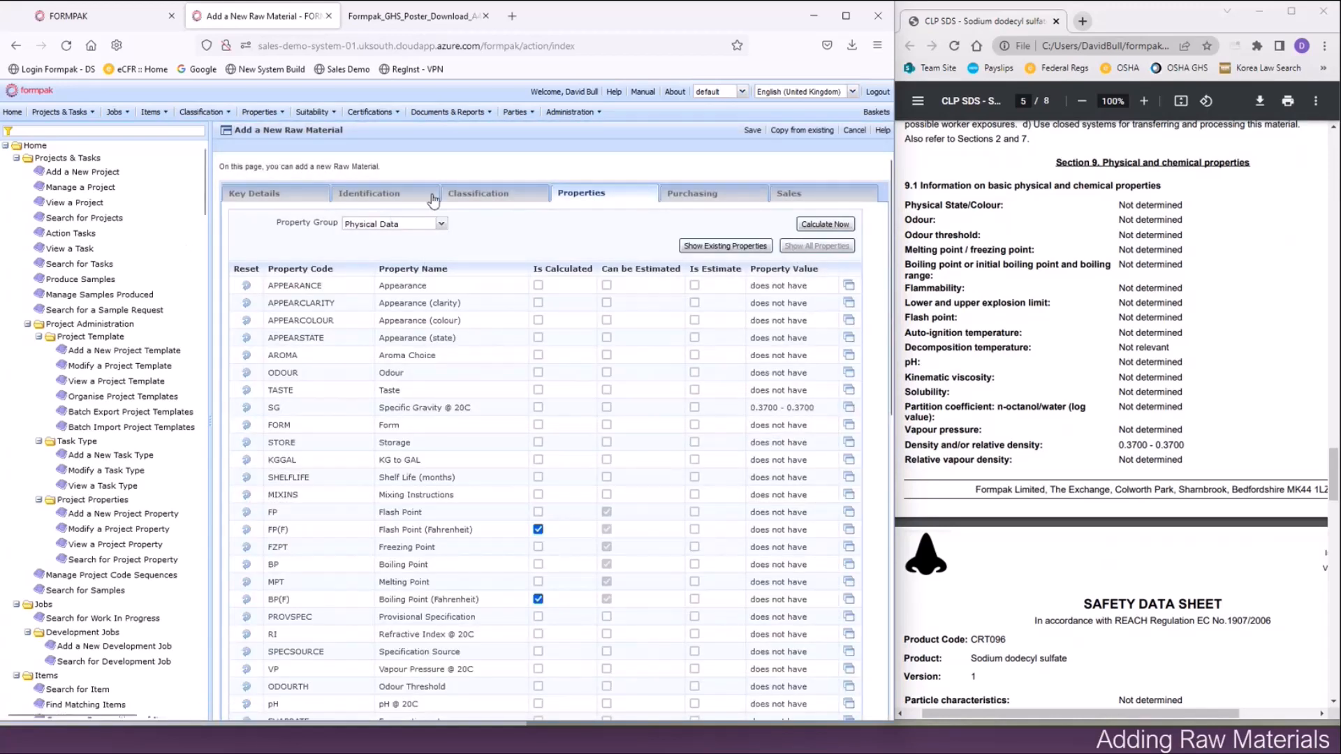
scroll(543, 327, "down", 2)
scroll(543, 326, "down", 7)
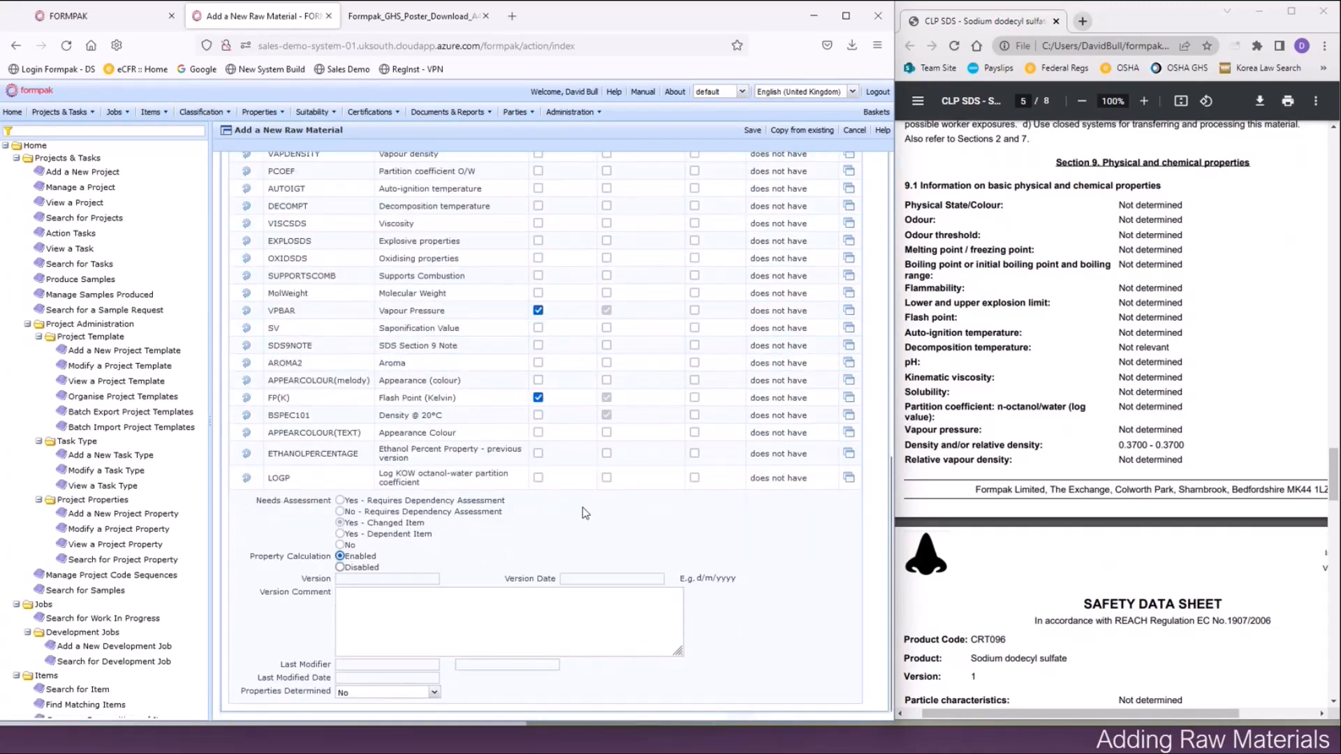
scroll(585, 513, "up", 2)
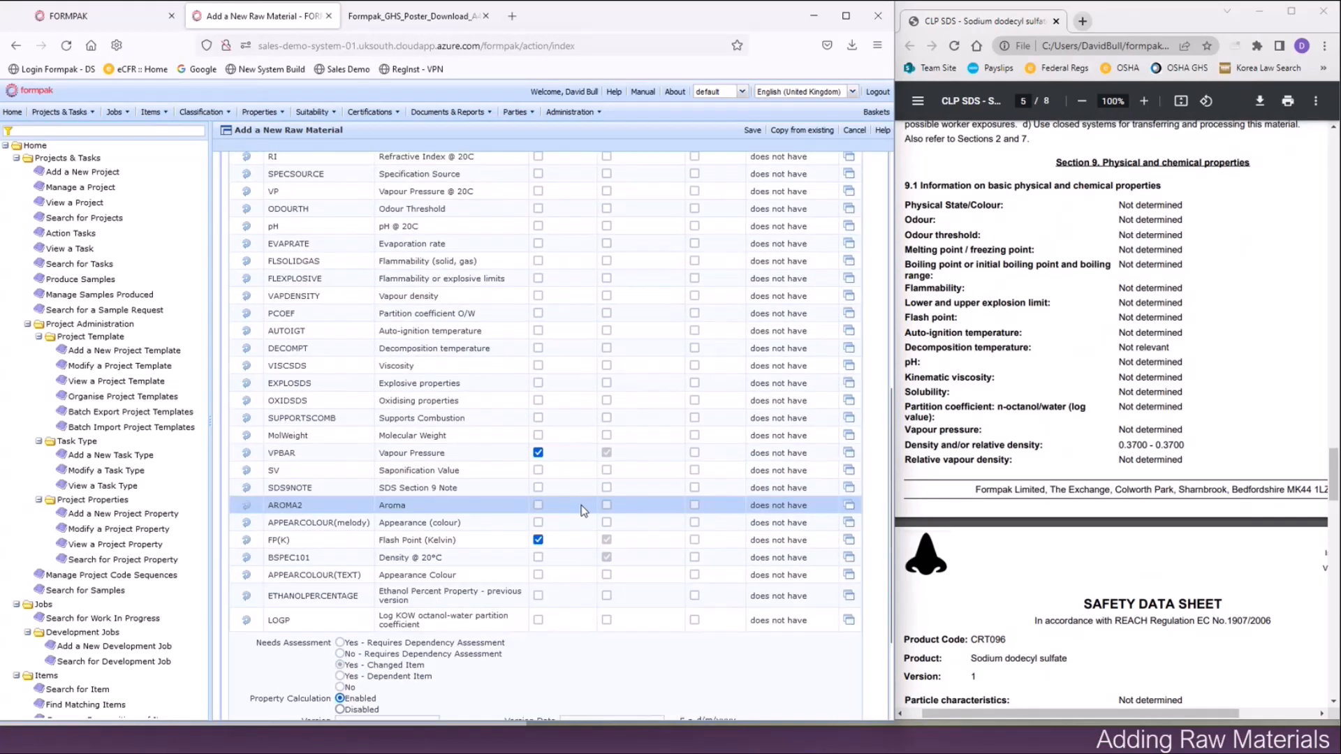
scroll(584, 510, "up", 7)
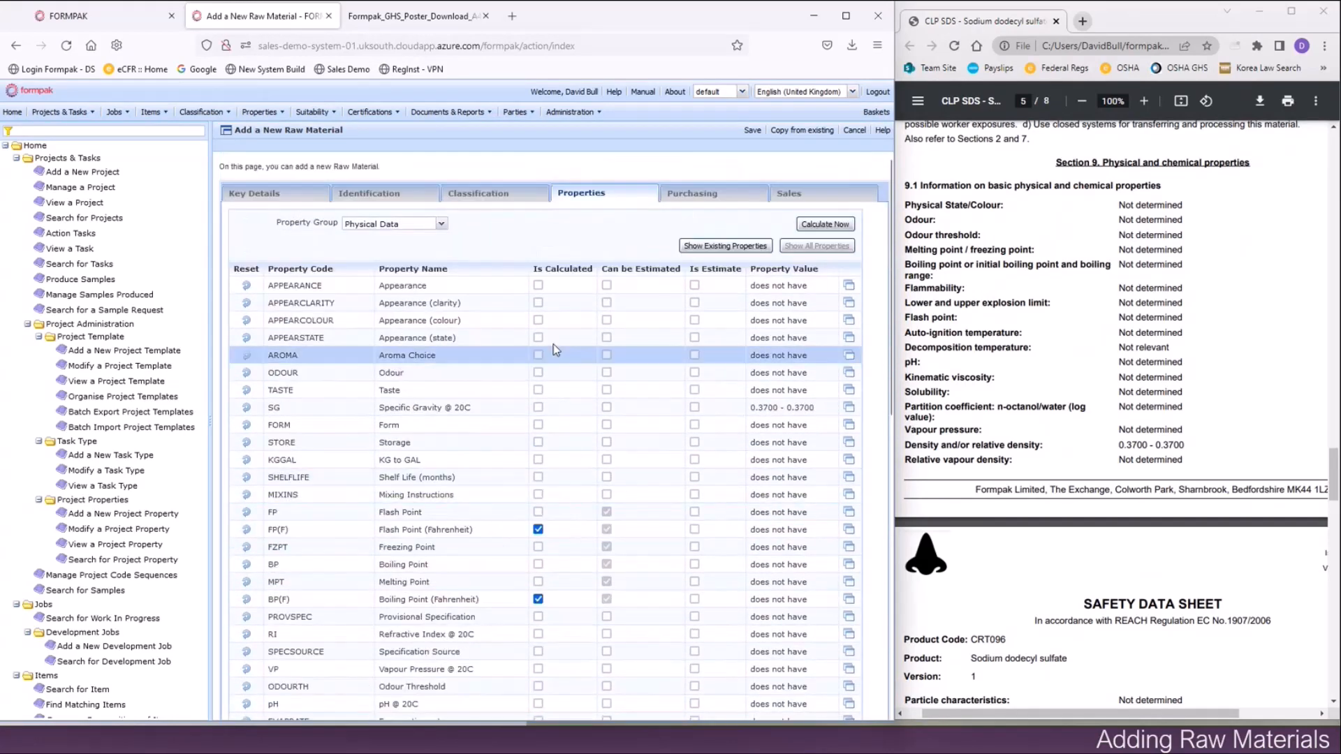
left_click(724, 246)
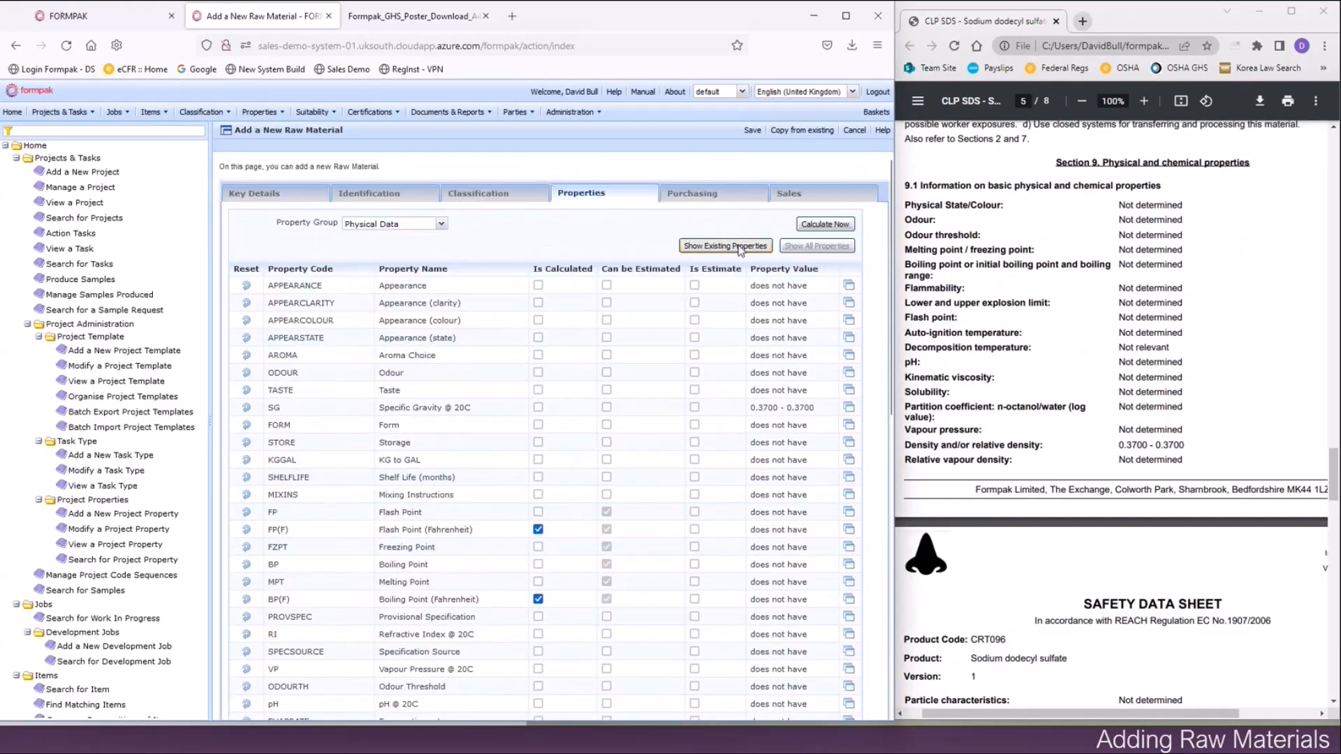
Switch the property group to GHS Hazards and locate the hazard classification in Section 2.1 of the safety data sheet.
left_click(442, 225)
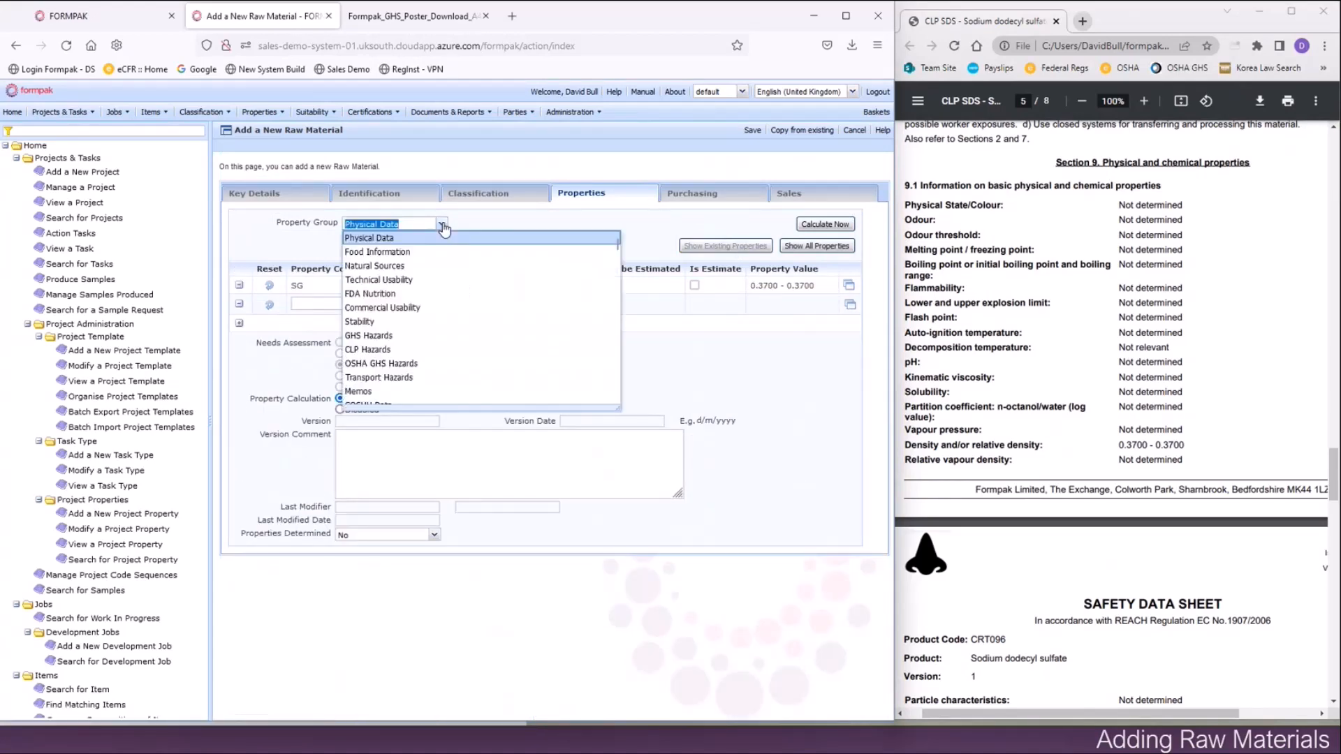
left_click(369, 336)
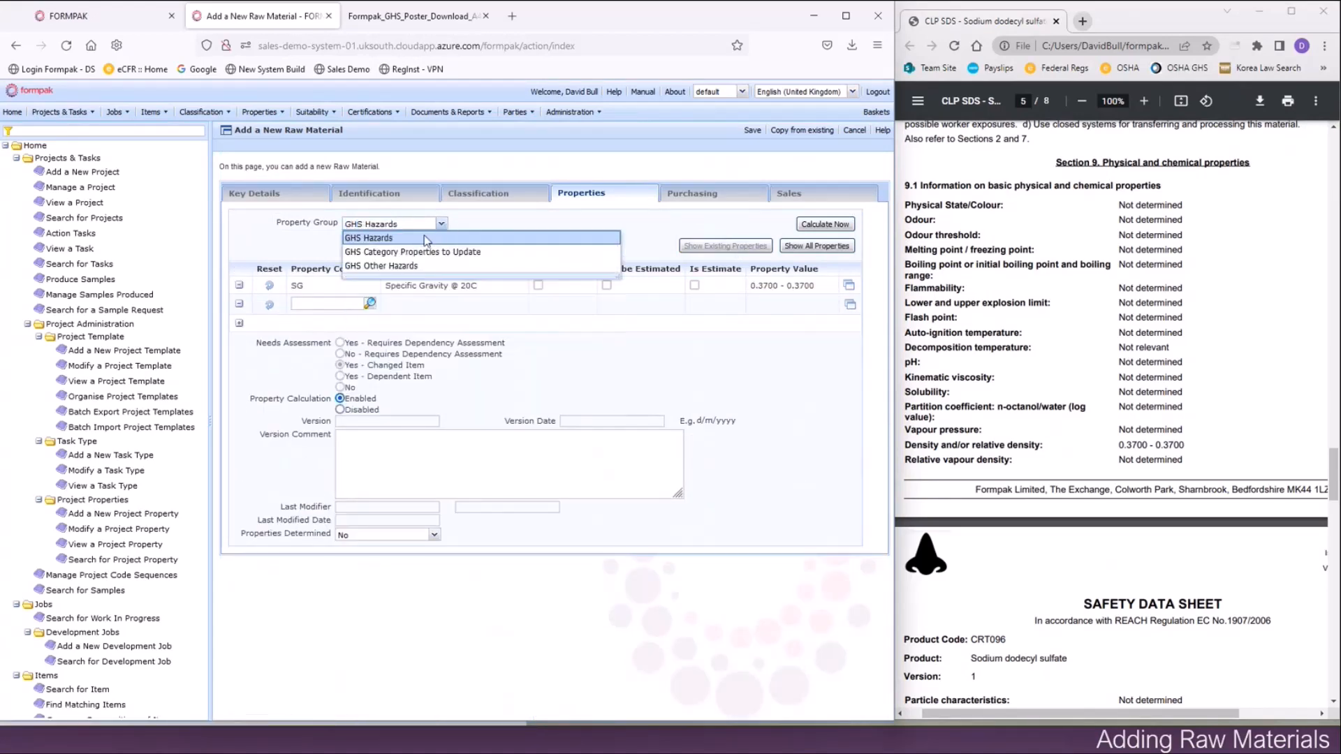
left_click(342, 285)
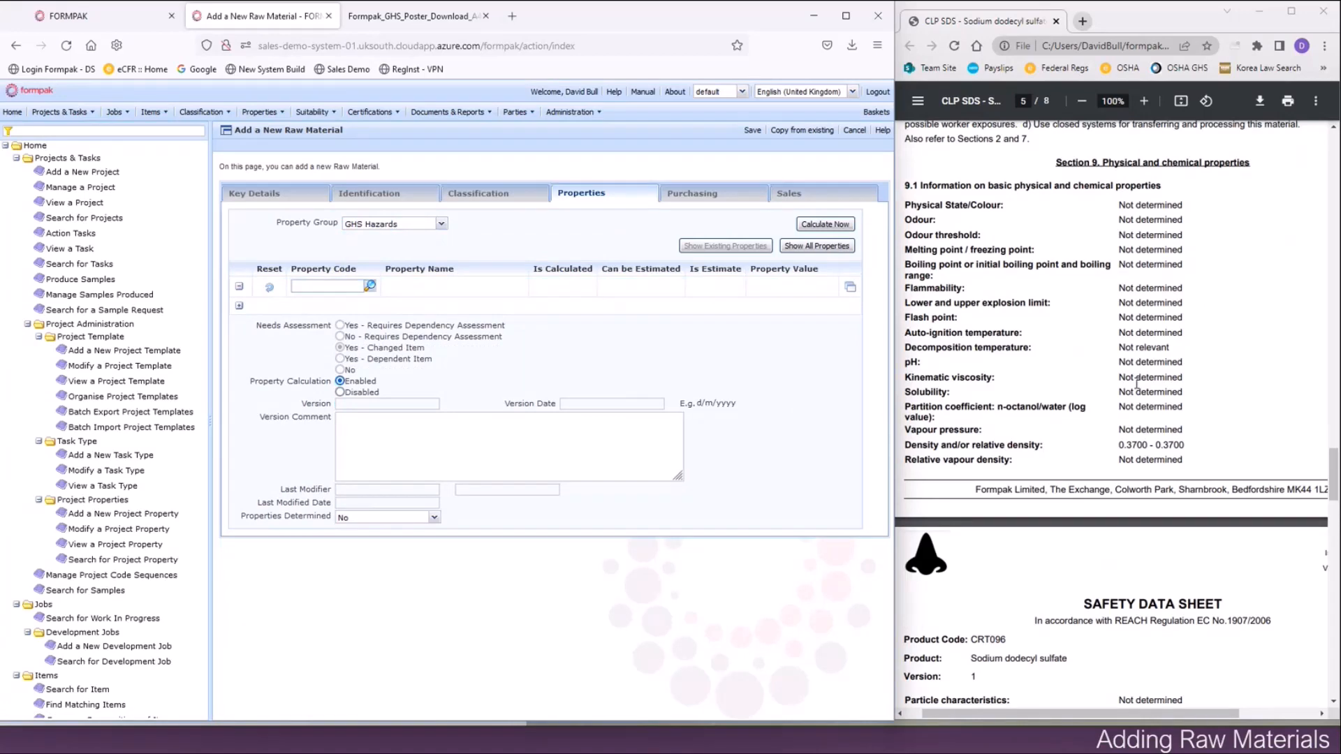
scroll(1126, 388, "up", 15)
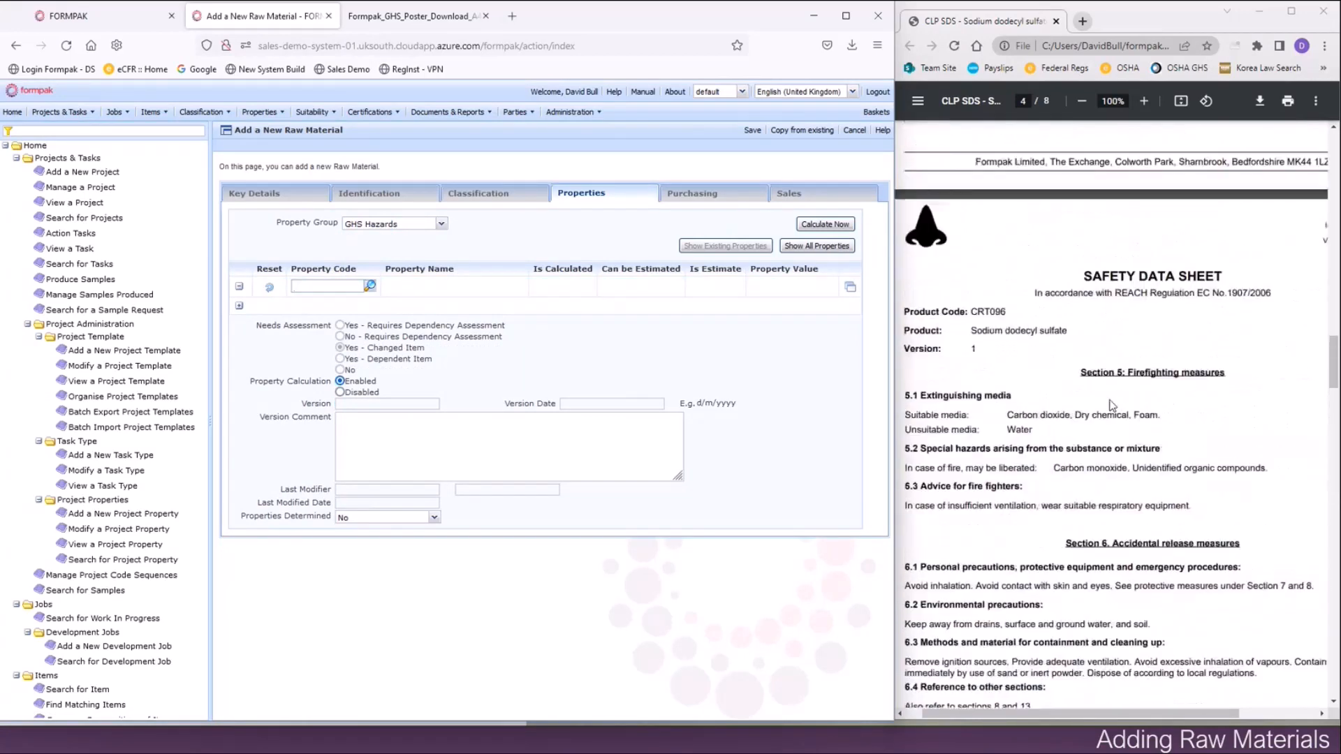
scroll(1110, 405, "up", 15)
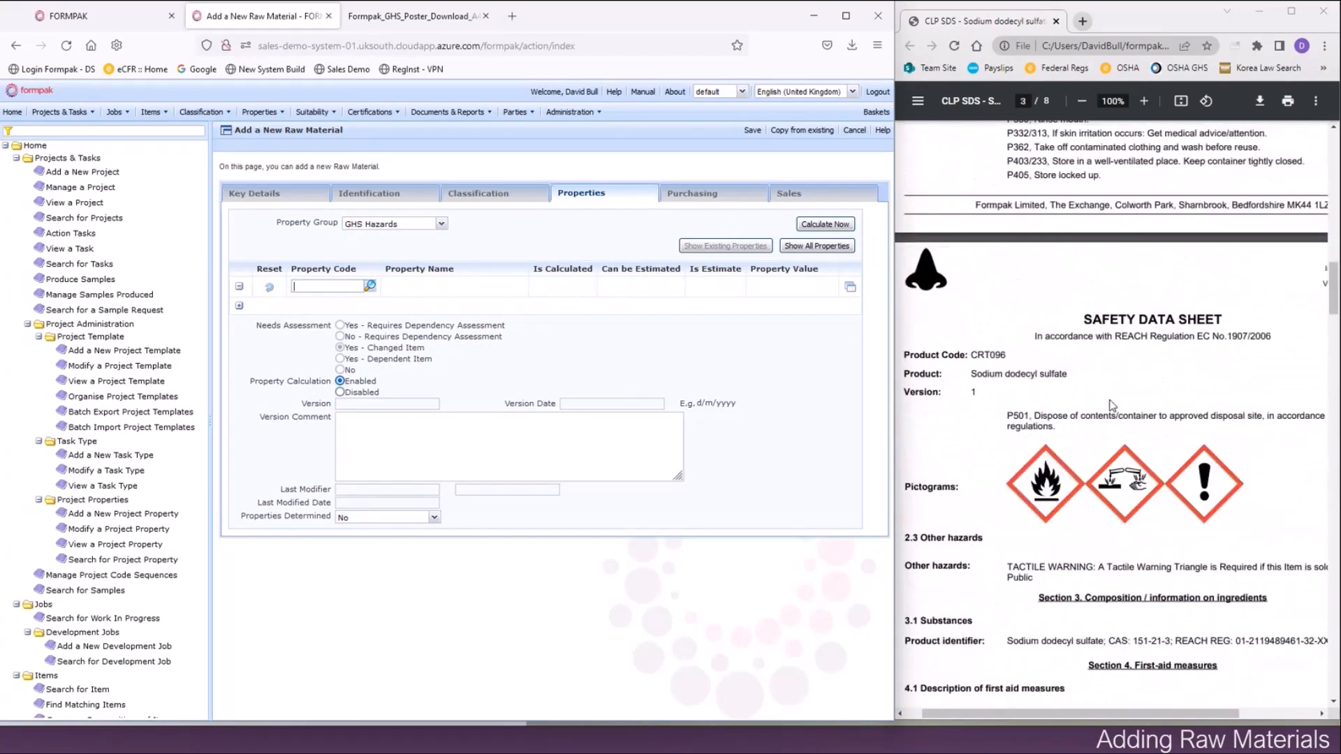
scroll(1114, 405, "down", 5)
scroll(1110, 419, "up", 4)
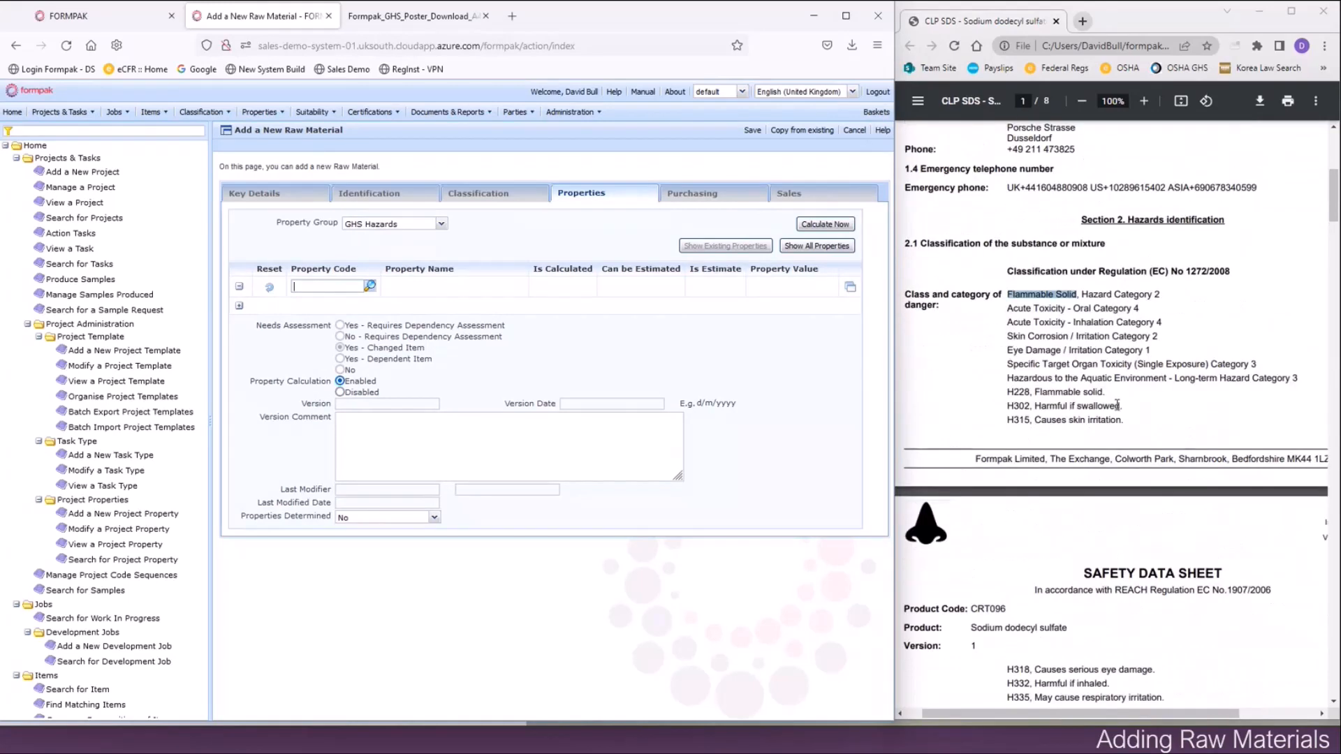
Check the hazard codes on the GHS poster and add the property FS 2 (Flammable Solid, Hazard Category 2), searching by code and by name.
scroll(1054, 475, "down", 2)
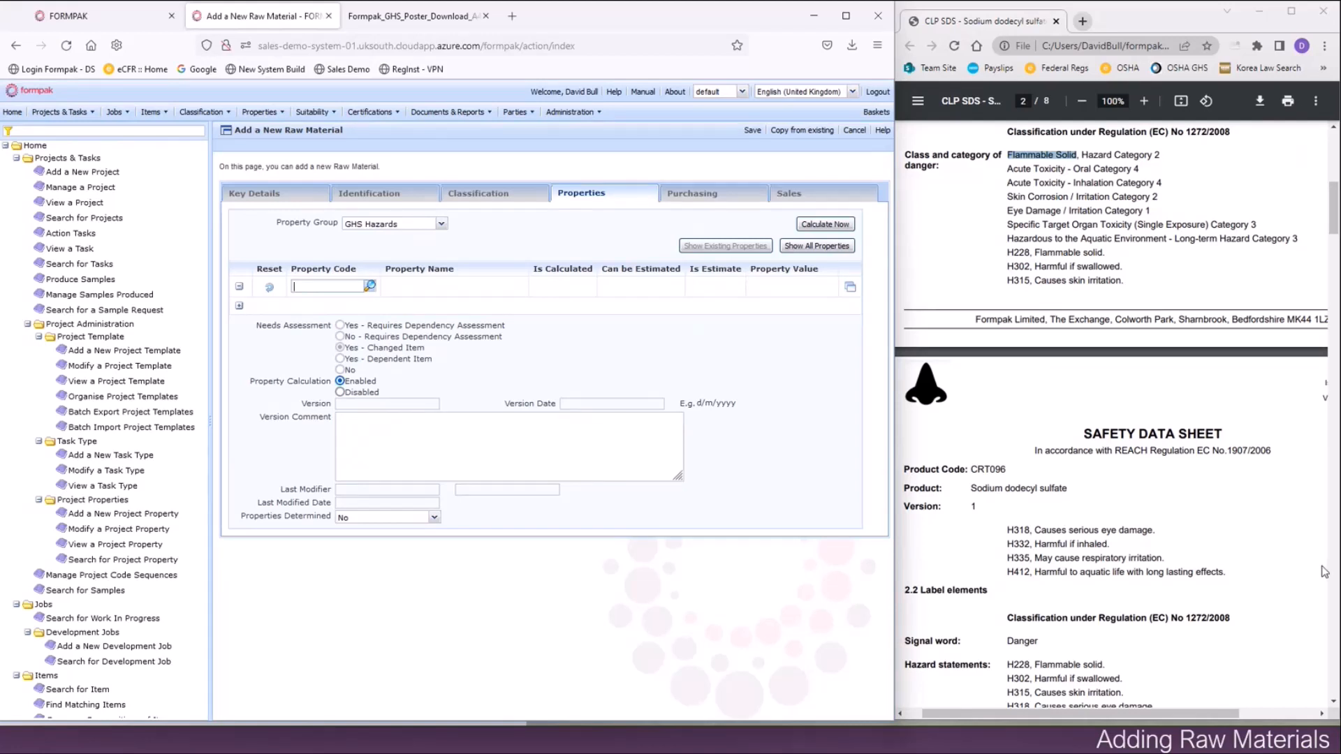
left_click(403, 20)
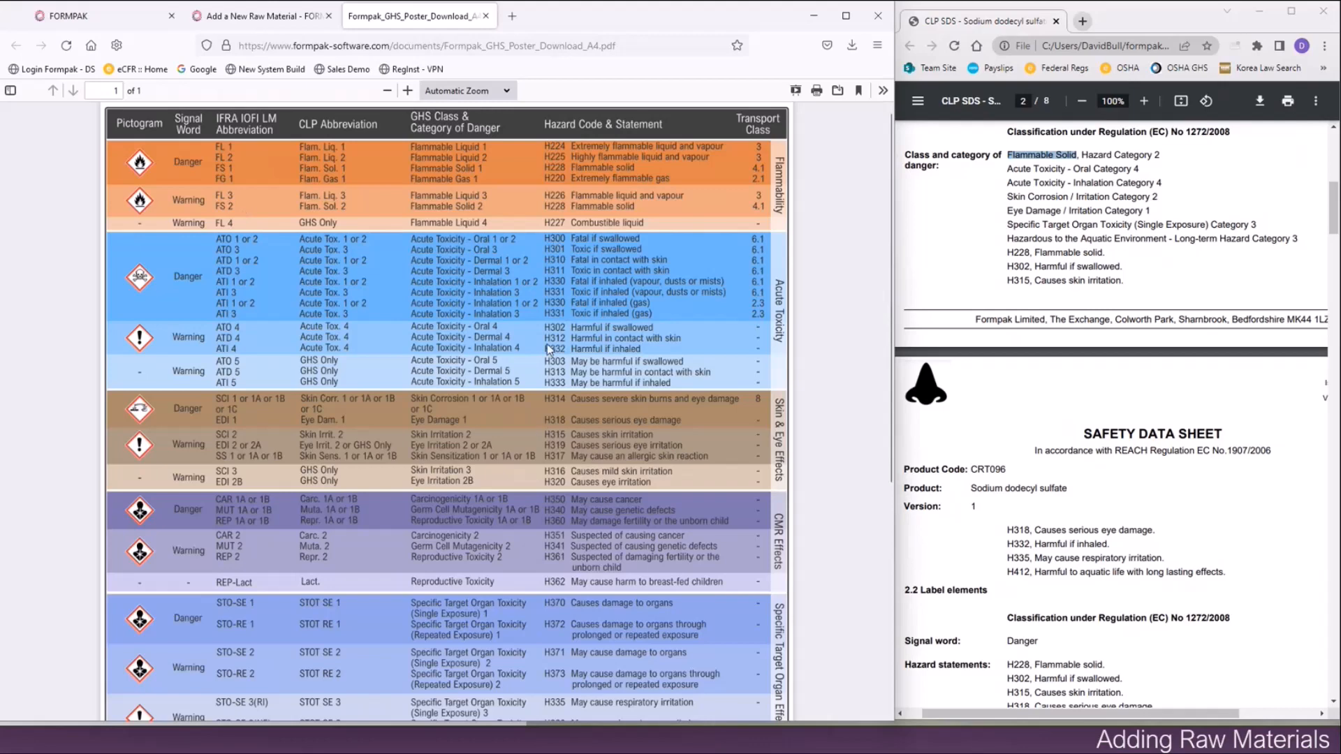
left_click(277, 15)
left_click(329, 286)
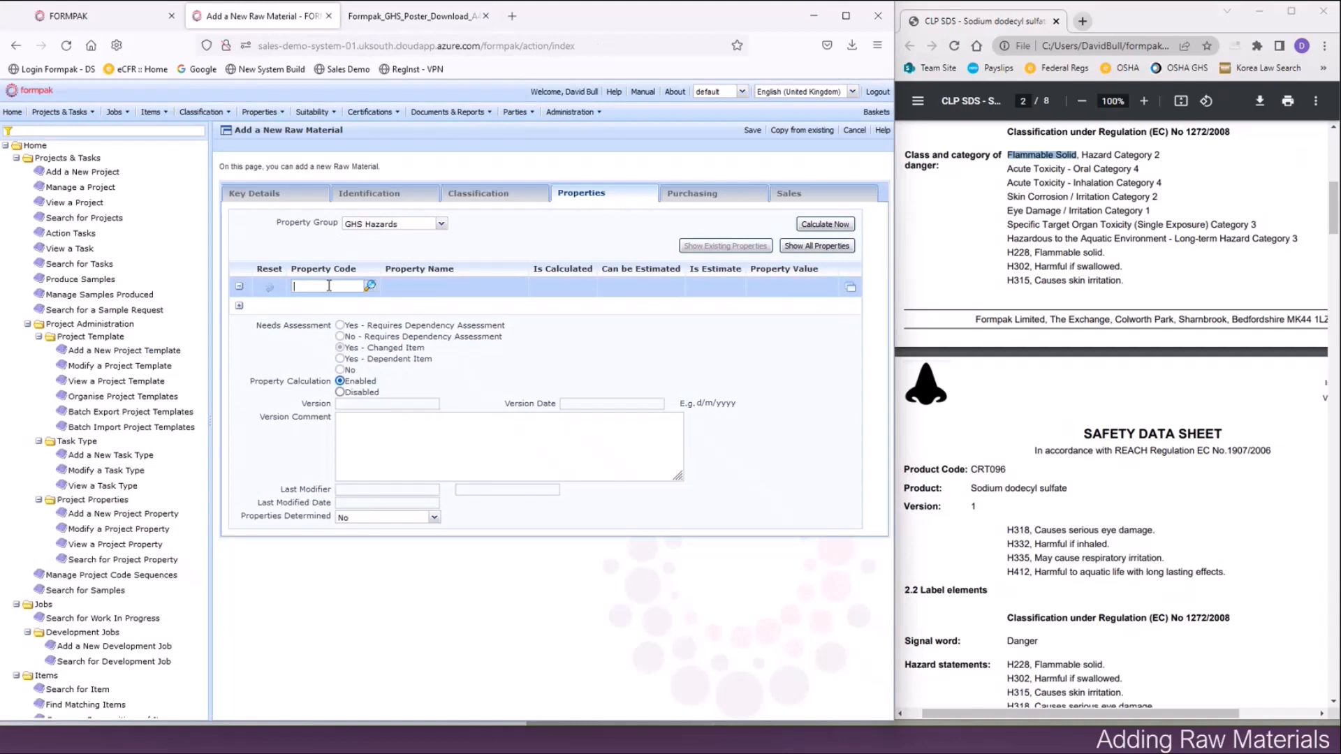
type("fs 2")
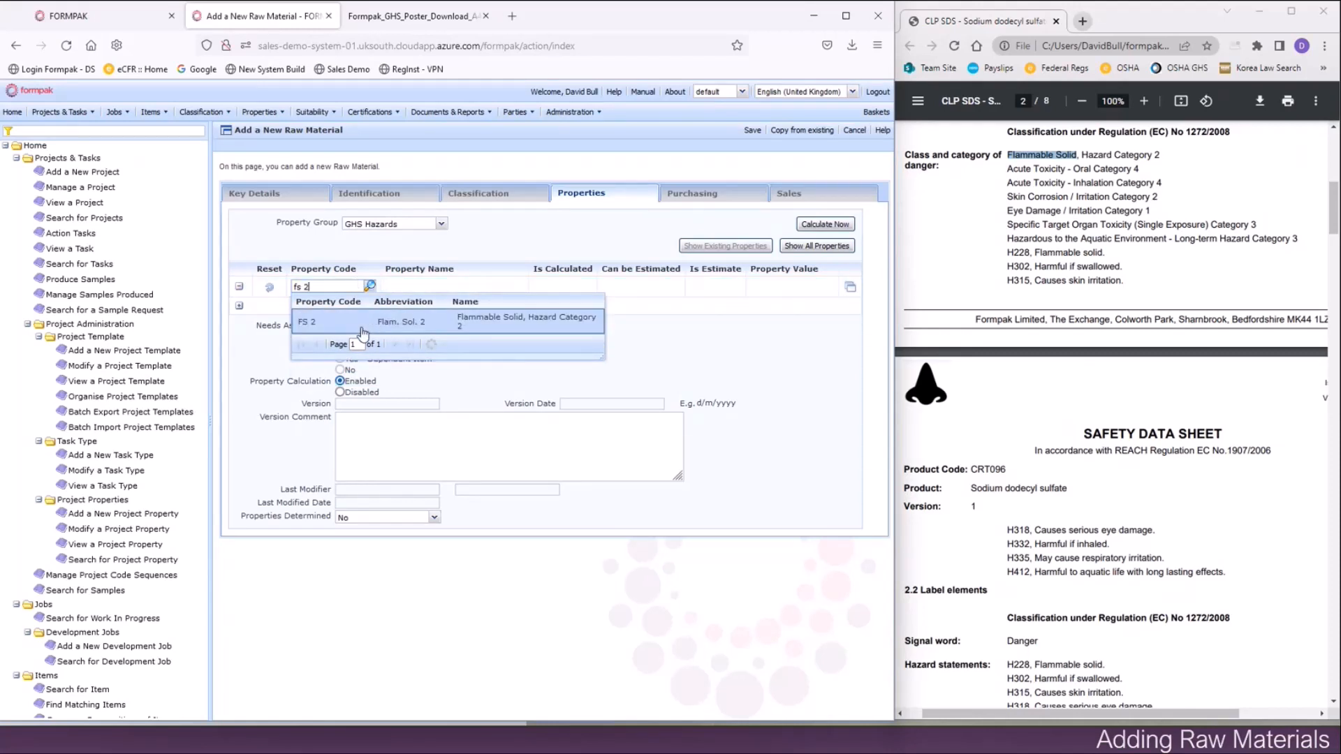
key("BackSpace")
key("BackSpace")
key("BackSpace")
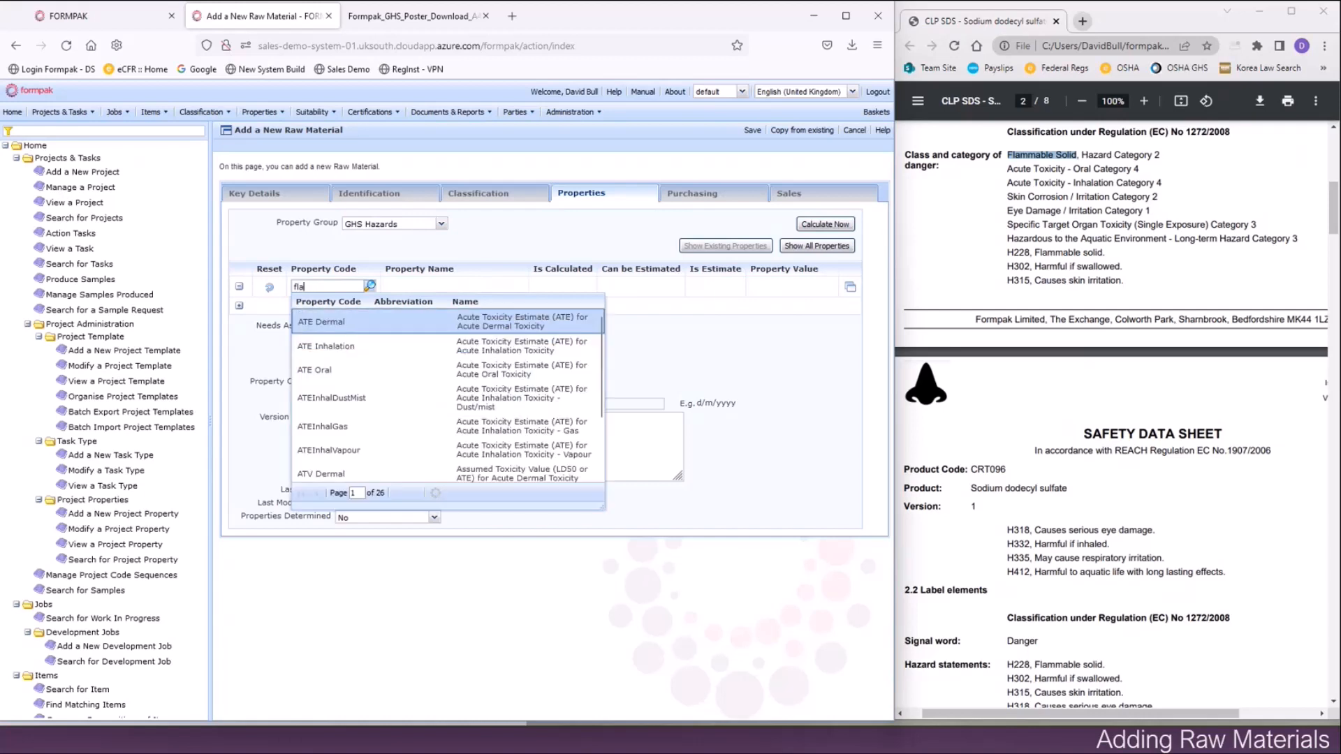
type("lammable sol")
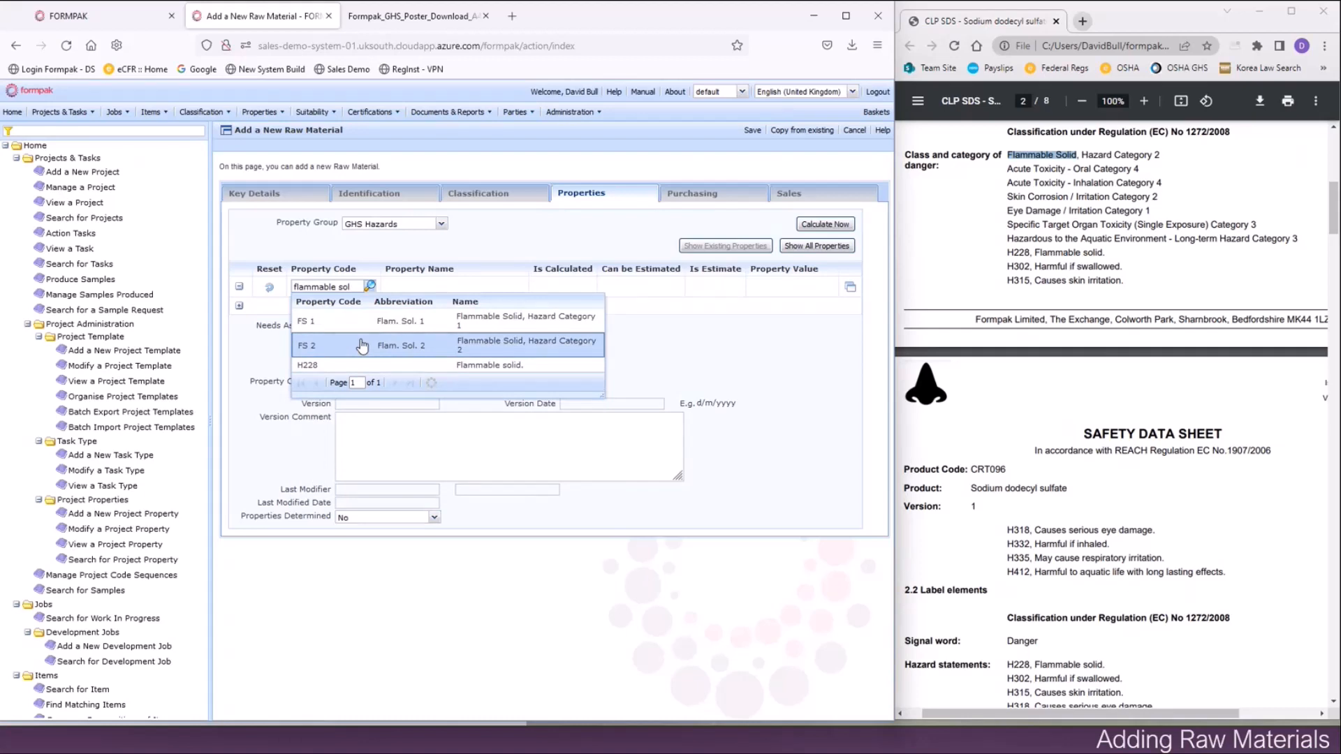
left_click(362, 345)
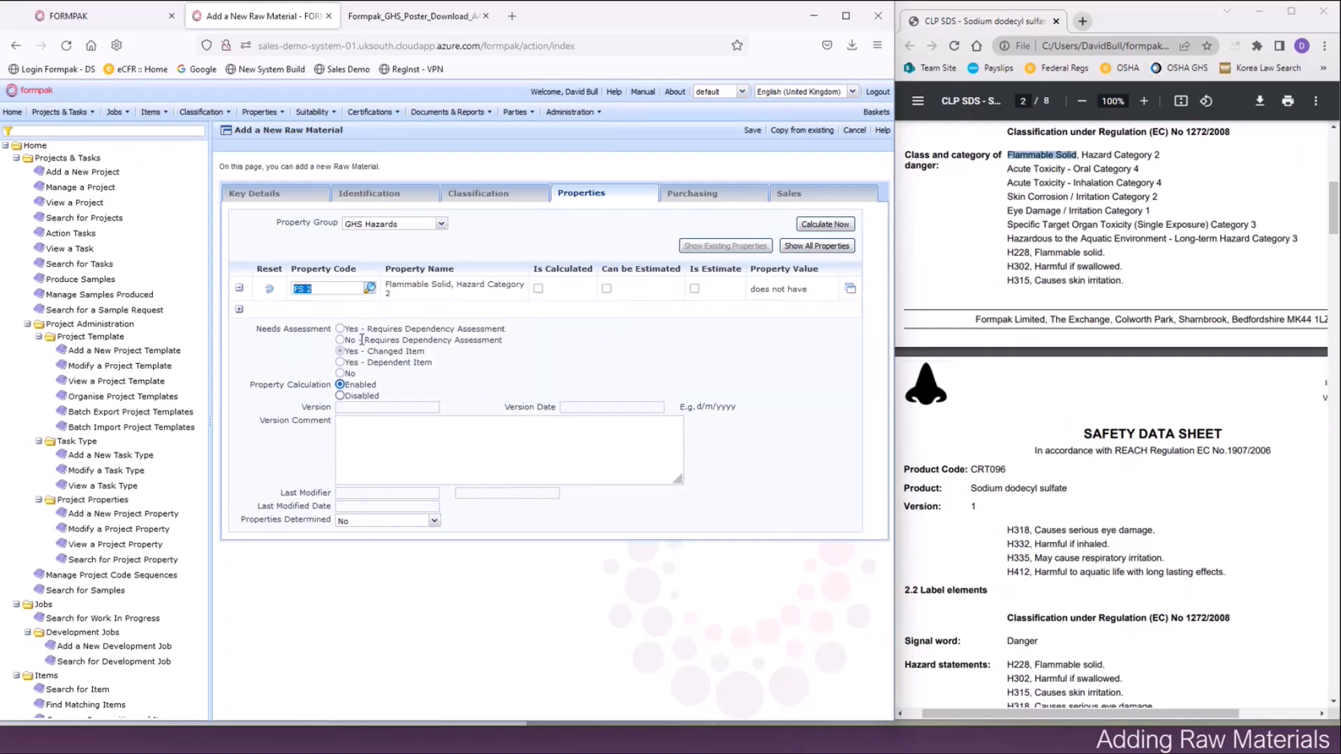
Set the property value of Flammable Solid, Hazard Category 2 to Yes.
left_click(850, 289)
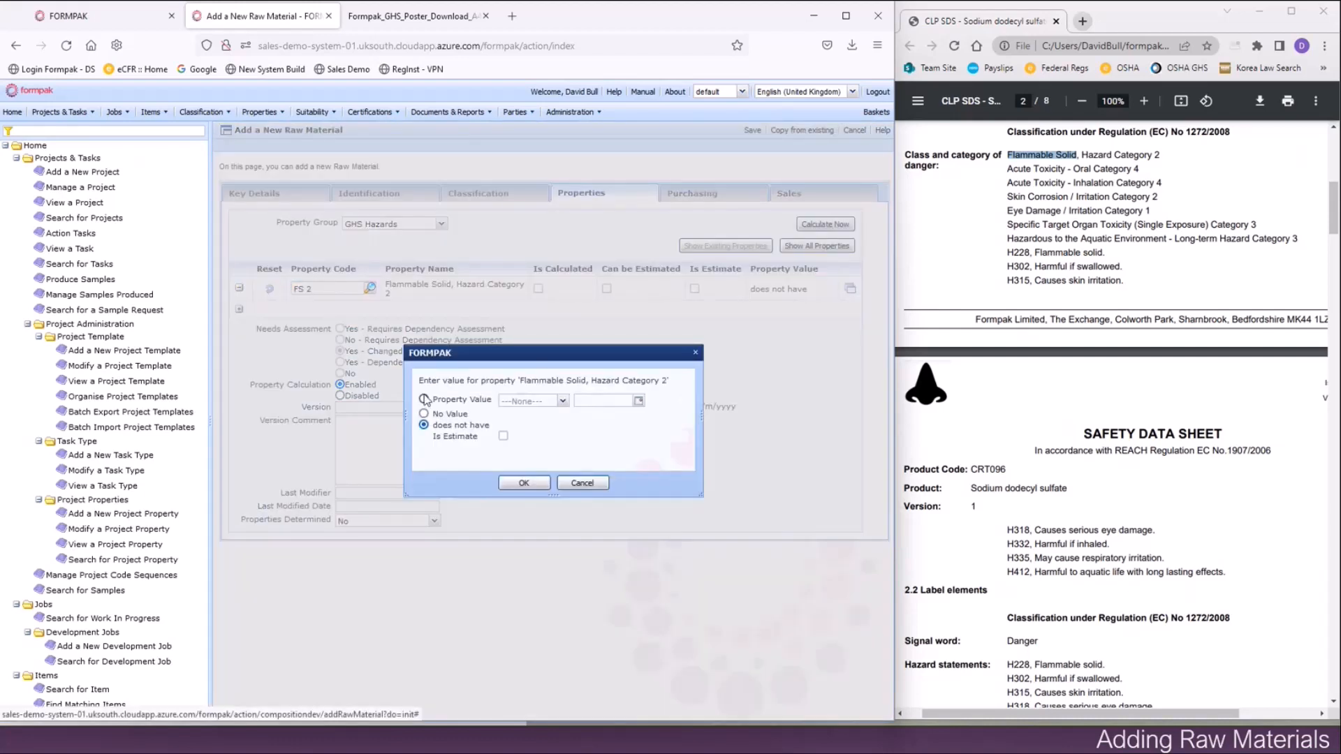
left_click(424, 399)
left_click(562, 400)
left_click(540, 430)
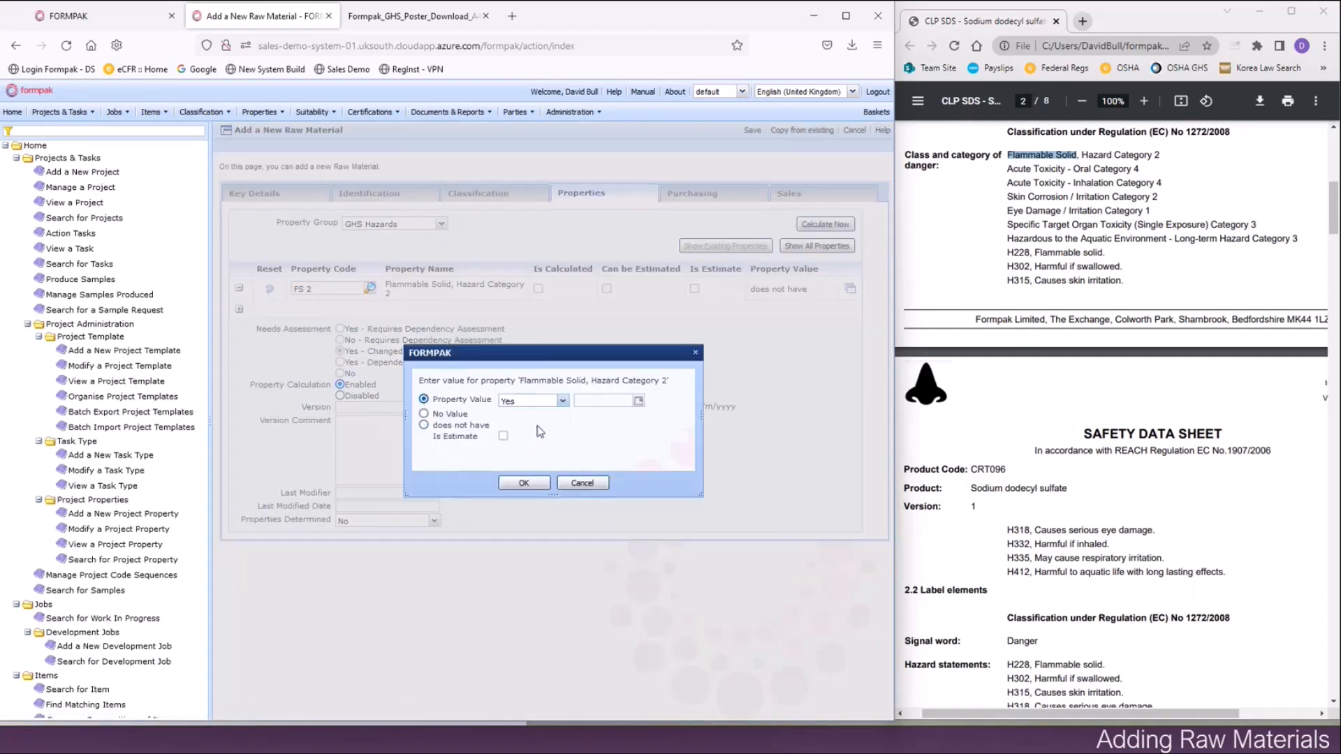
left_click(532, 485)
Look up the oral toxicity code on the GHS poster and add ATO 4 (Acute Toxicity - Oral Category 4) with the value Yes.
left_click(239, 308)
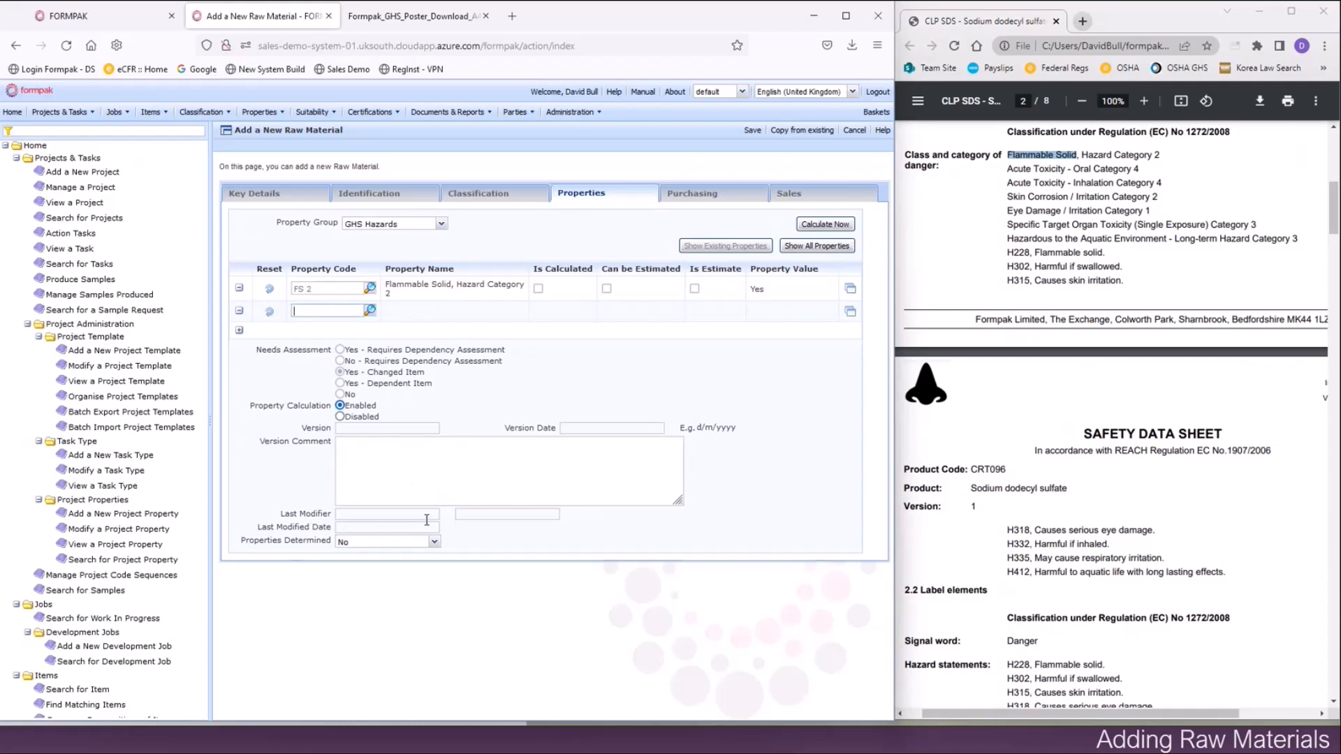
left_click(406, 21)
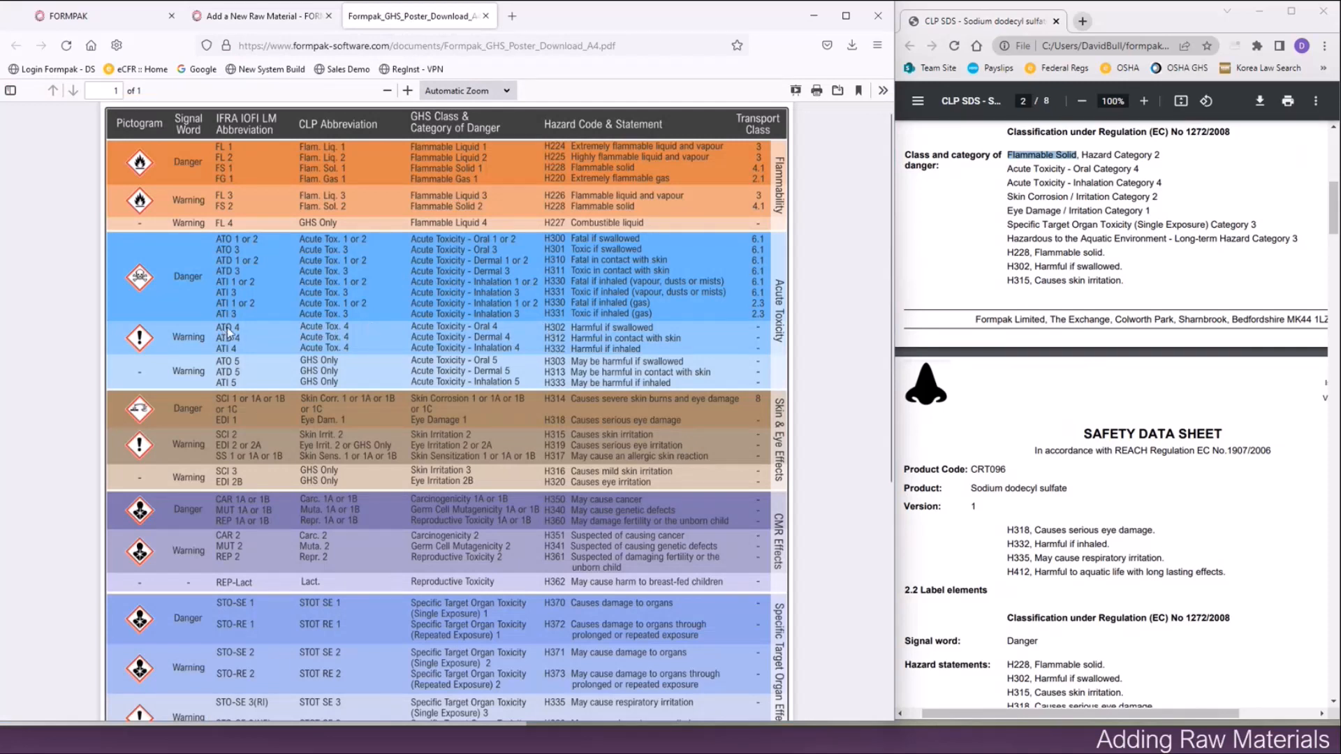
left_click(278, 23)
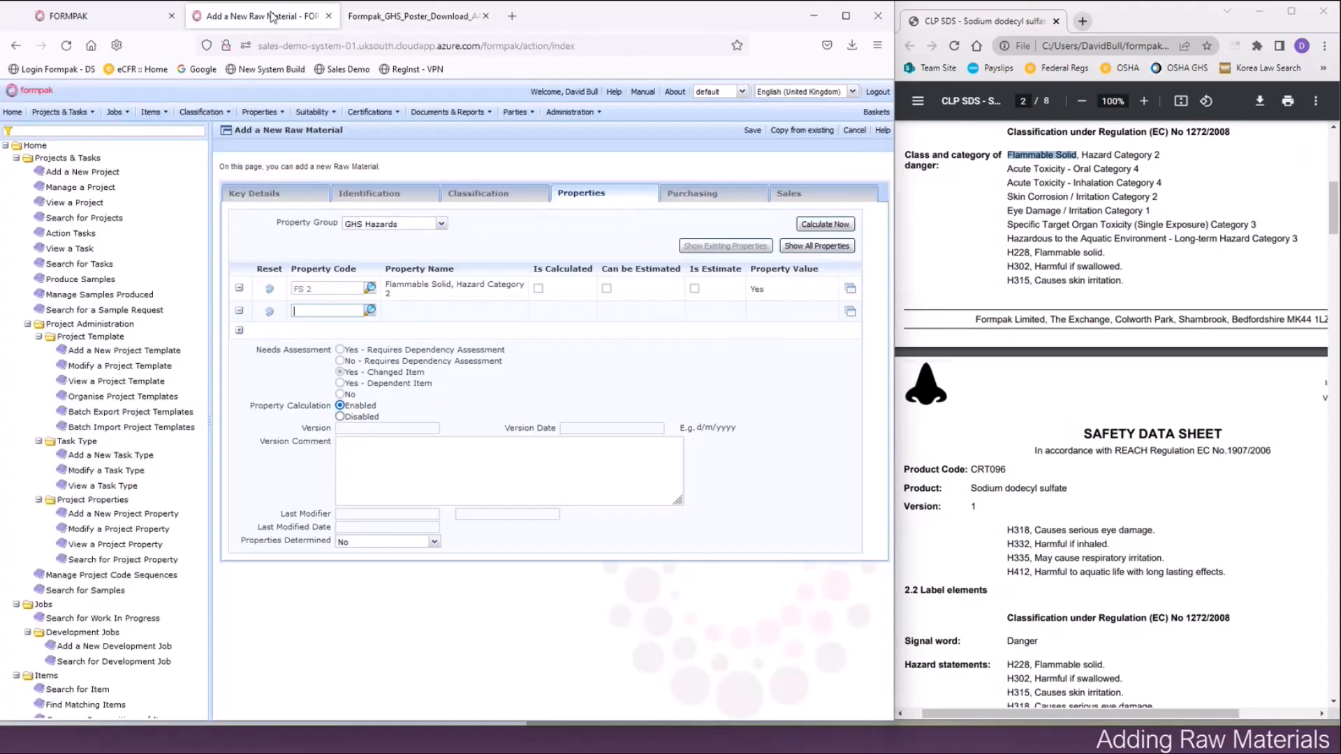
type("ato 4")
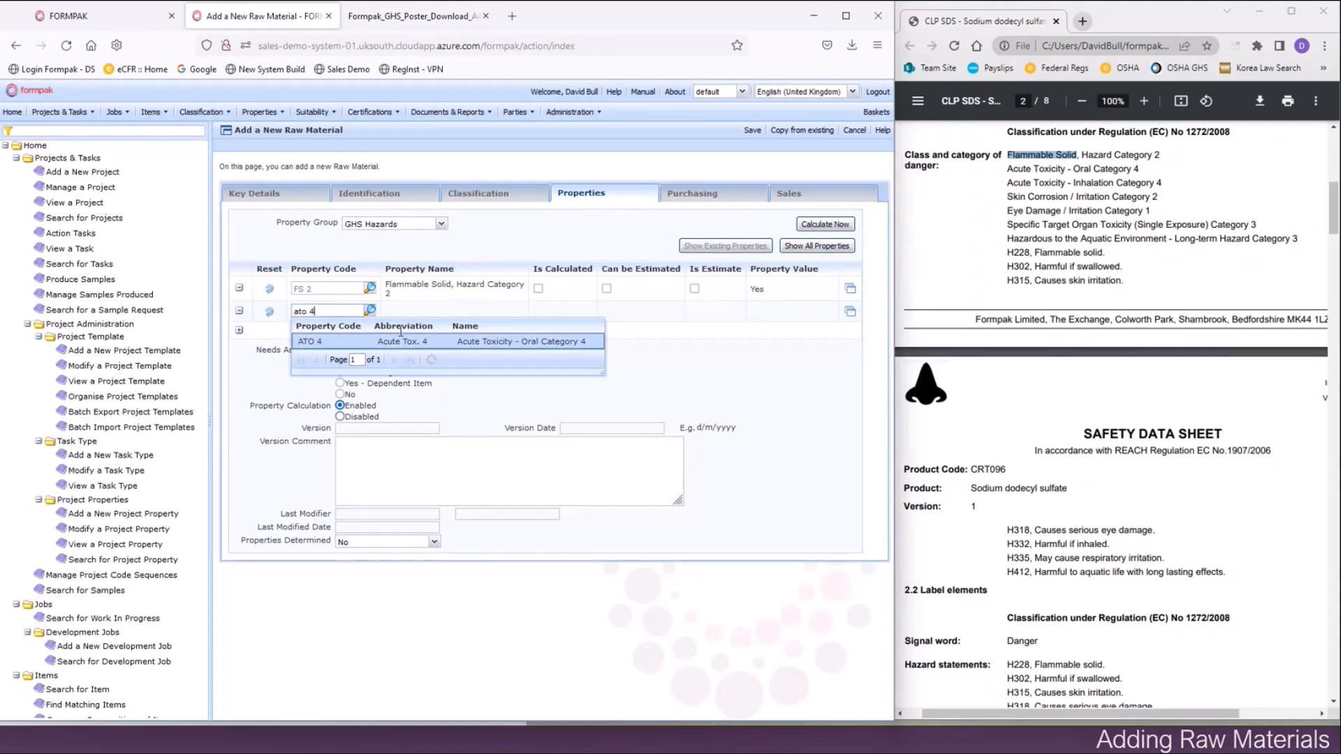
left_click(412, 342)
left_click(851, 312)
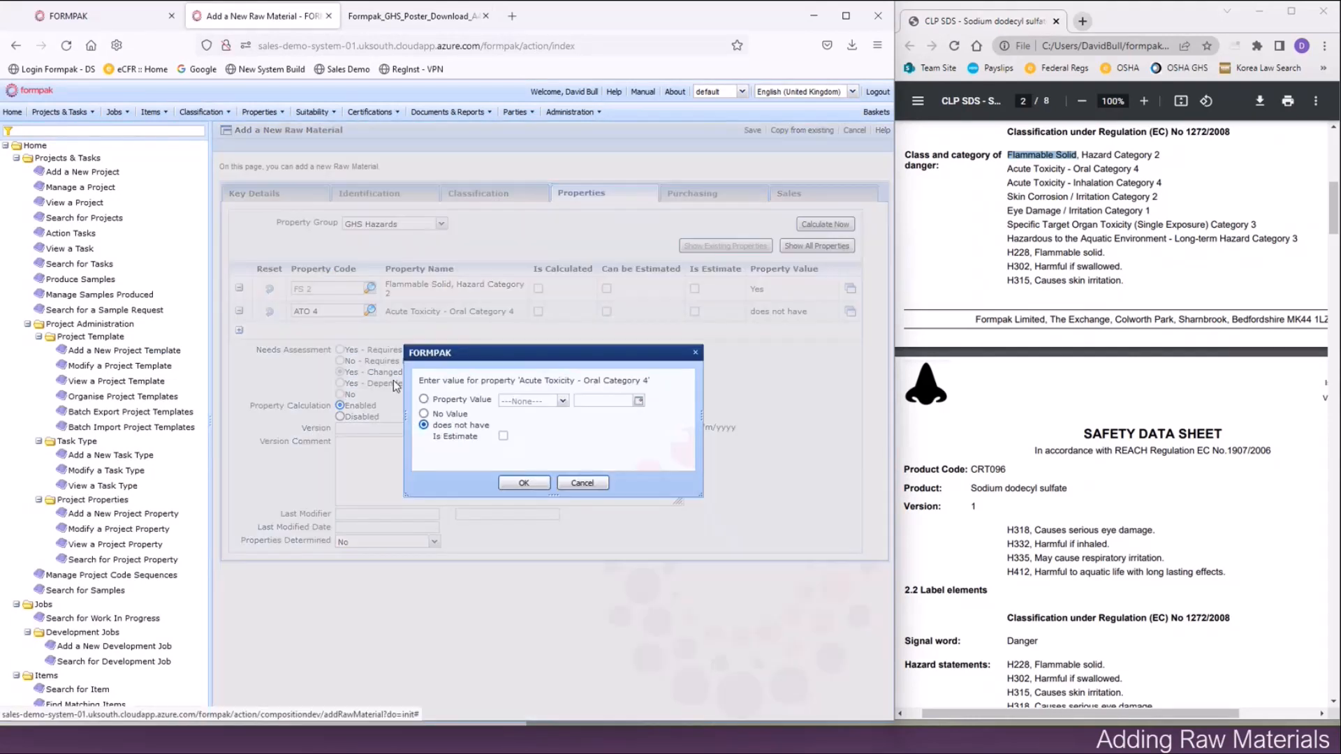
left_click(424, 399)
left_click(561, 402)
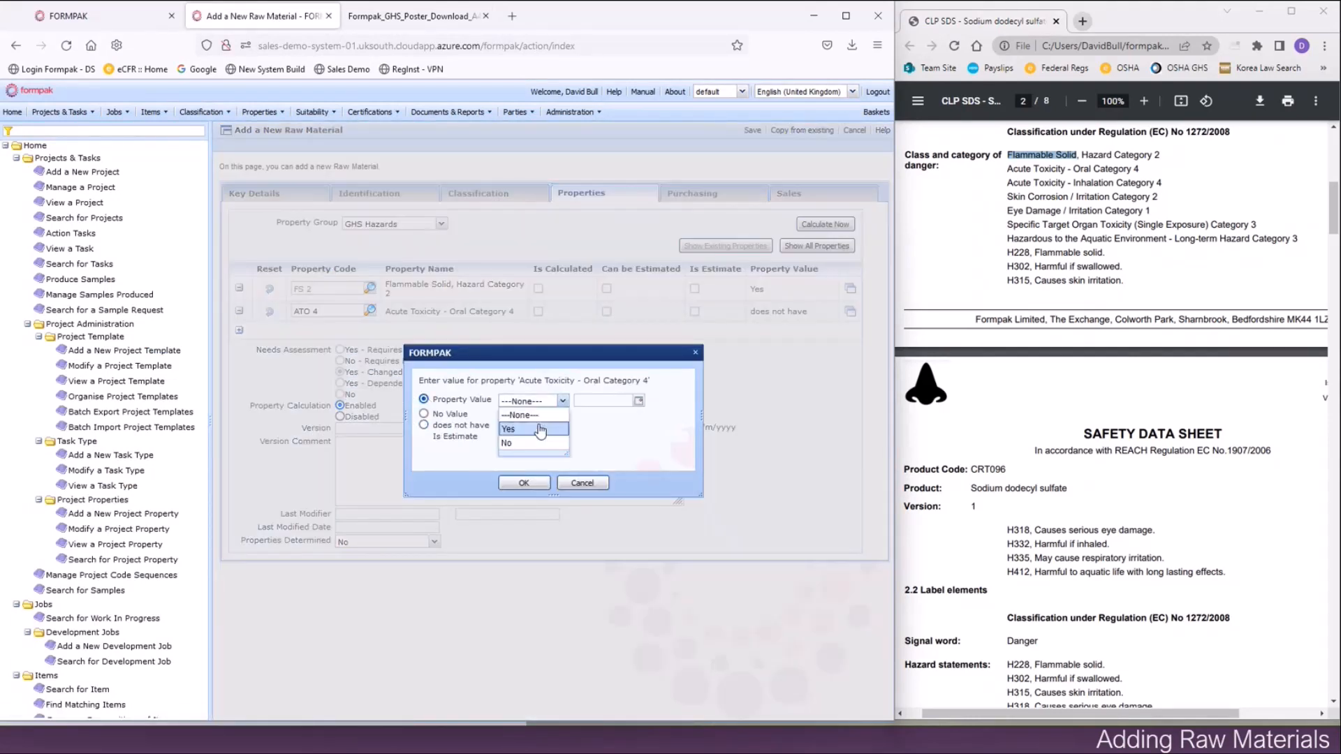
left_click(520, 421)
left_click(523, 483)
Add the hazard property ATI 4 (Acute Toxicity - Inhalation Category 4) with the value Yes.
left_click(239, 329)
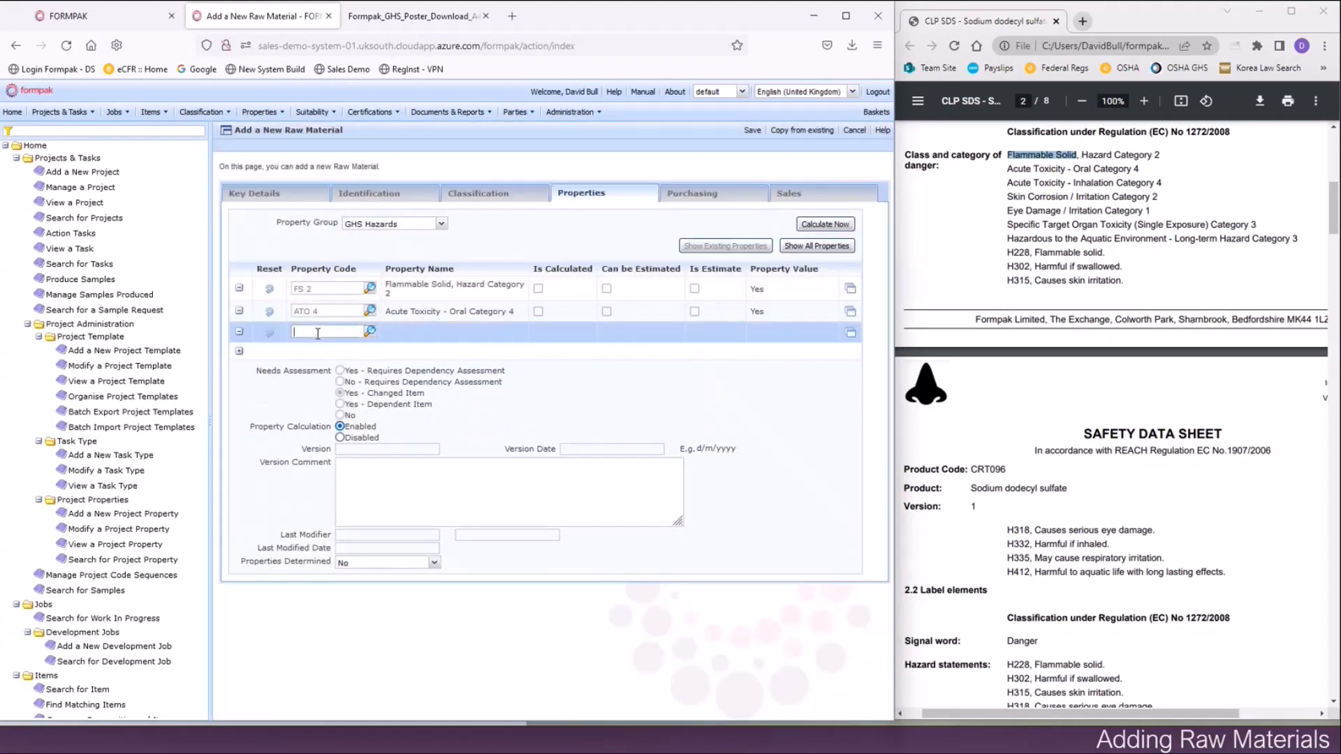
type("ati 4")
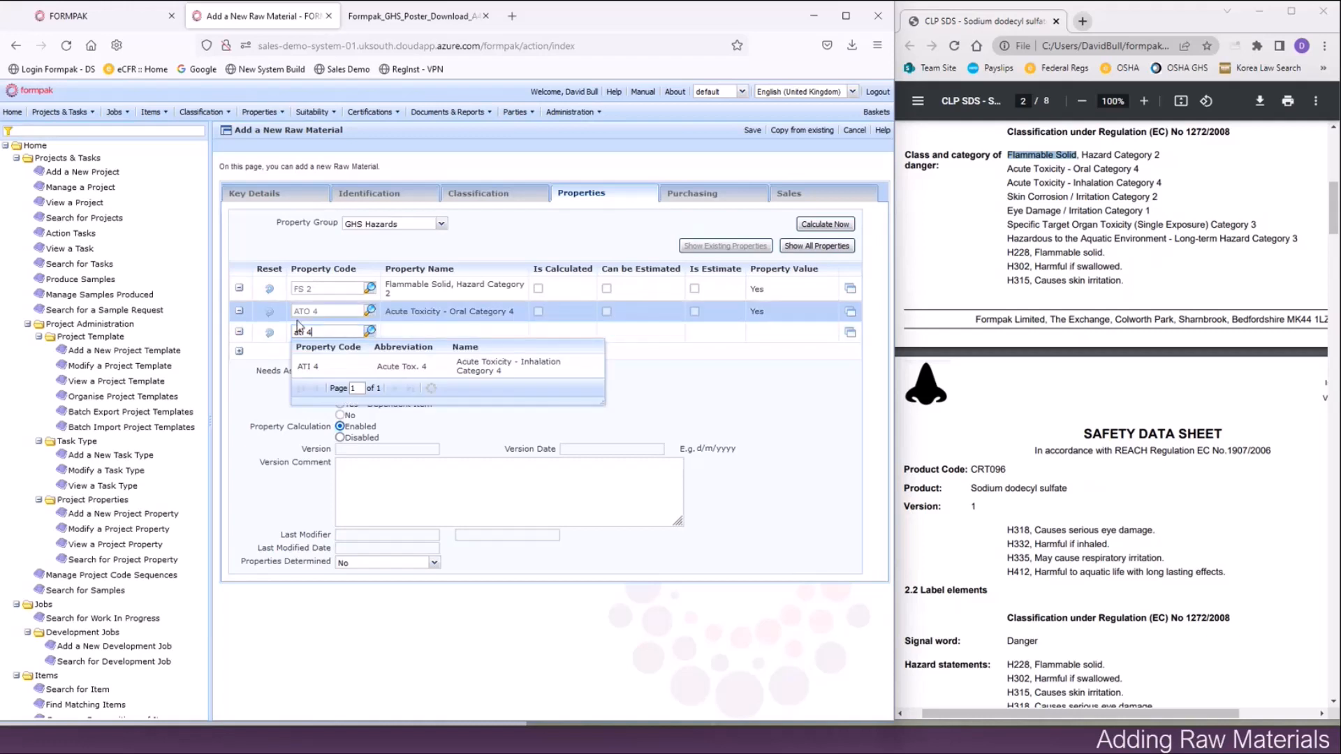
left_click(331, 366)
left_click(851, 335)
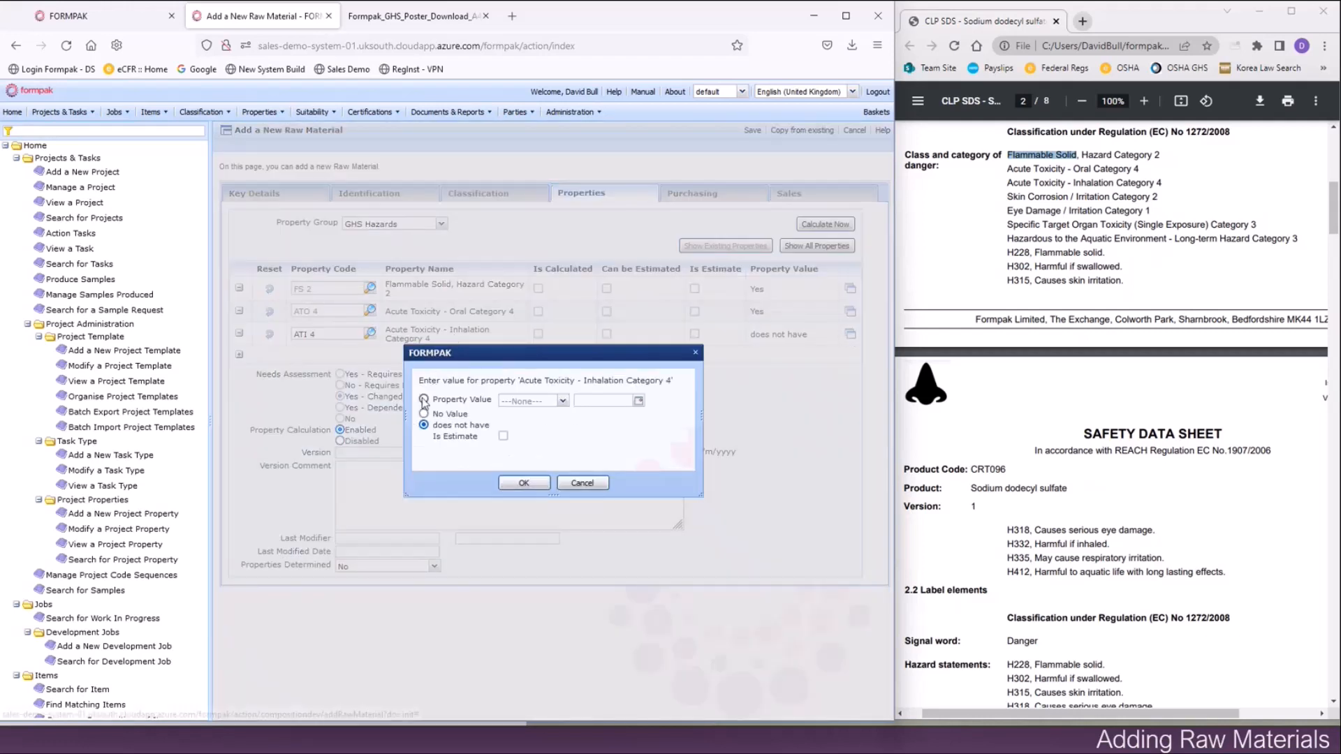
left_click(561, 403)
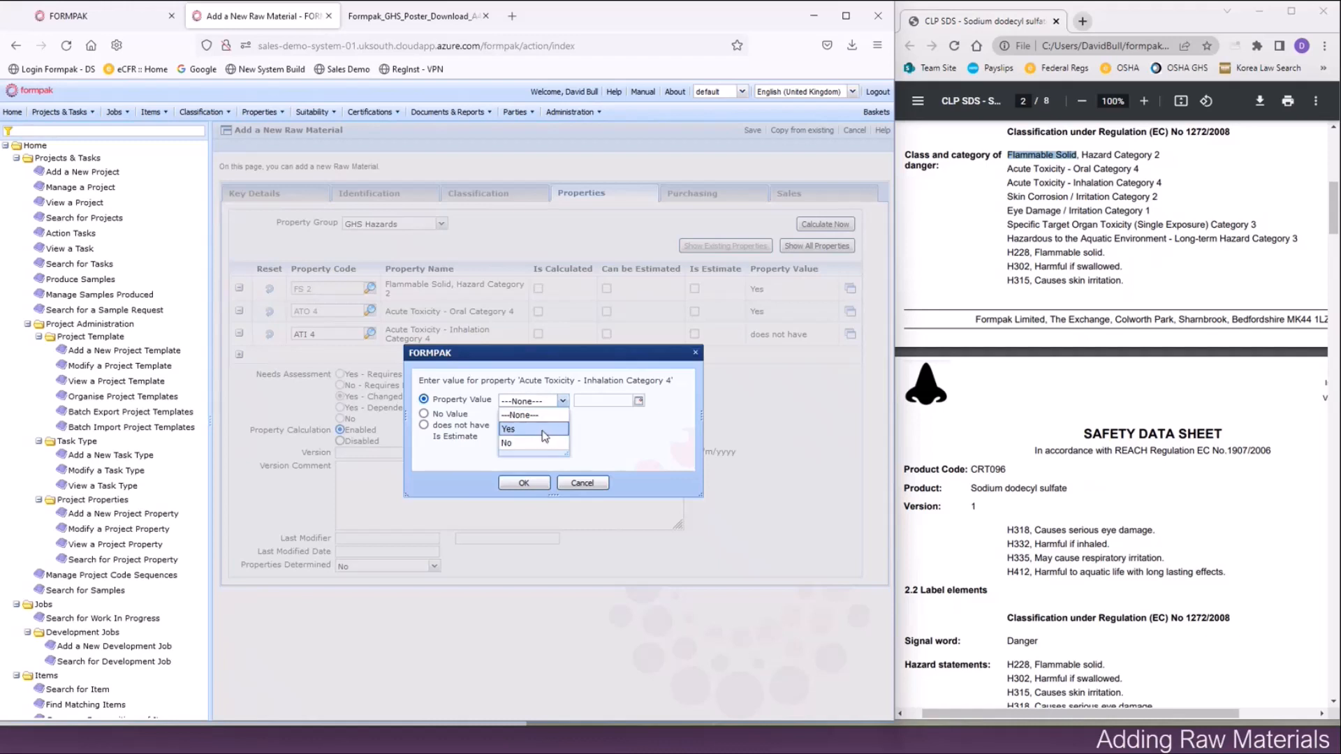
left_click(543, 438)
left_click(524, 482)
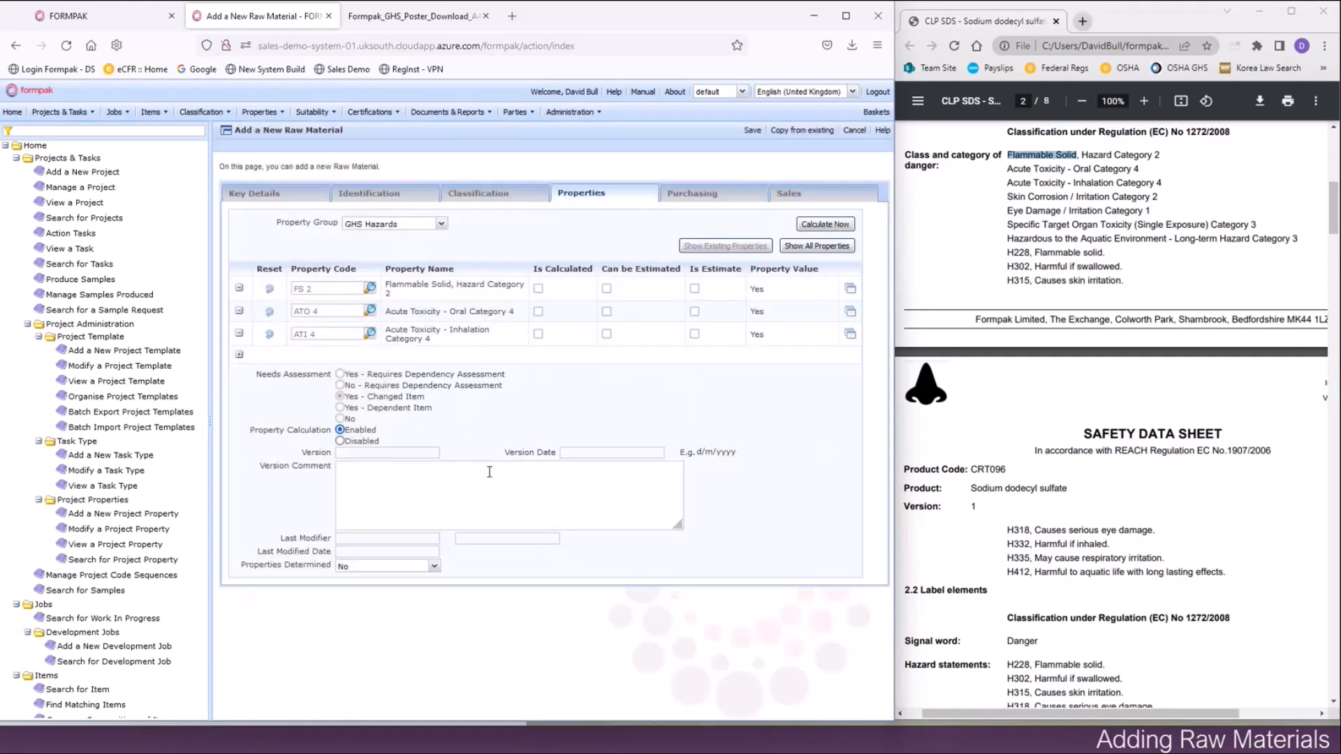
Add the hazard property SCI 2 (Skin Corrosion / Irritation Category 2) with the value Yes.
left_click(239, 354)
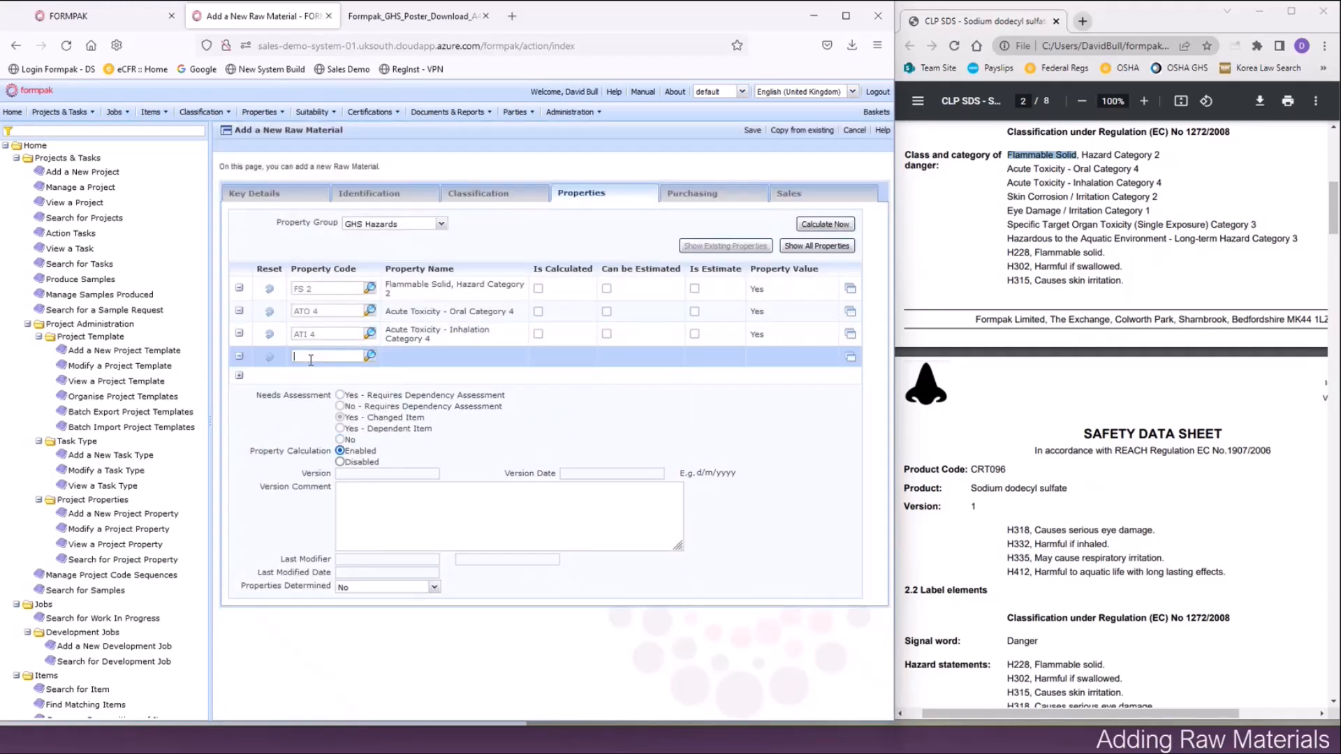
type("sci 2")
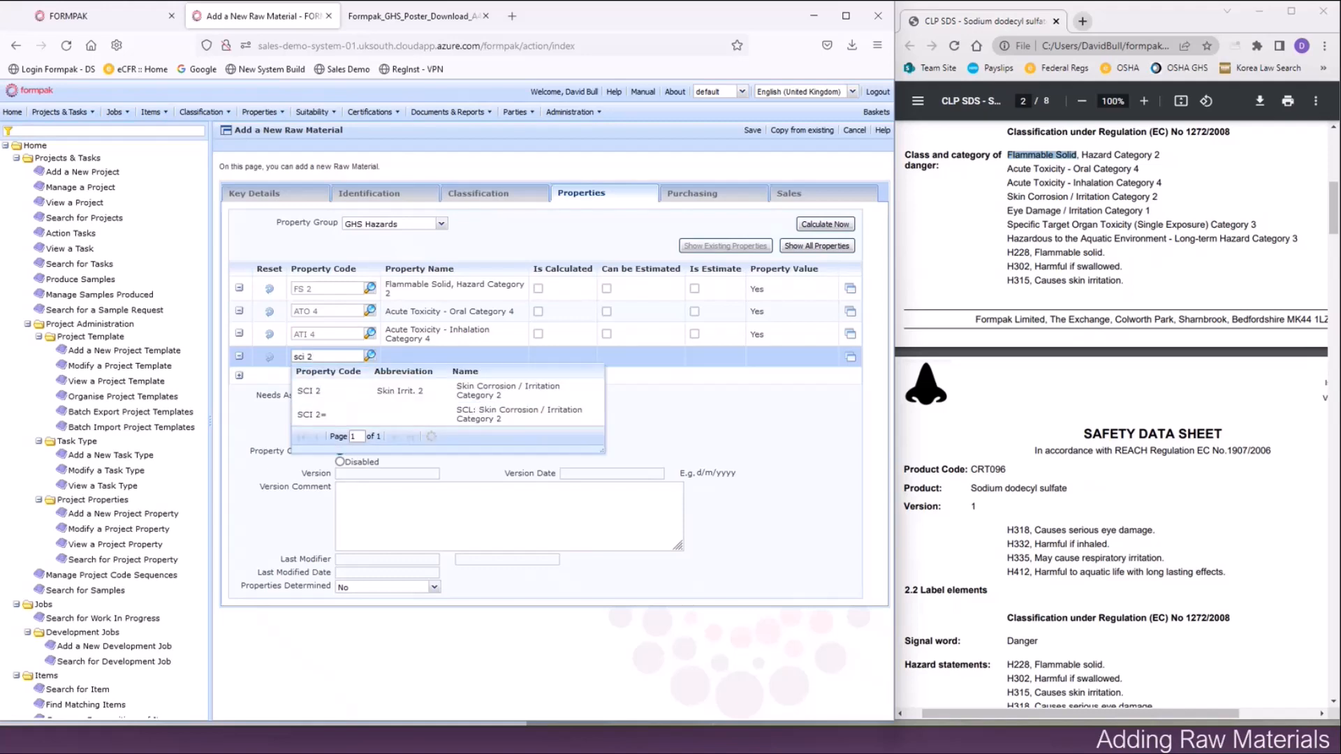
left_click(334, 386)
left_click(850, 359)
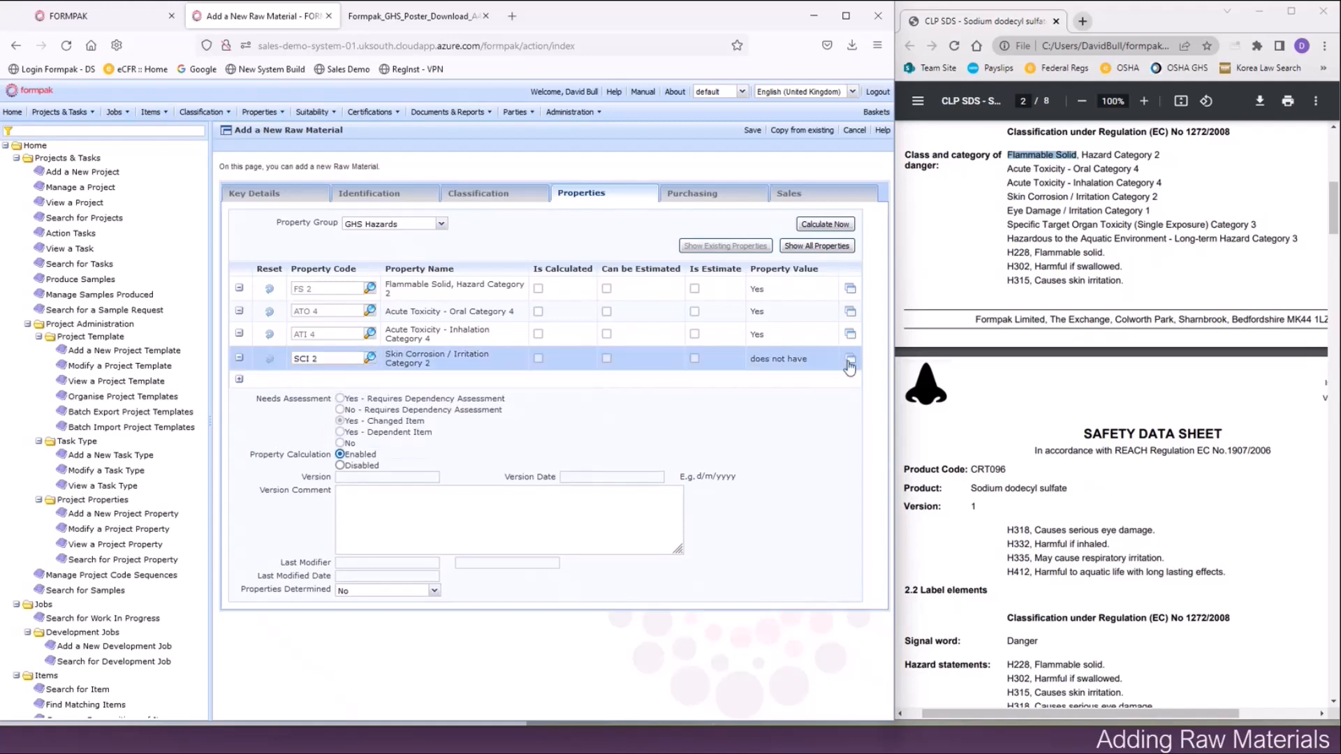
left_click(562, 402)
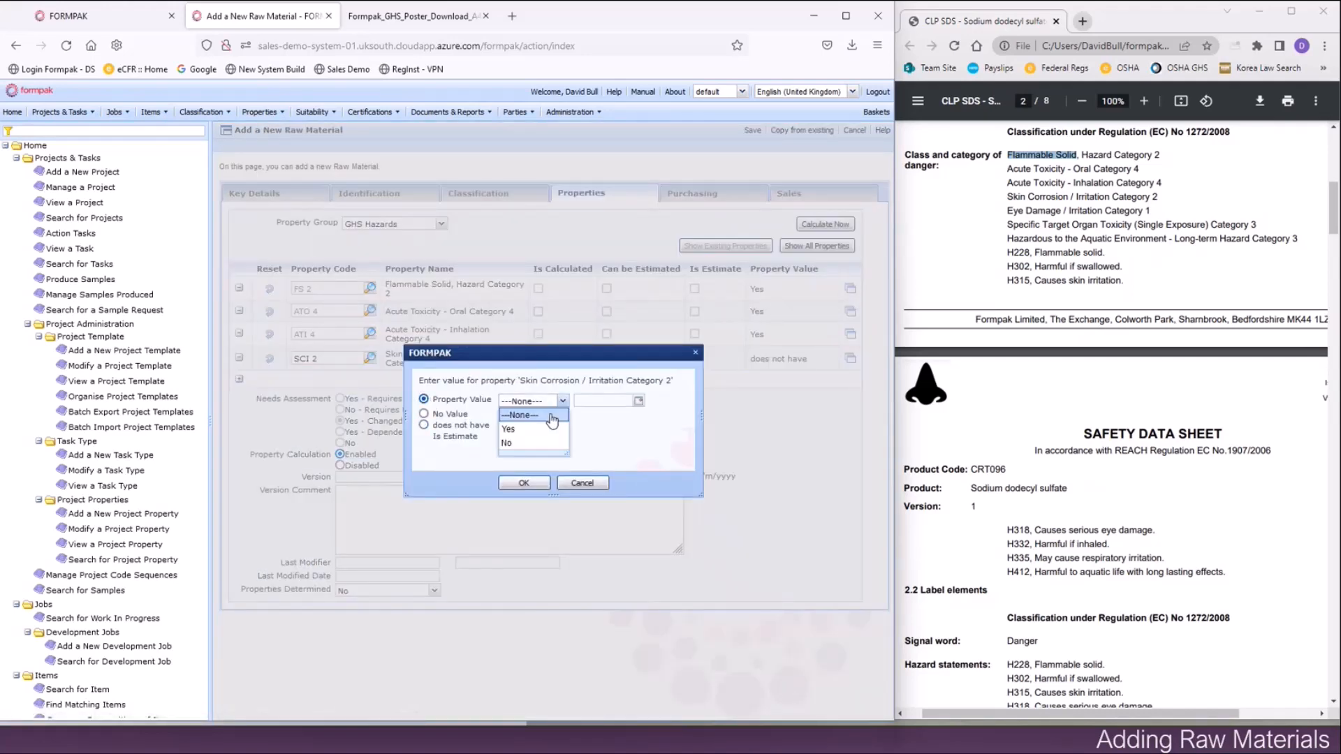
left_click(538, 422)
left_click(523, 483)
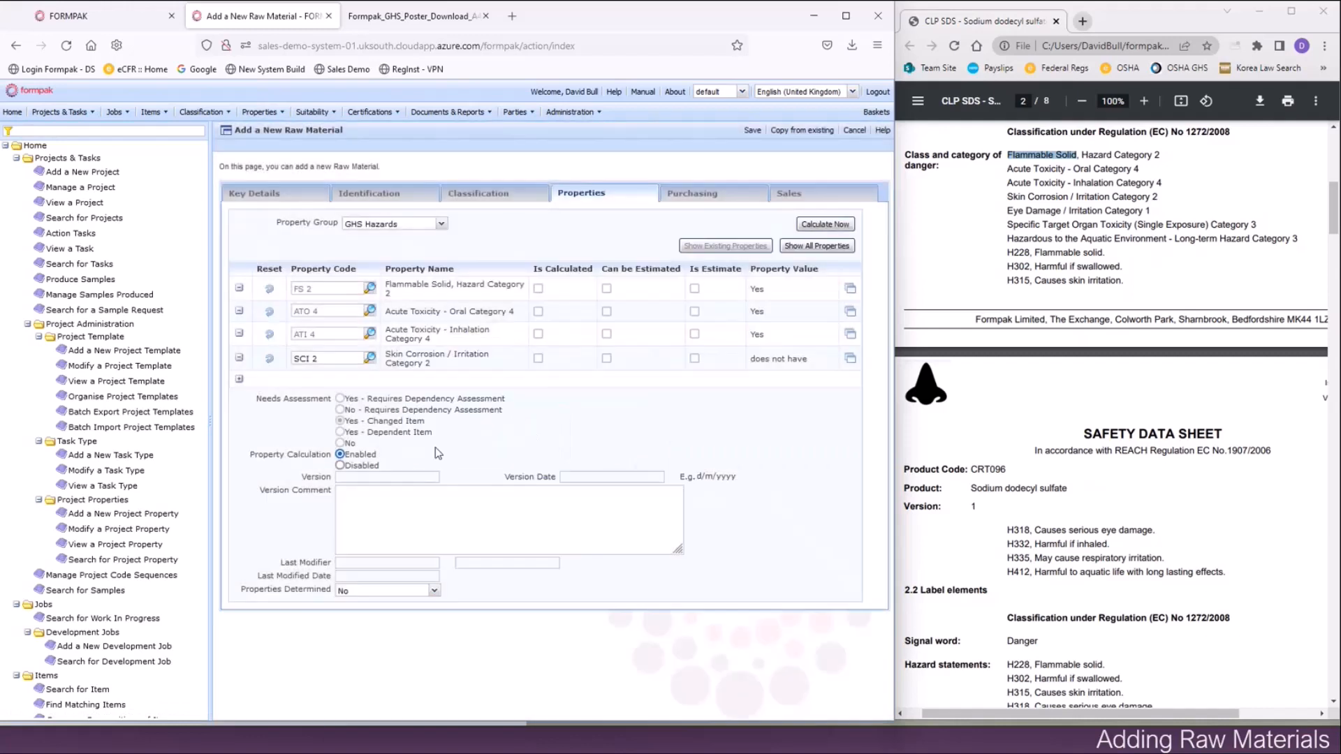
Add the hazard property EDI 1 (Eye Damage / Irritation Category 1) with the value Yes.
left_click(239, 379)
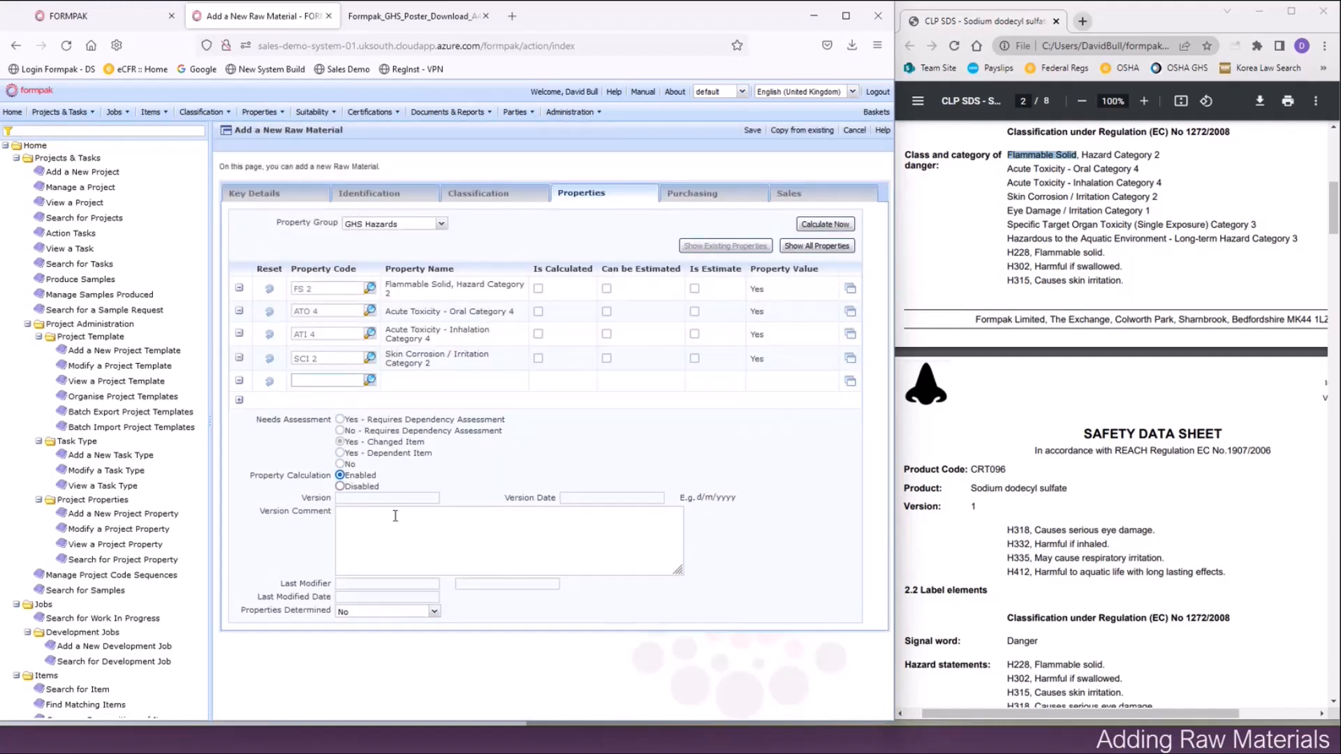
type("edi 1")
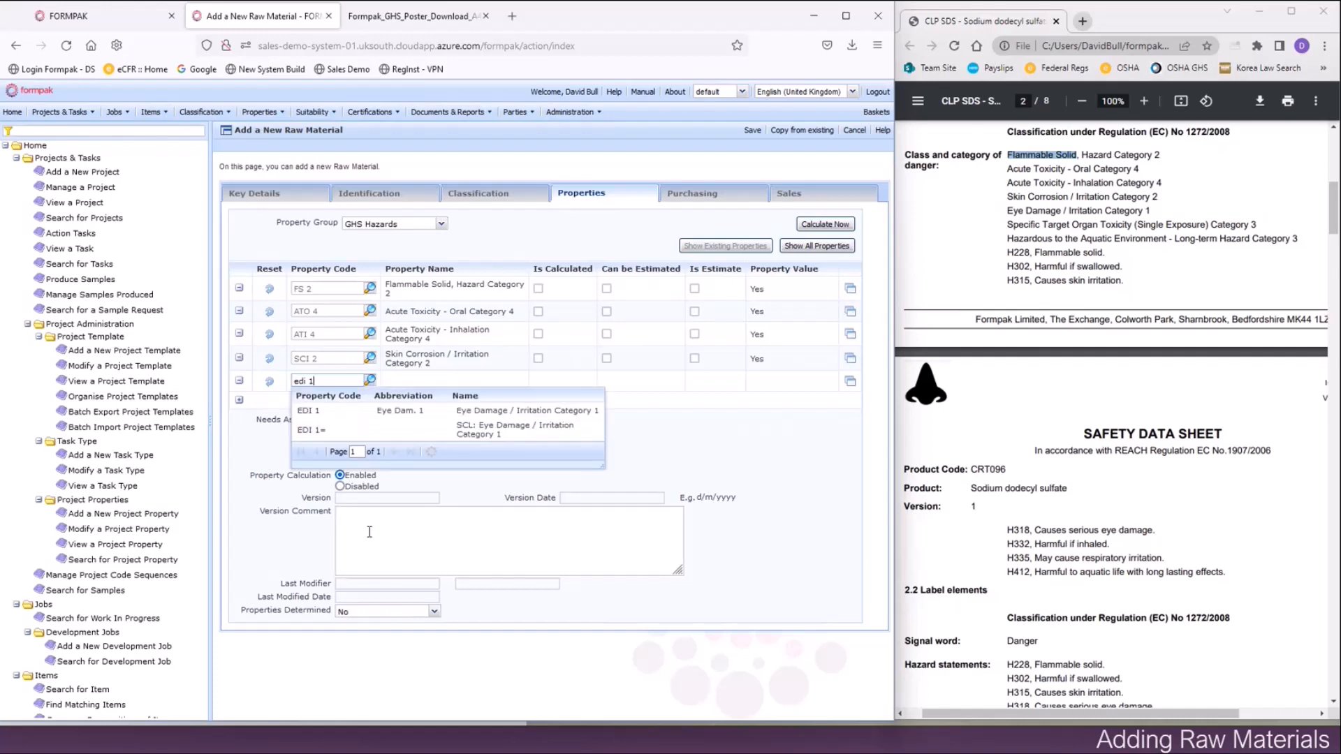
left_click(363, 417)
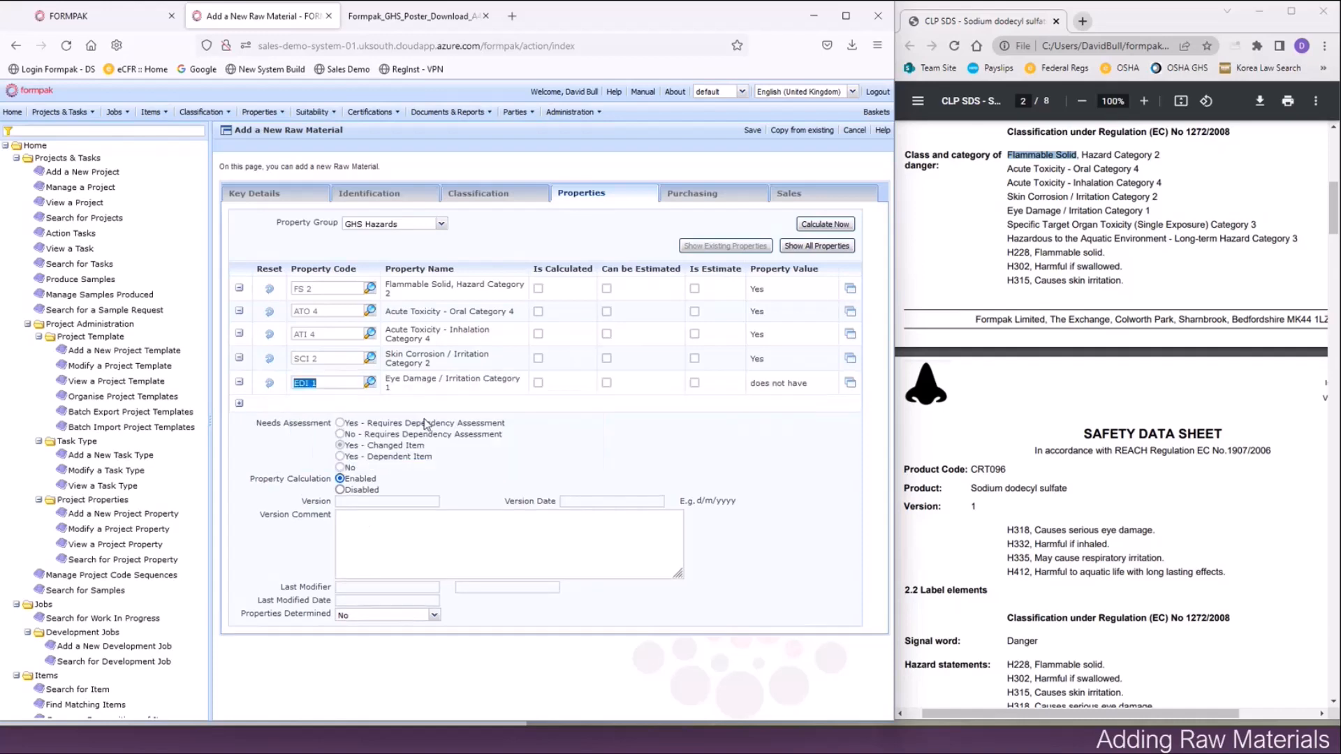
left_click(850, 383)
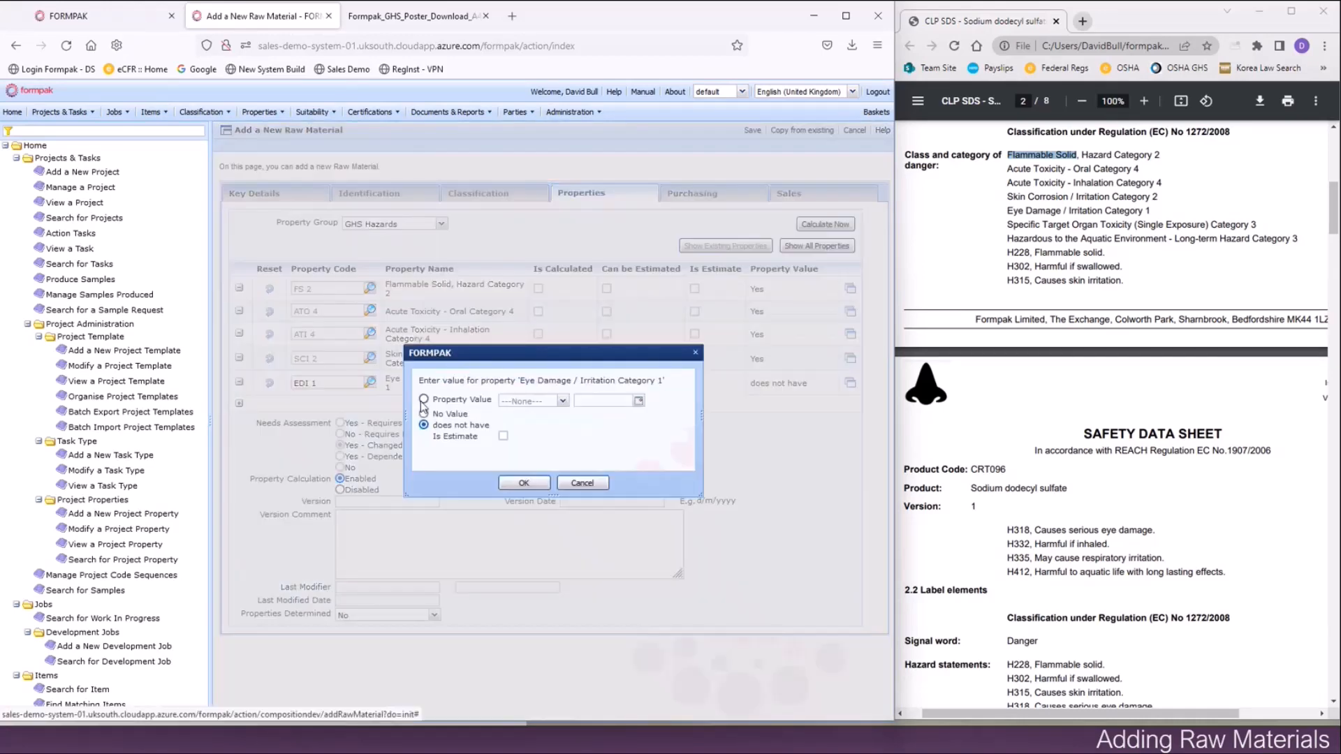
left_click(562, 401)
left_click(532, 457)
left_click(524, 483)
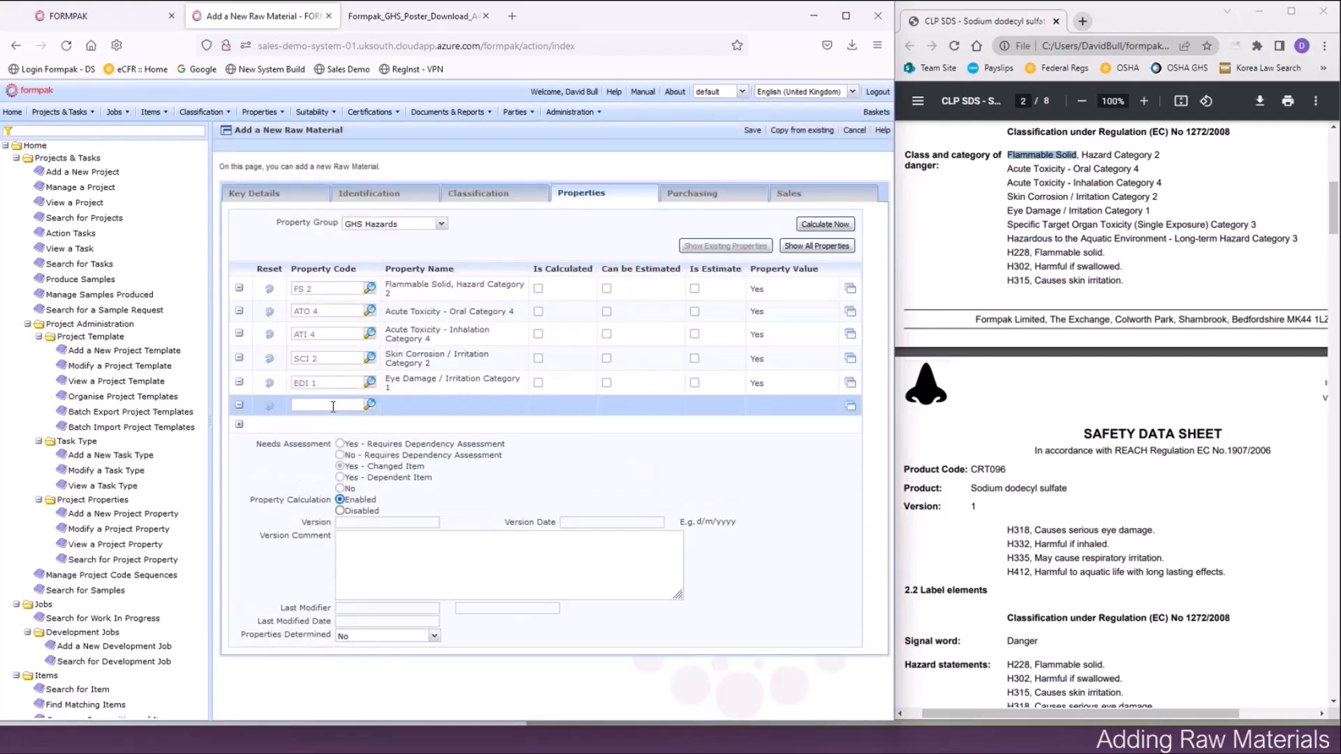
Add the hazard property STO-SE 3(RI), Specific Target Organ Toxicity (Single Exposure) Category 3, matching statement H335 in the safety data sheet.
left_click(333, 406)
type("ato")
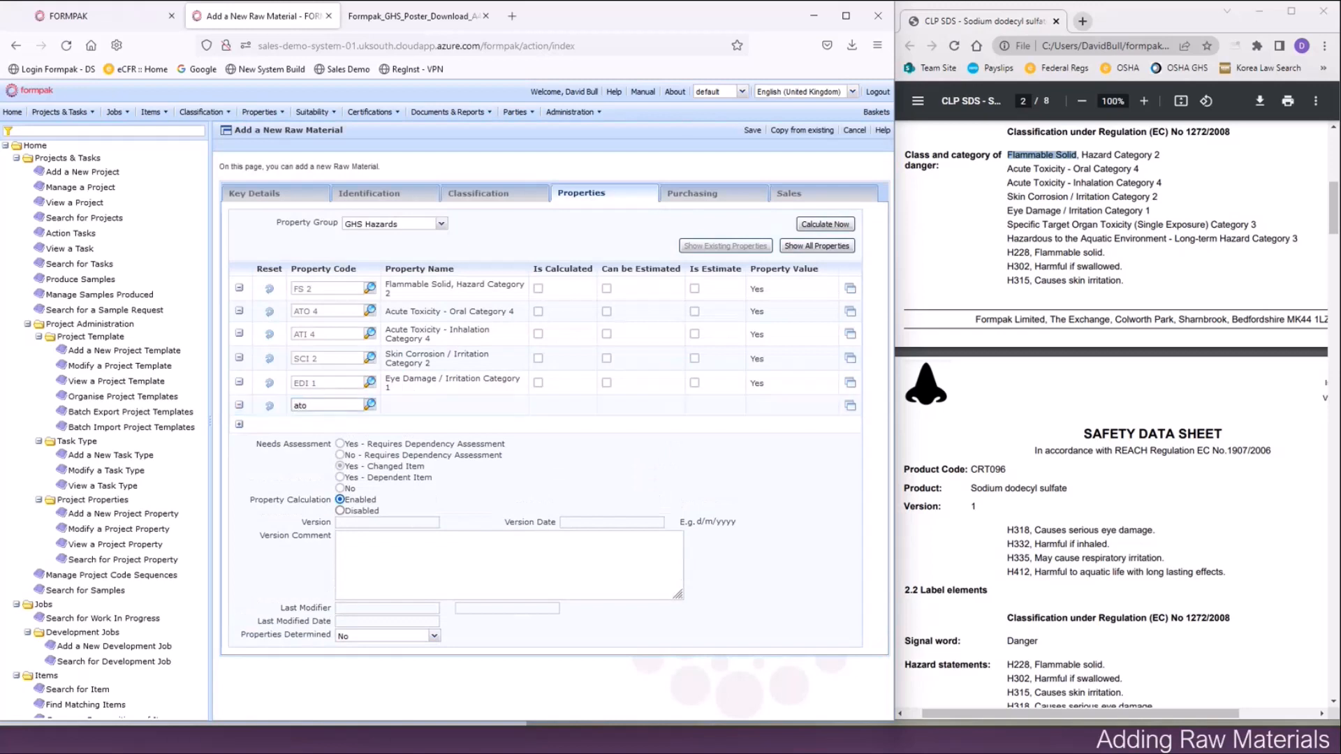
type("-se 3")
key("BackSpace")
type("s")
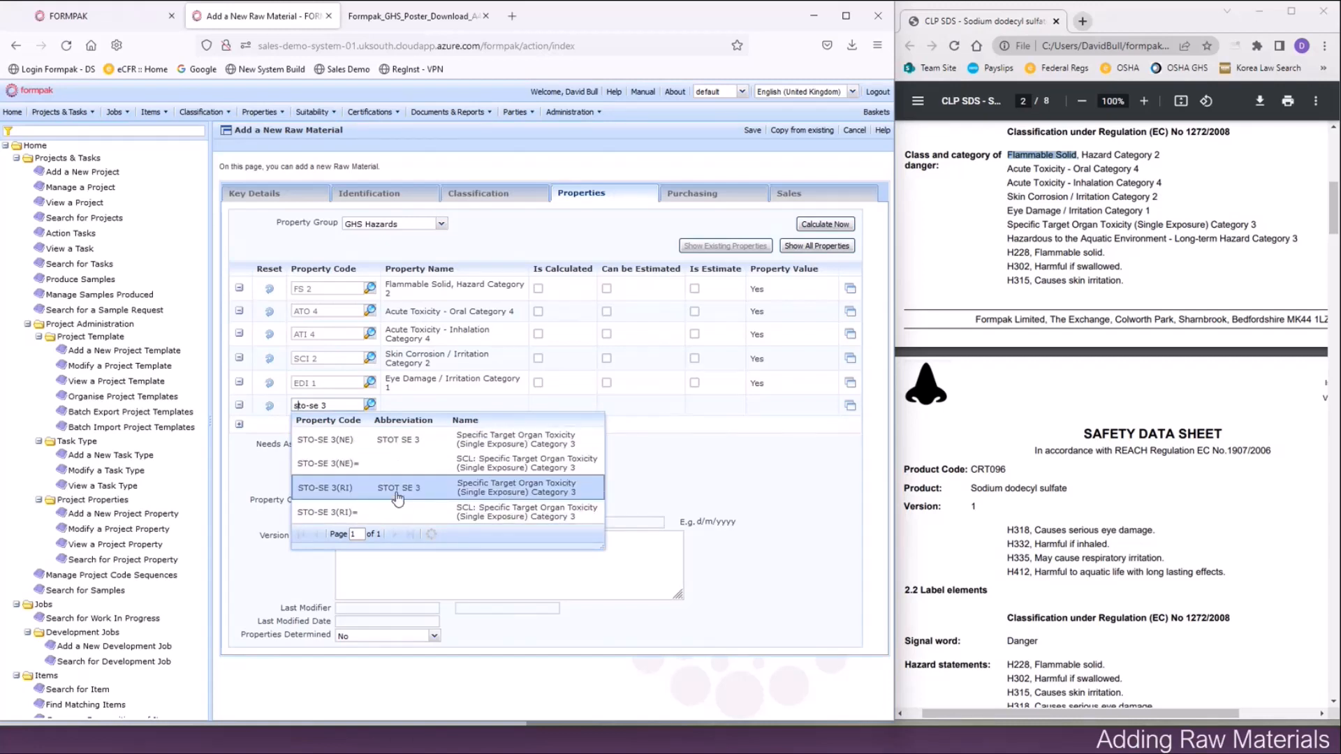
left_click_drag(1007, 225, 1260, 220)
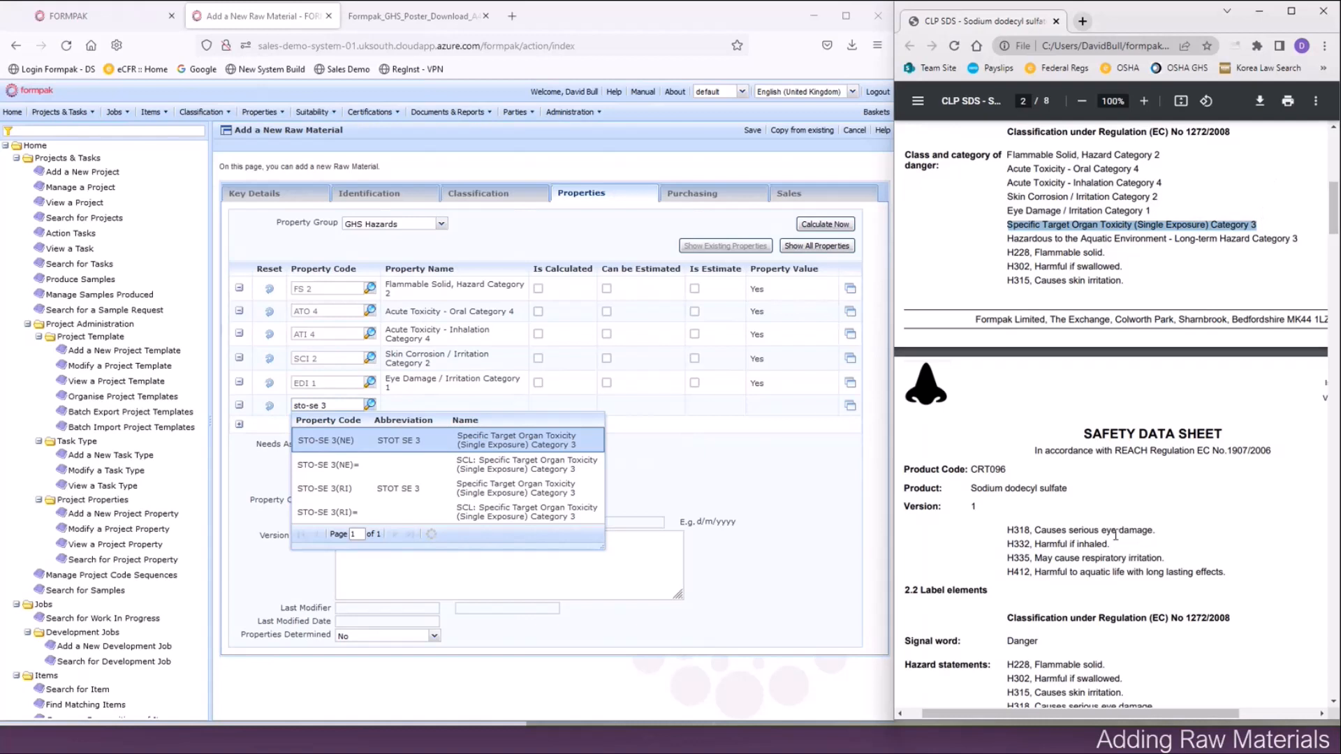
left_click_drag(1007, 557, 1031, 557)
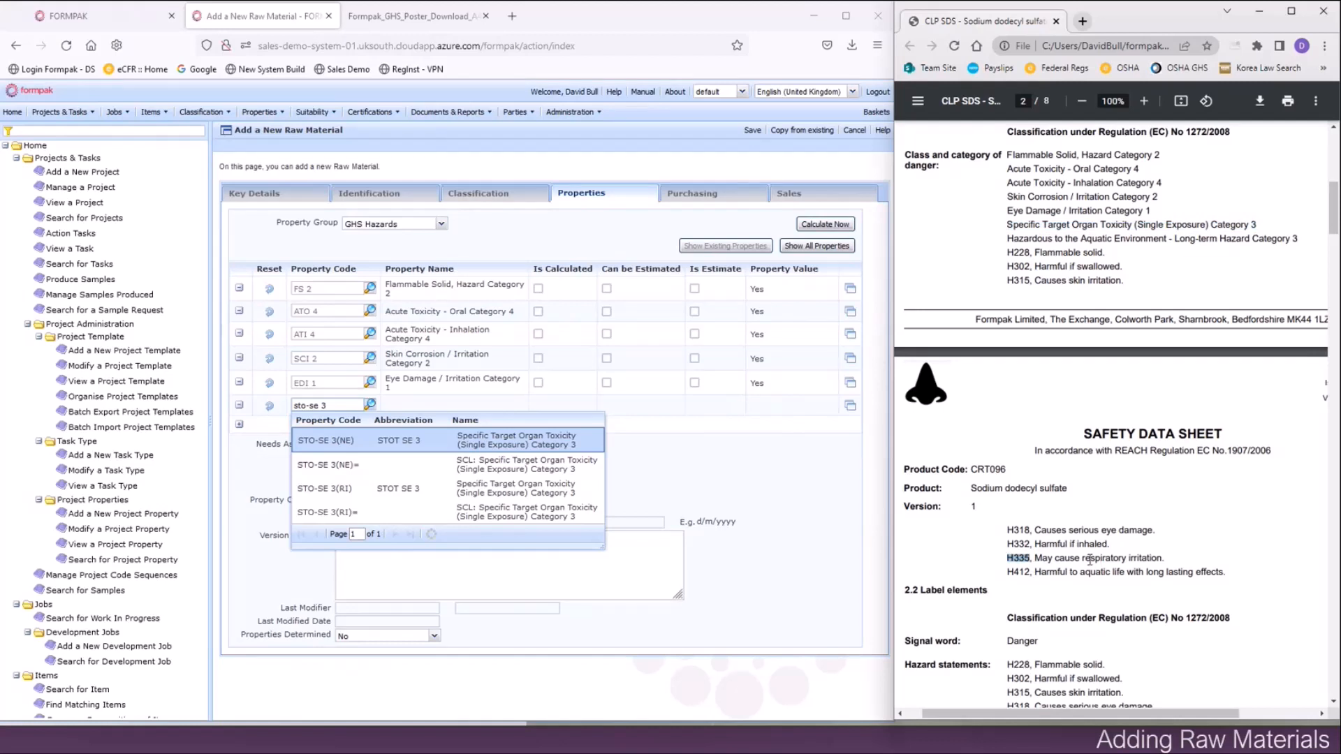
left_click(360, 495)
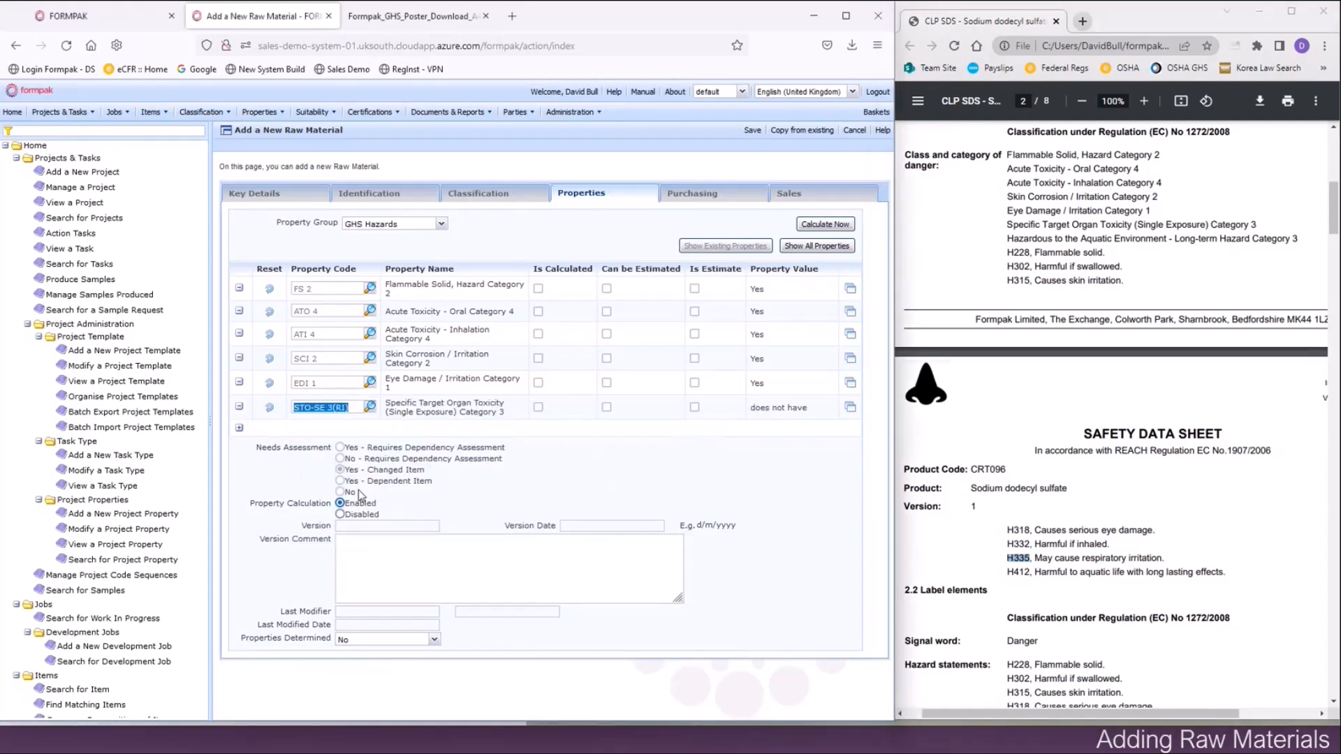
Check the environmental hazard codes on the GHS poster, and set the STO-SE 3(RI) property's value to Yes.
left_click(426, 20)
scroll(607, 319, "down", 5)
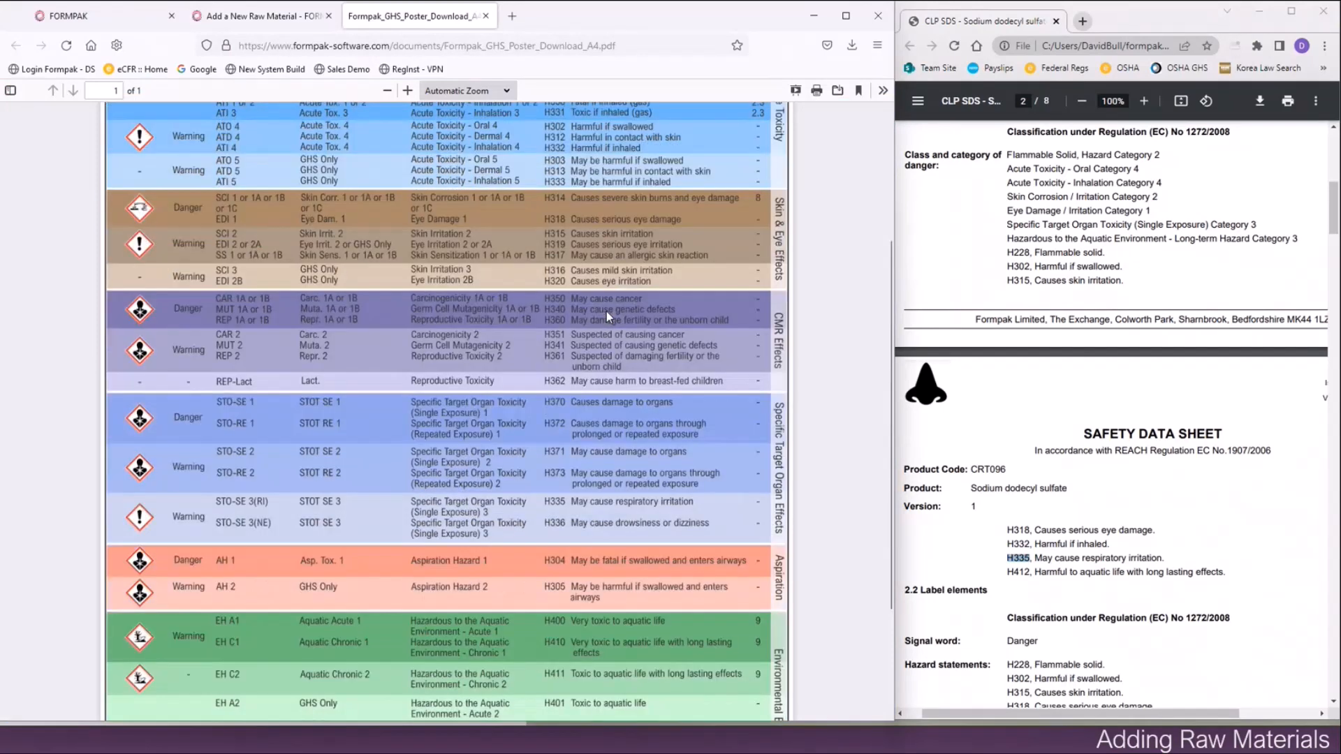
scroll(606, 311, "down", 3)
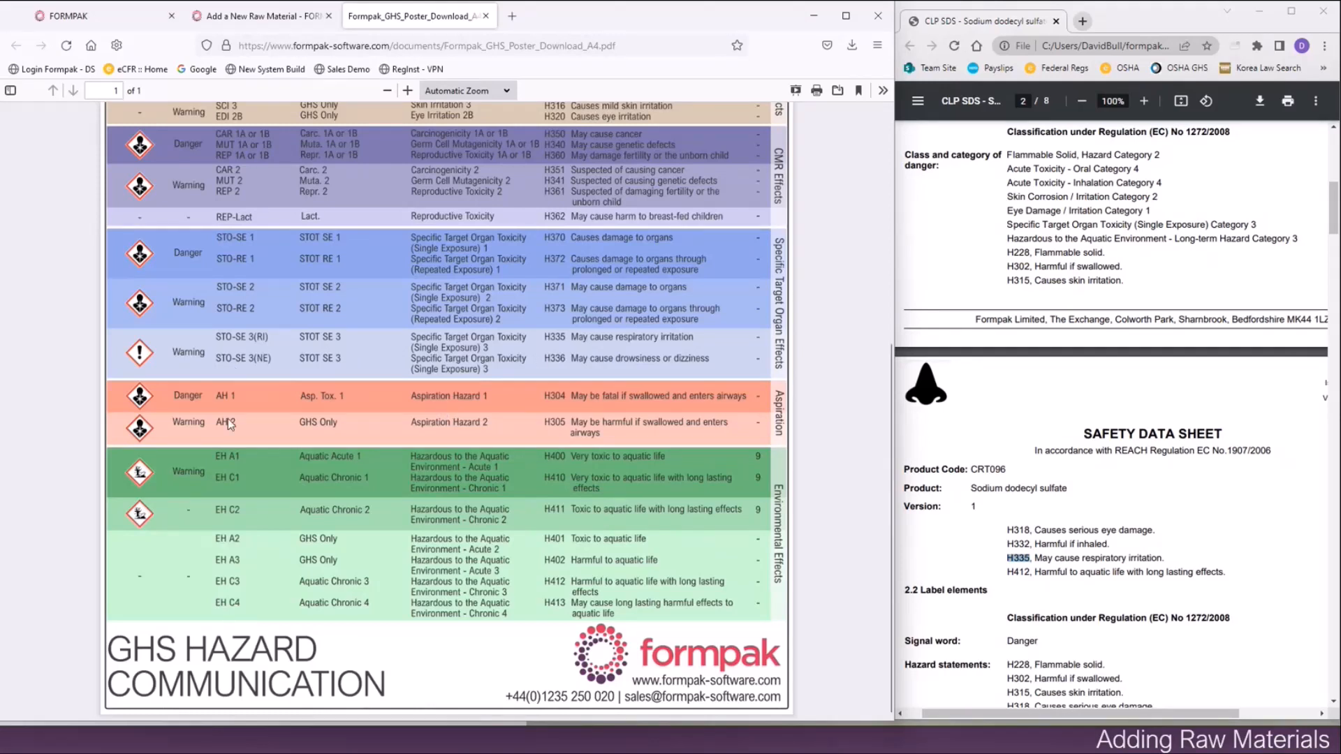
scroll(352, 405, "up", 5)
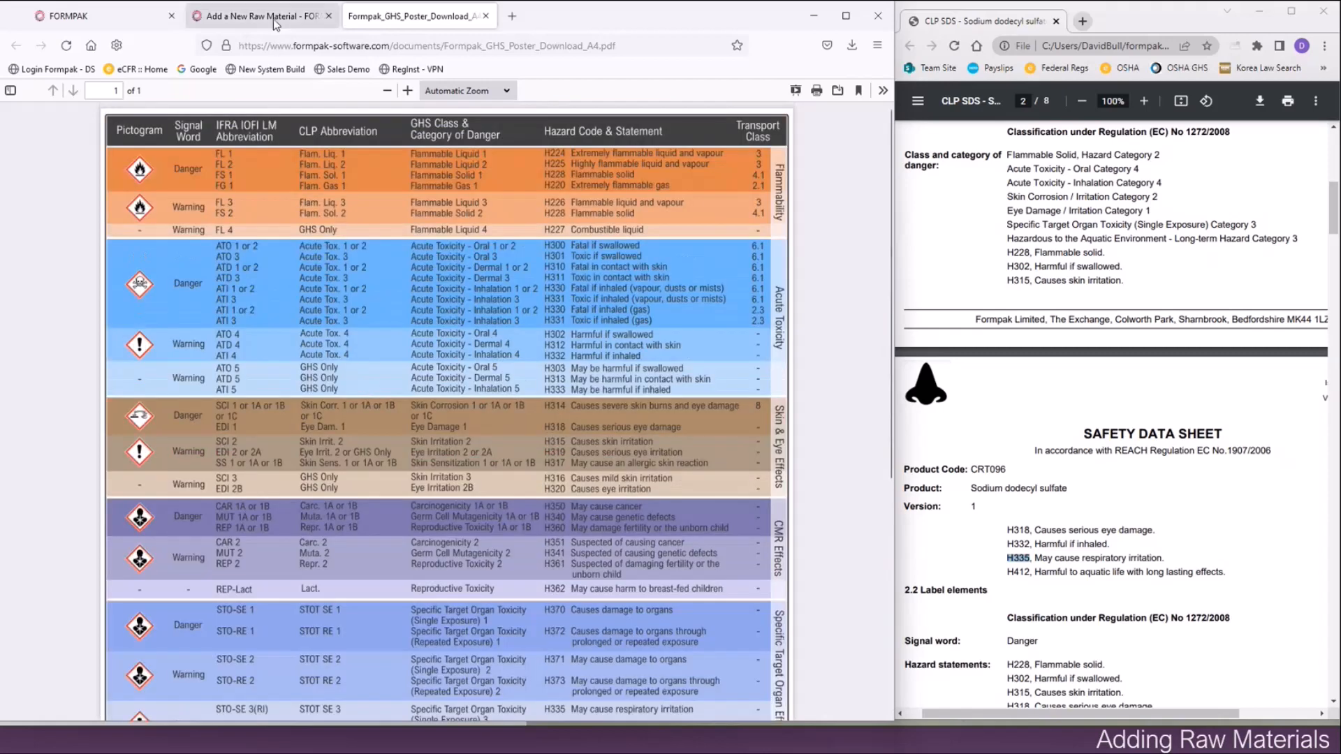
left_click(274, 21)
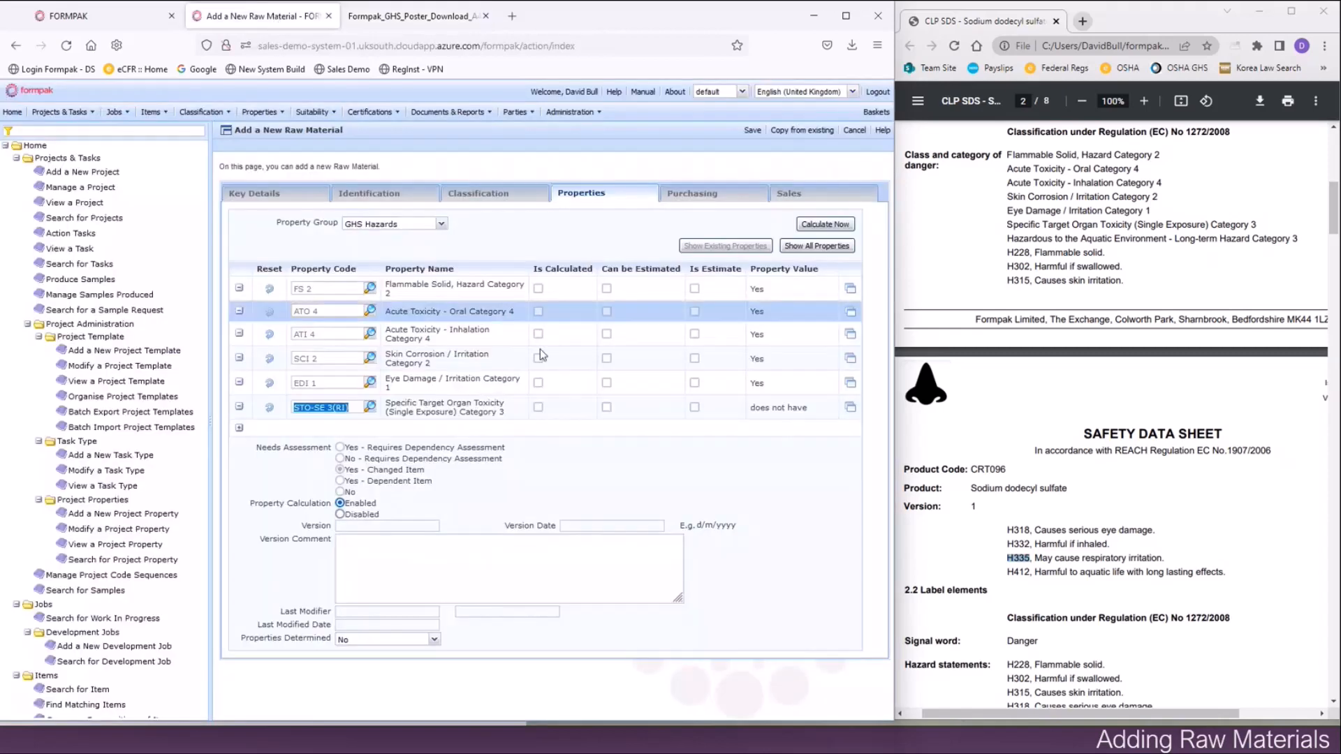
left_click(849, 407)
left_click(423, 408)
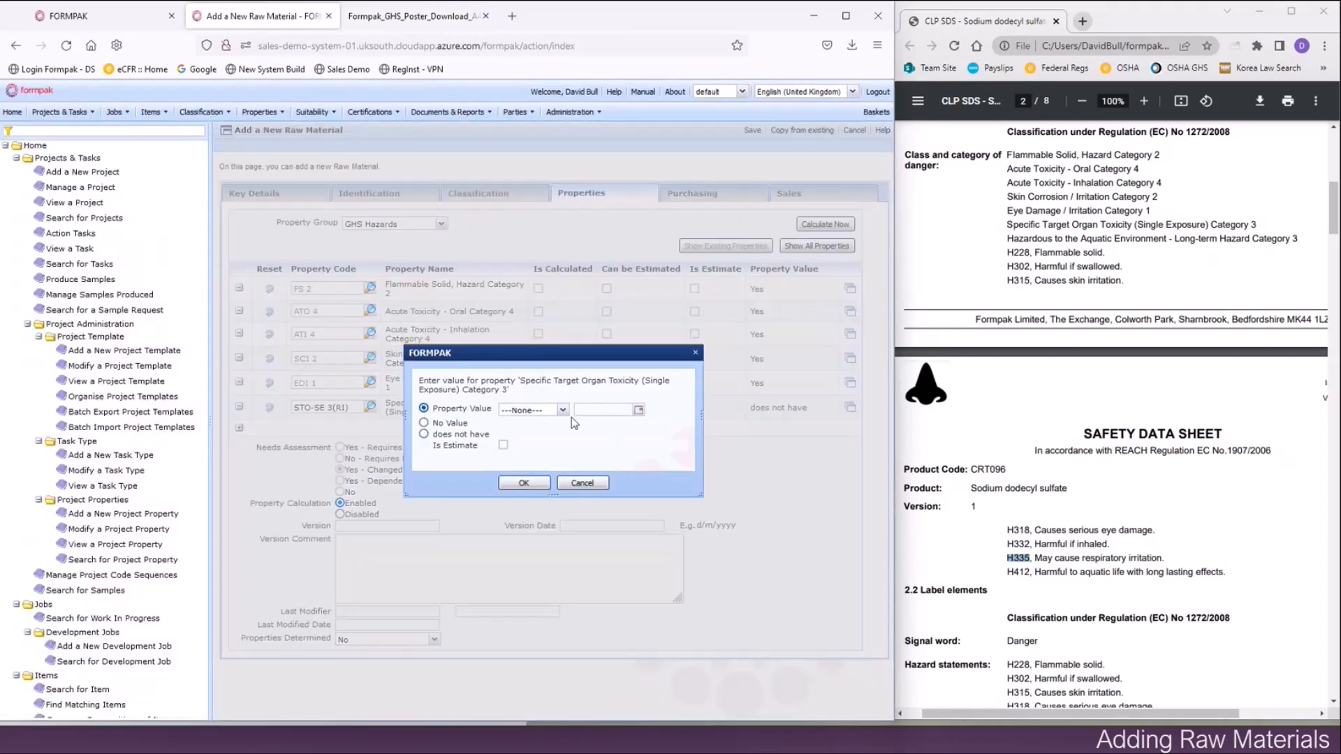
left_click(563, 410)
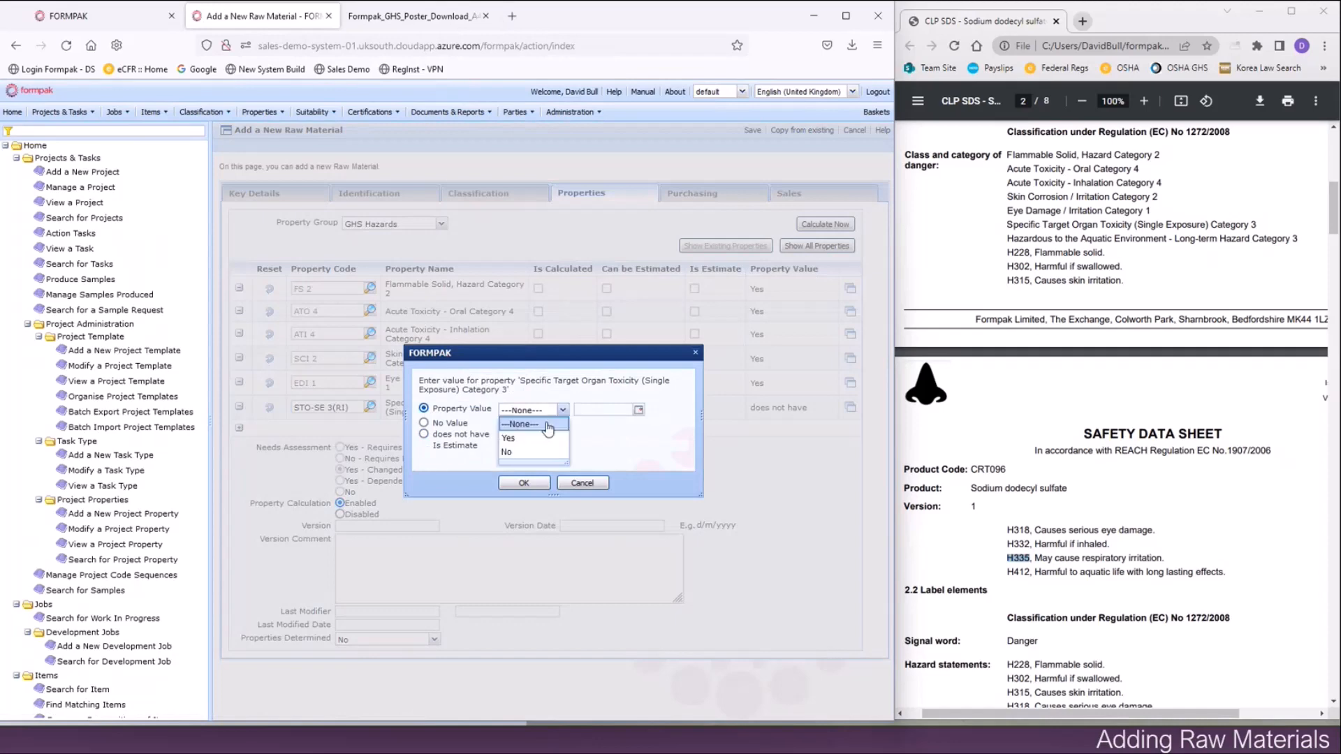
left_click(525, 482)
Add the hazard property EH C3 (Hazardous to the Aquatic Environment - Long-term Hazard Category 3) with the value Yes.
left_click(239, 428)
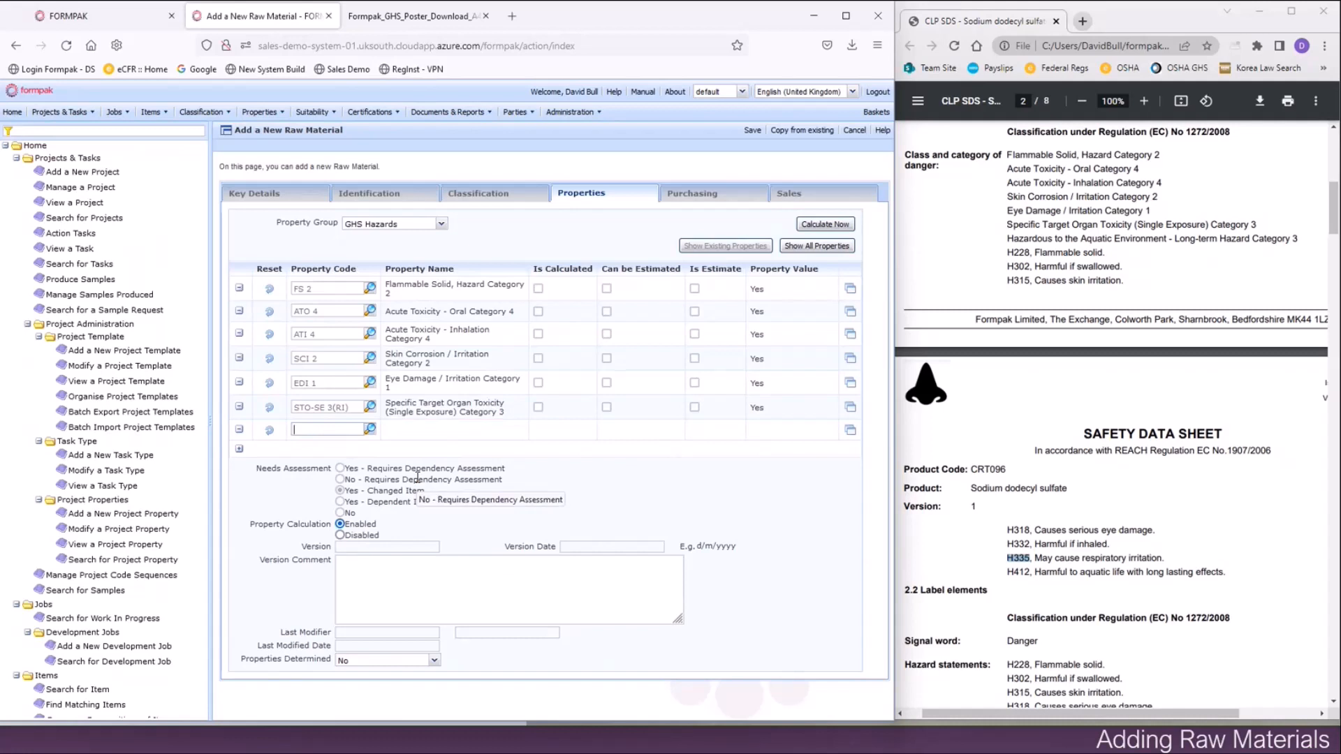
type("eh")
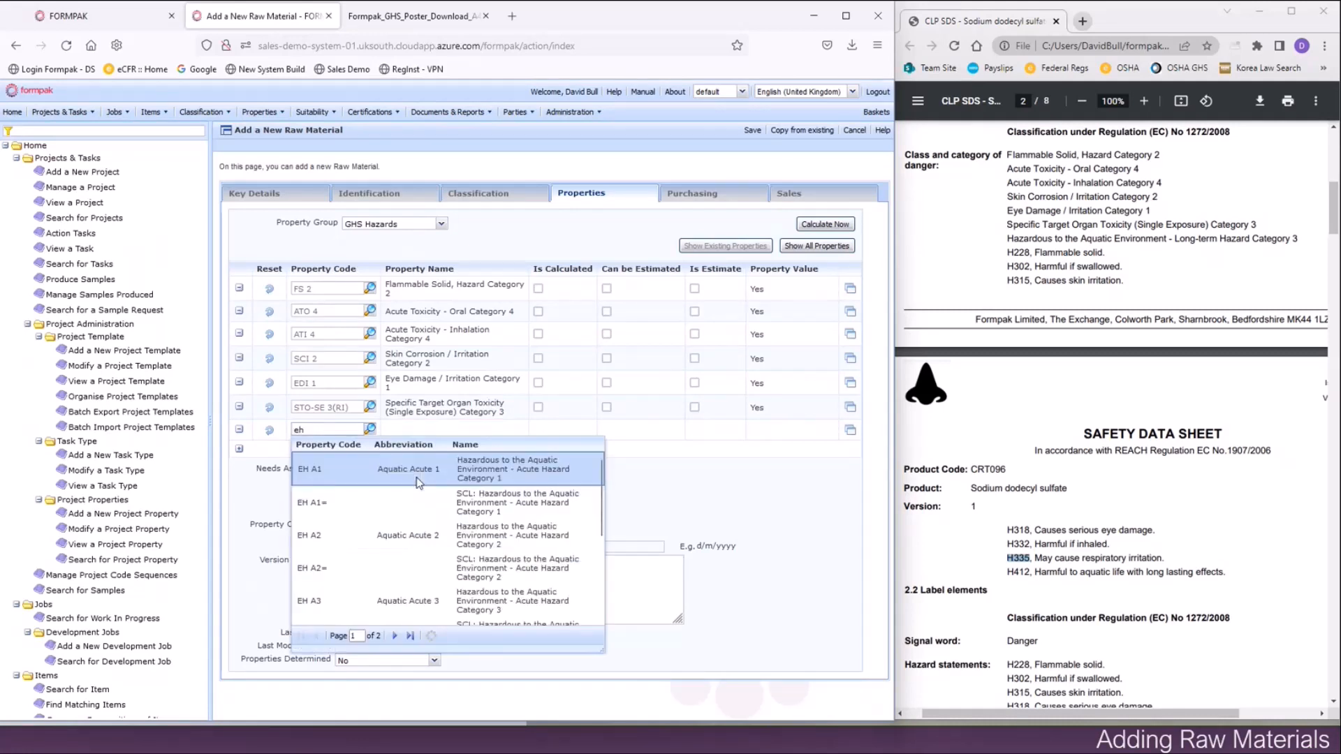
type(" c3")
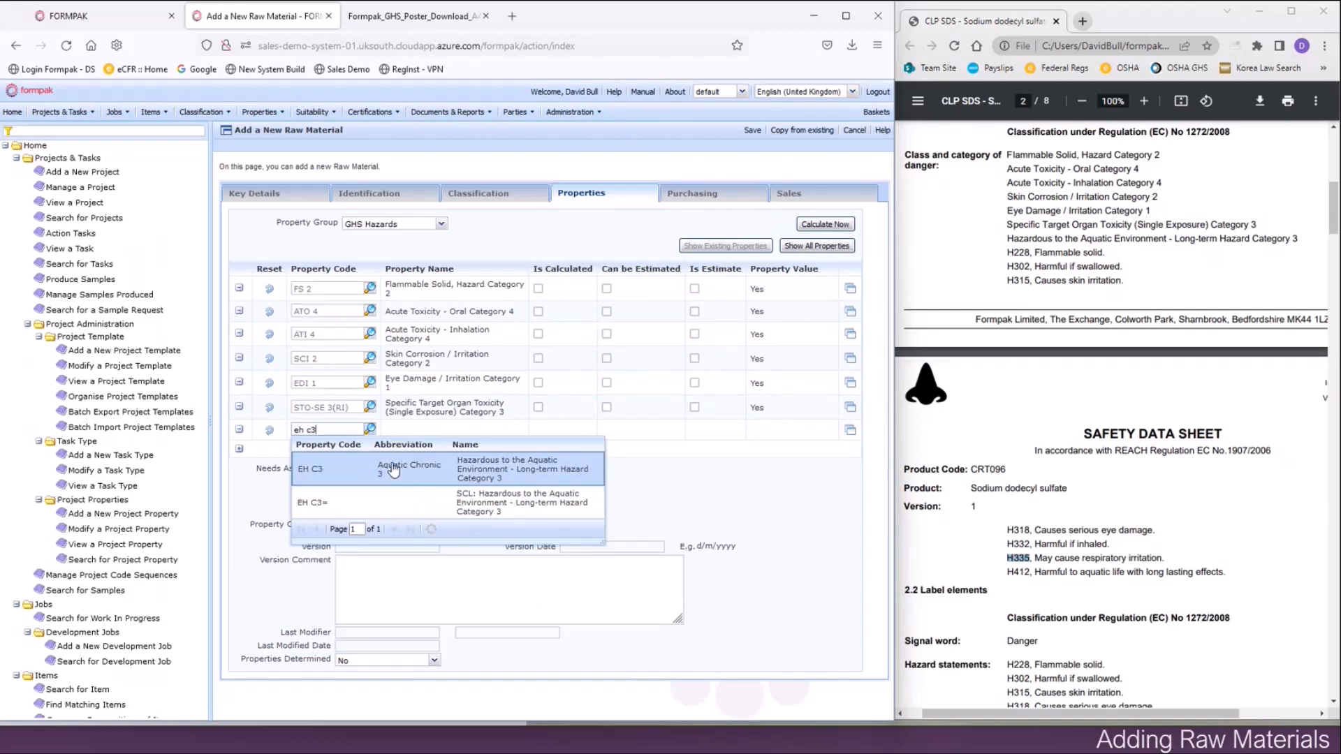
left_click(396, 480)
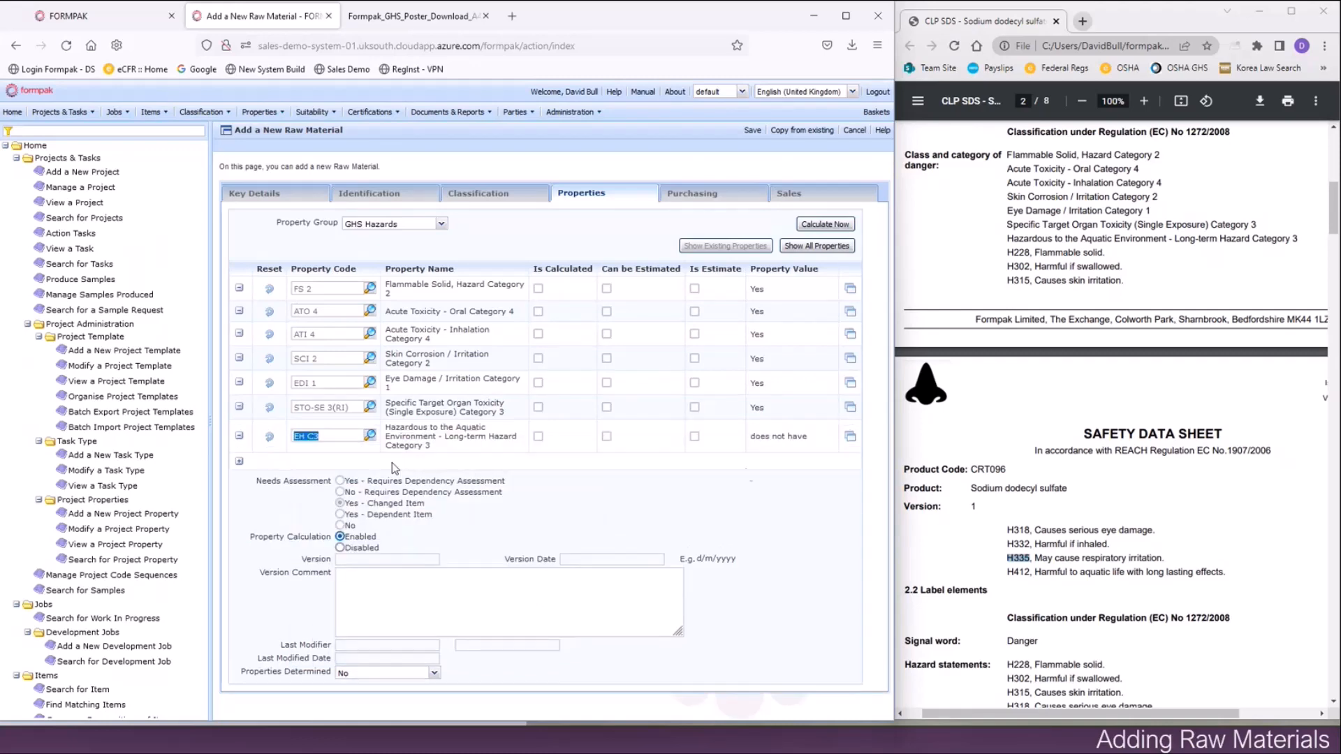
left_click(849, 438)
left_click(424, 407)
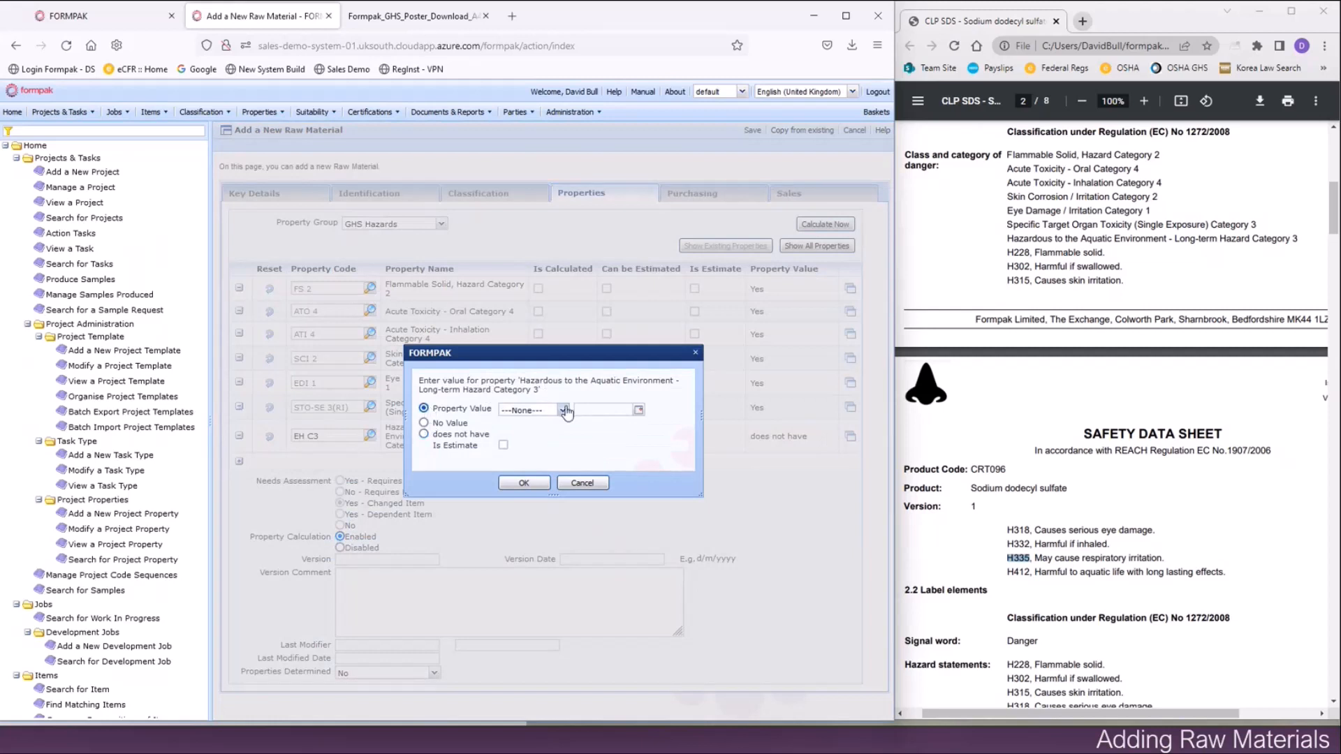
left_click(563, 409)
left_click(542, 433)
left_click(524, 483)
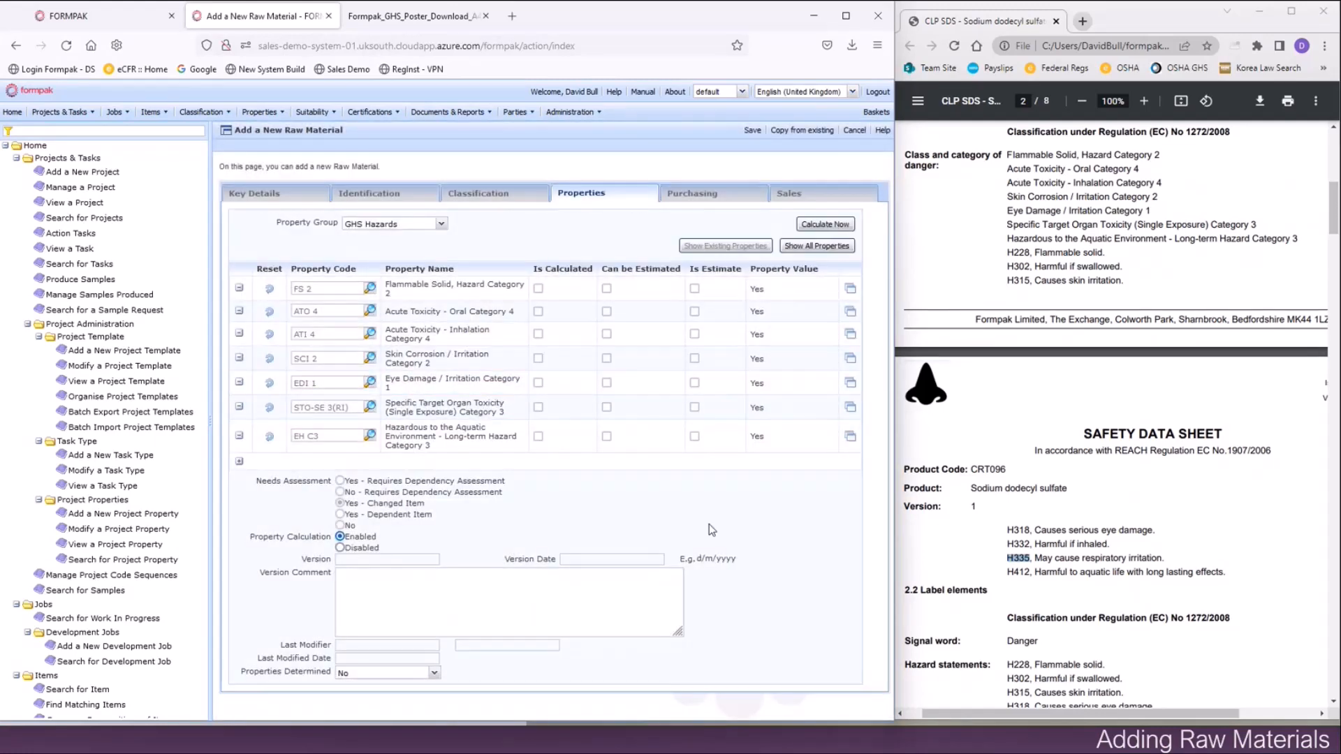
Calculate the material's GHS hazard properties and review the resulting pictograms, hazard statements and precautionary statements.
left_click(810, 227)
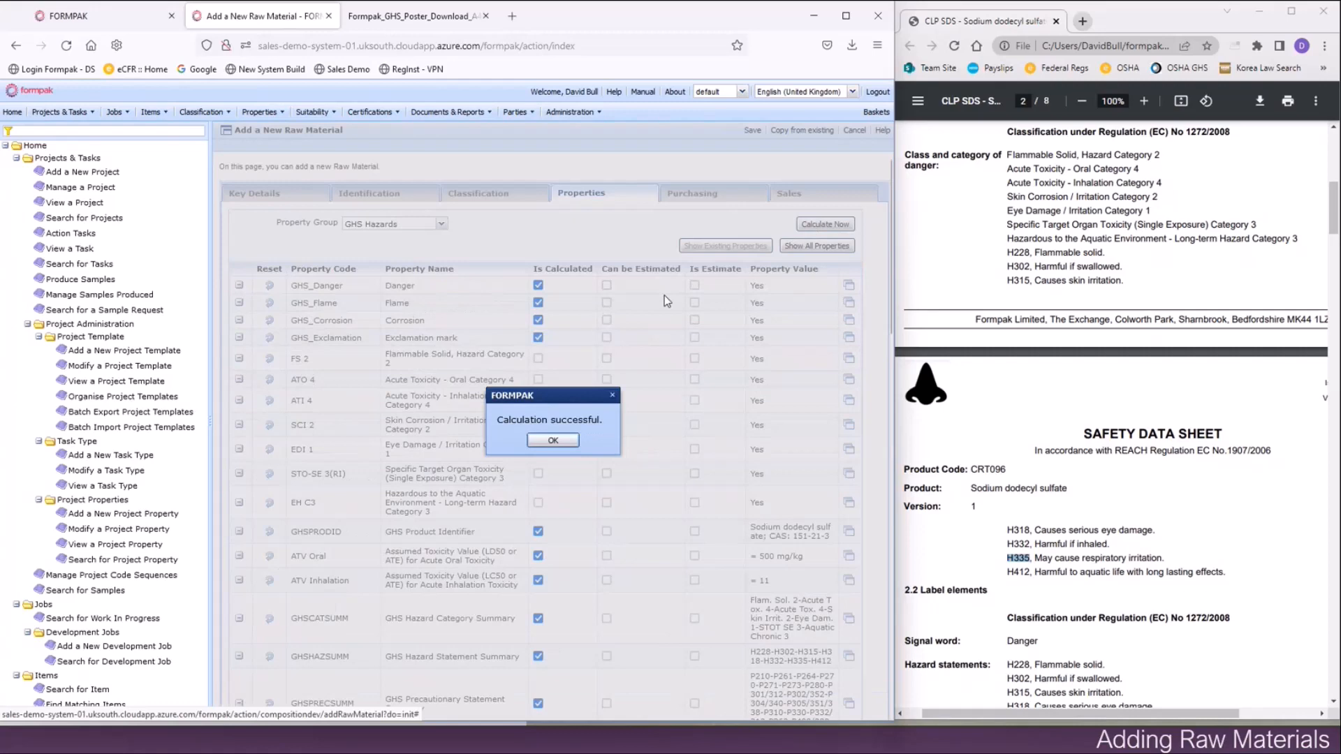
left_click(554, 440)
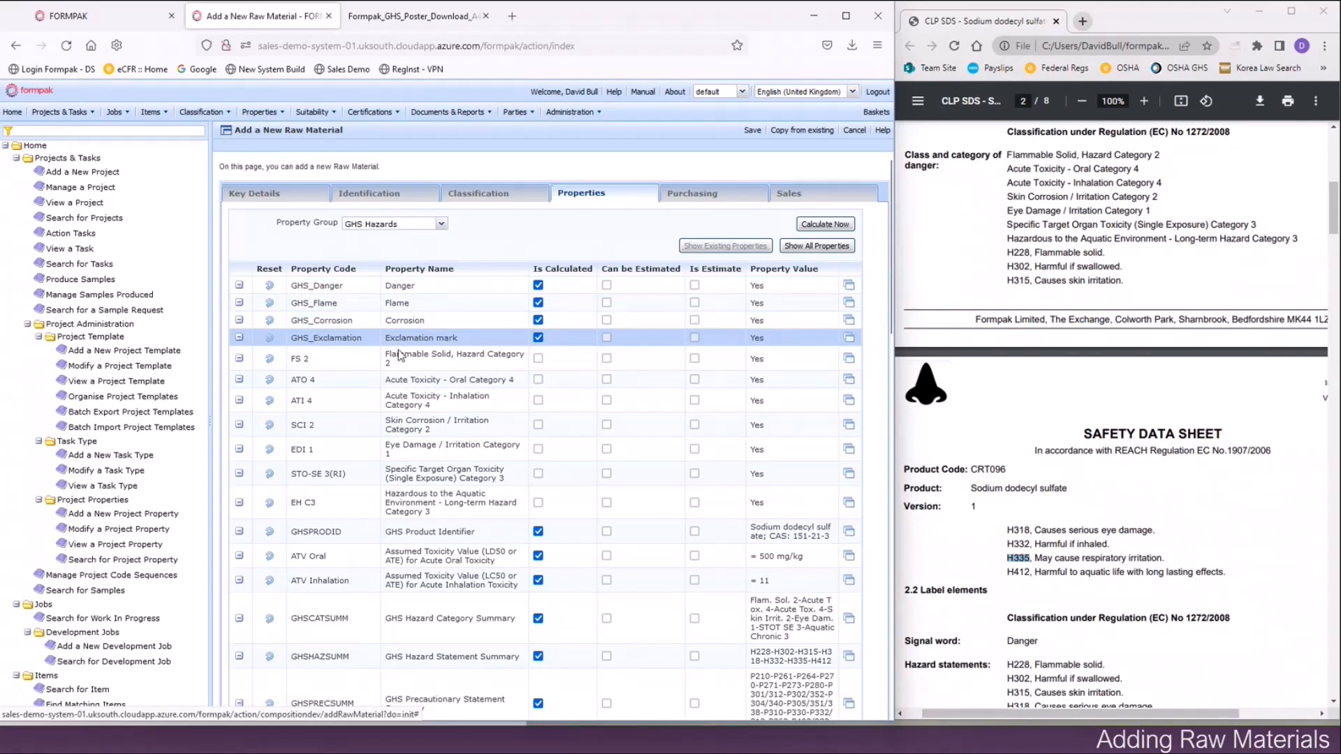
scroll(399, 354, "down", 8)
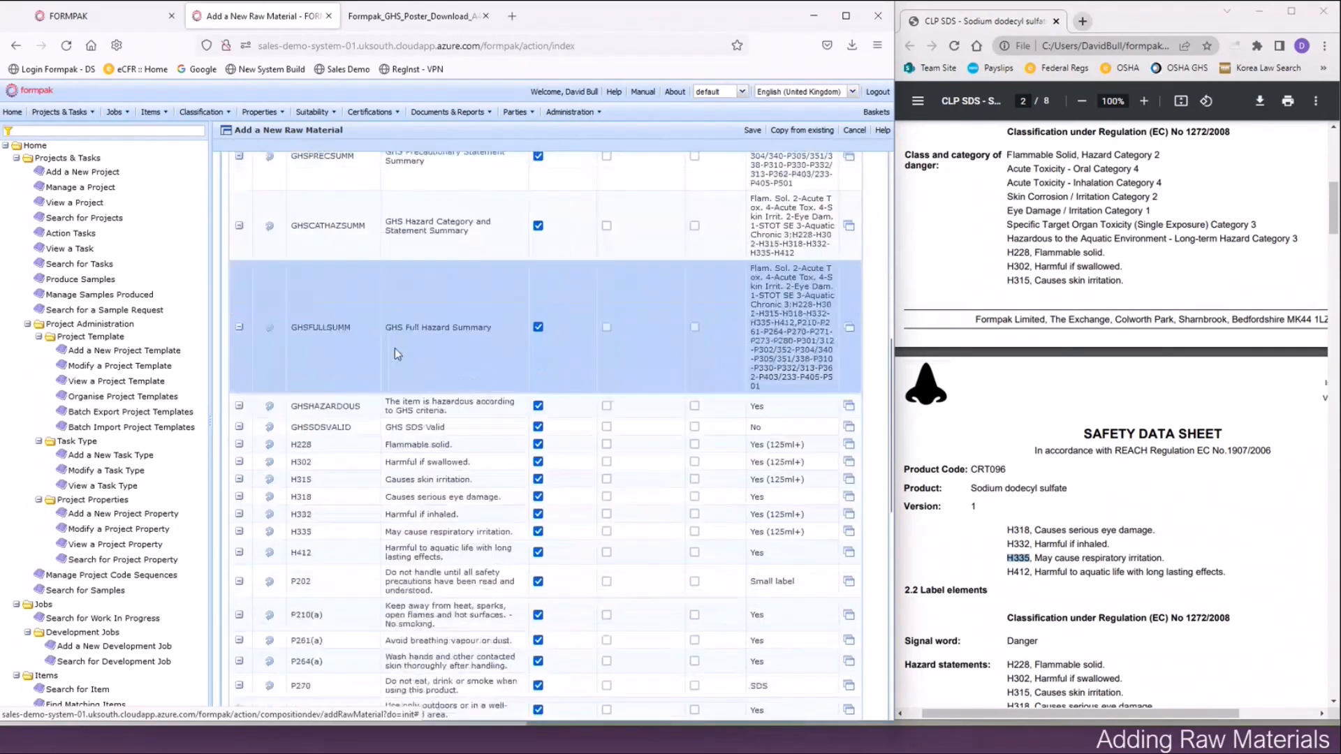
scroll(395, 348, "down", 7)
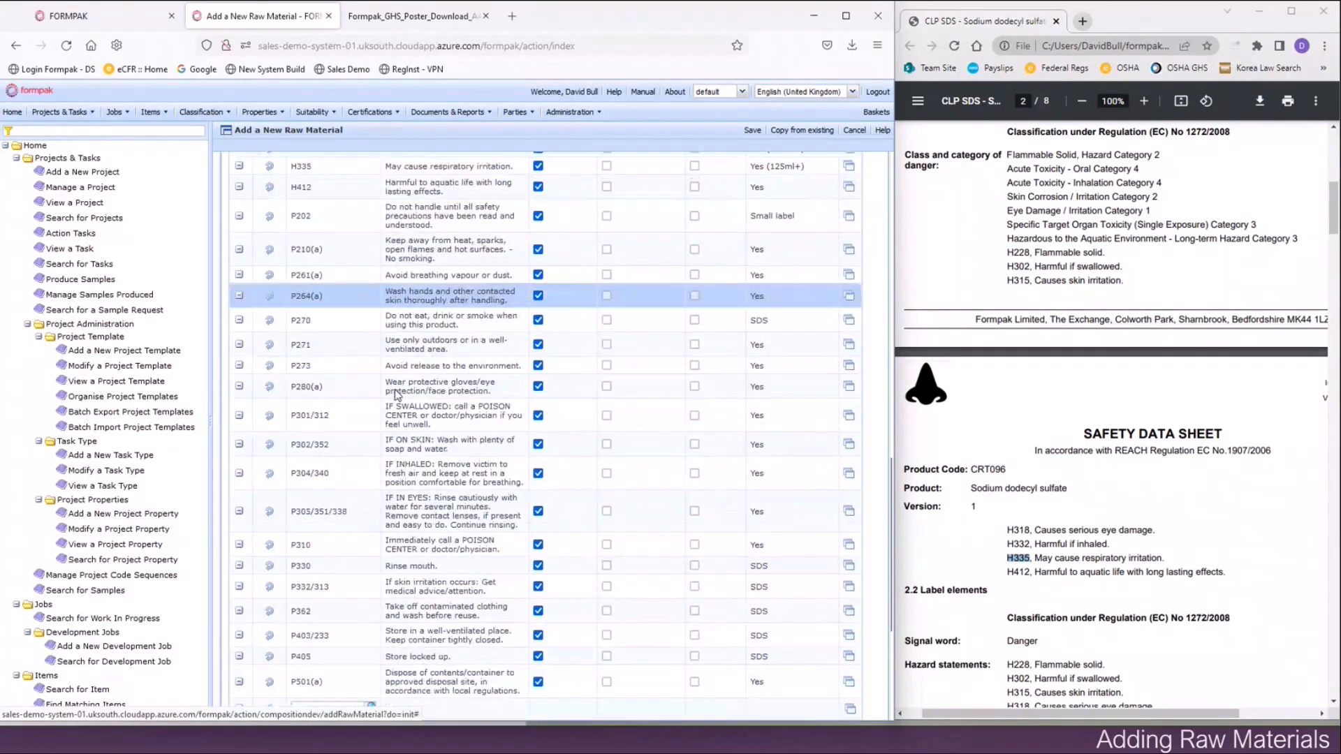
scroll(395, 394, "down", 2)
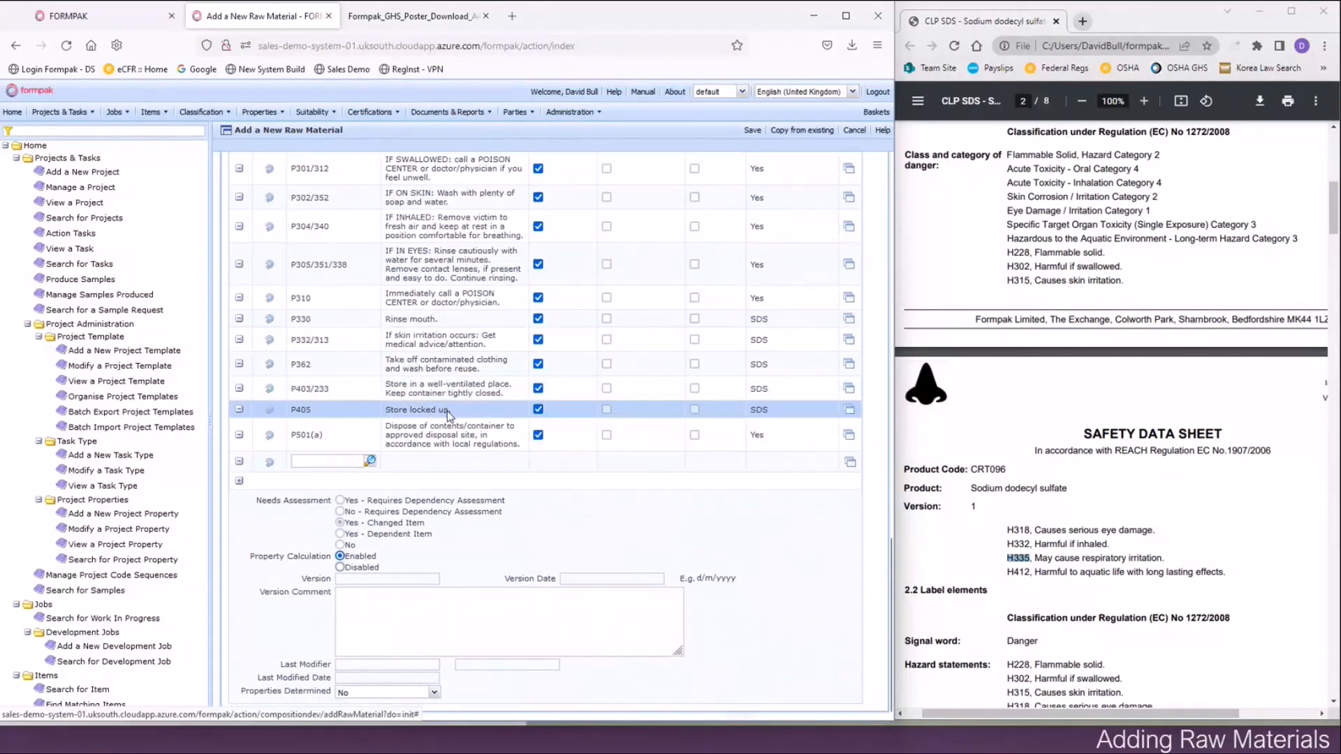
scroll(459, 427, "up", 10)
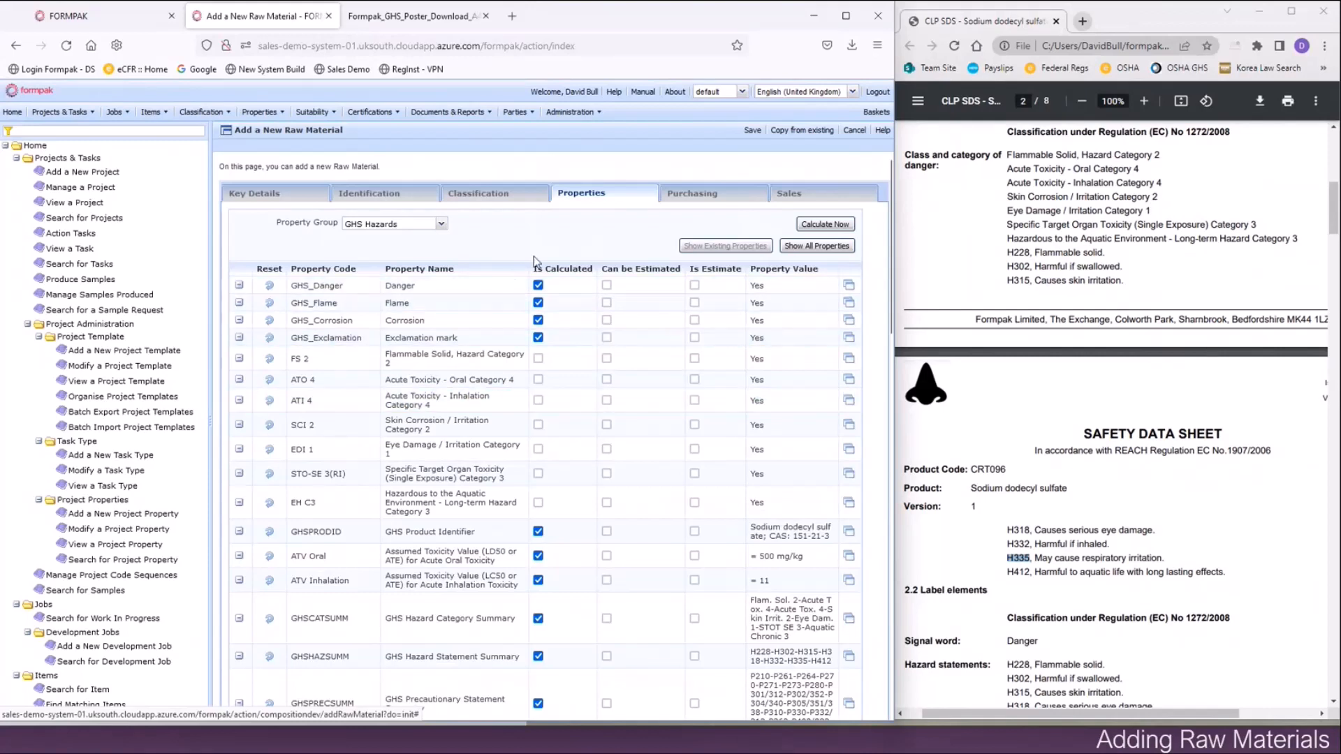
Copy the REACH registration number from the product identifier in section 1.1 of the safety data sheet.
scroll(1100, 461, "up", 1)
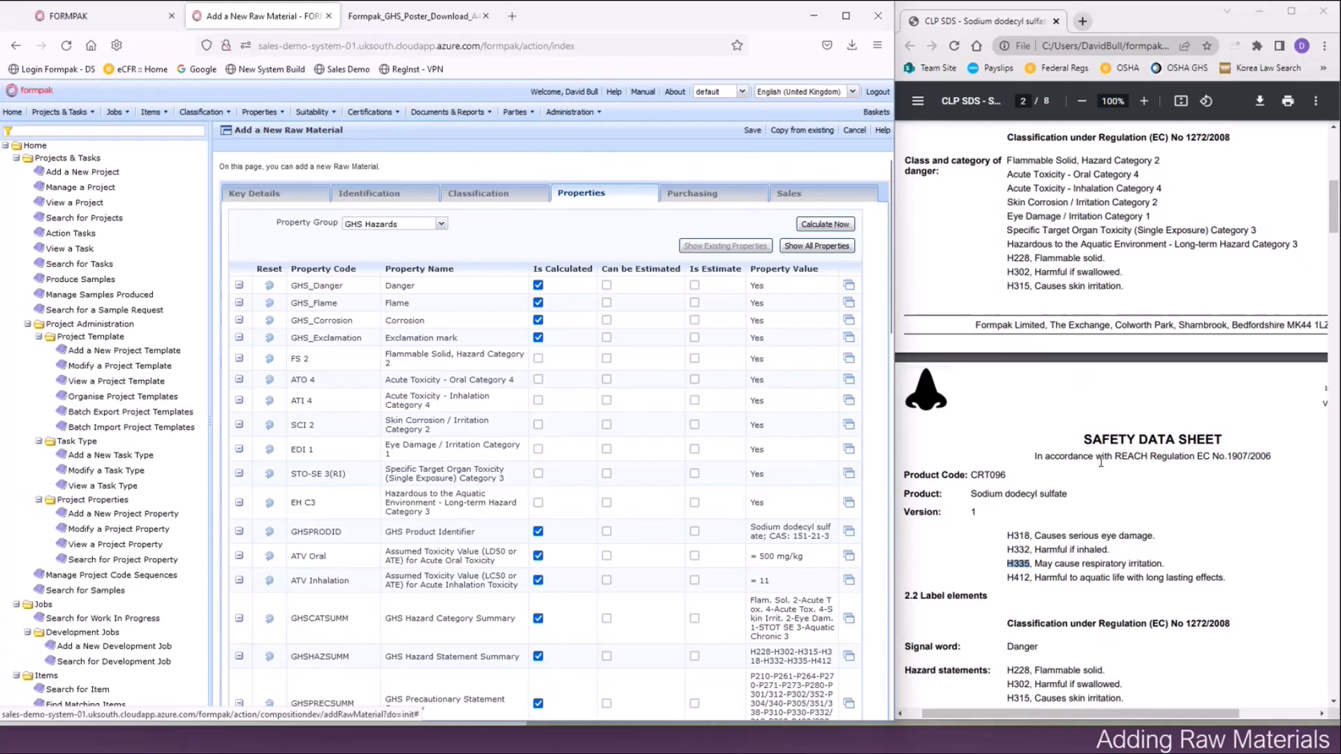
scroll(1100, 462, "up", 3)
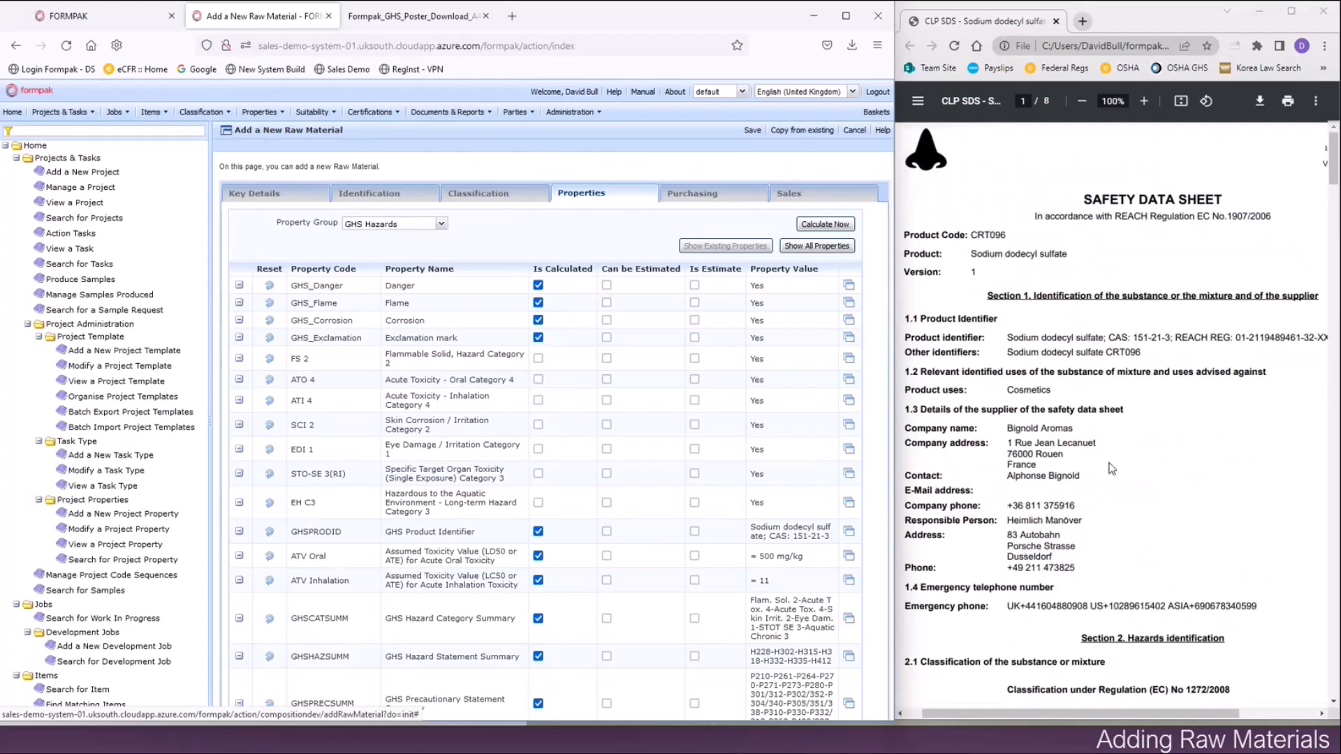
left_click_drag(970, 713, 1004, 714)
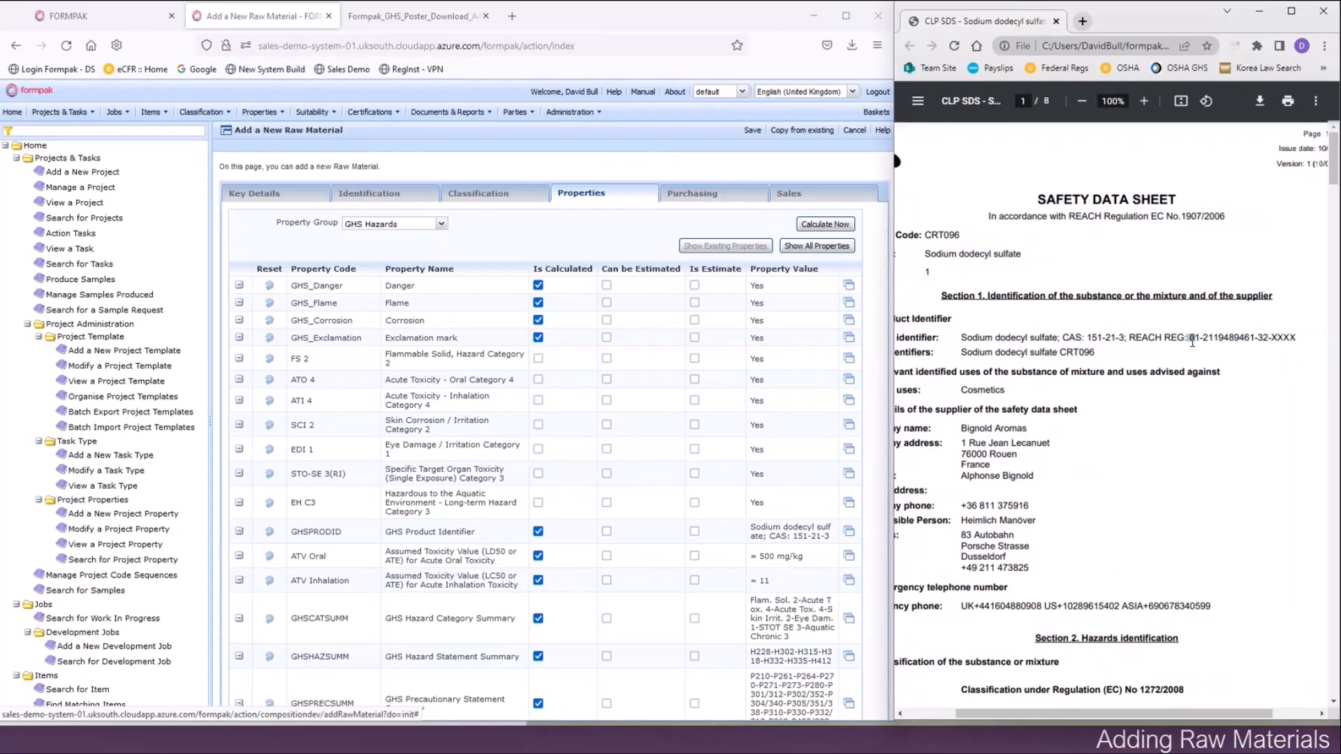
left_click_drag(1189, 338, 1296, 338)
key("ctrl+c")
left_click_drag(988, 716, 957, 708)
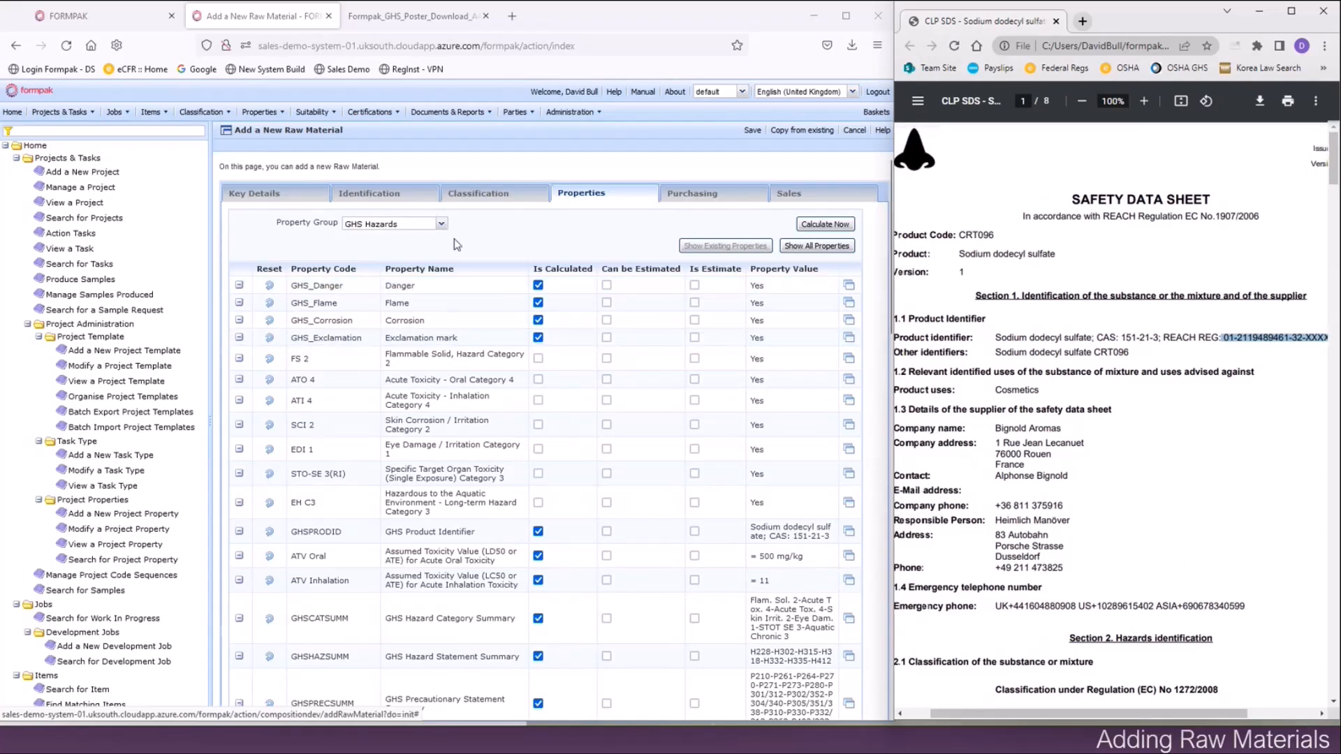
Try to find a REACH registration number property to add within the GHS Hazards property group.
scroll(459, 355, "down", 6)
scroll(460, 356, "down", 7)
left_click(345, 463)
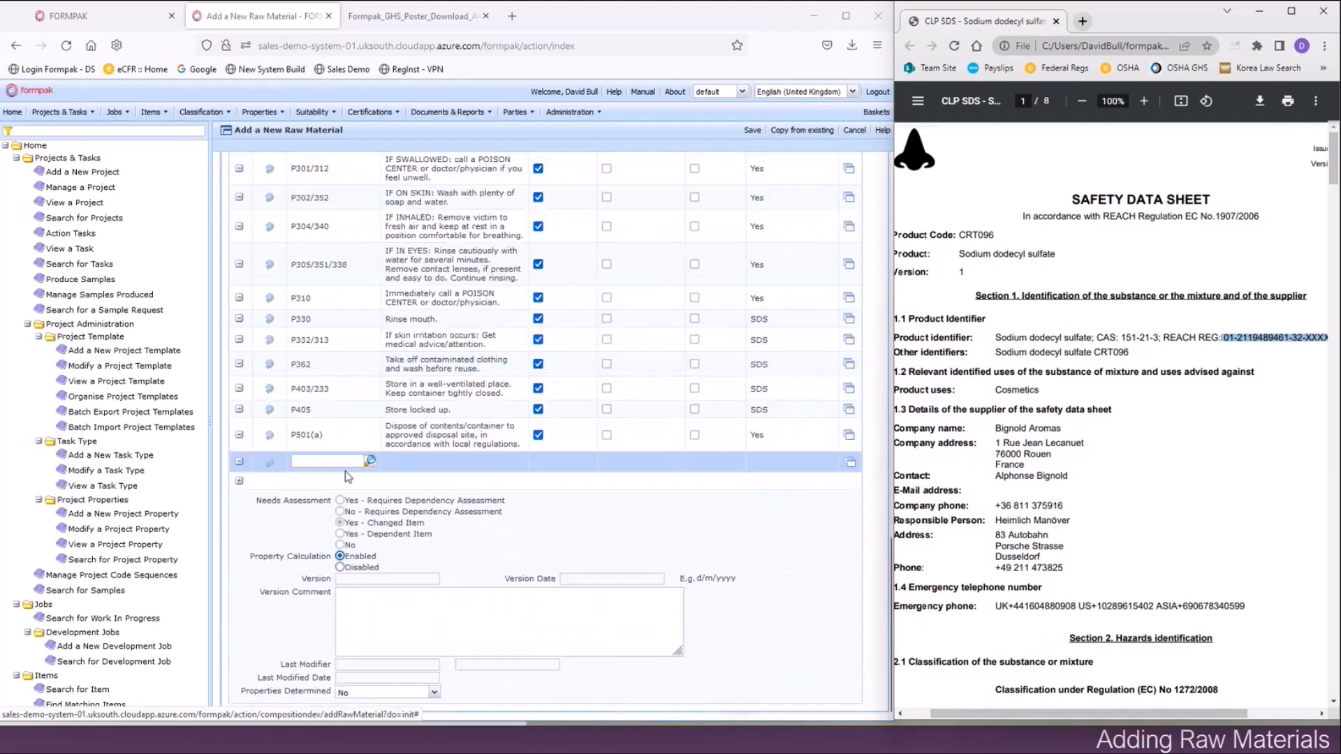
type("reach")
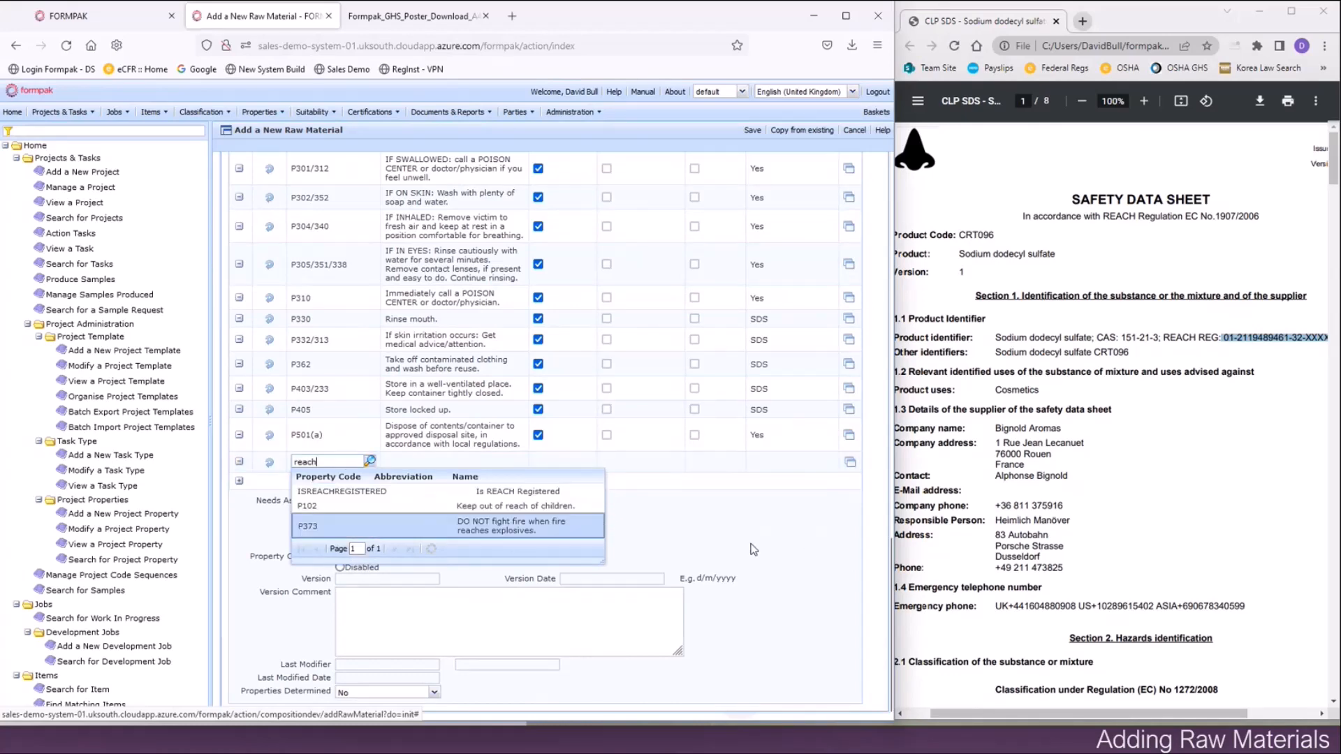
scroll(752, 549, "up", 1)
scroll(752, 549, "up", 15)
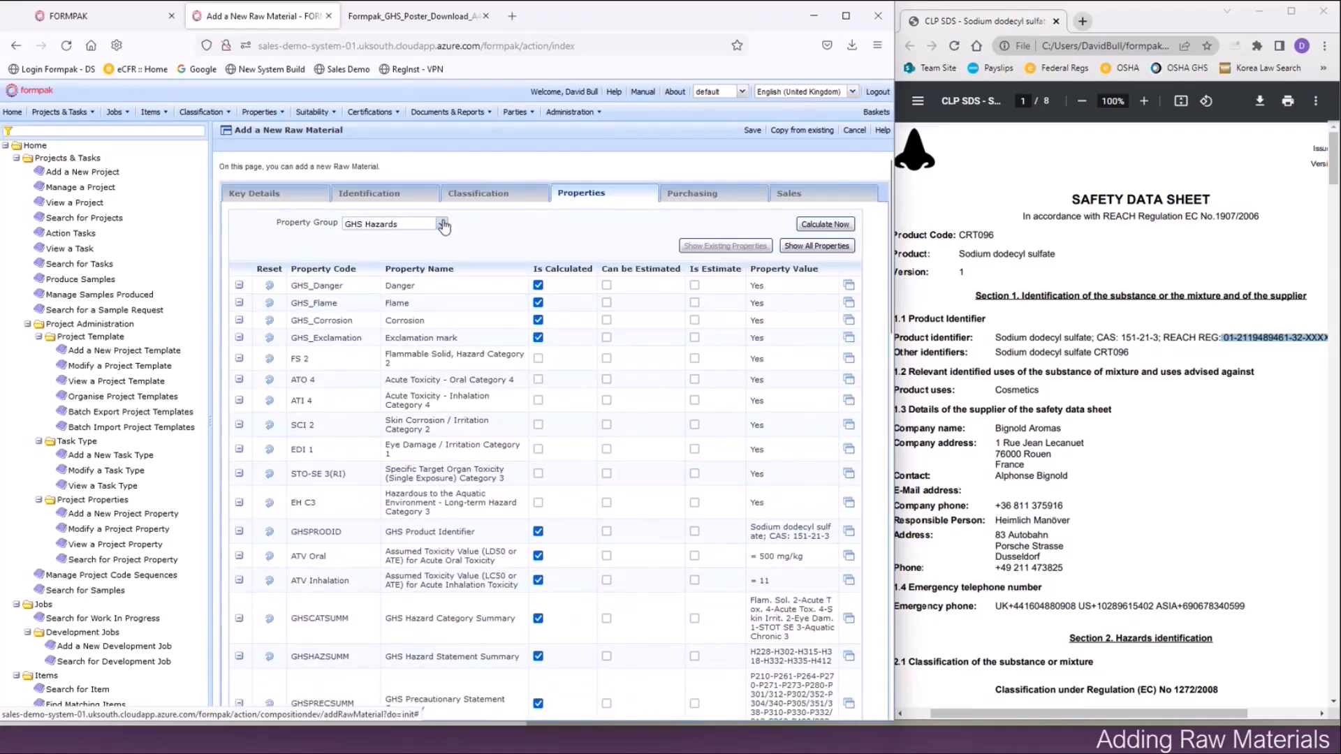
Switch the property group to CLP Hazards and add the REACHRegNumber (REACH Registration Number) property.
left_click(442, 224)
left_click(383, 349)
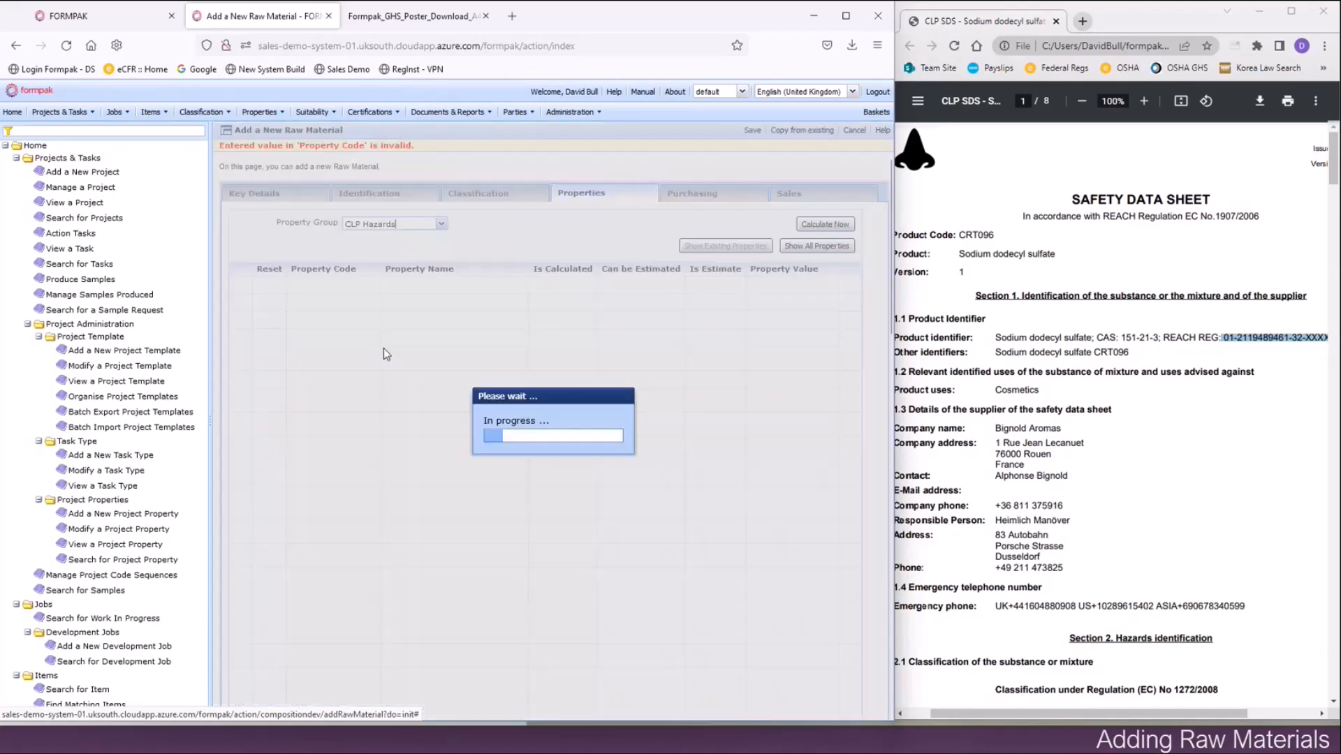
scroll(383, 353, "down", 15)
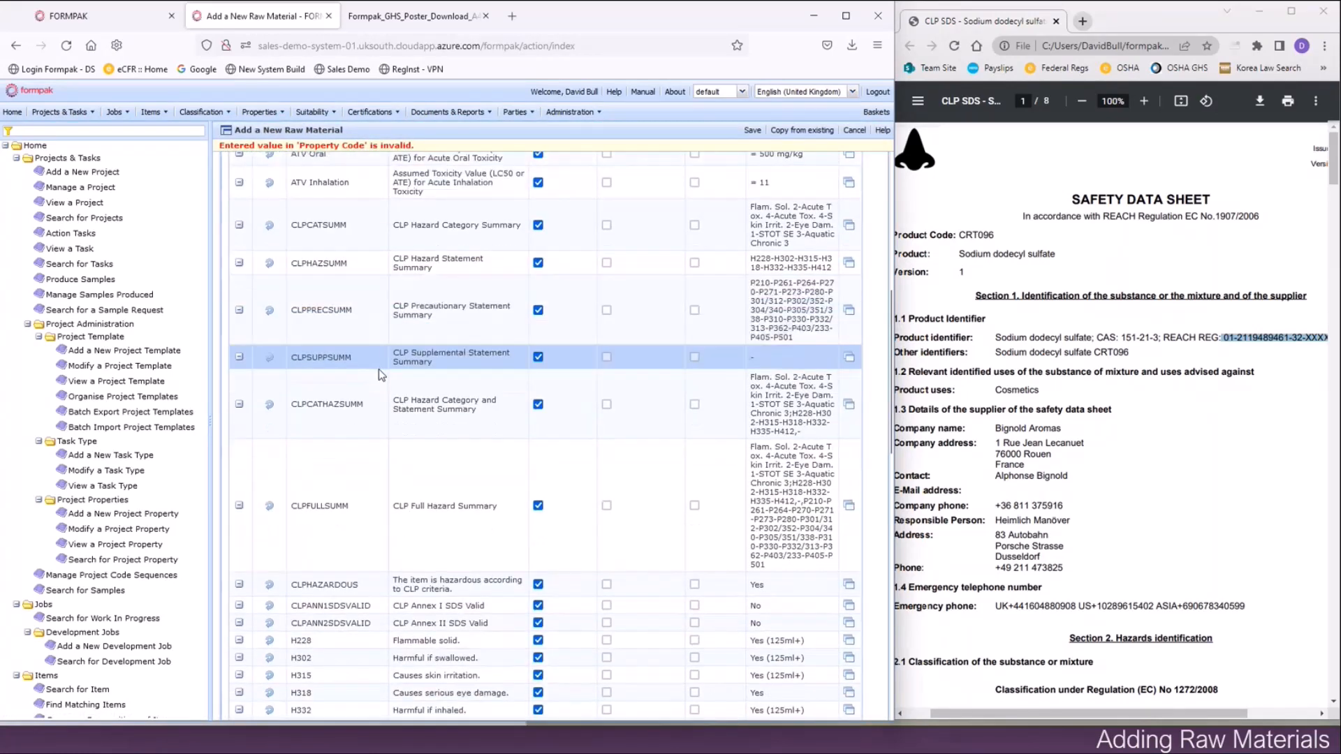
left_click(311, 461)
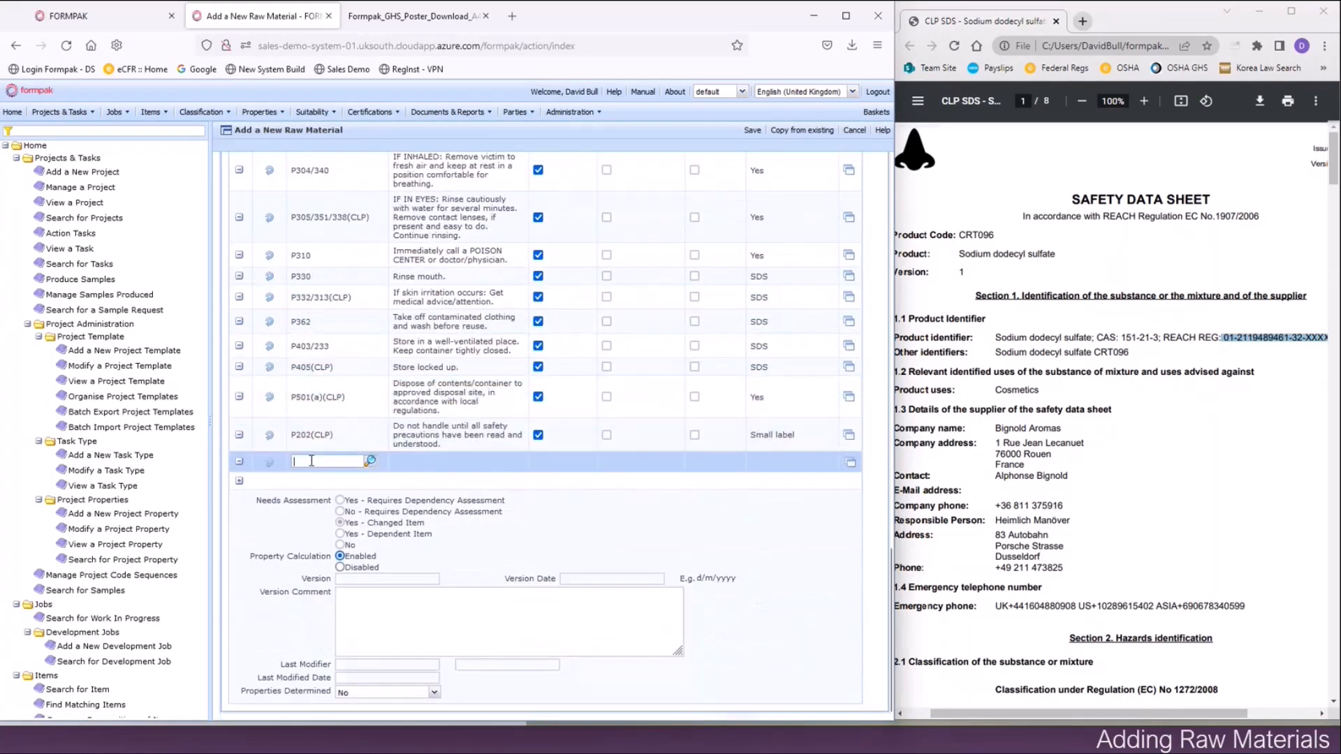
type("reach")
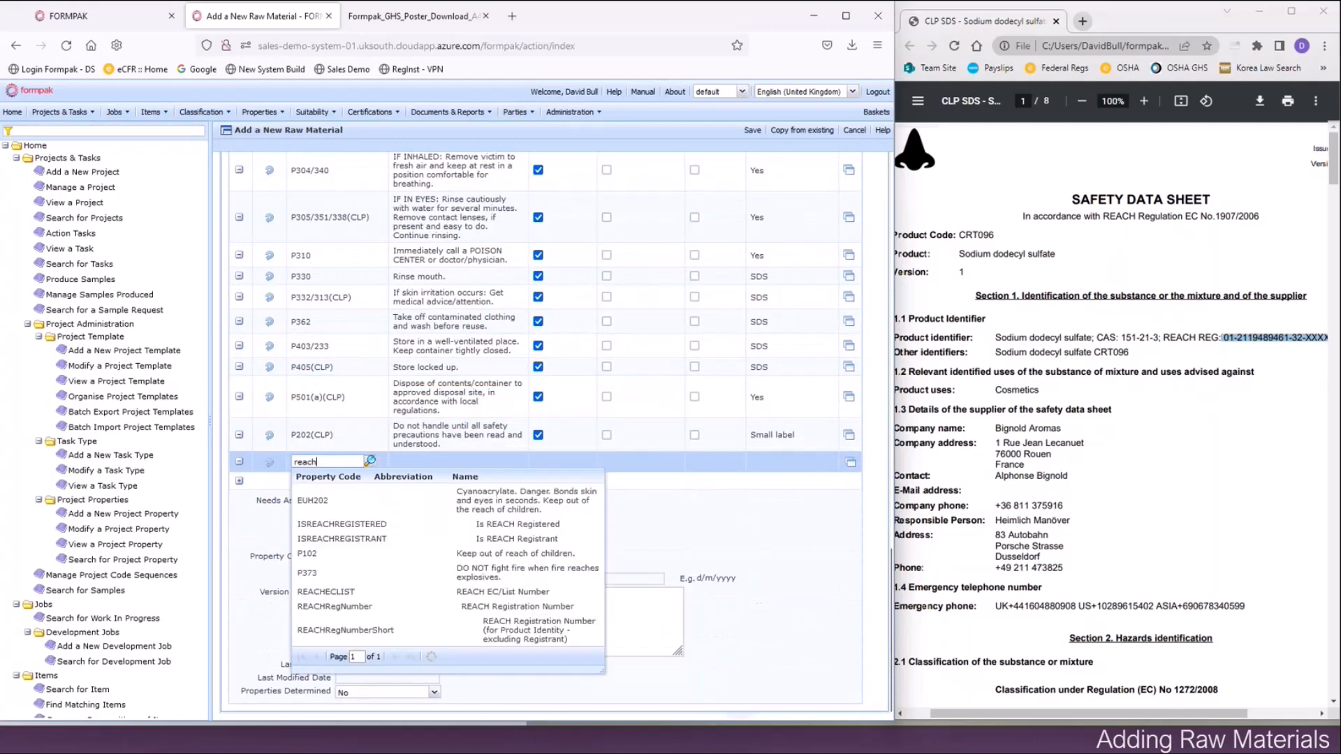
left_click(366, 606)
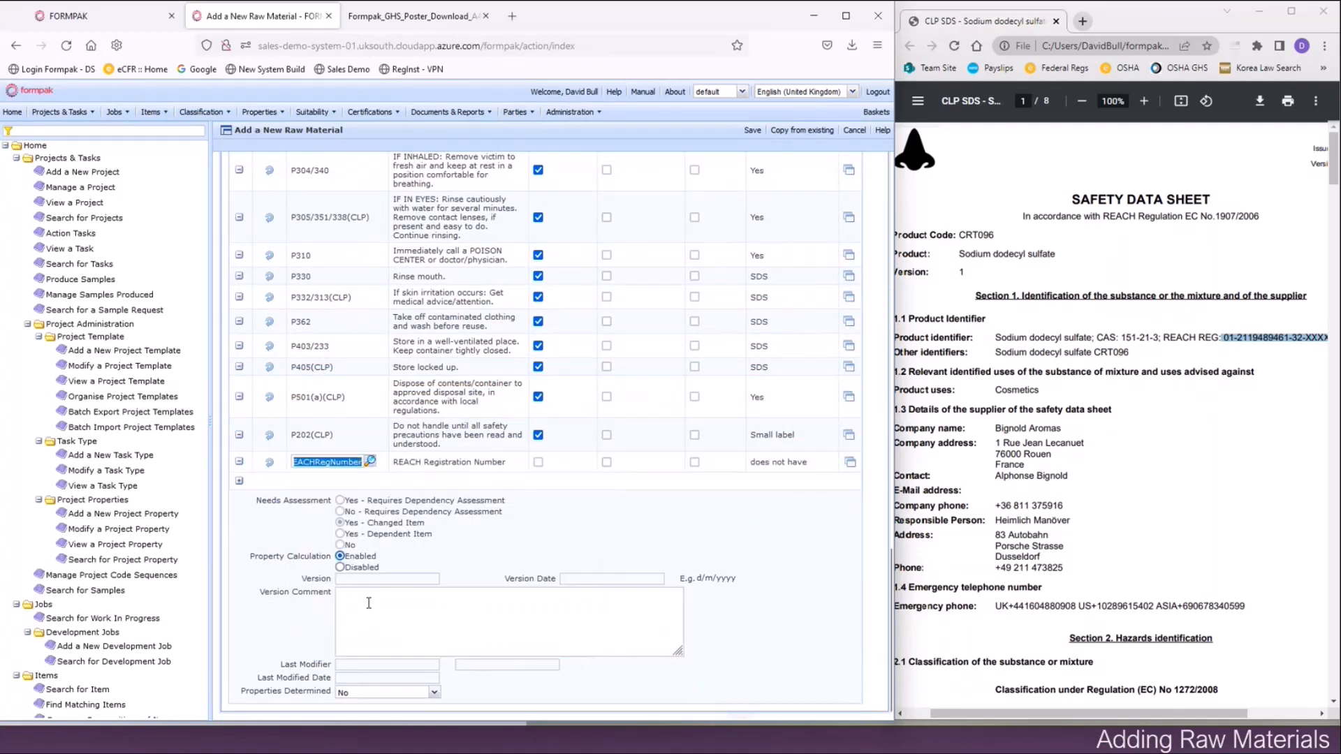
left_click(848, 462)
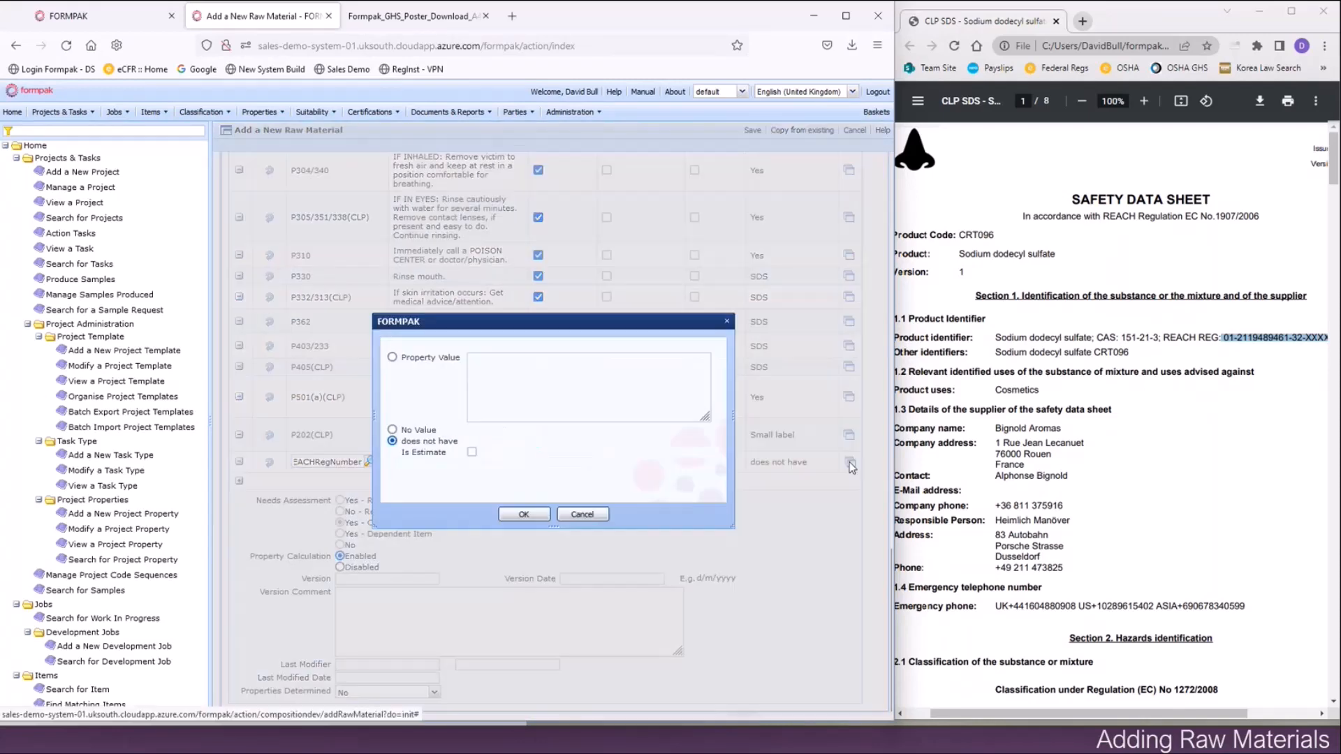
left_click(391, 357)
left_click(492, 378)
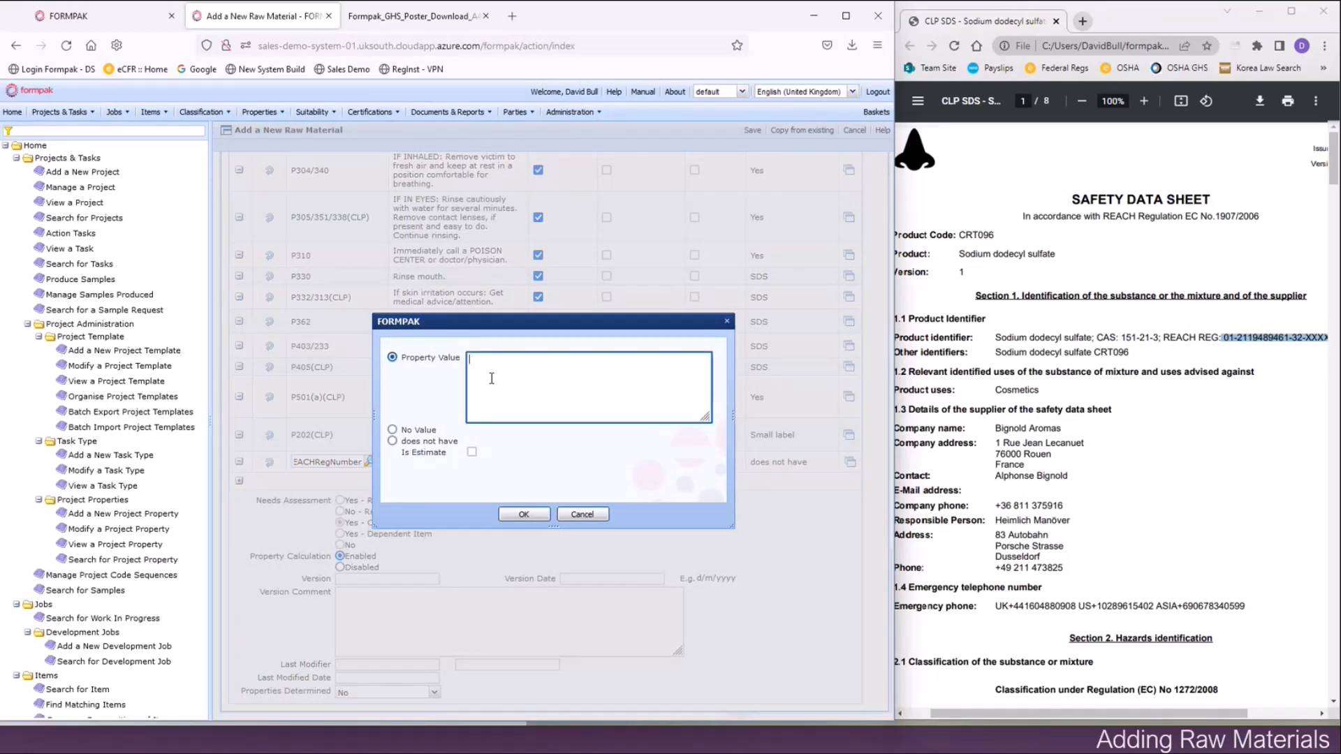
key("ctrl+v")
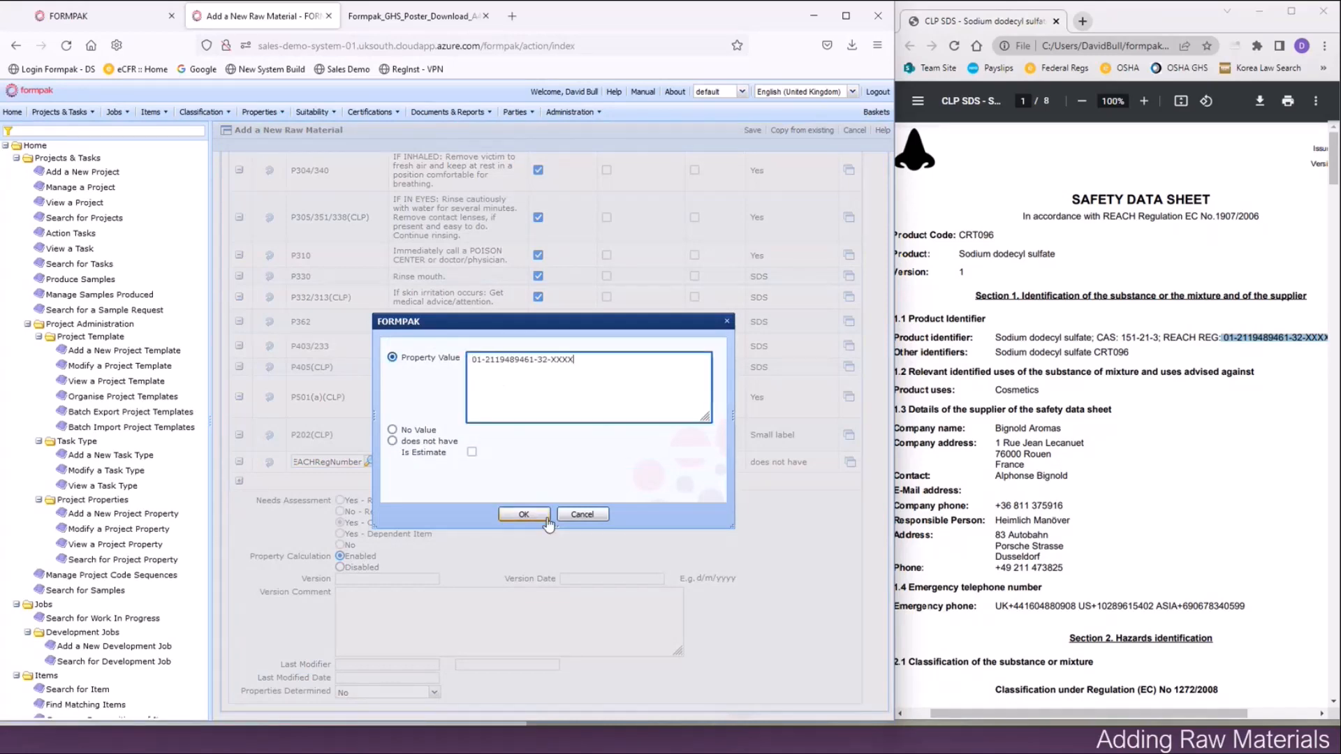
left_click(524, 514)
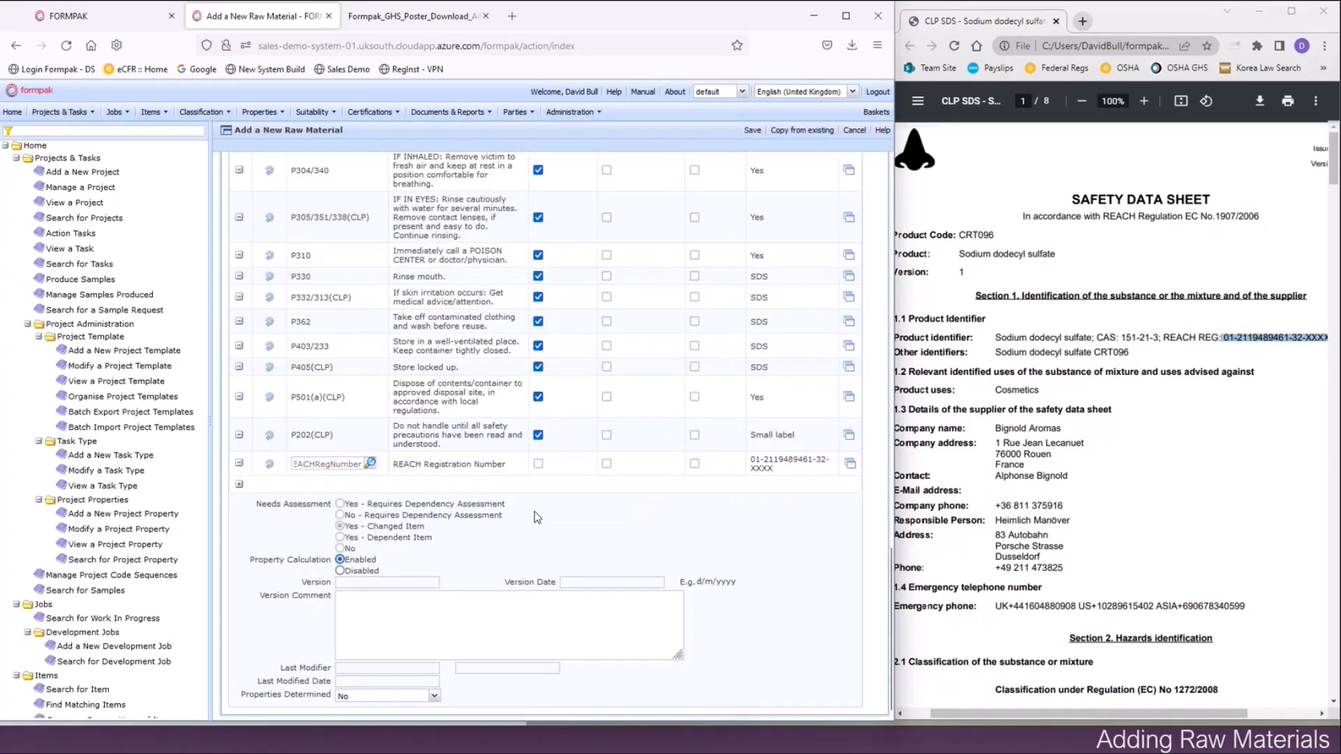
scroll(732, 544, "up", 15)
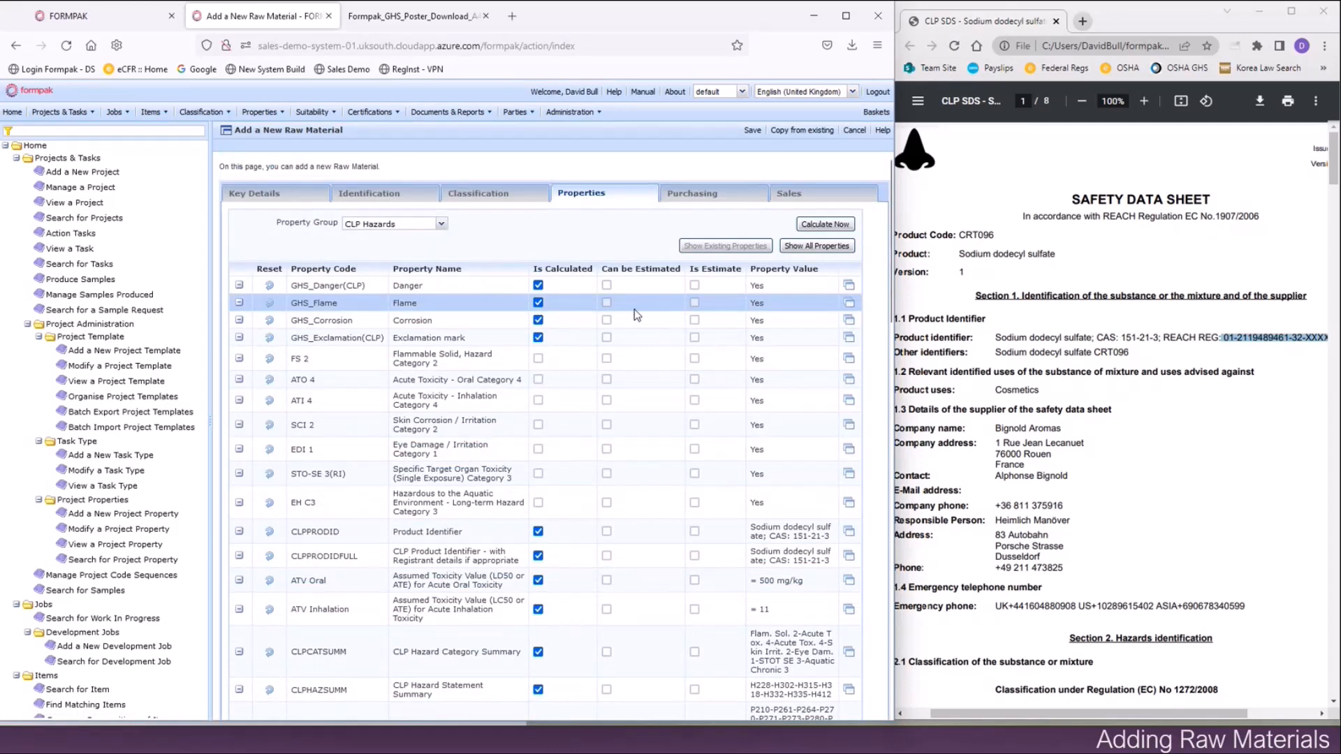
Set Properties Determined to Yes for the sodium dodecyl sulfate raw material and save it.
scroll(634, 309, "down", 15)
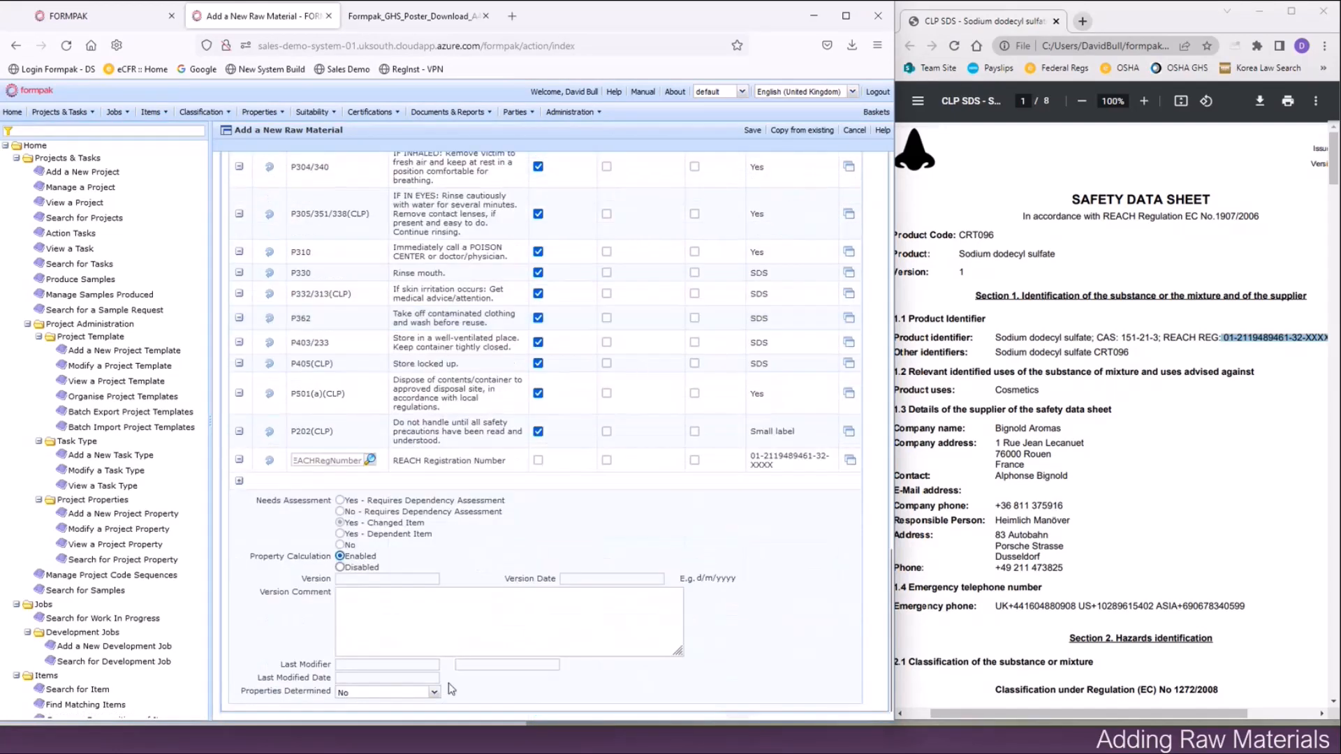
left_click(434, 692)
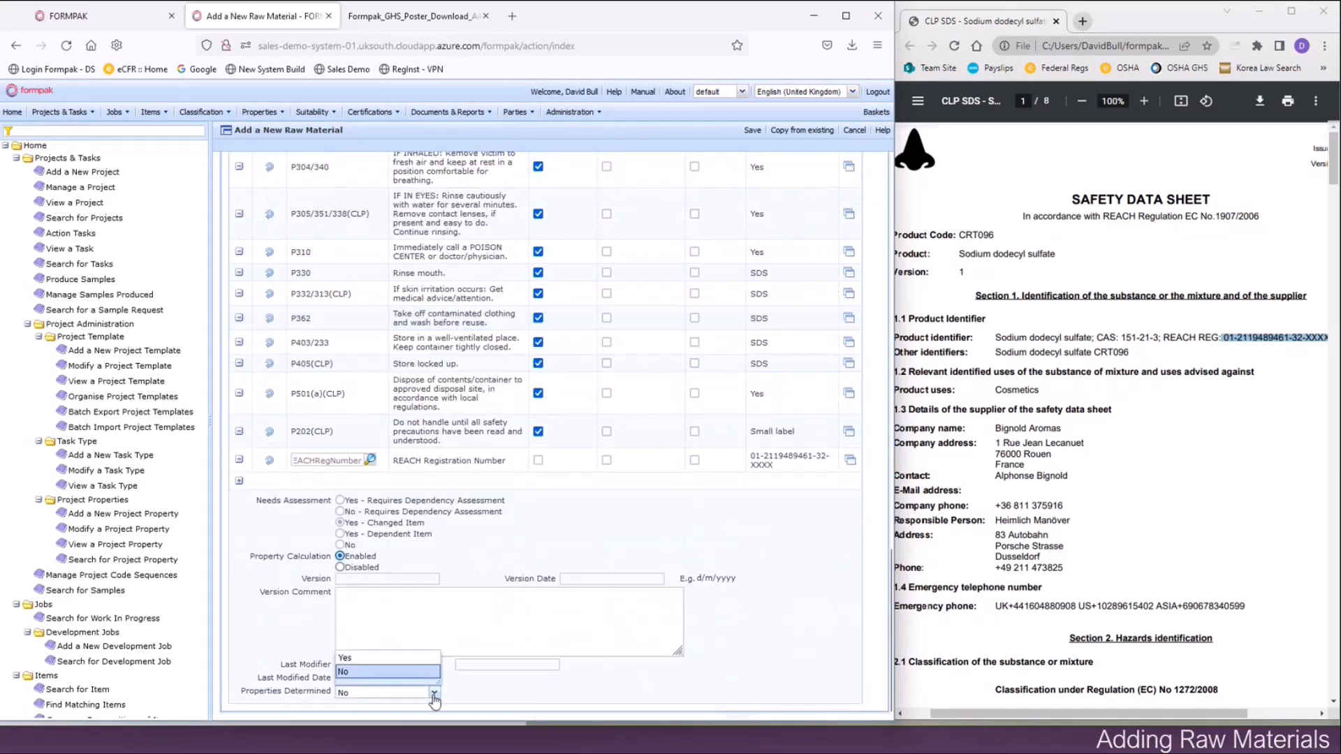
left_click(420, 658)
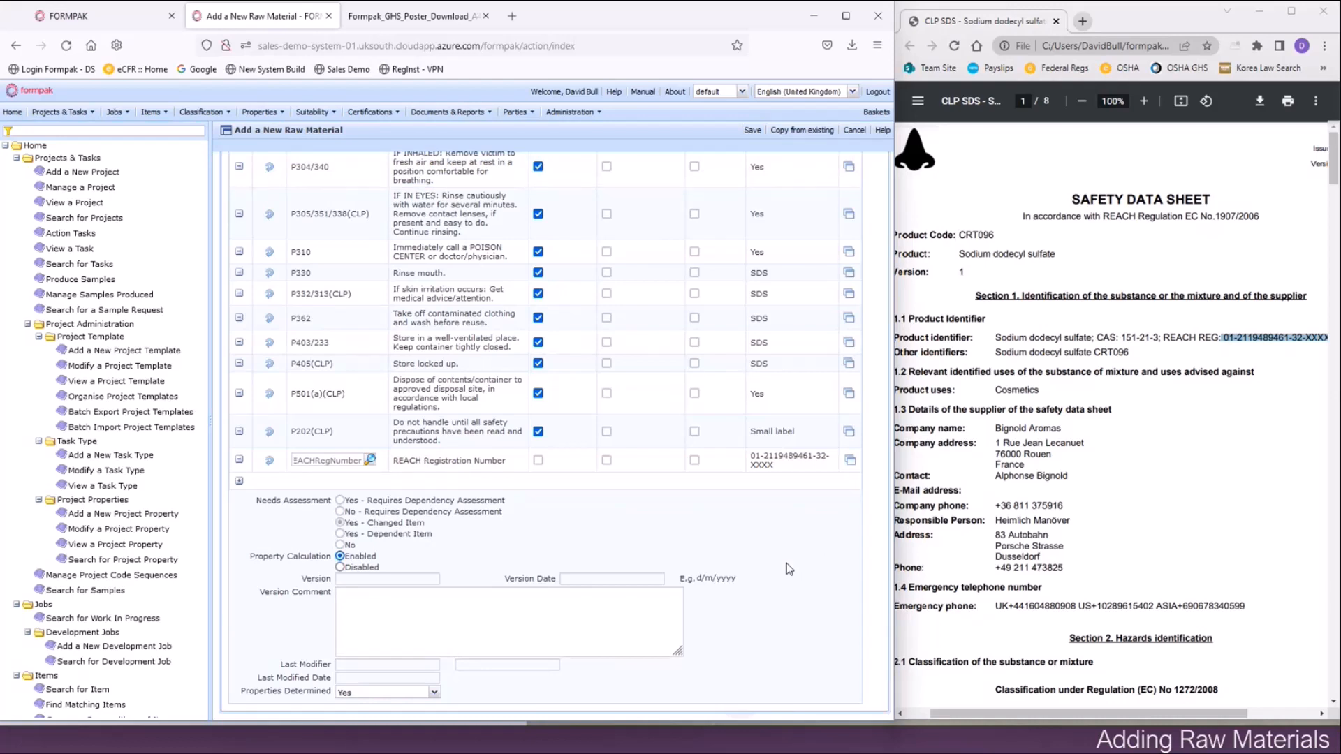
left_click(752, 132)
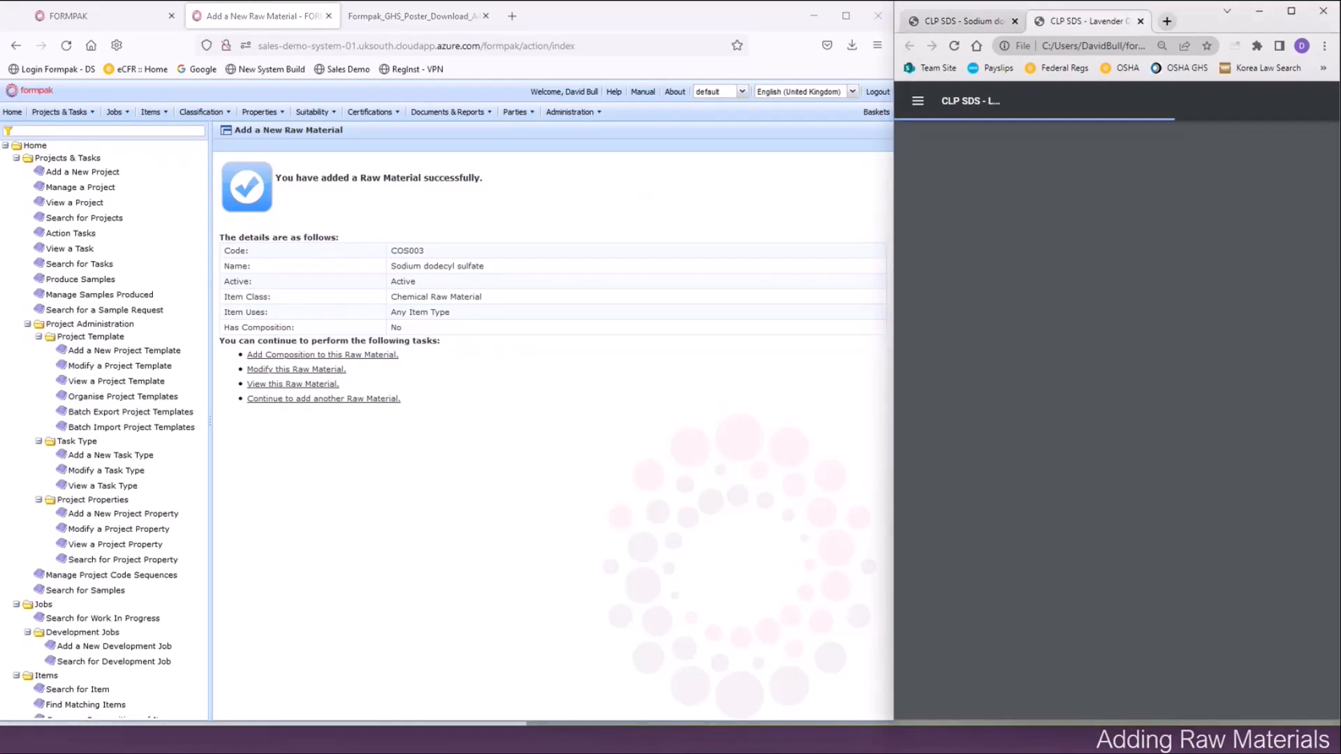
View the existing Lavender oil raw material, RM0060, alongside the hazards identification in the Lavender Oil 100% Natural & Organic safety data sheet.
left_click(1143, 102)
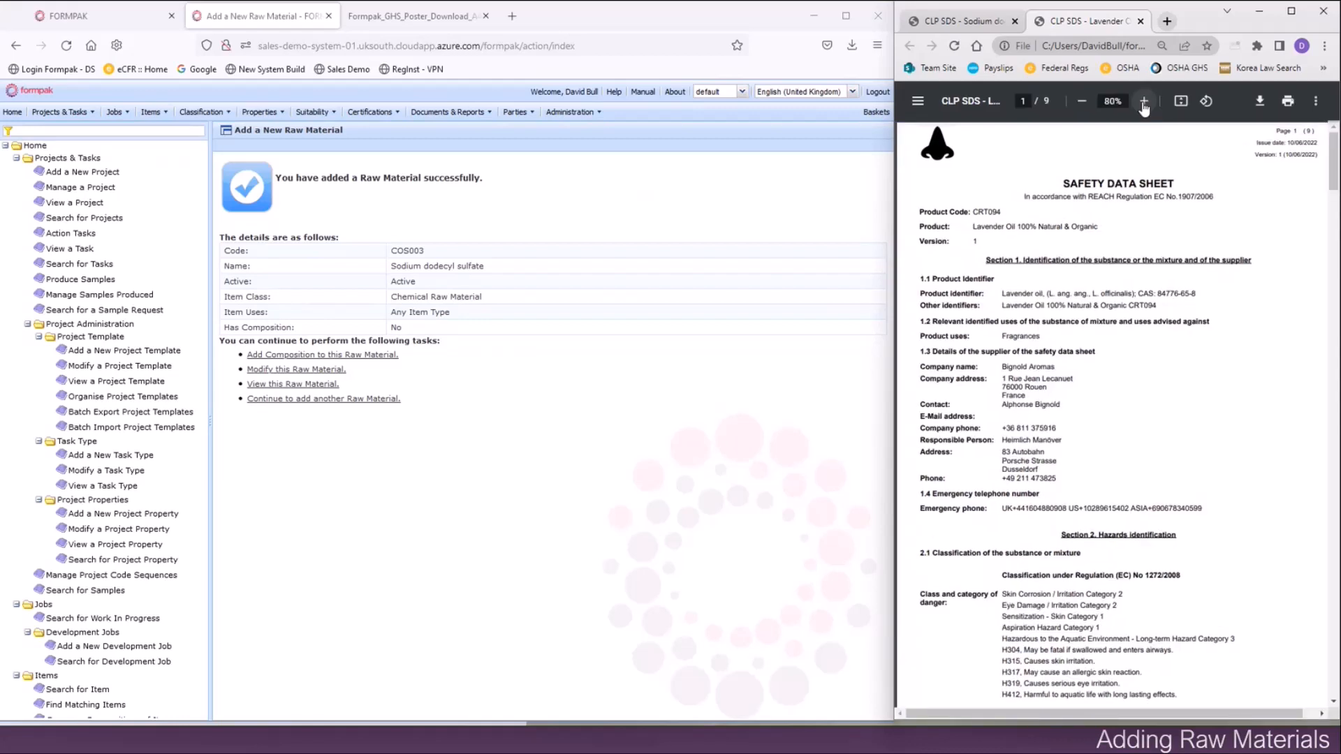
left_click(1143, 102)
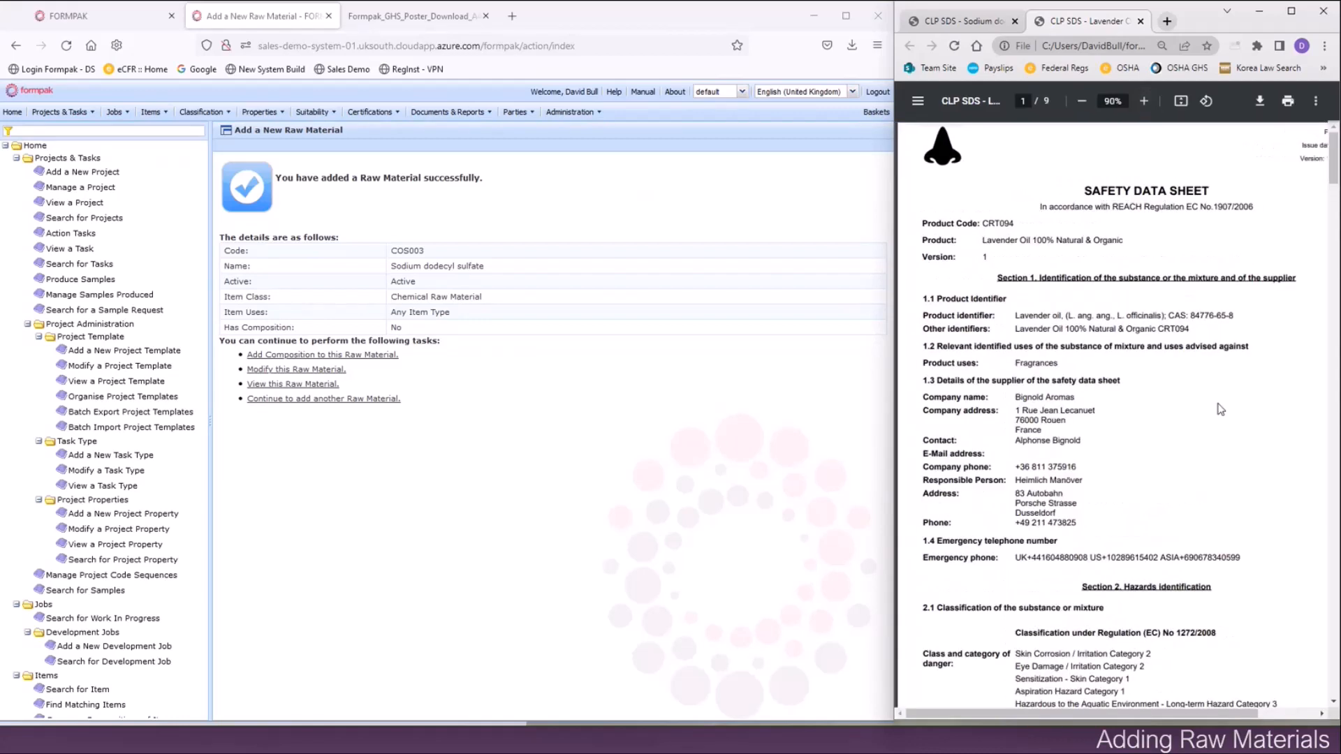
left_click(124, 132)
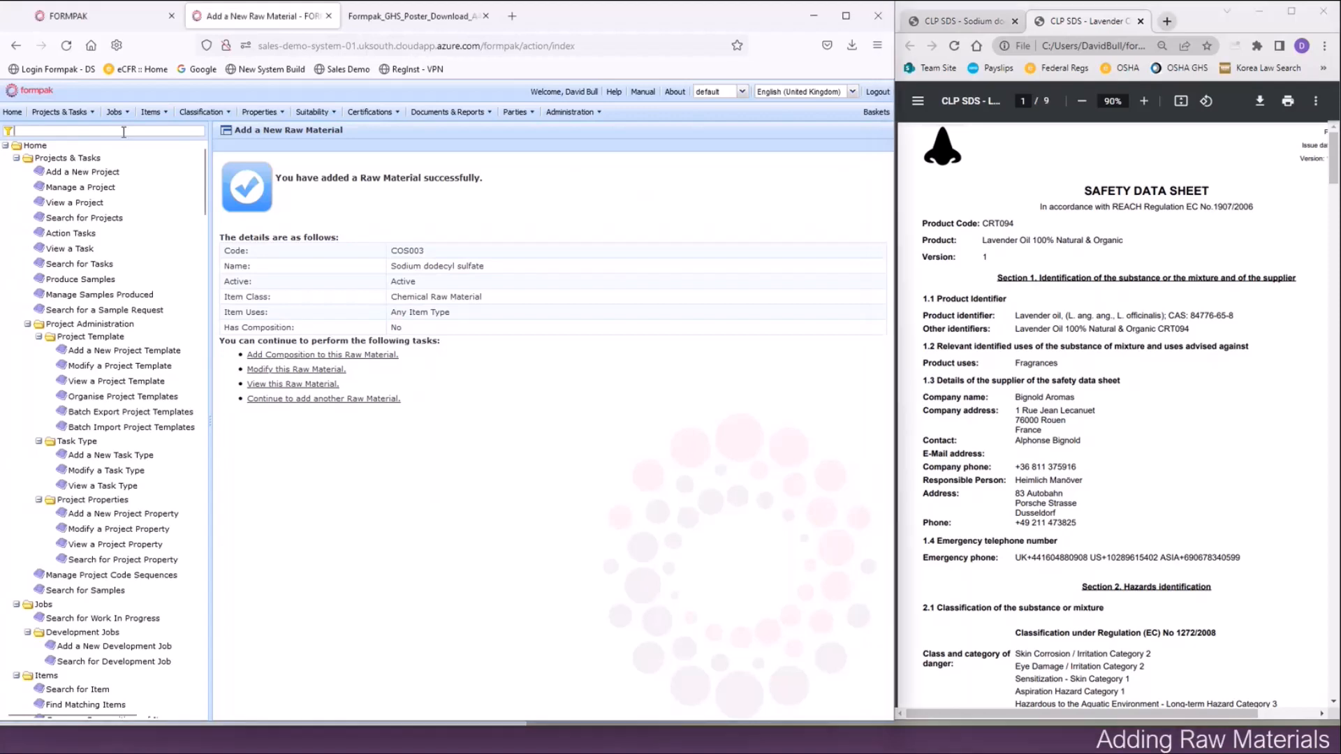
type("view ")
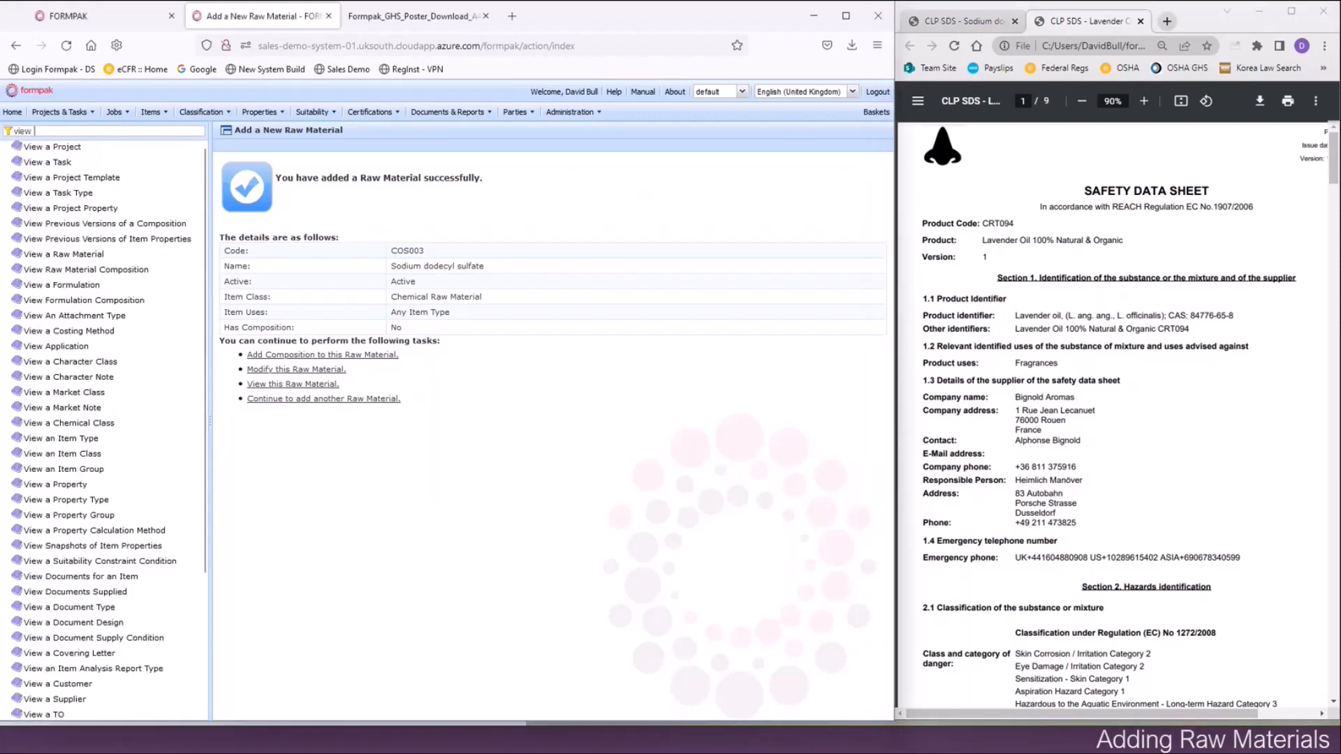
type("raw")
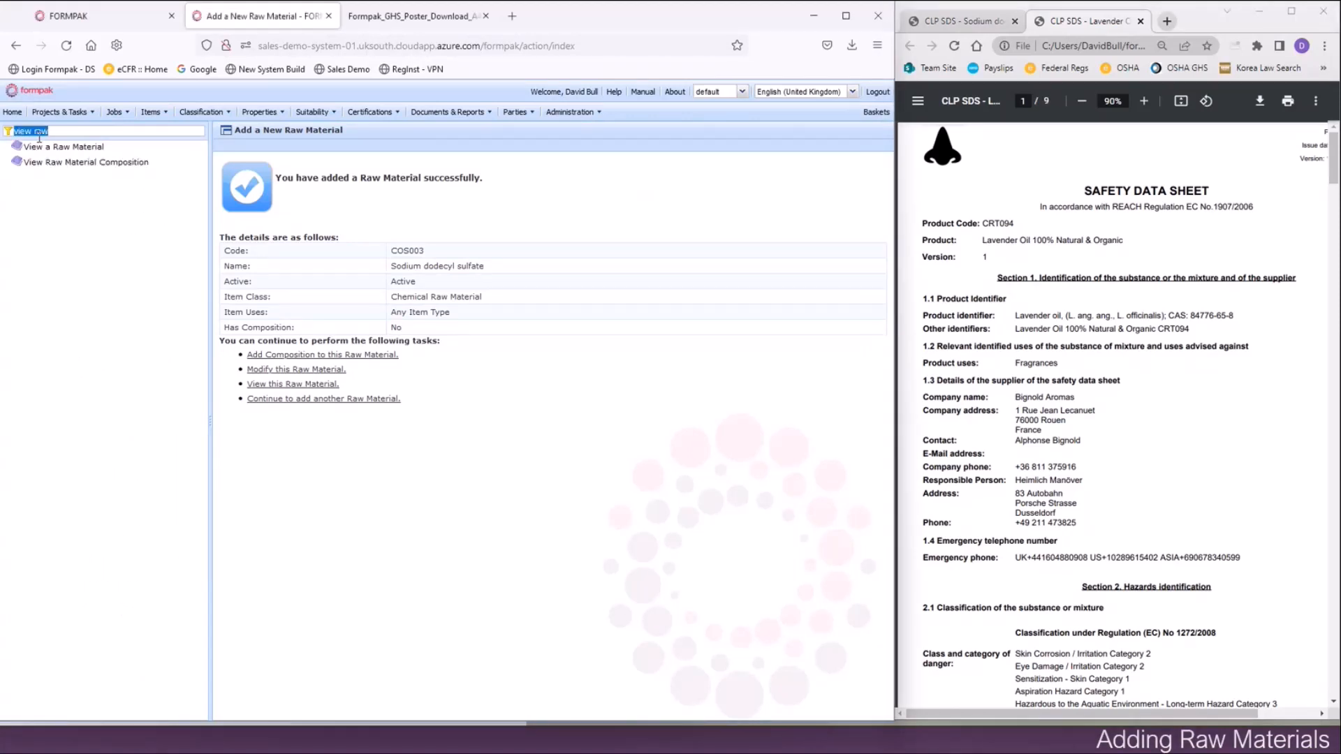
left_click(77, 148)
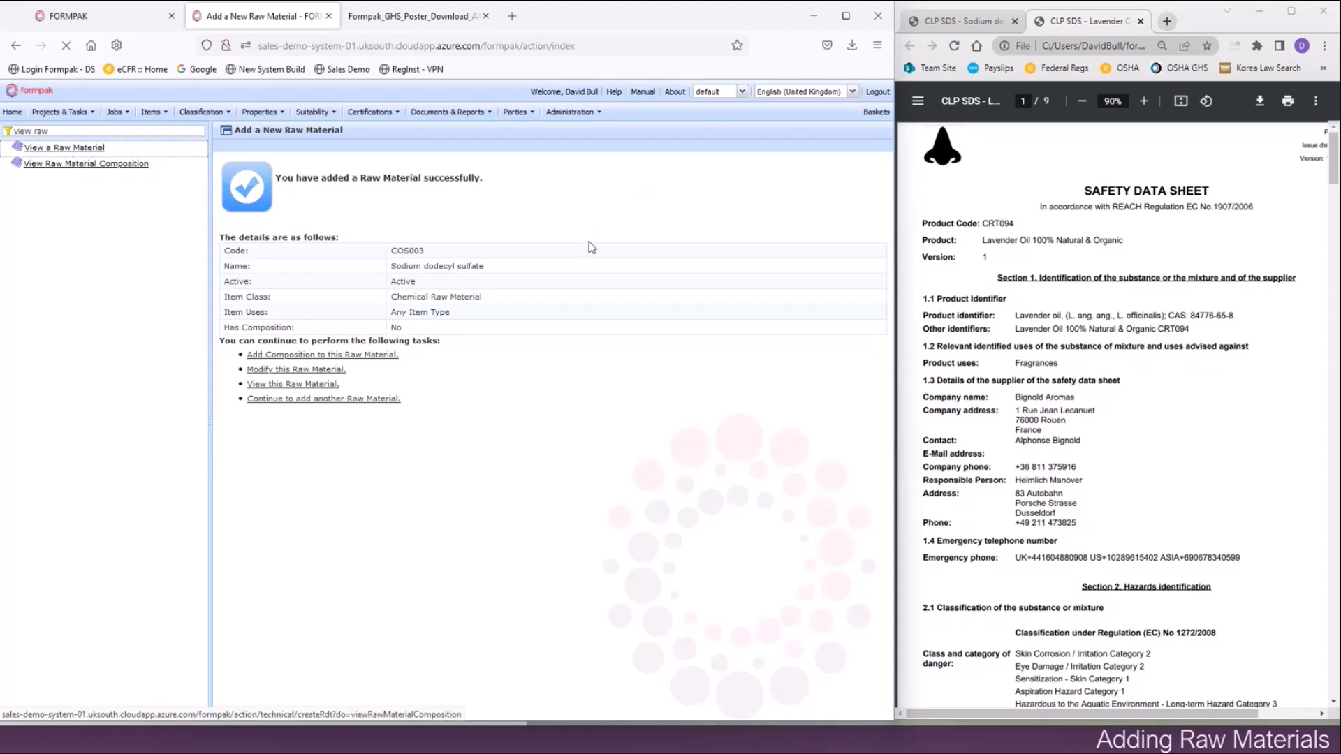
type("lavender")
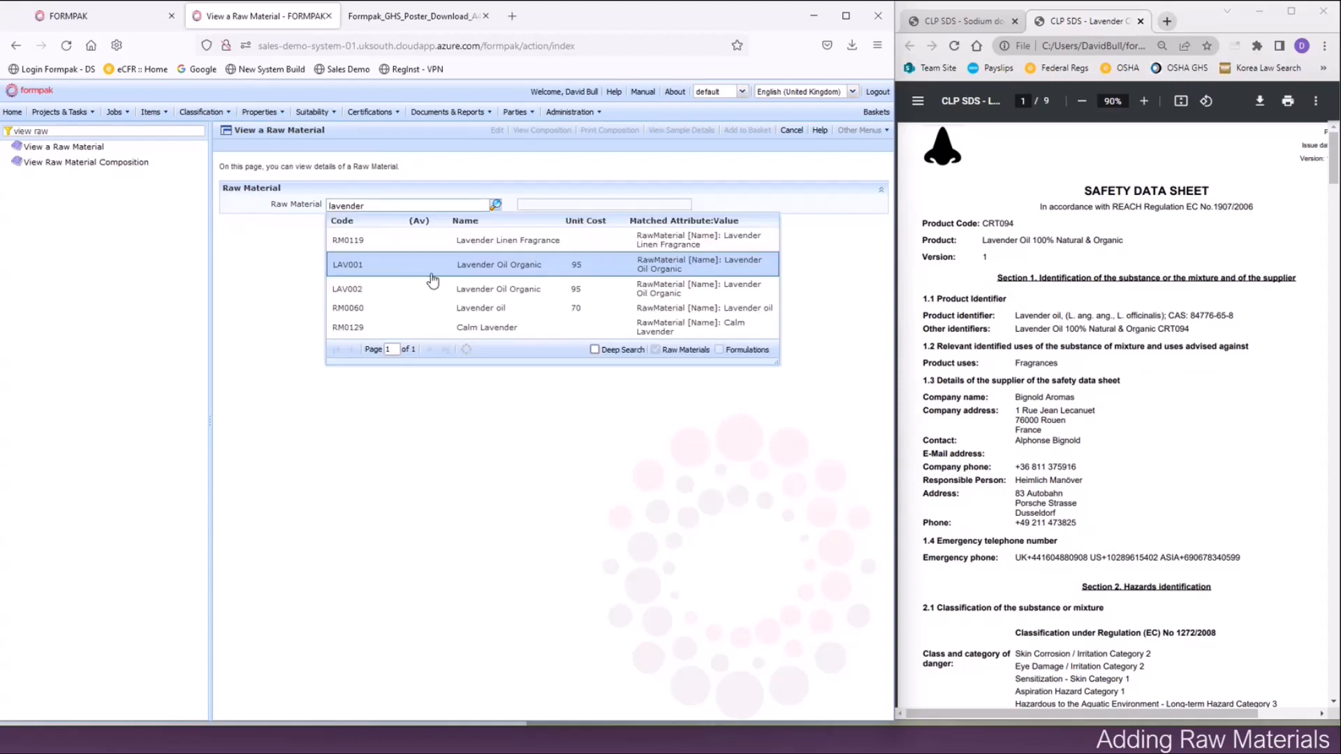
left_click(423, 311)
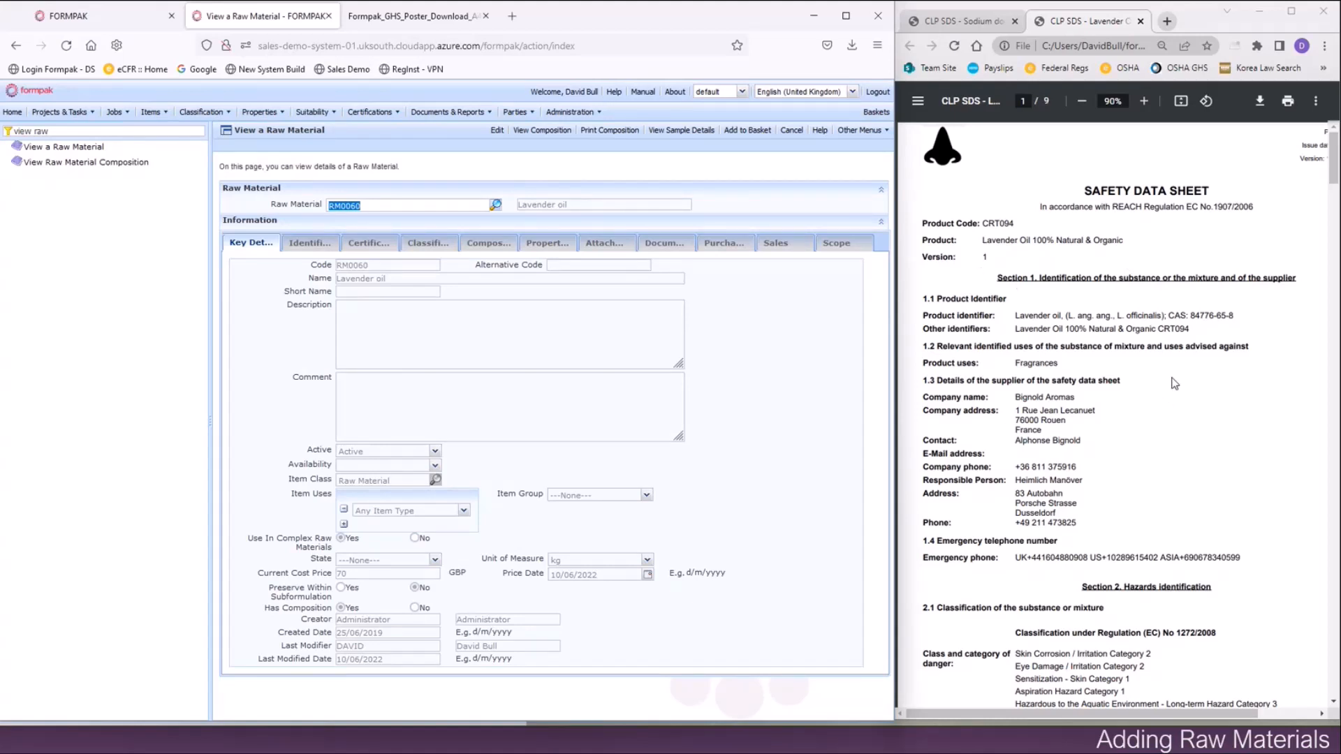
scroll(1175, 383, "down", 4)
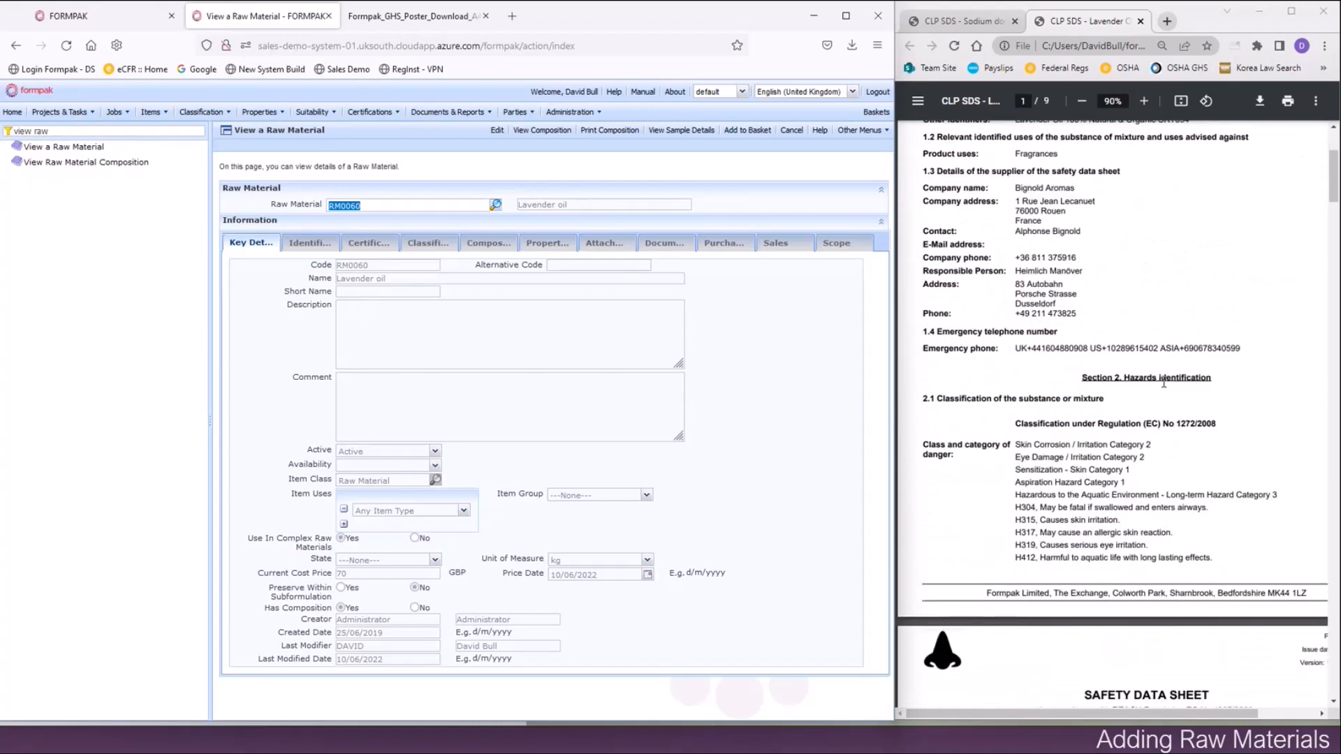
scroll(1164, 383, "up", 2)
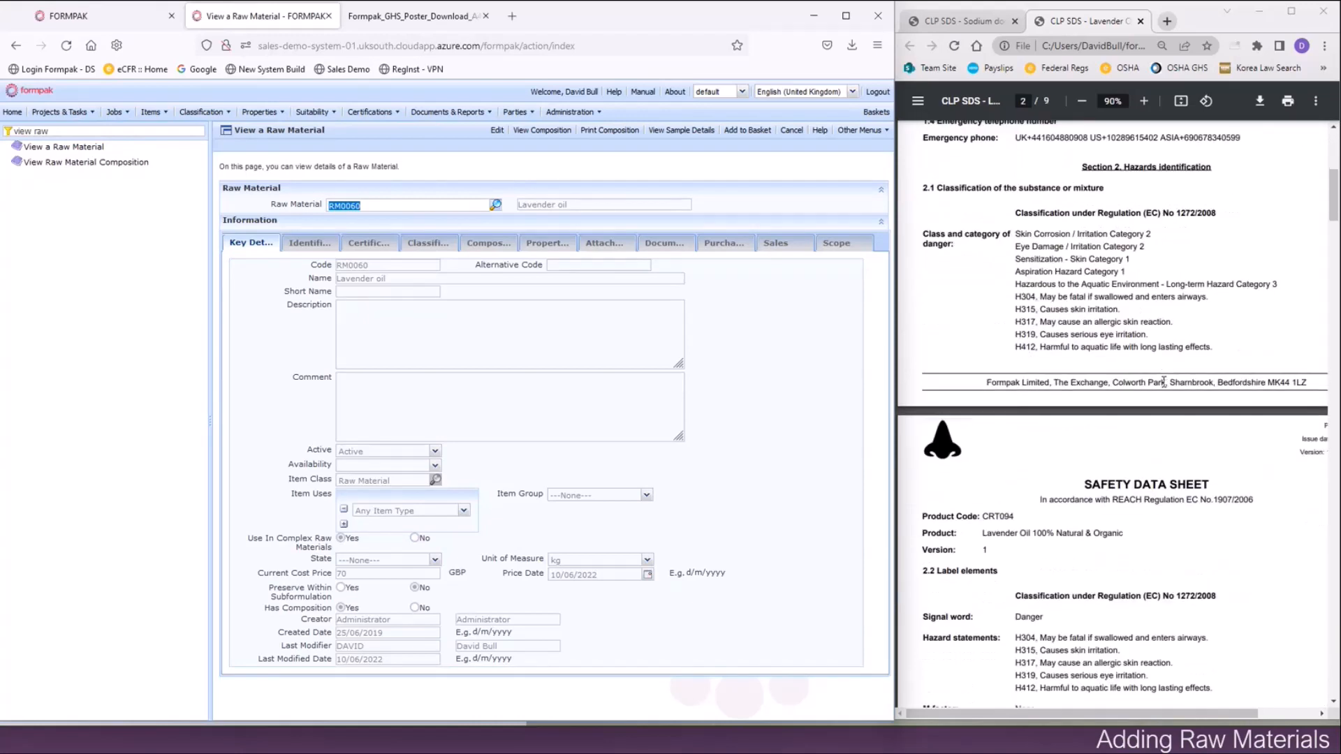
scroll(1163, 382, "up", 4)
Replace the navigation filter text with "add a new raw" to find the function for adding raw materials.
left_click(133, 128)
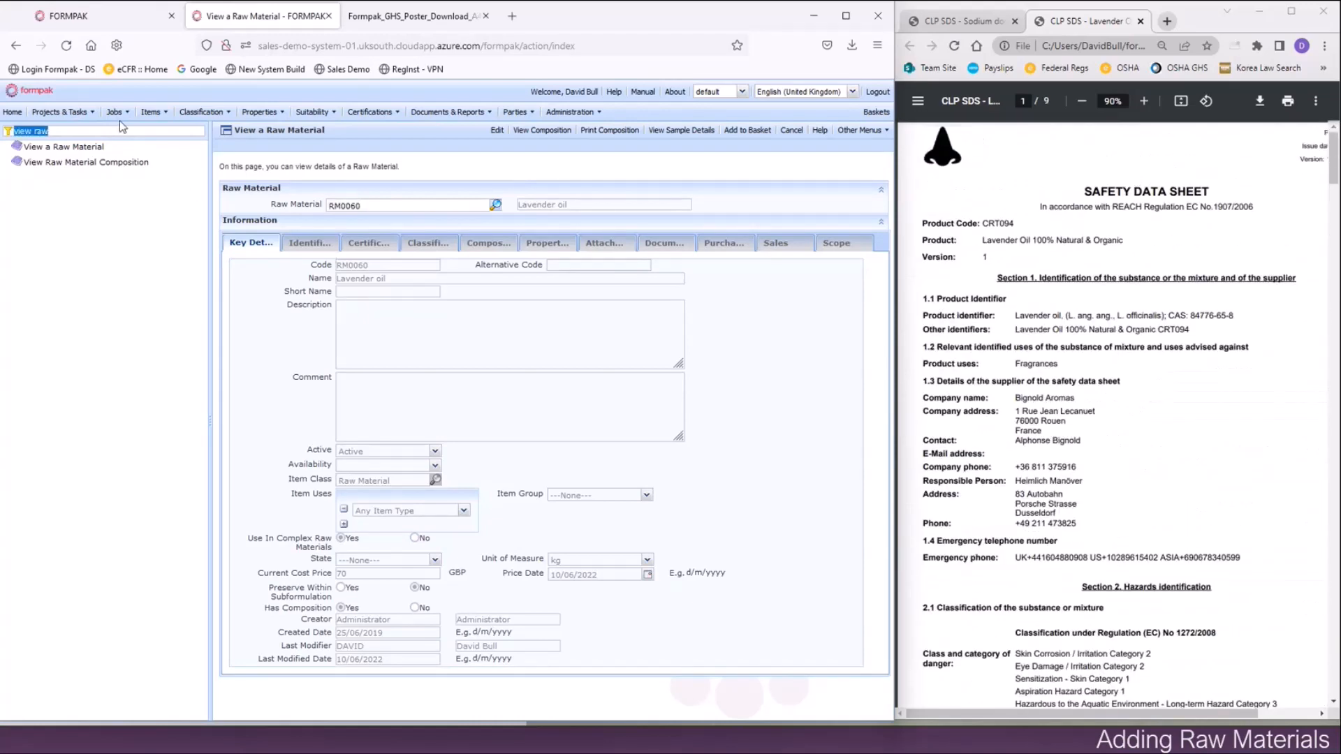
left_click(133, 130)
triple_click(132, 131)
left_click(132, 131)
key("BackSpace")
key("BackSpace")
key("BackSpace")
key("BackSpace")
key("BackSpace")
key("BackSpace")
key("BackSpace")
key("BackSpace")
type("add a new")
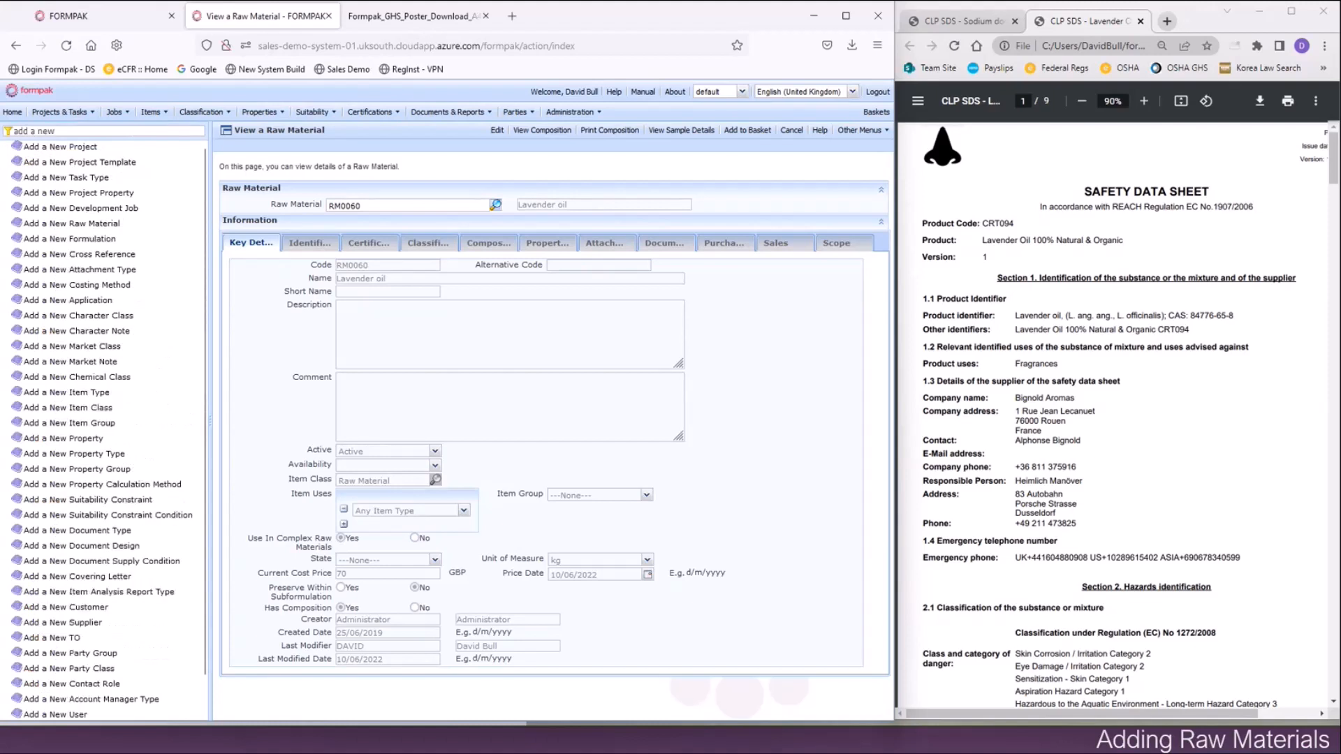
type(" raw")
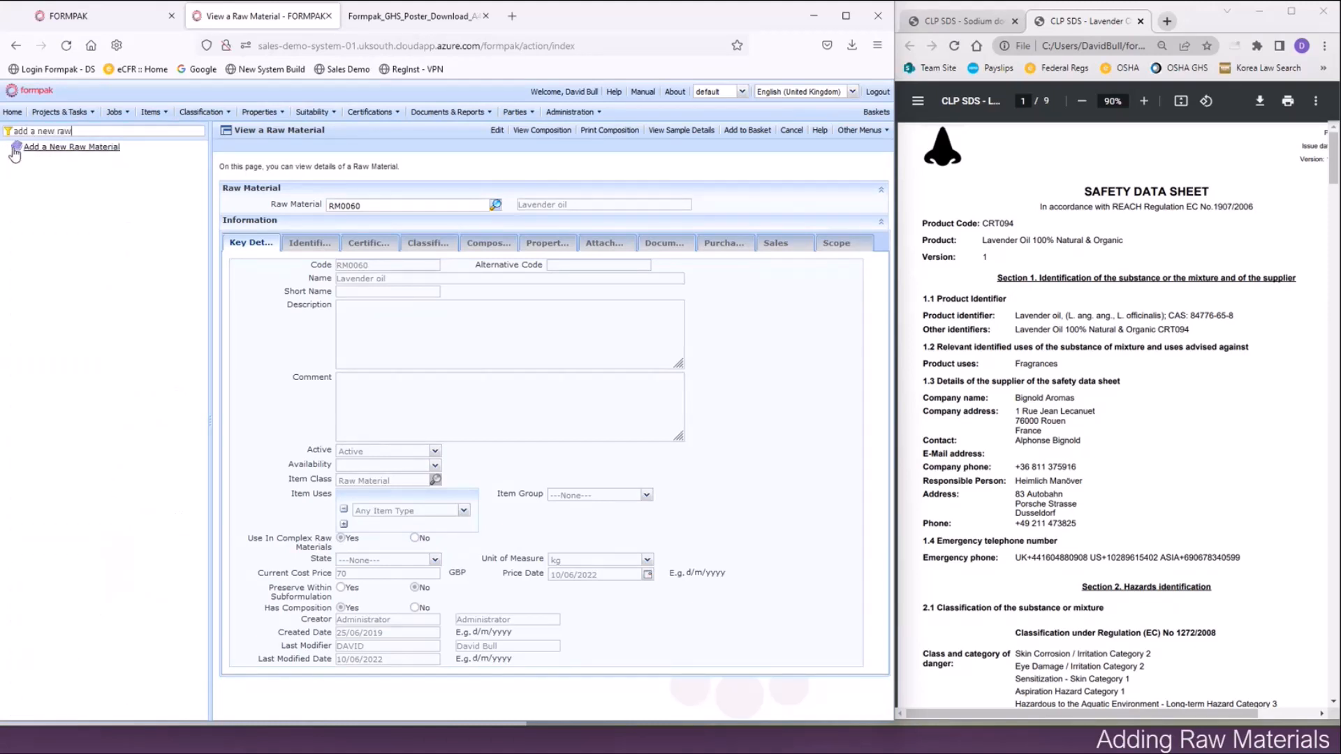
Open the Add a New Raw Material page in a separate browser tab and display it with the full Formpak navigation.
right_click(75, 150)
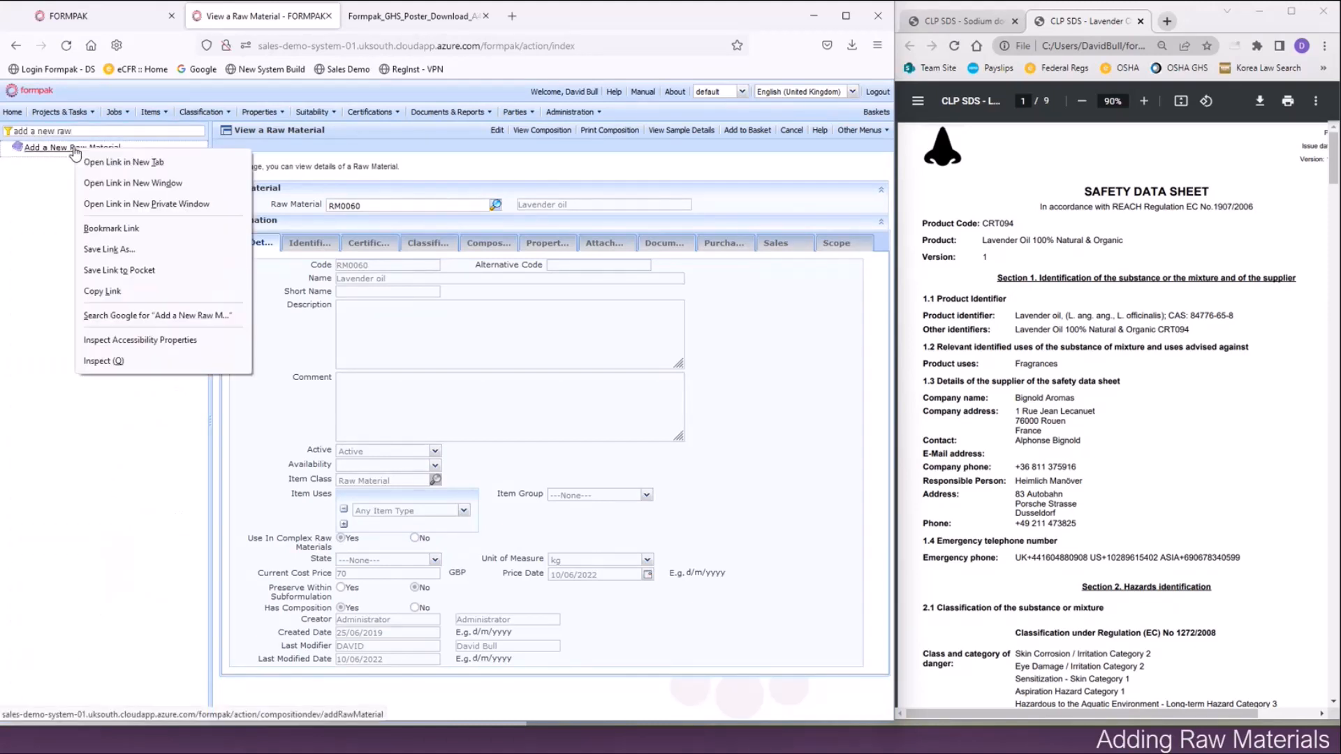
left_click(100, 165)
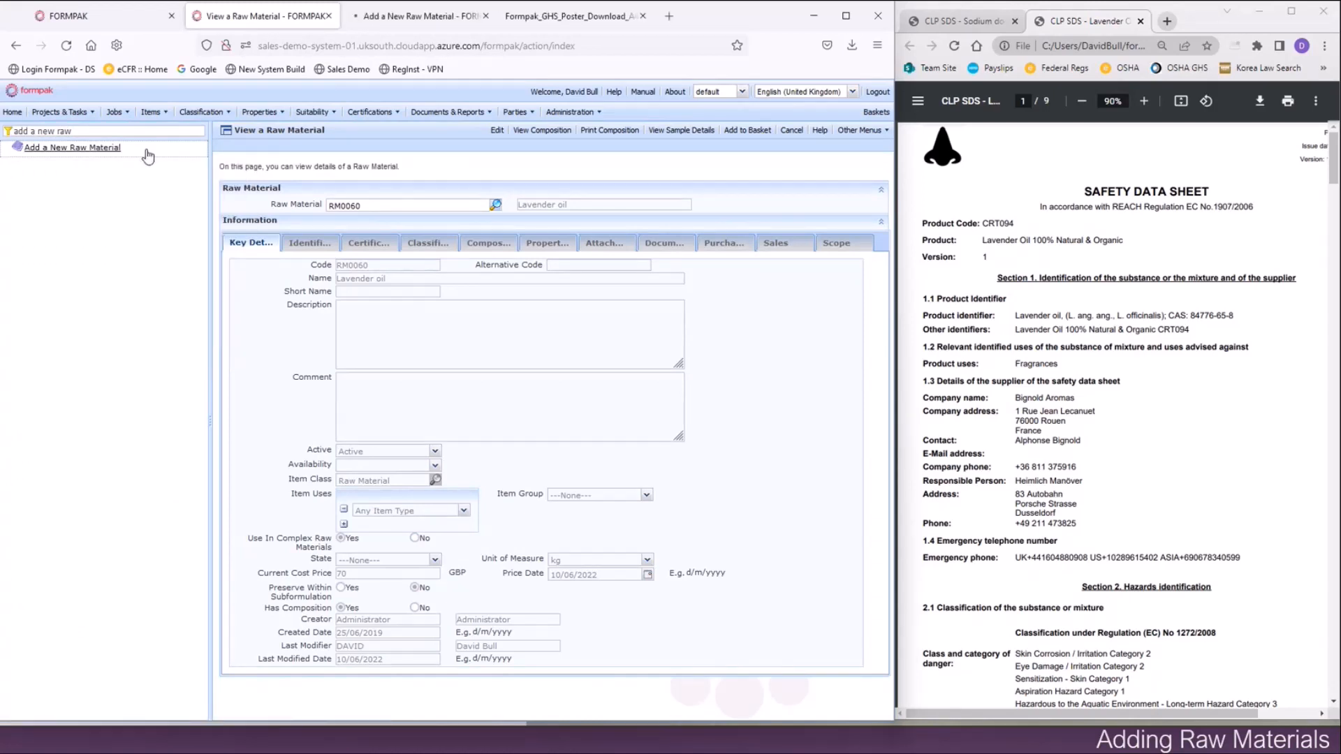
left_click(403, 19)
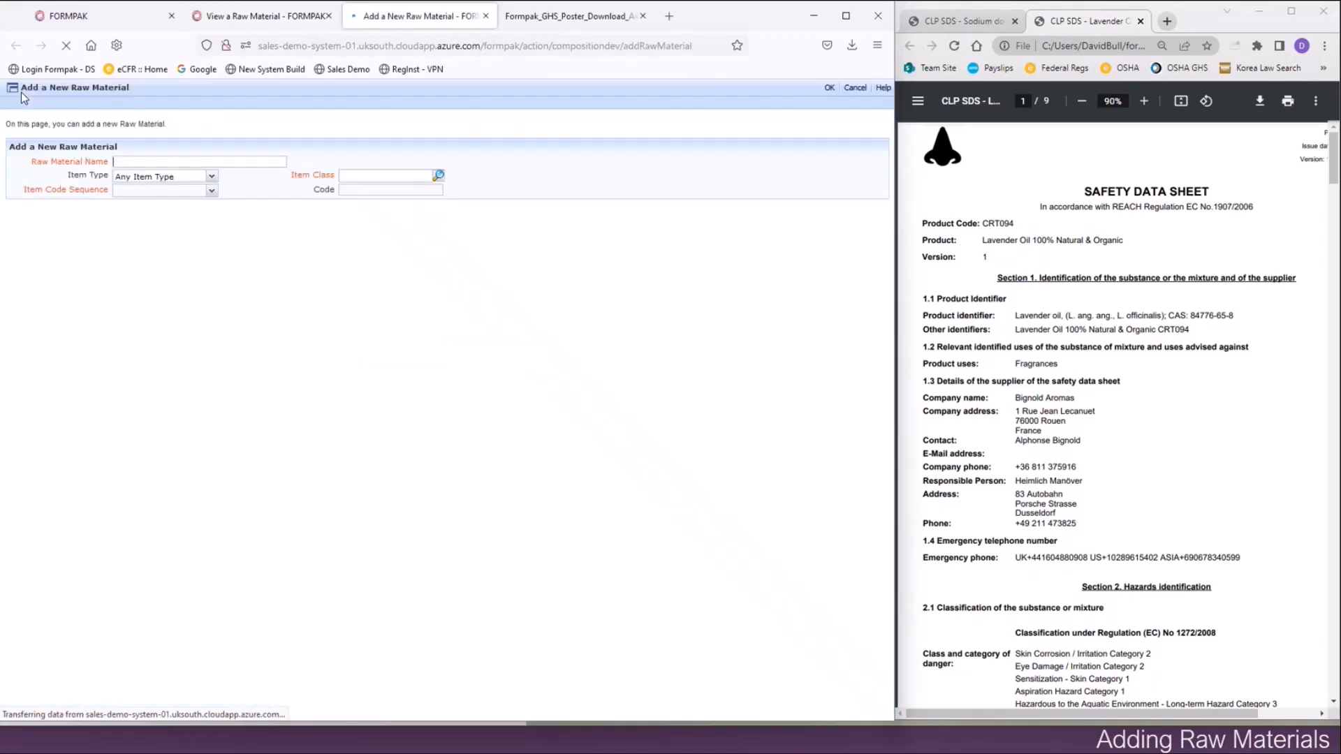
left_click(12, 88)
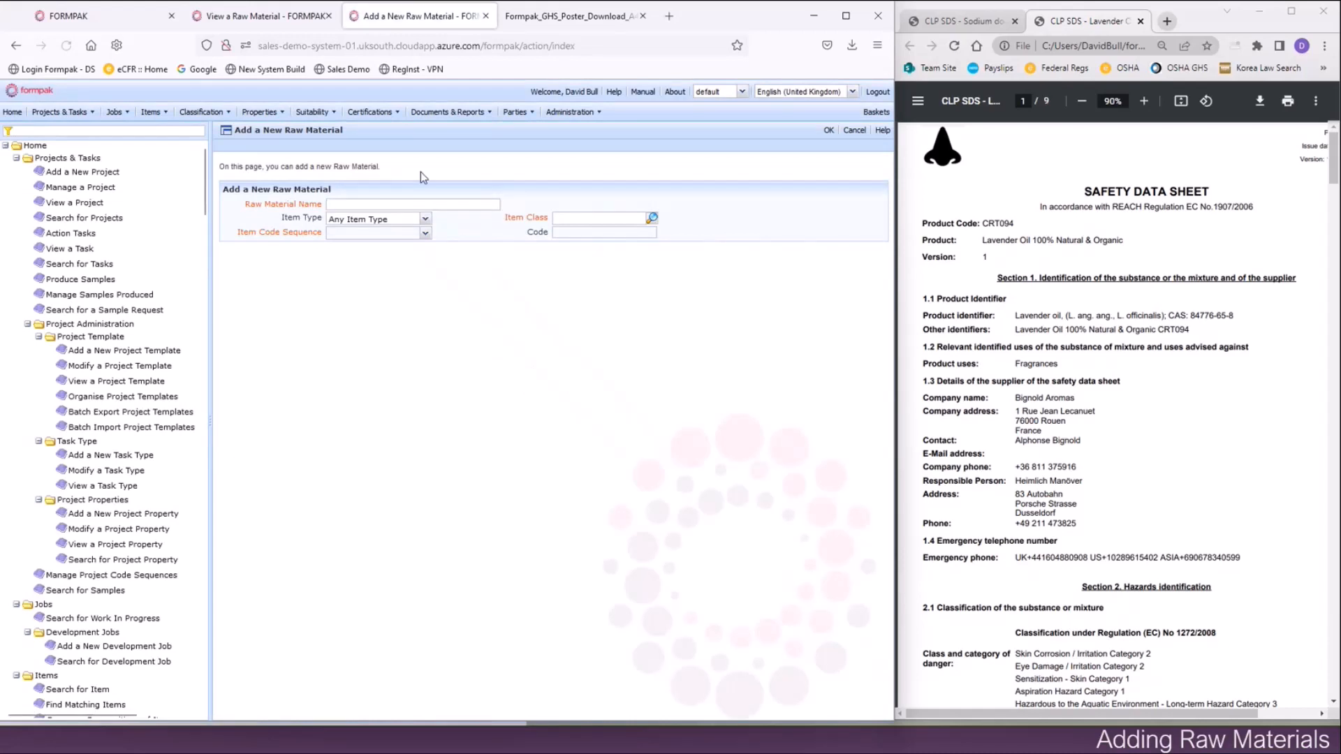
Name the new raw material Lavender Oil Organic, with item class Fragrance Raw Material and the Default Code Sequence.
left_click(433, 204)
type("Laven")
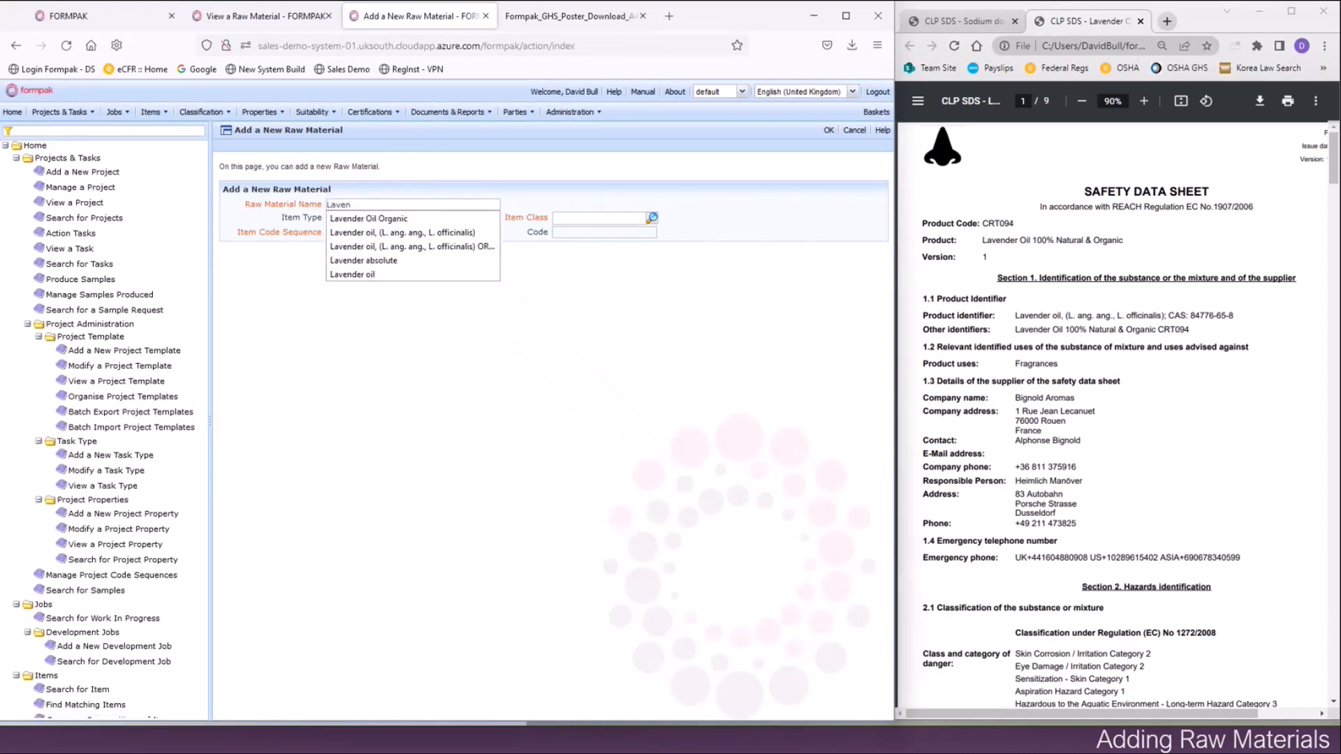
left_click(432, 218)
type("fr")
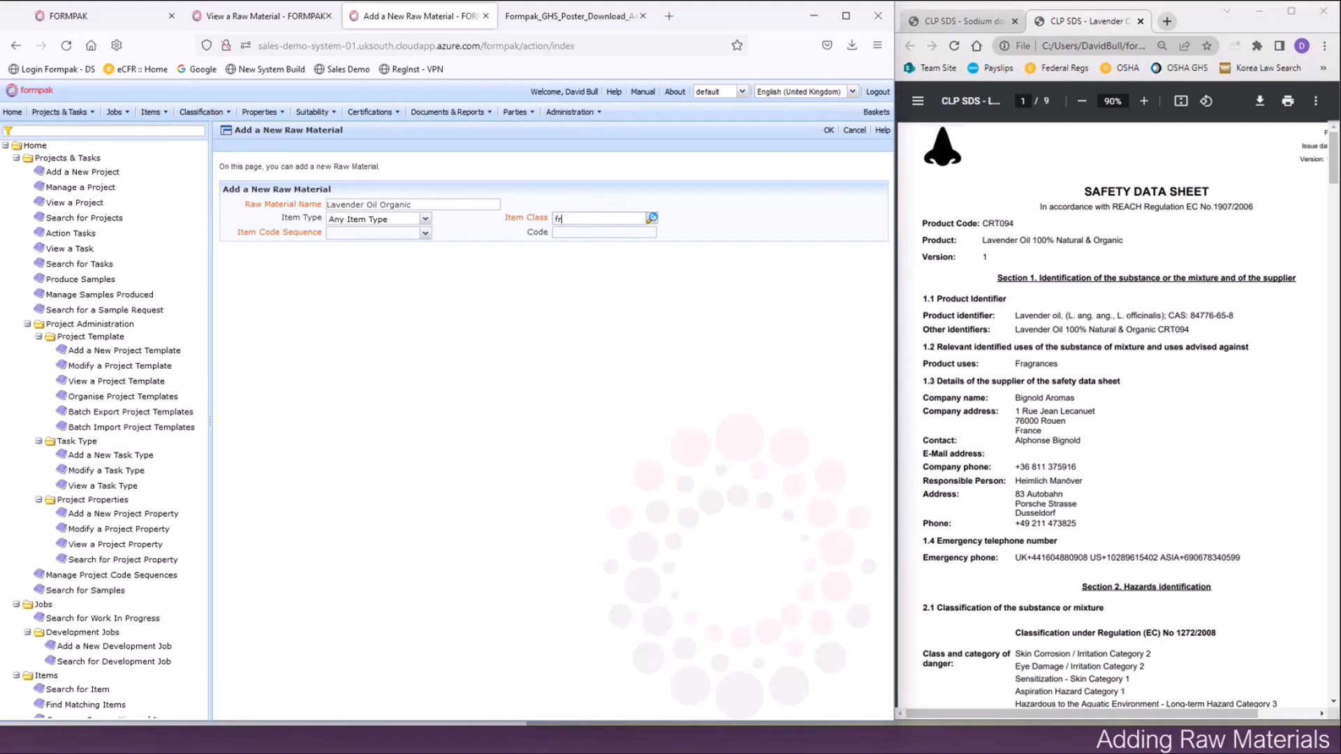
left_click(590, 252)
left_click(425, 233)
left_click(394, 282)
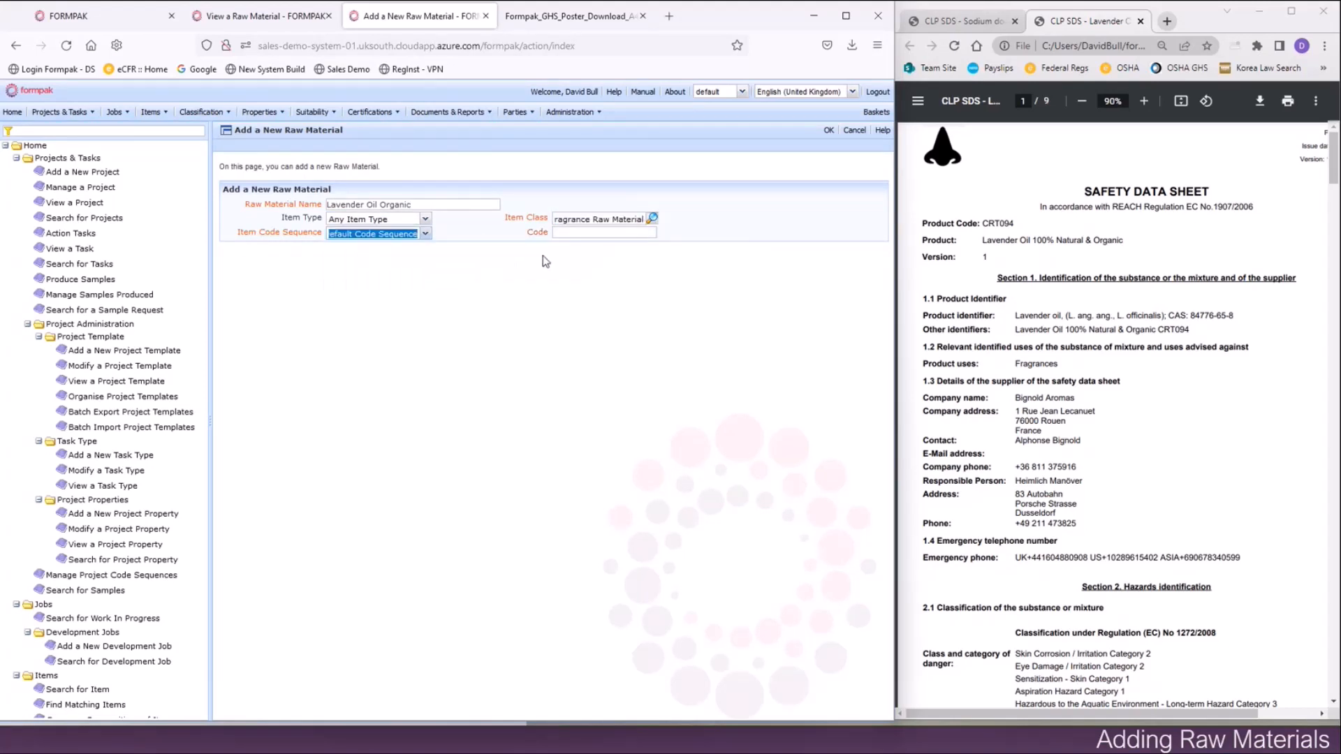
Give the new raw material the code LAV003 and continue to its detailed entry form.
left_click(578, 234)
type("LAV0")
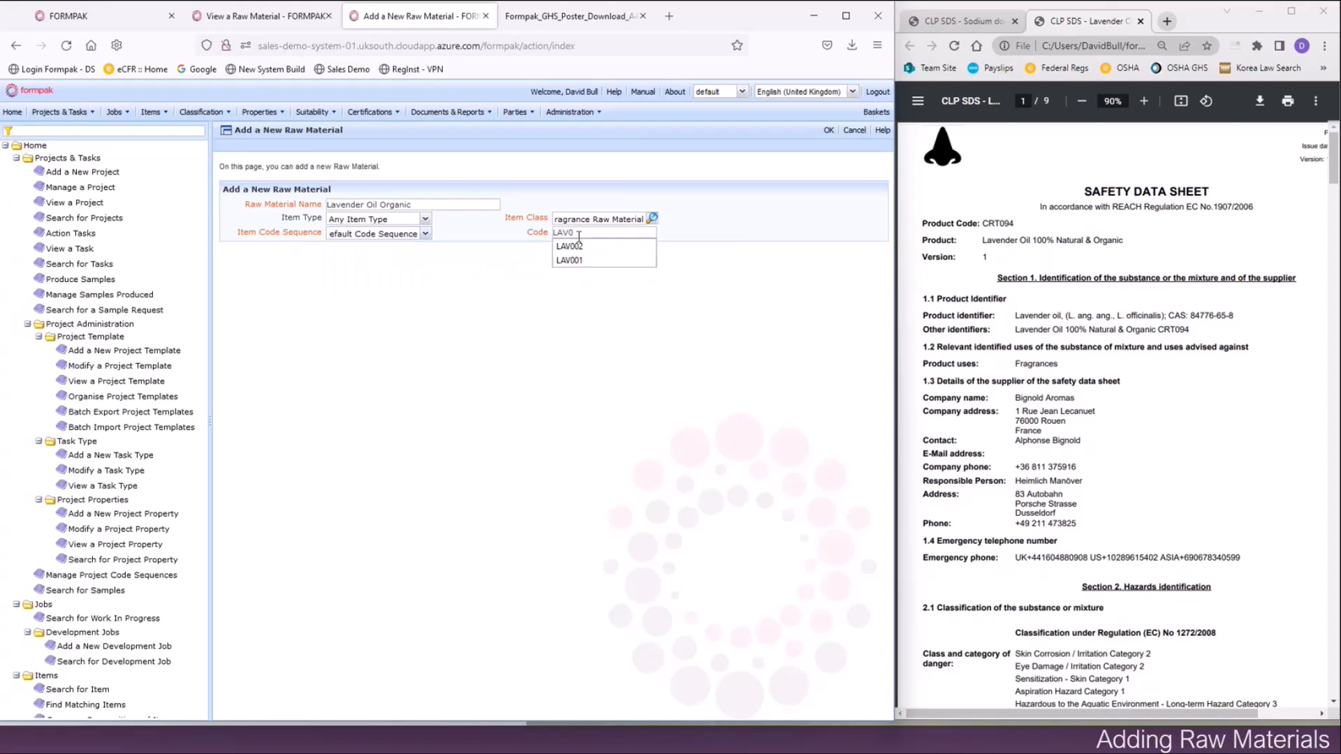
type("06")
type("3")
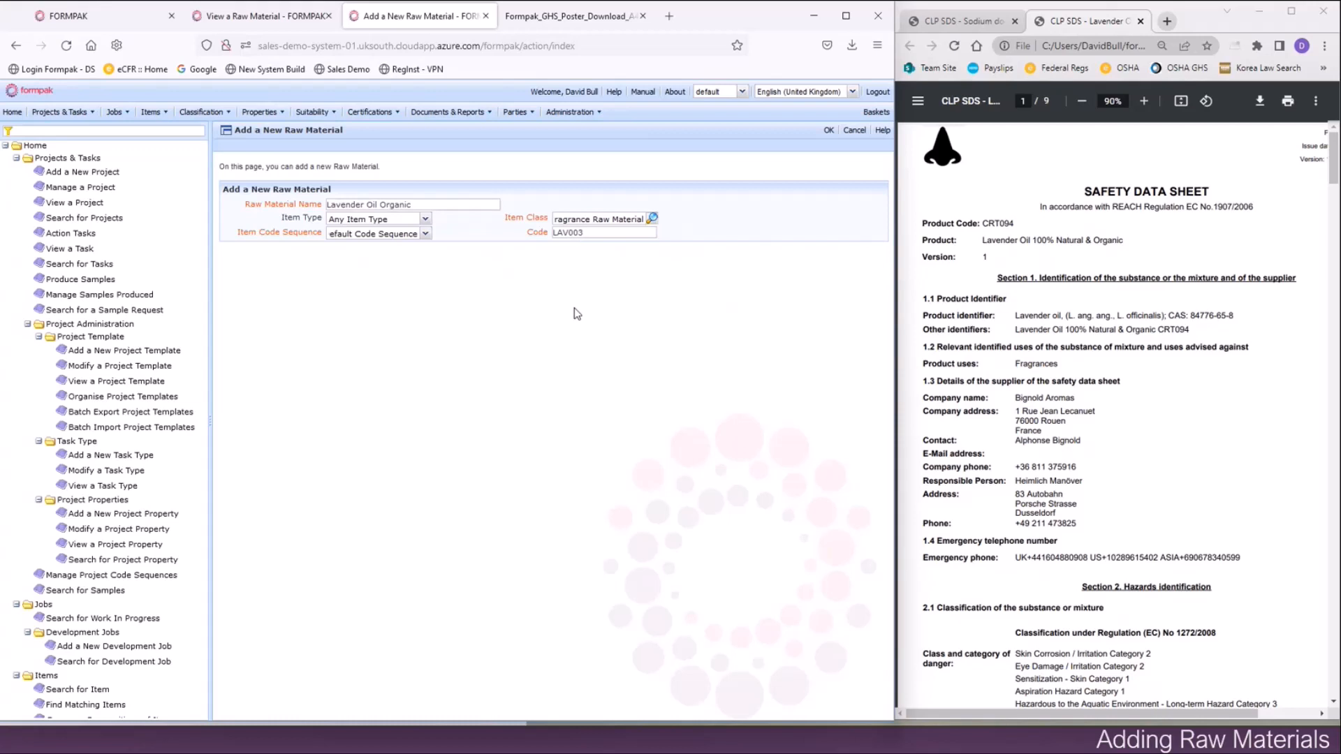
left_click(827, 136)
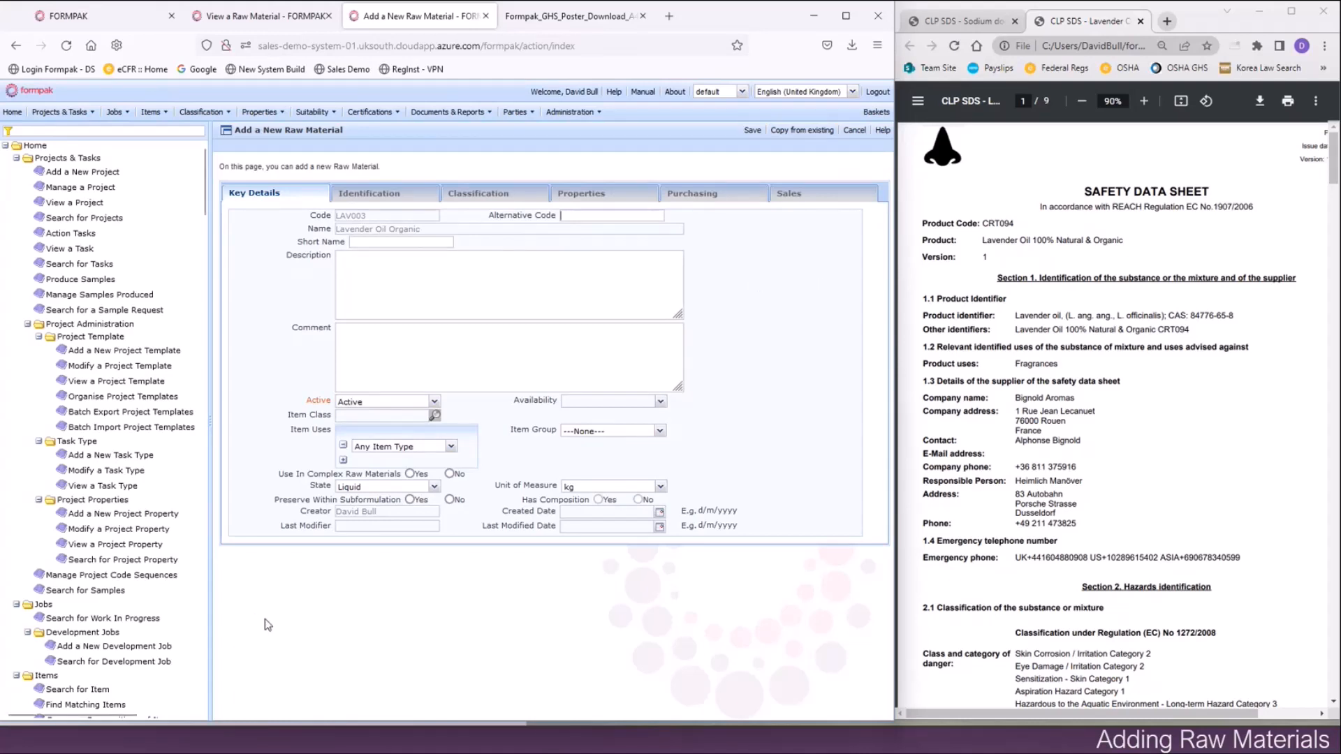
Copy the properties and composition from the existing raw material RM0060, Lavender oil, into the new raw material.
left_click(796, 131)
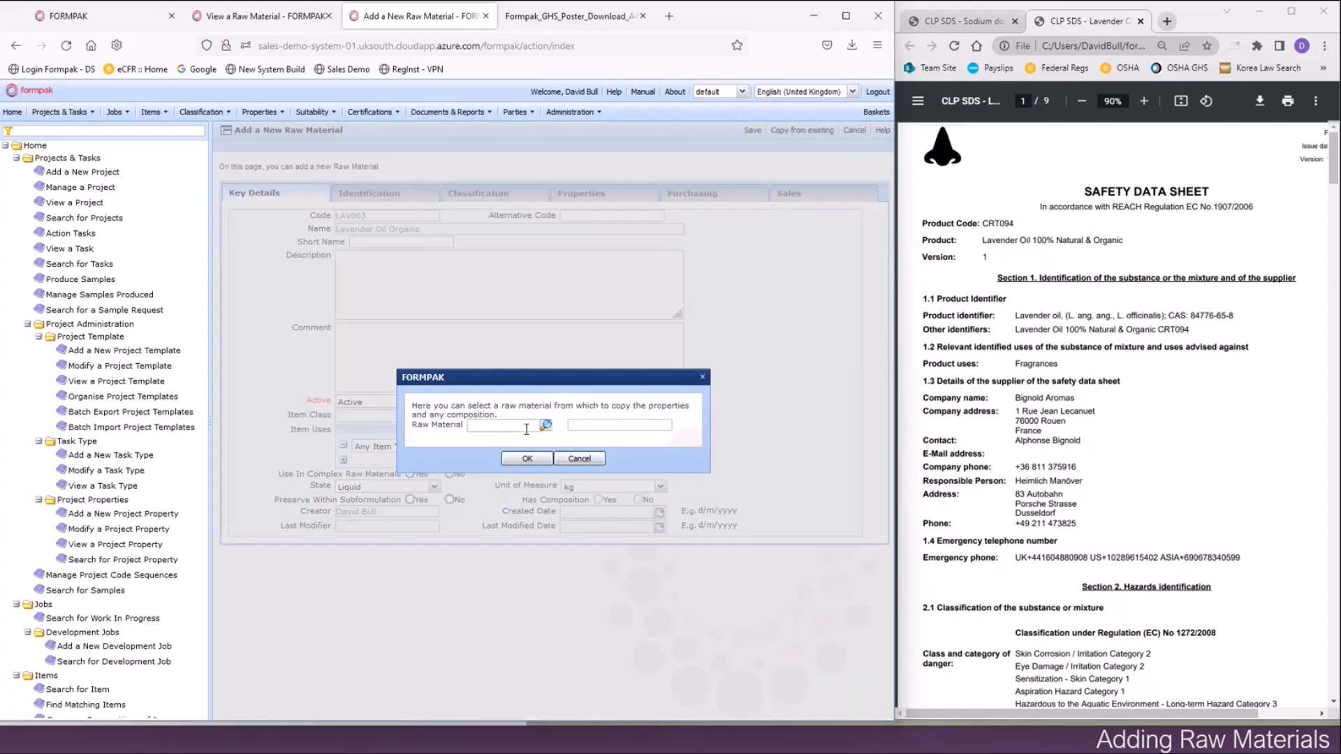
type("lavender")
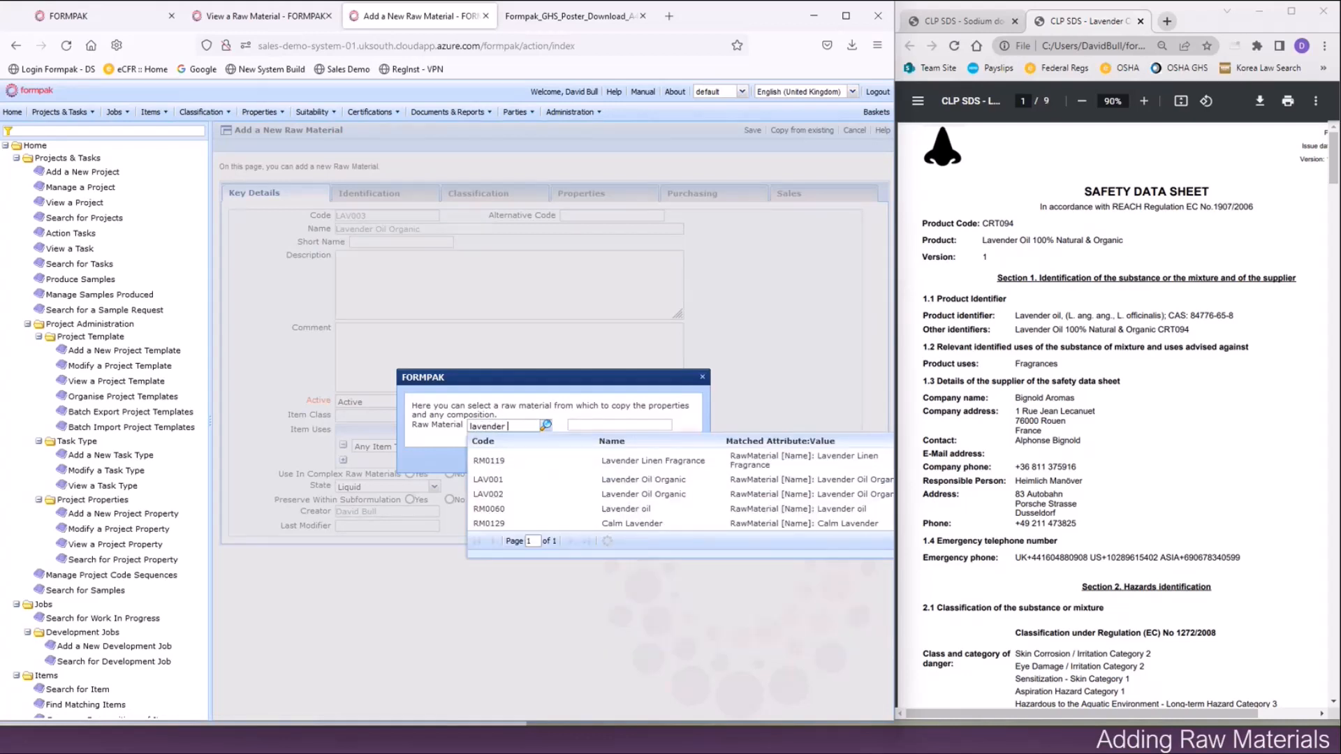
left_click(549, 513)
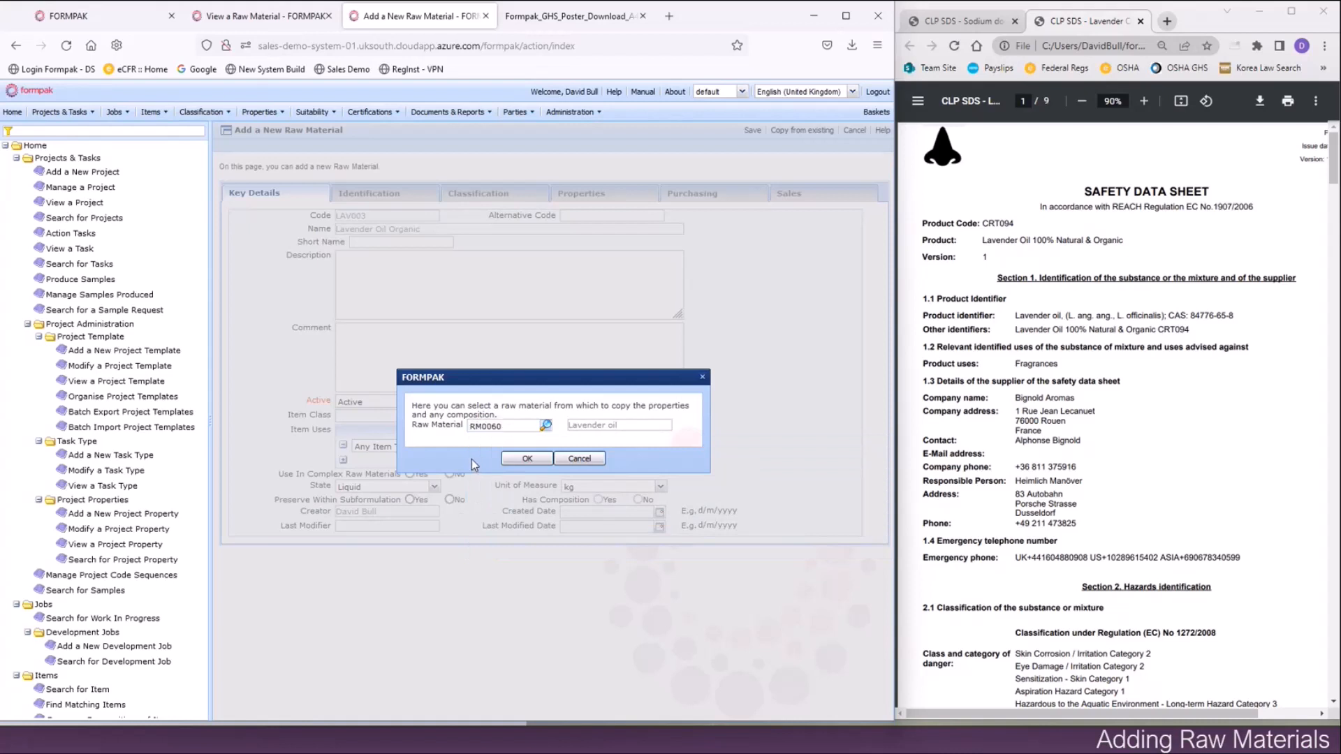
left_click(525, 459)
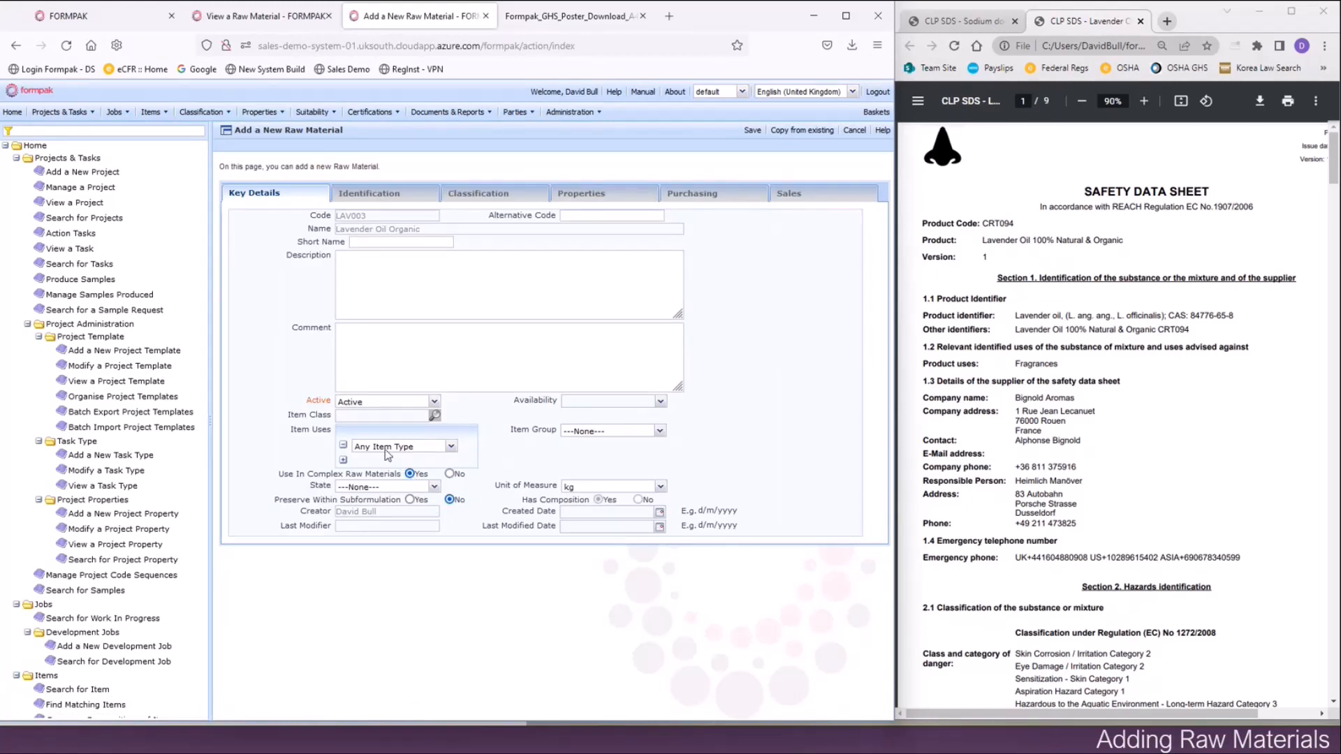
Review the copied identification data, Physical Data and GHS Hazards properties, and purchasing details of the new raw material.
left_click(381, 195)
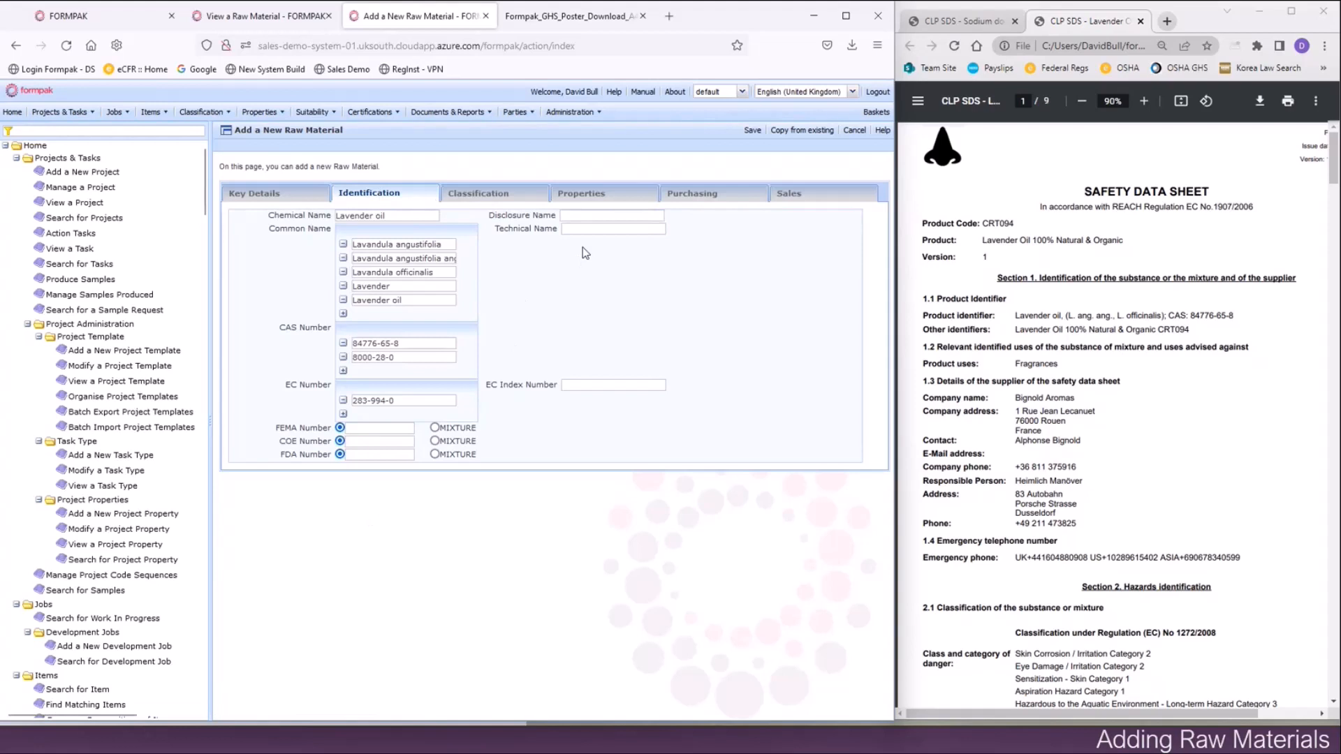
left_click(584, 197)
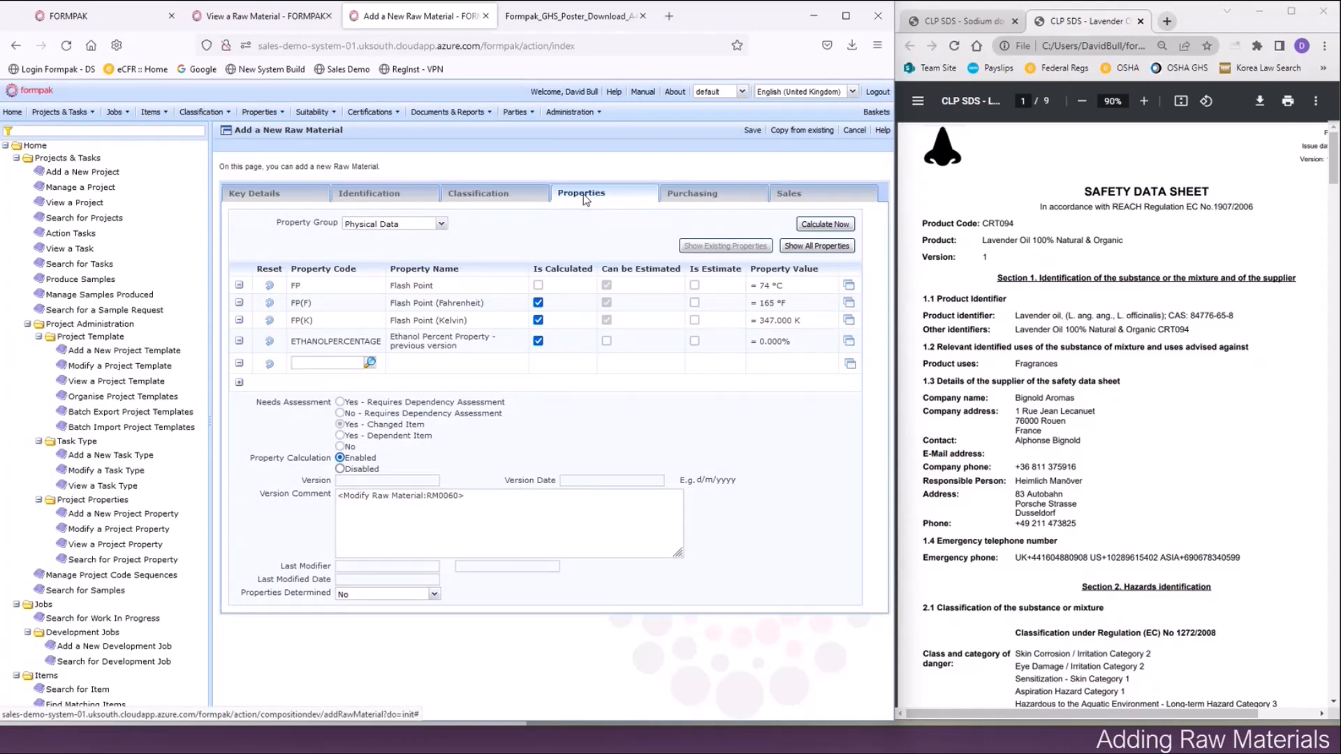
left_click(442, 225)
left_click(402, 337)
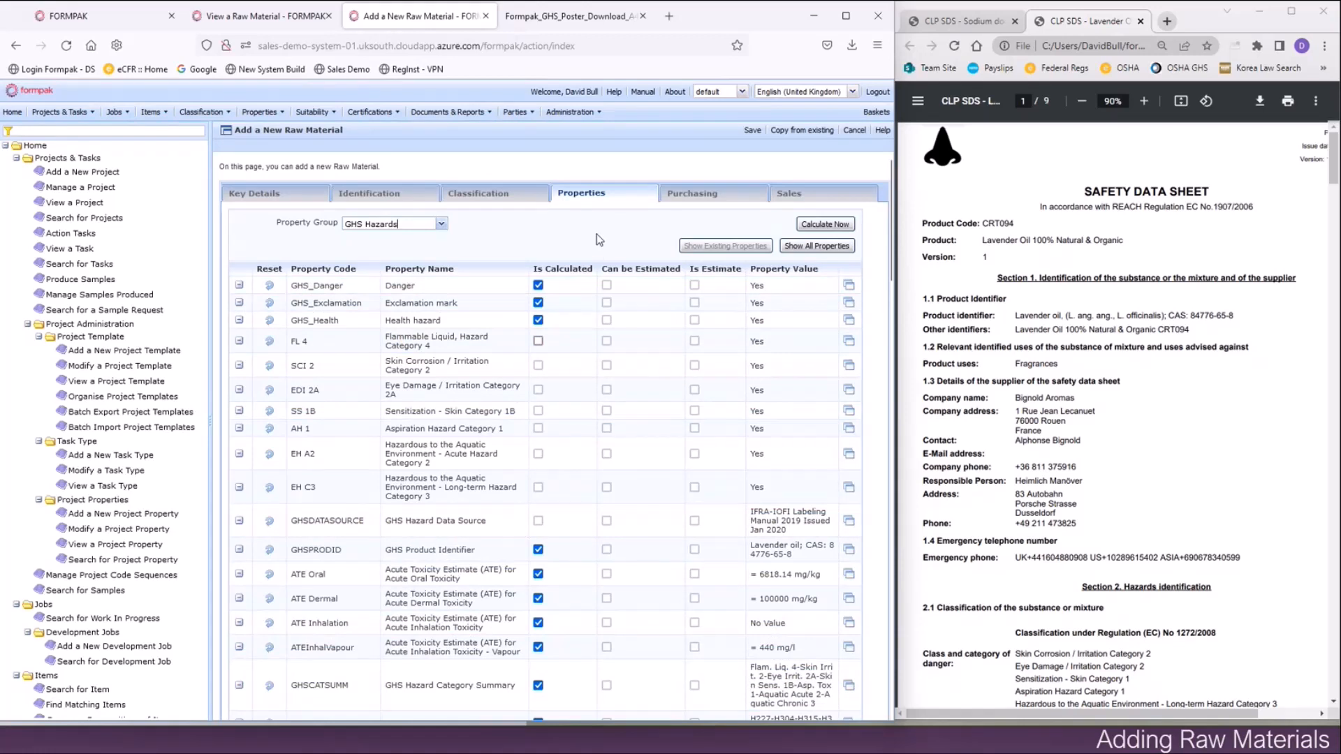
left_click(709, 197)
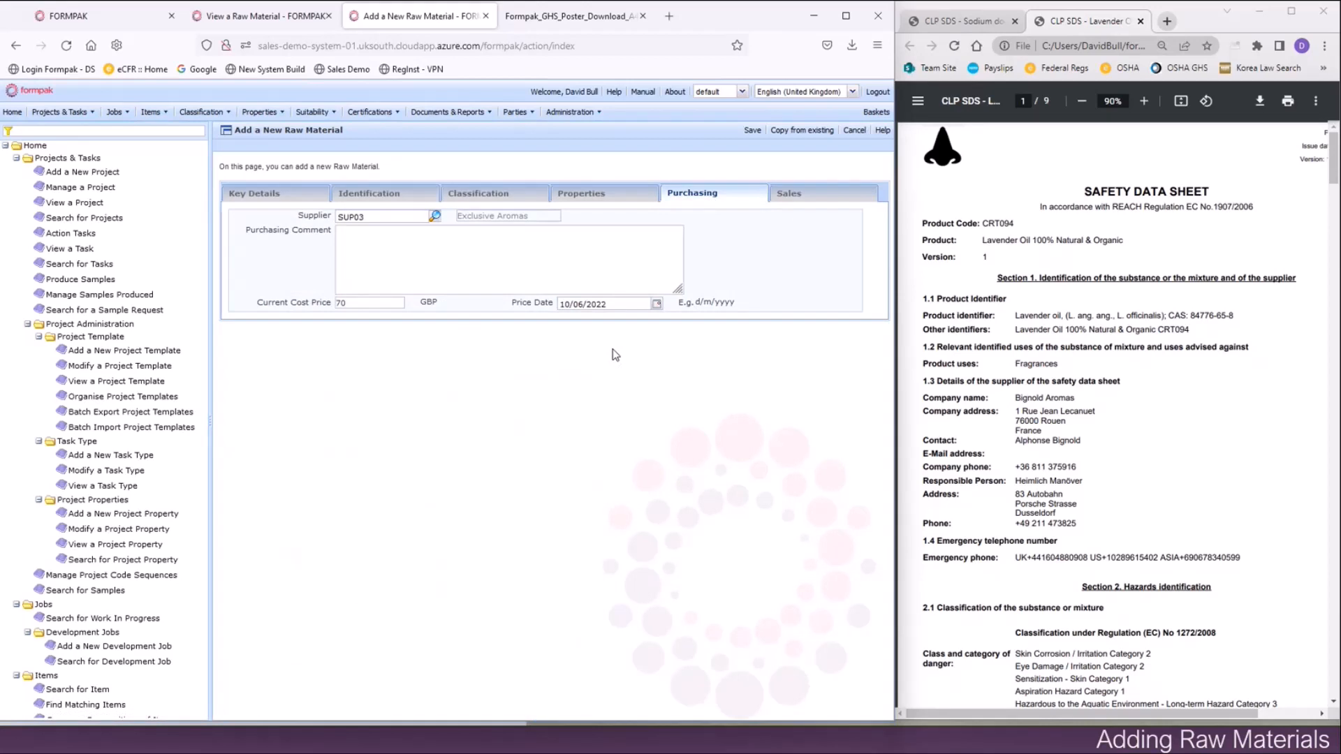
Change the new raw material's supplier to SUP01, BEST Naturals Company, and set its current cost price to 95 GBP.
double_click(393, 214)
type("na")
left_click(417, 250)
left_click(393, 304)
key("BackSpace")
key("BackSpace")
type("95")
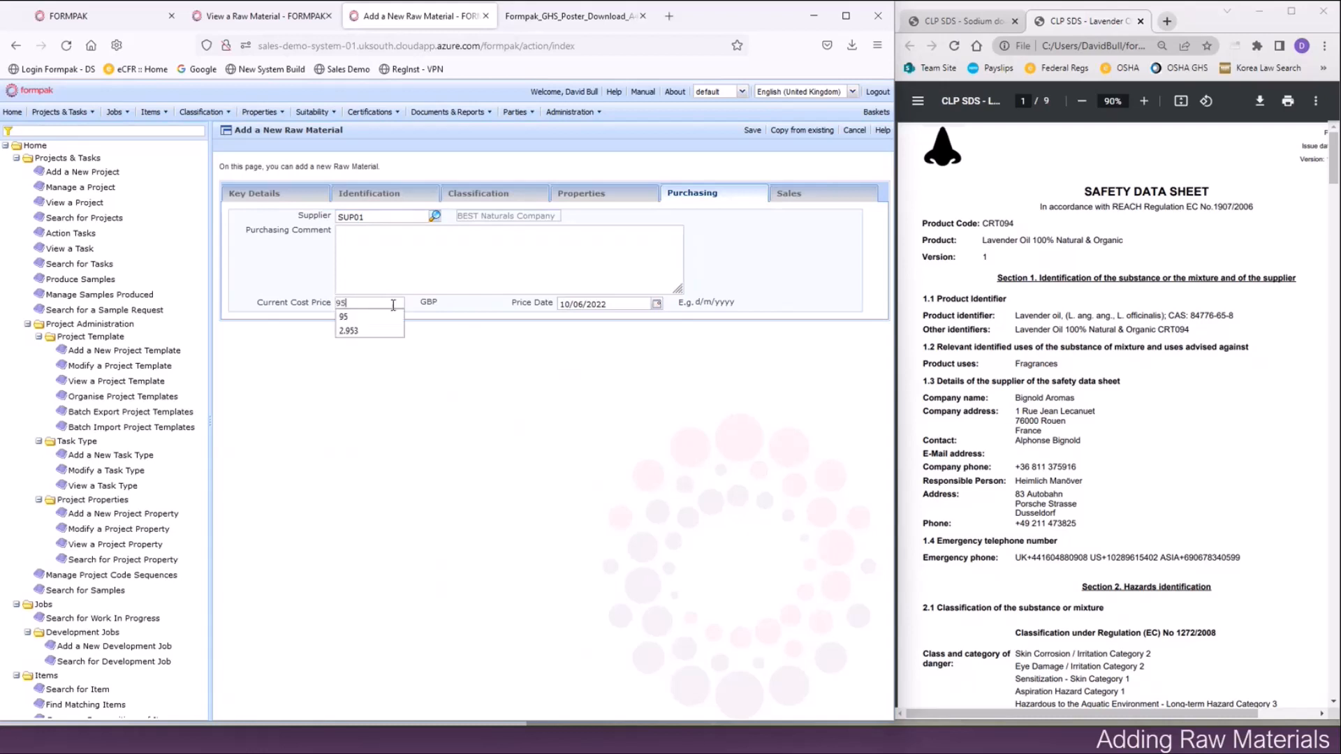
left_click(466, 389)
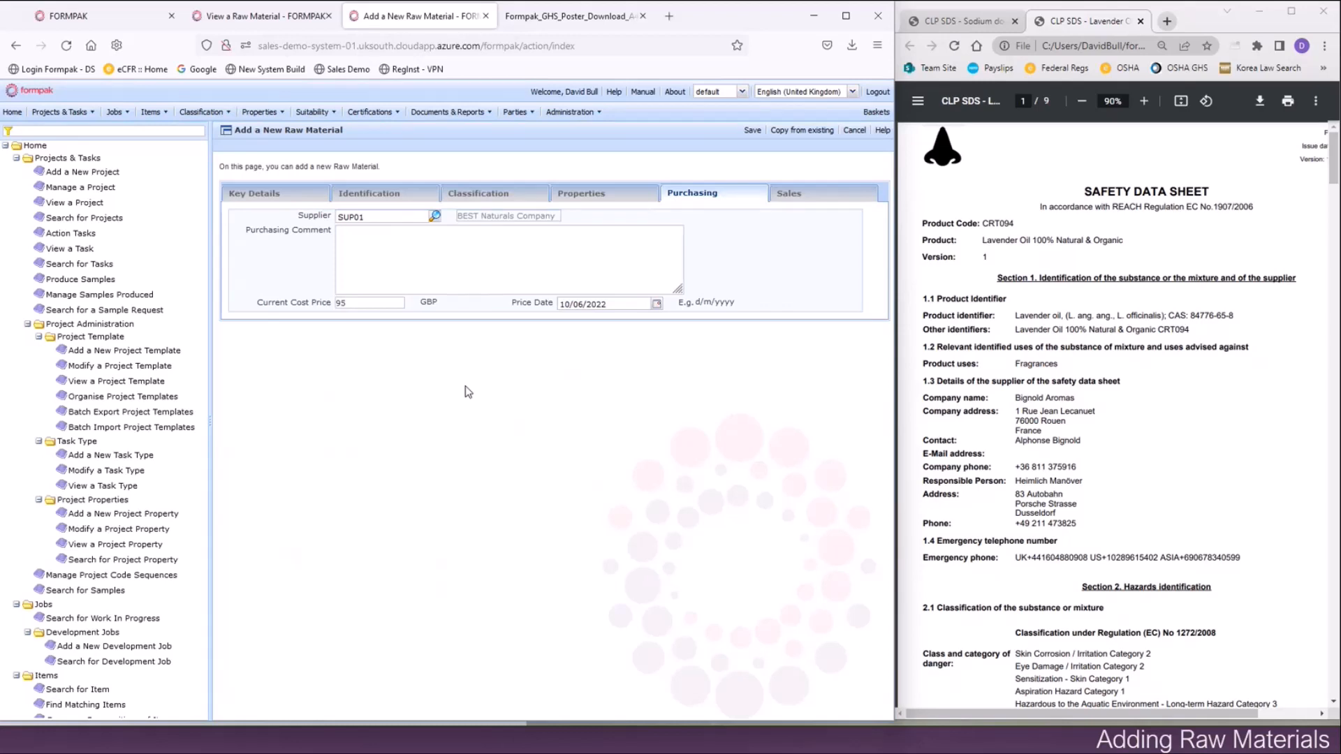
Set Properties Determined to Yes for the new raw material and save it.
left_click(305, 197)
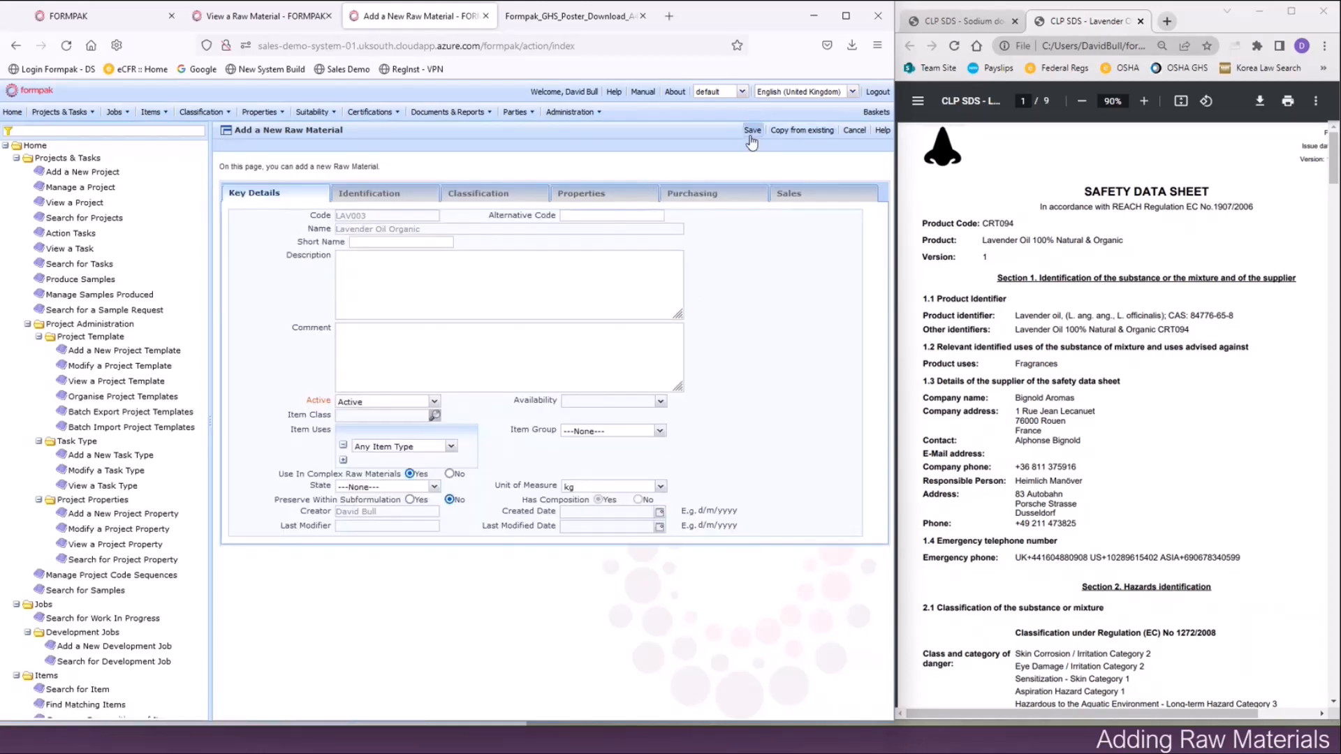
left_click(644, 199)
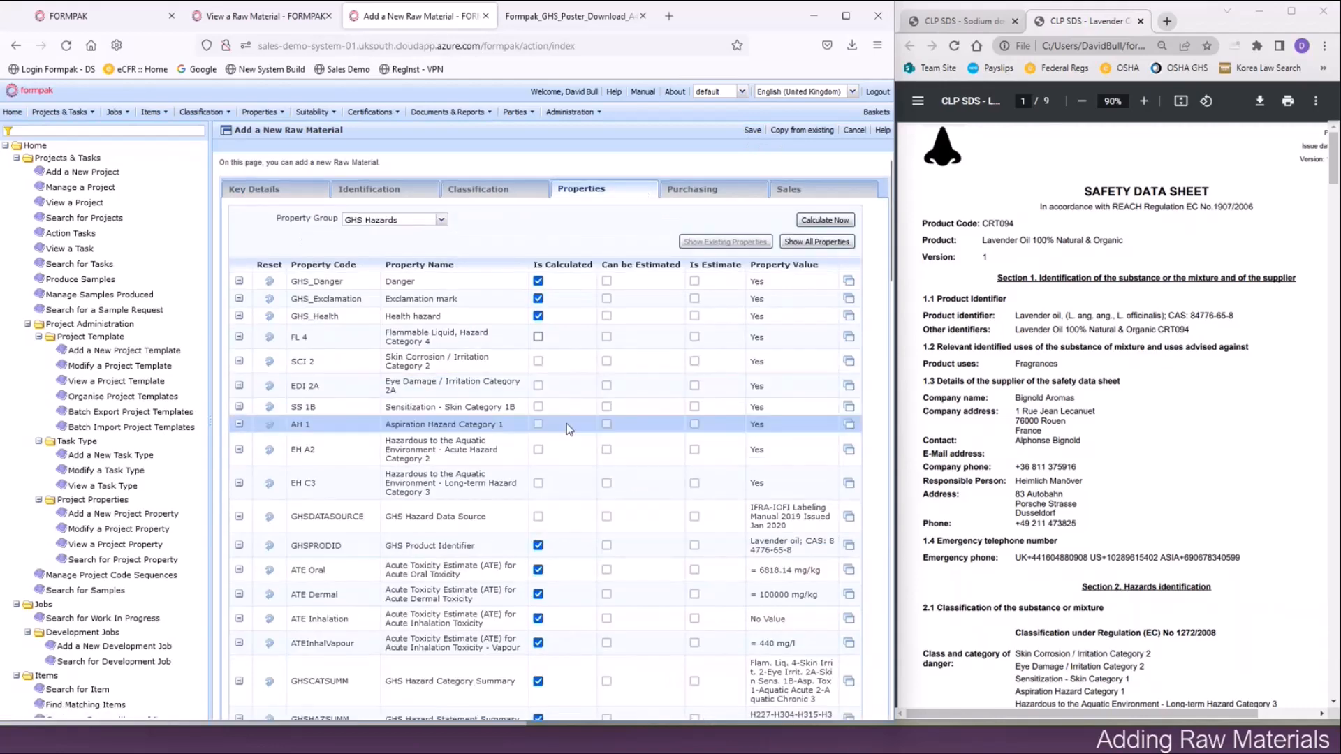
scroll(567, 423, "down", 10)
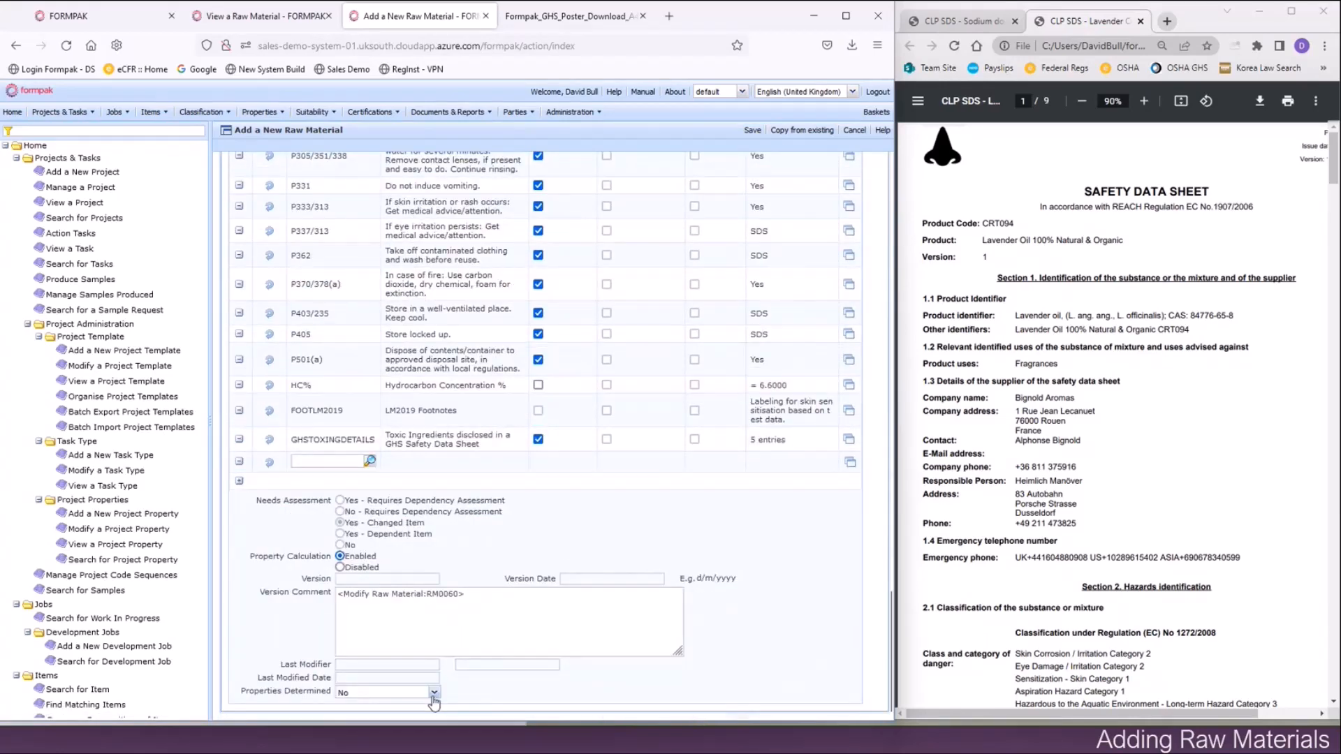
left_click(434, 692)
left_click(417, 660)
left_click(752, 132)
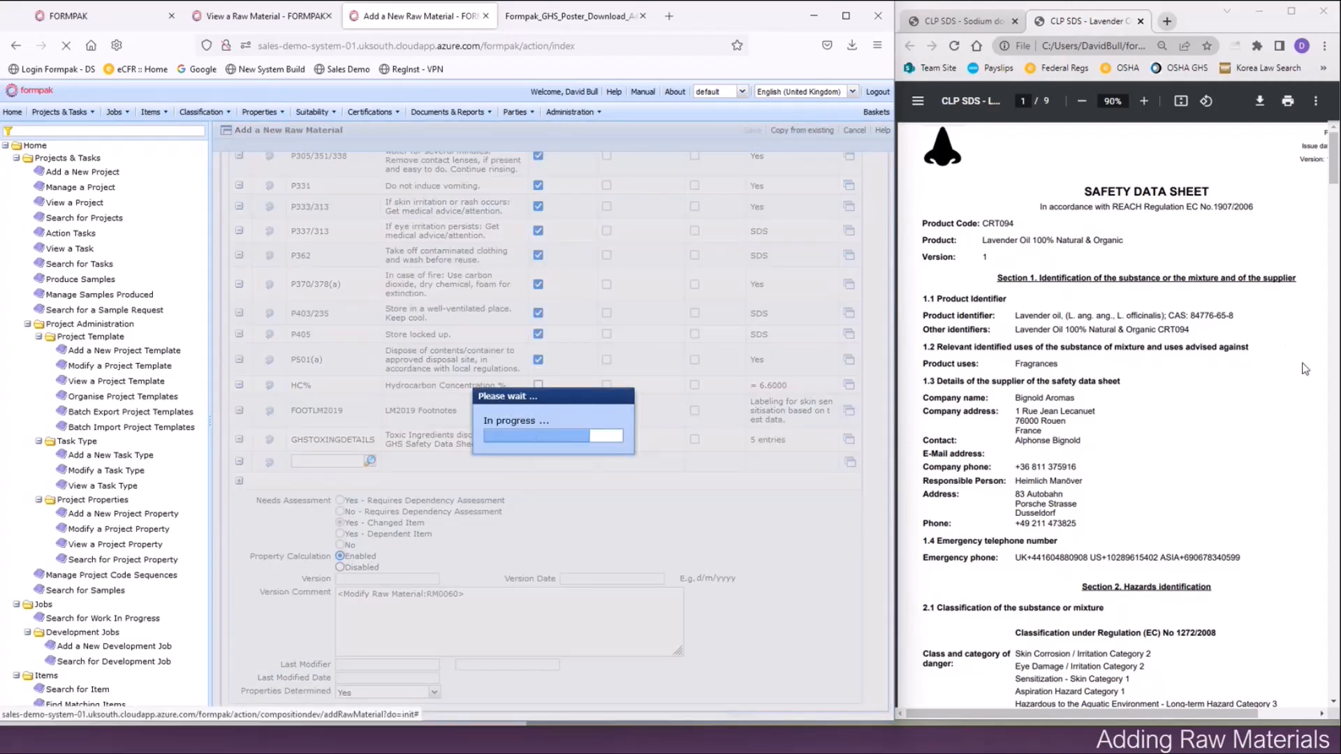
Compare the saved Lavender Oil Organic composition with the ingredient concentrations in Section 3 of its safety data sheet.
scroll(1105, 412, "down", 5)
scroll(1105, 412, "down", 15)
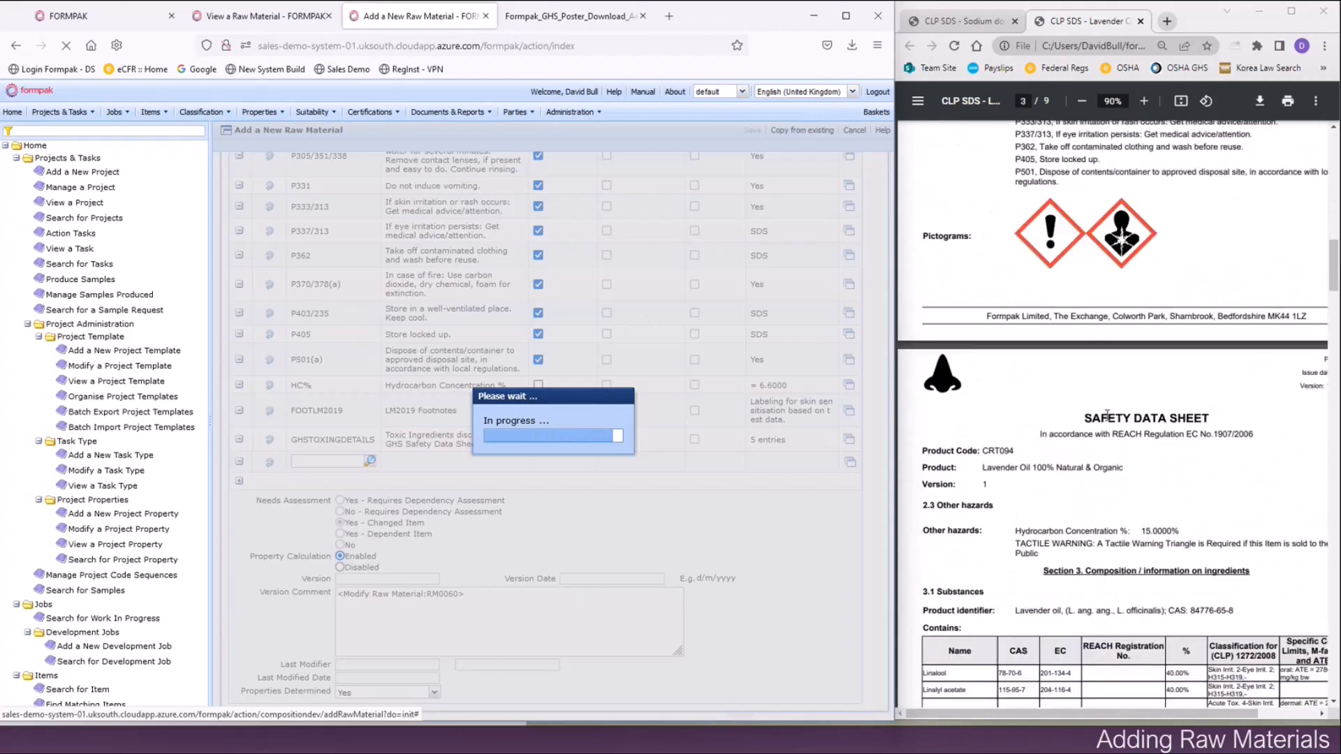
scroll(1107, 416, "down", 4)
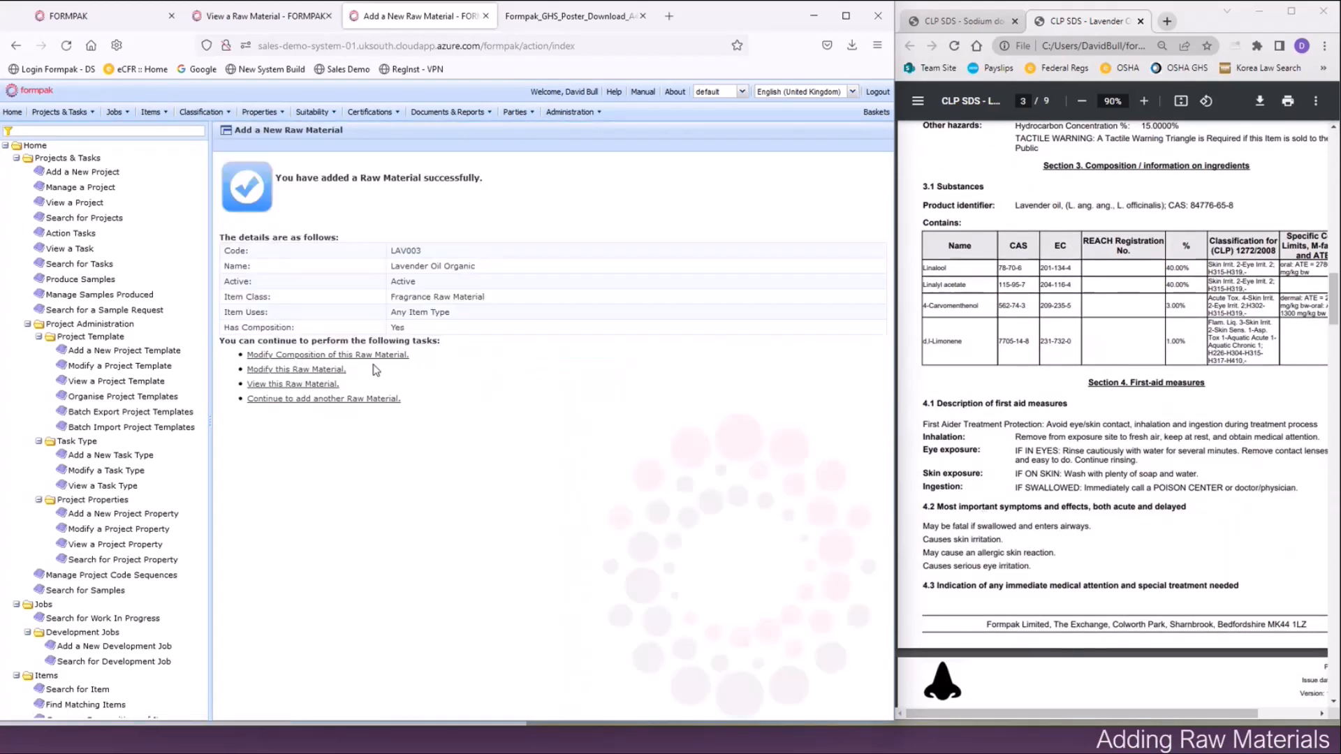
left_click(326, 386)
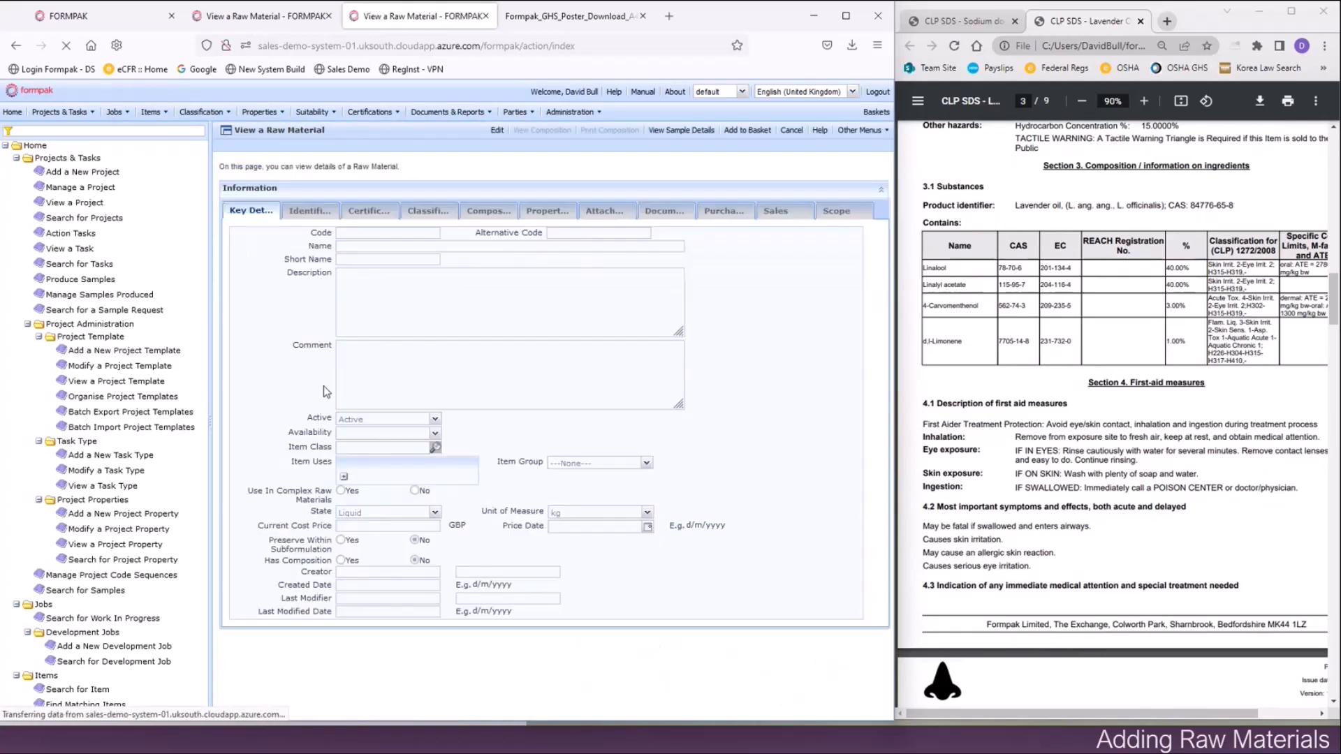
left_click(542, 130)
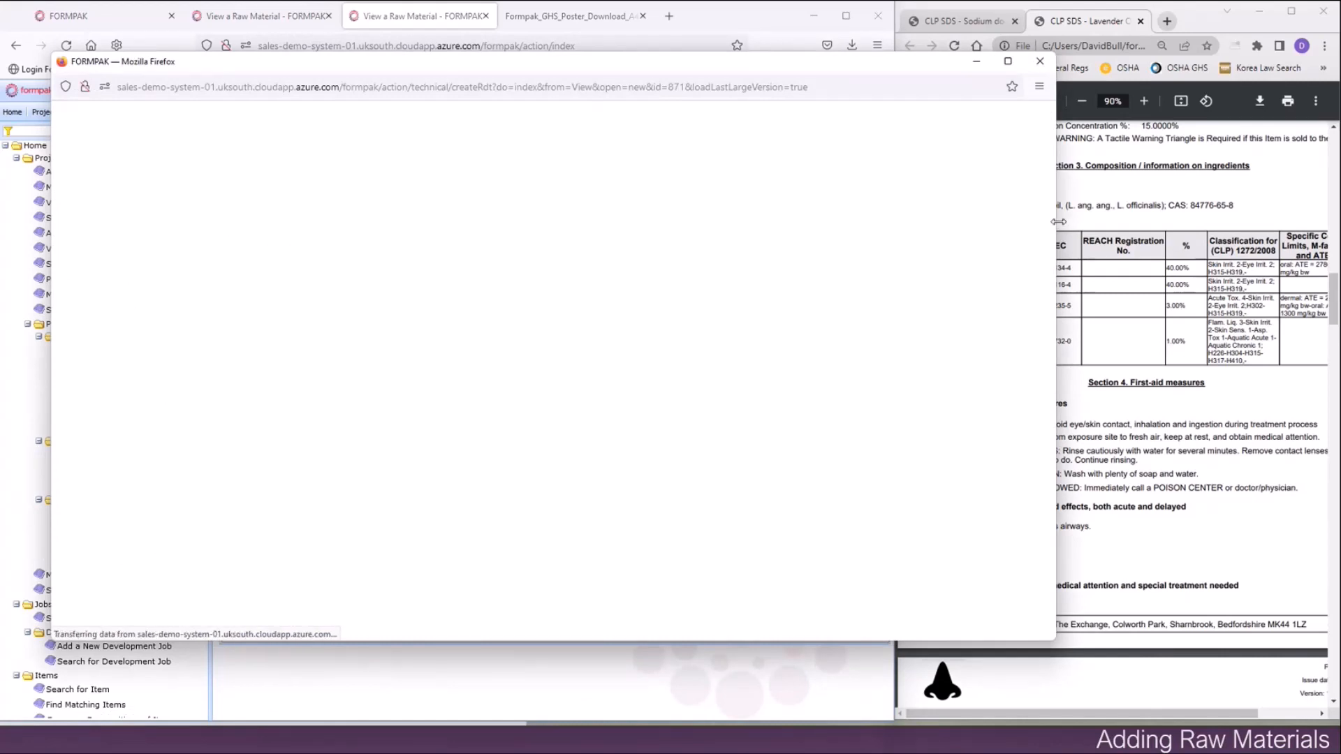
left_click_drag(1058, 221, 900, 221)
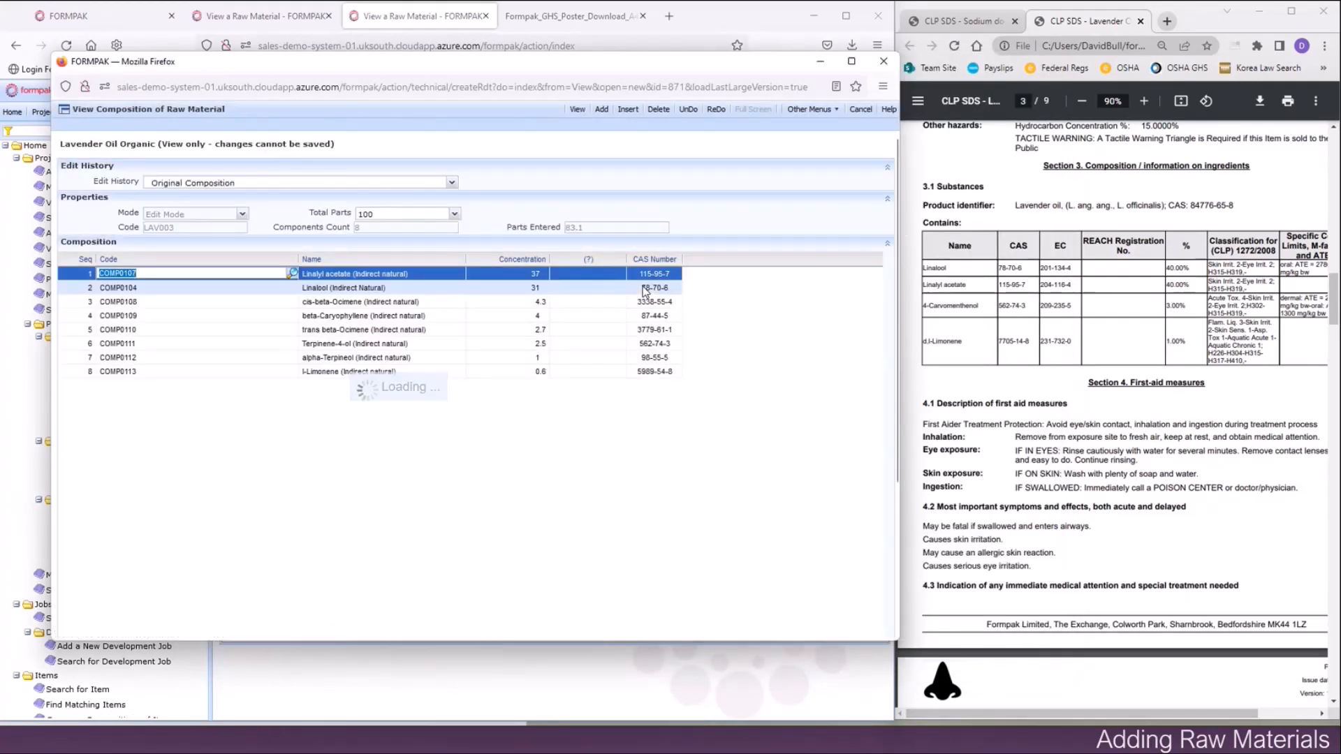
left_click(515, 275)
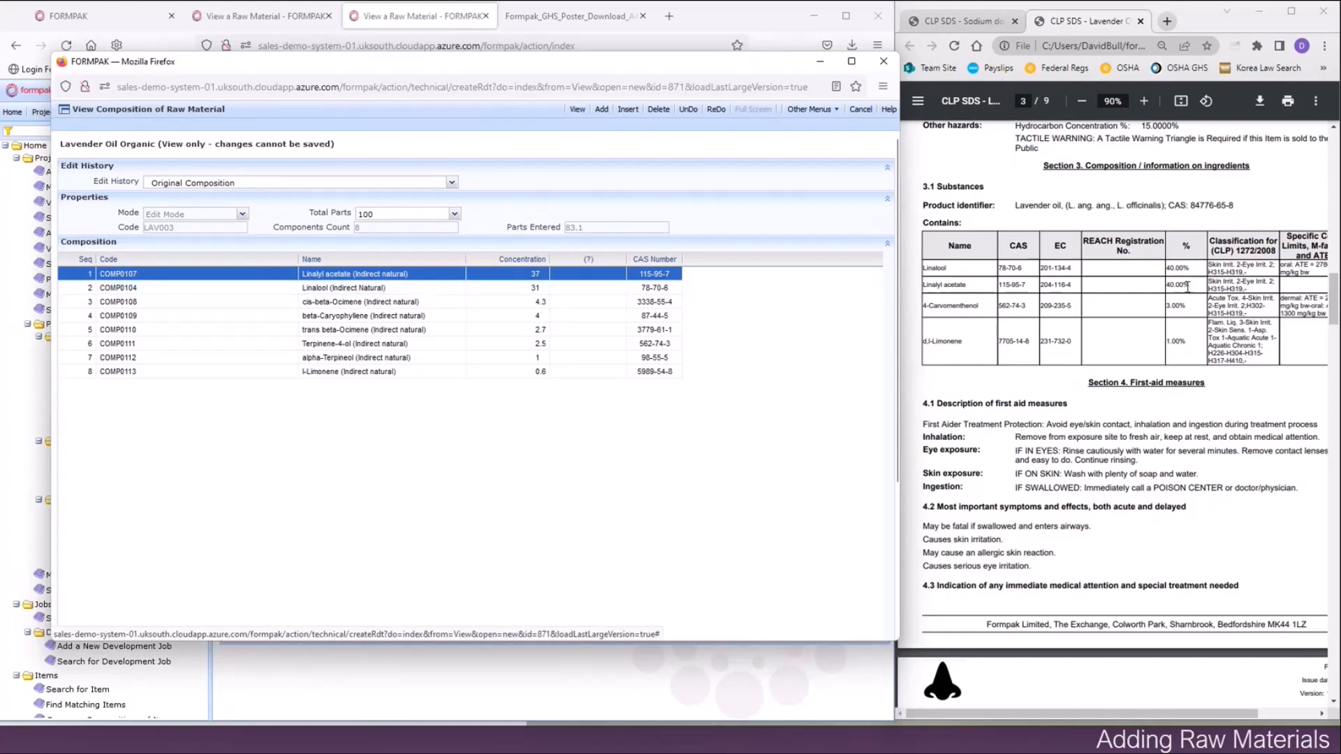
left_click(500, 292)
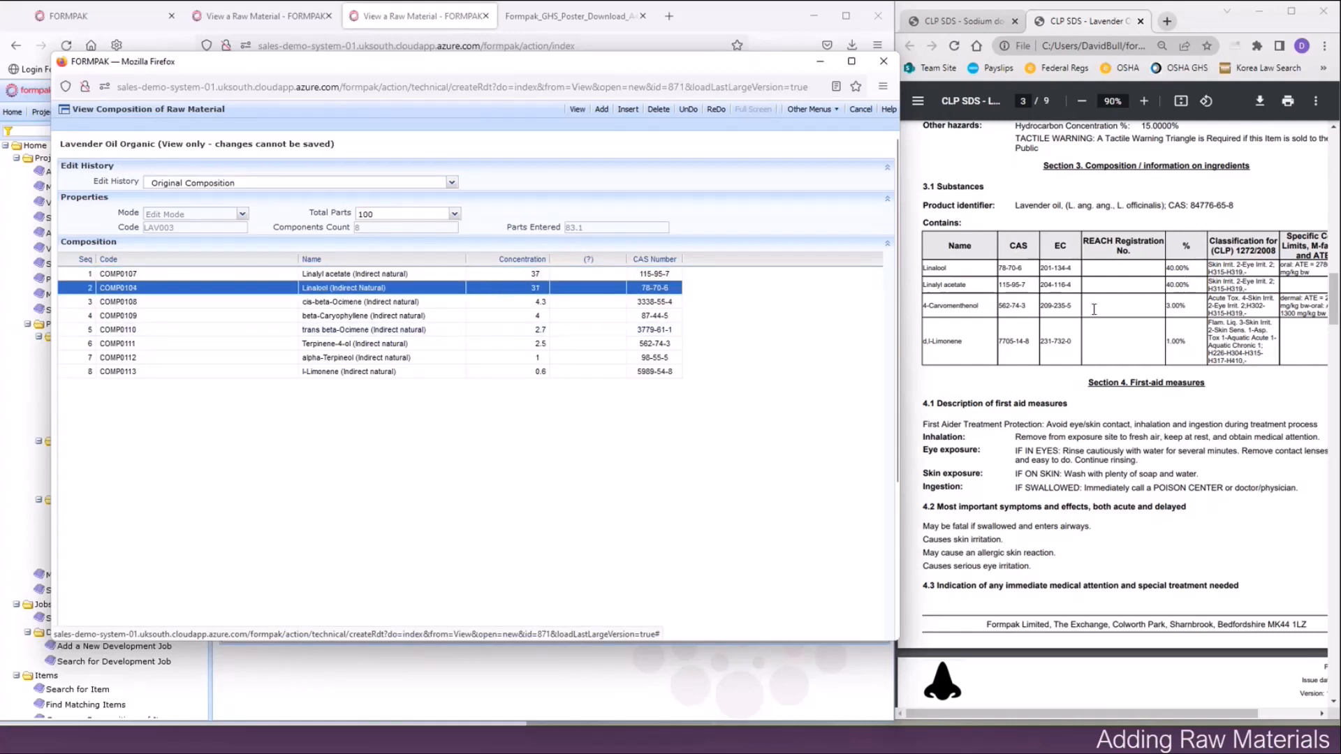
left_click(882, 63)
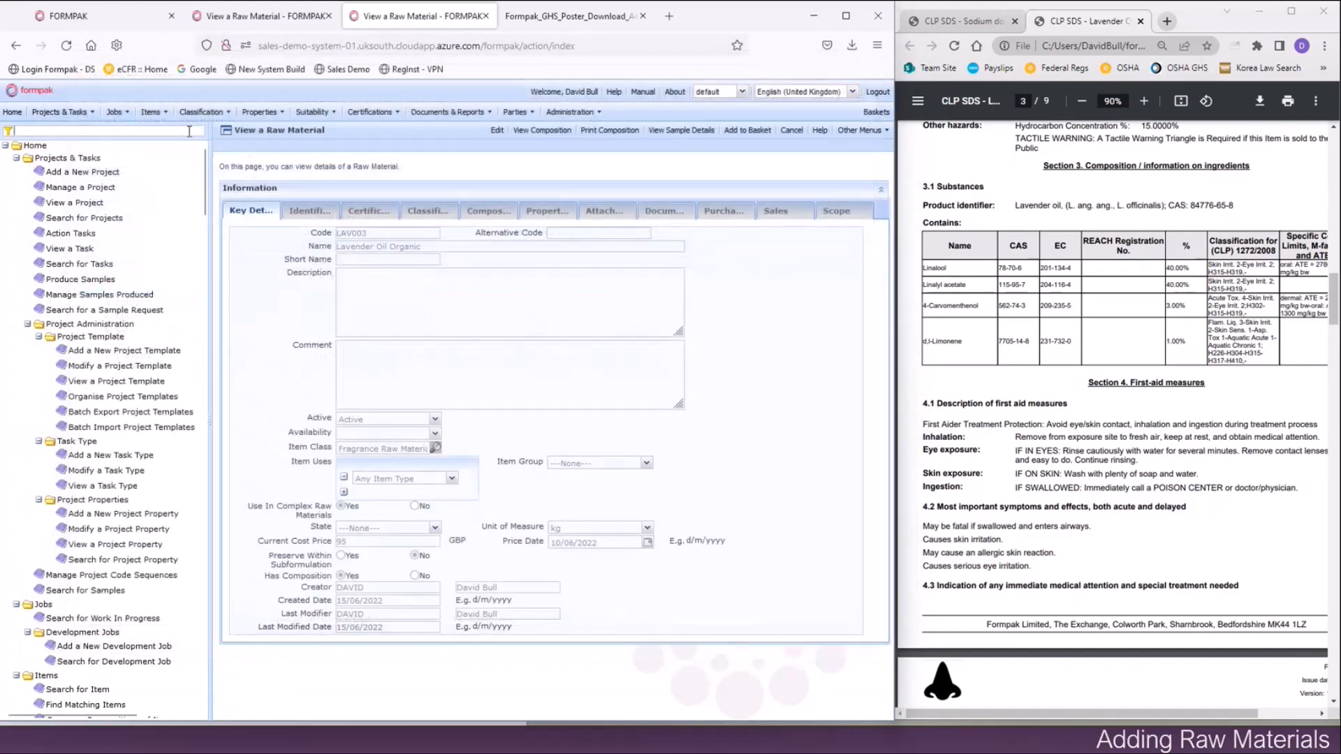
Open the composition of raw material LAV003, Lavender Oil Organic, for modification in a new browser tab.
type("mo")
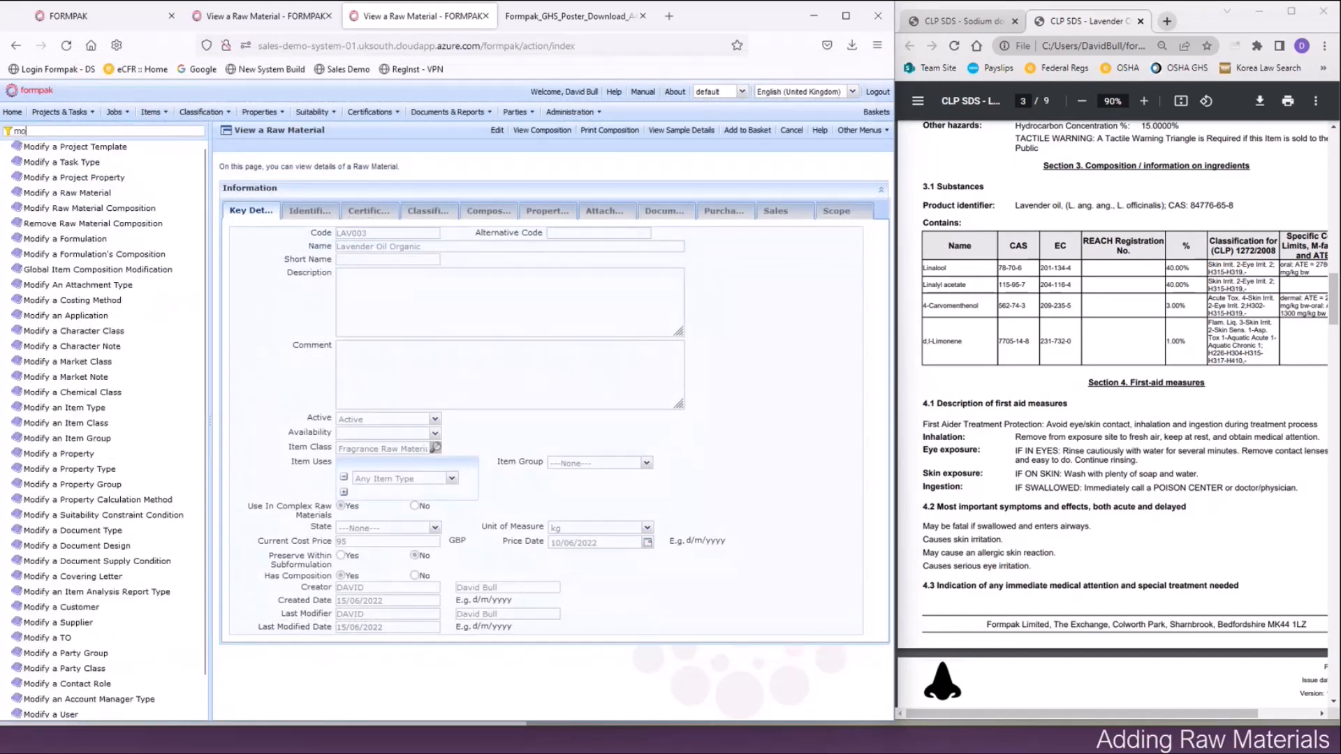
type("dify a raw com")
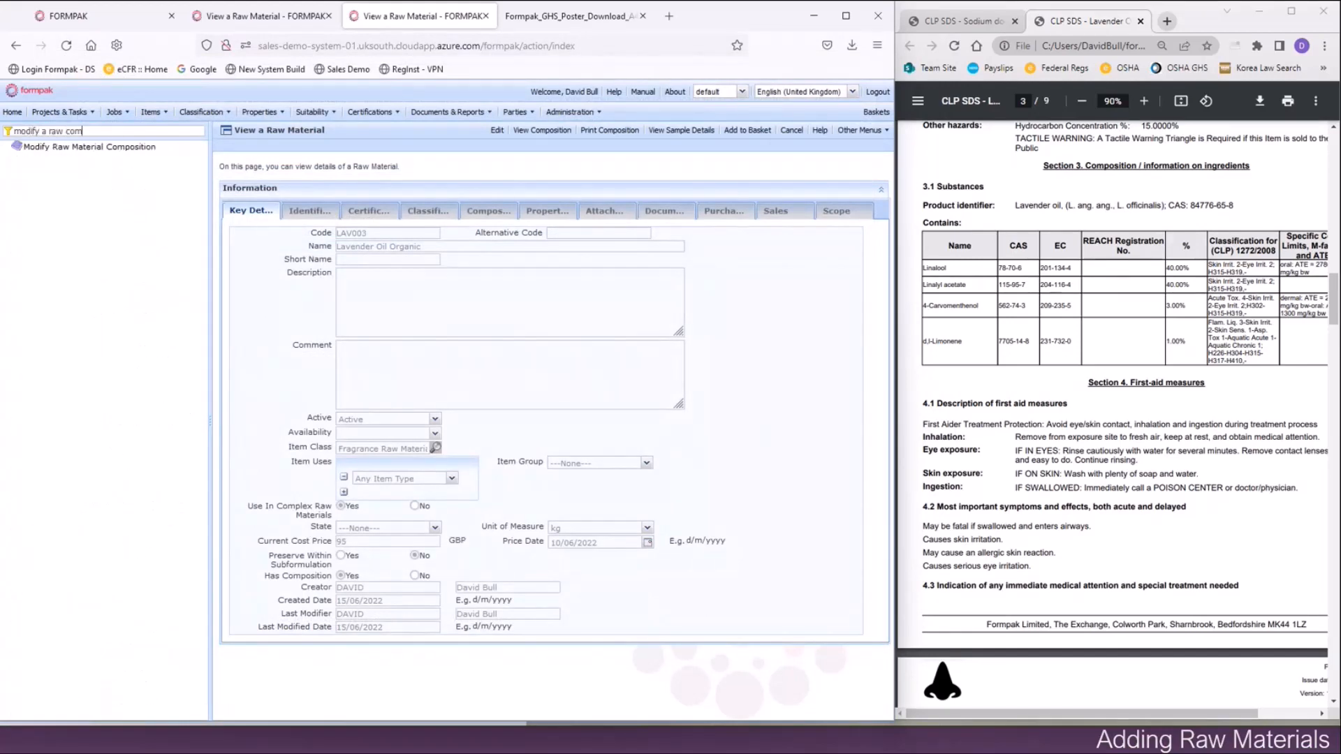
right_click(136, 148)
left_click(161, 162)
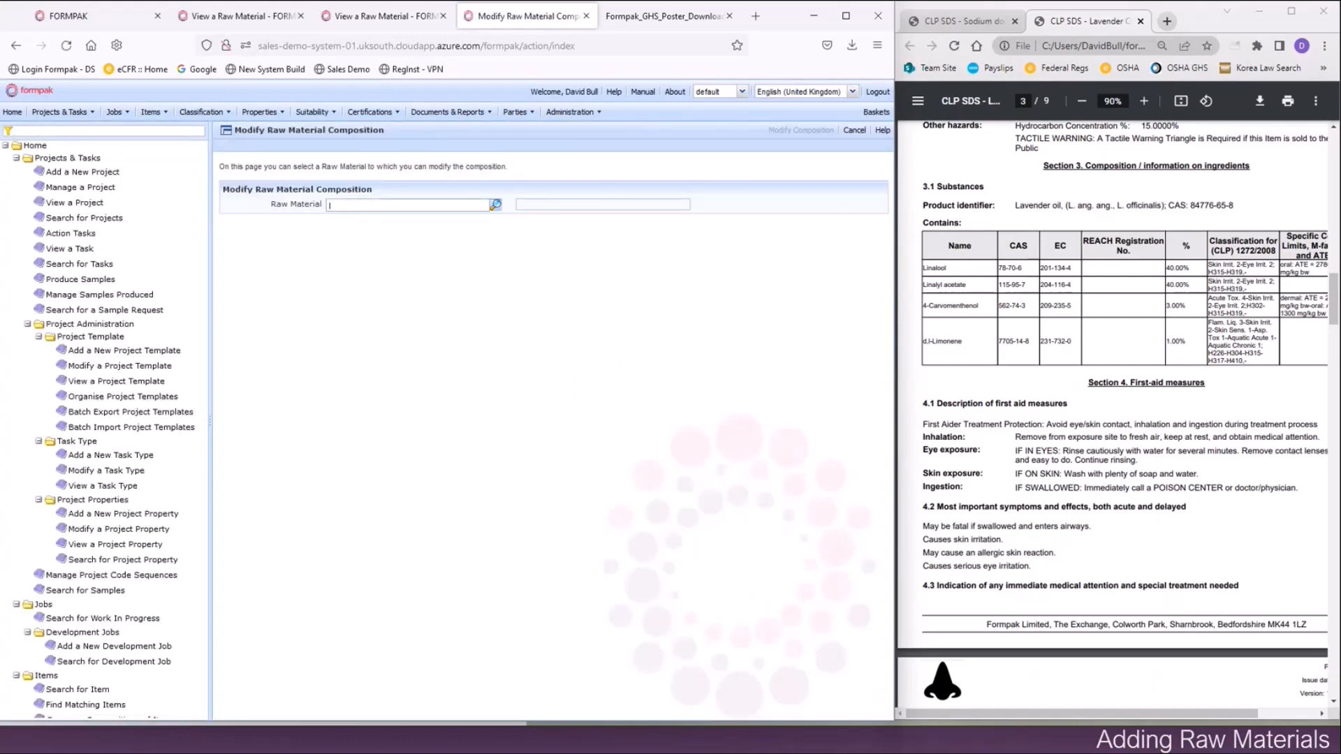
type("v00")
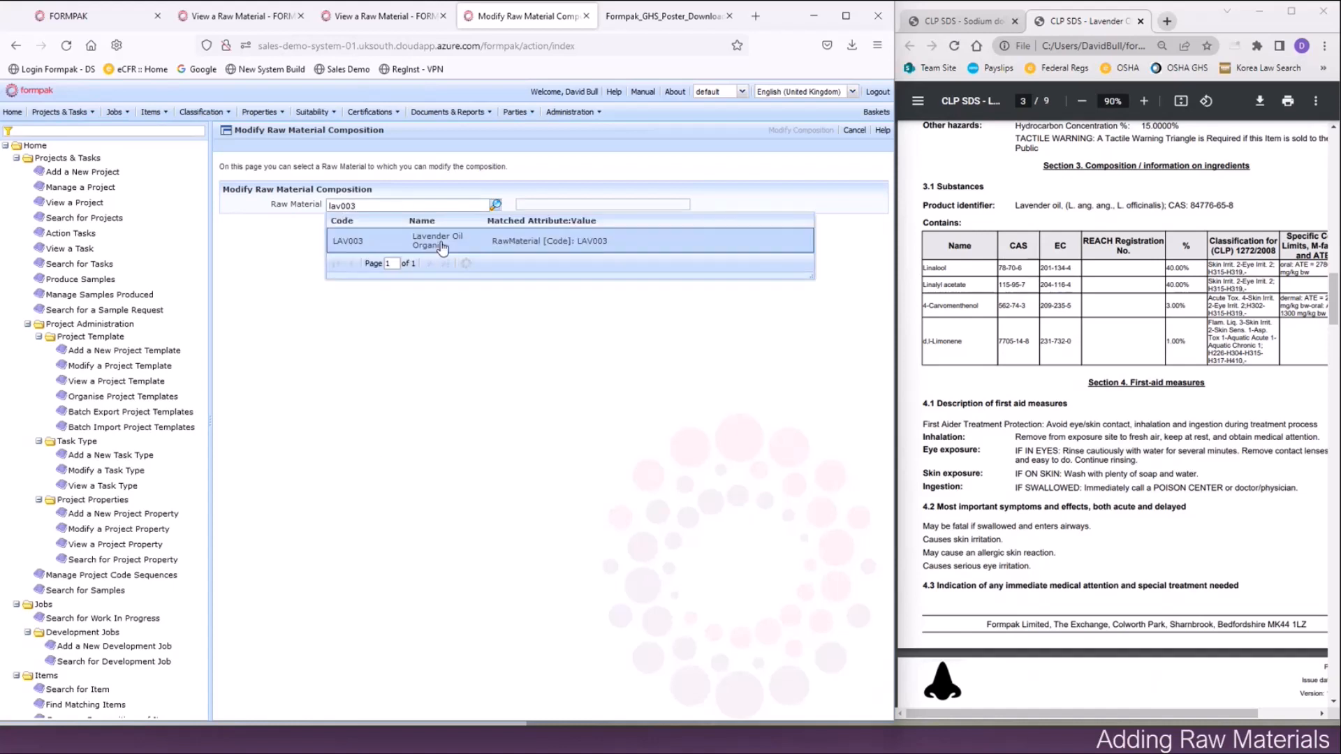
type("3")
left_click(441, 248)
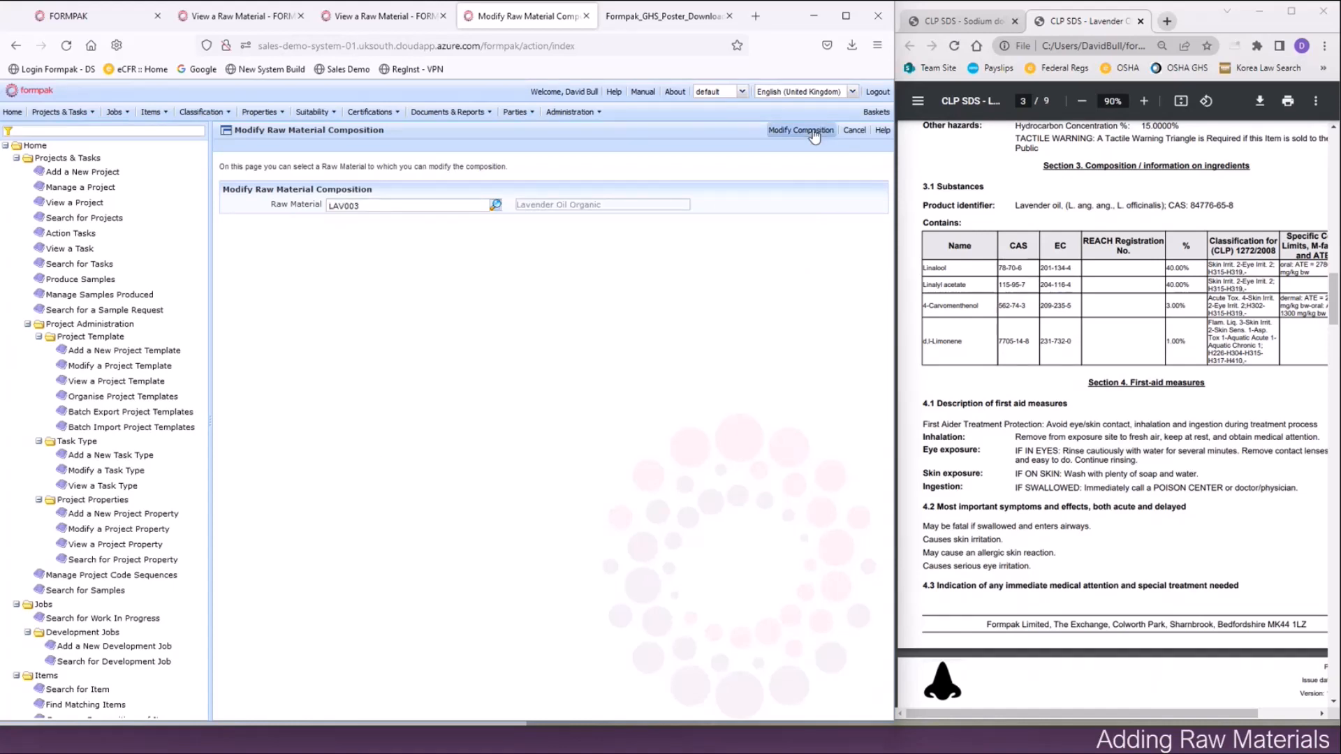
left_click(801, 130)
left_click(541, 440)
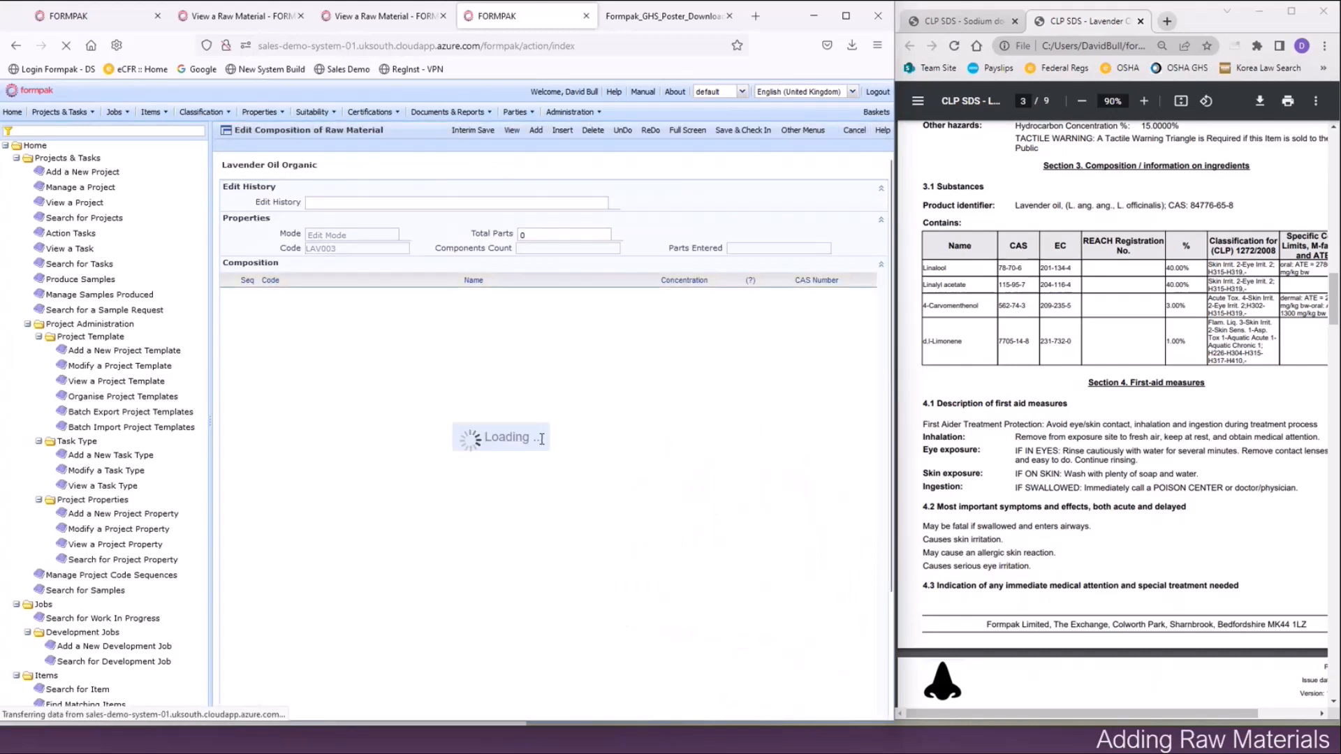
Set the linalyl acetate and linalool concentrations to 40 each, and check in the composition with Preserve When Exploding set to No.
key("Tab")
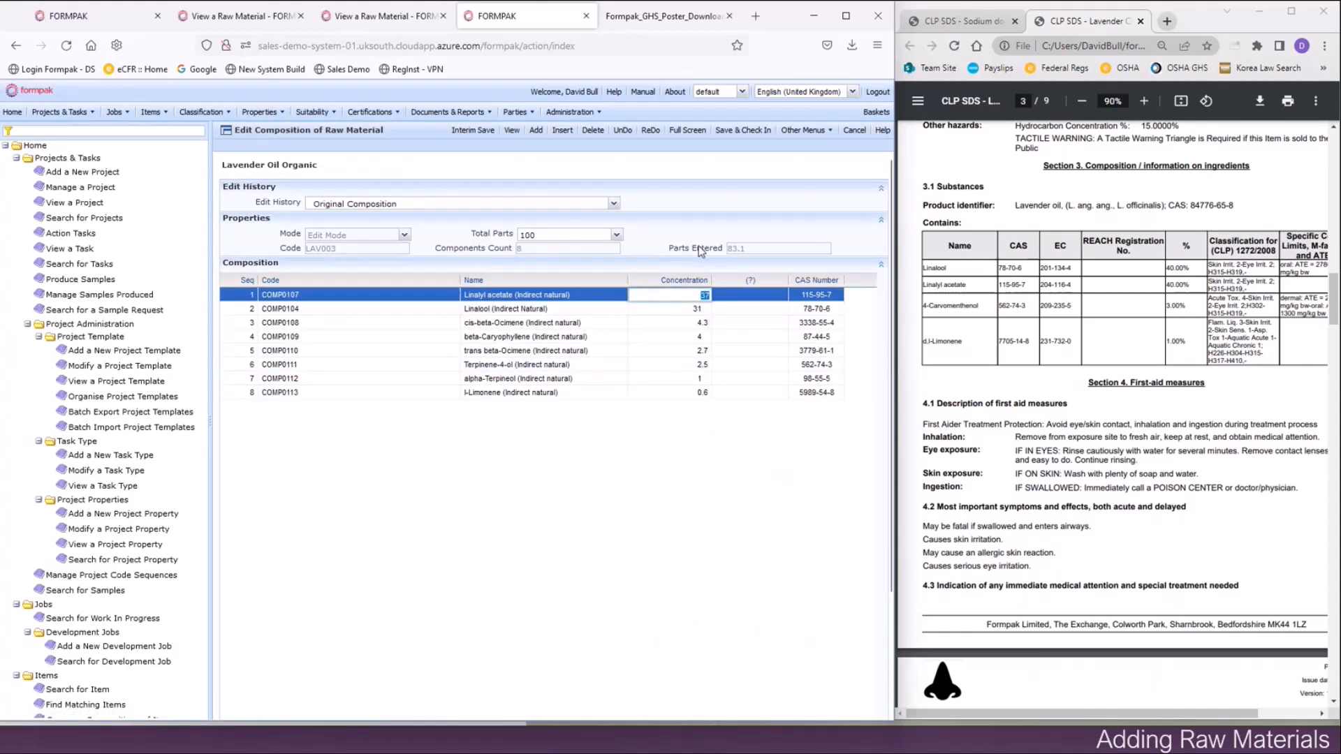
type("40")
left_click(693, 312)
left_click(693, 311)
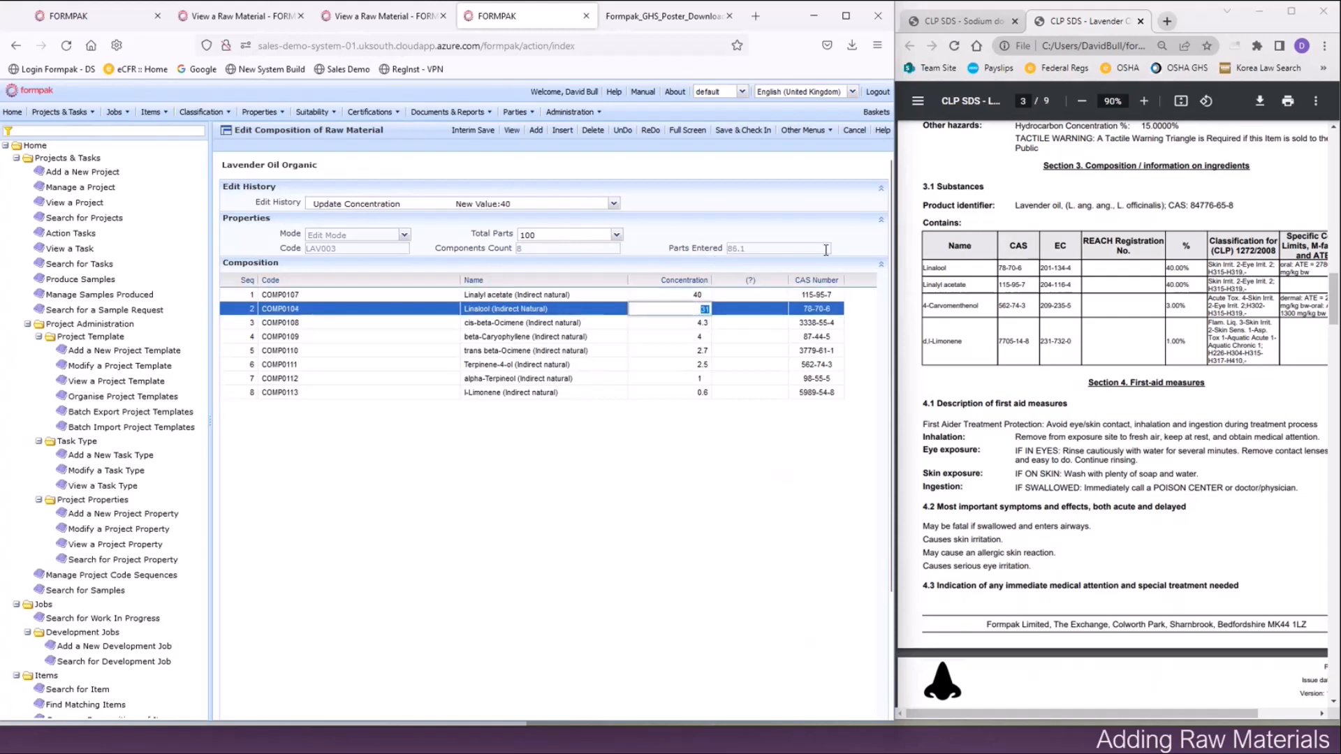
type("40")
left_click(681, 324)
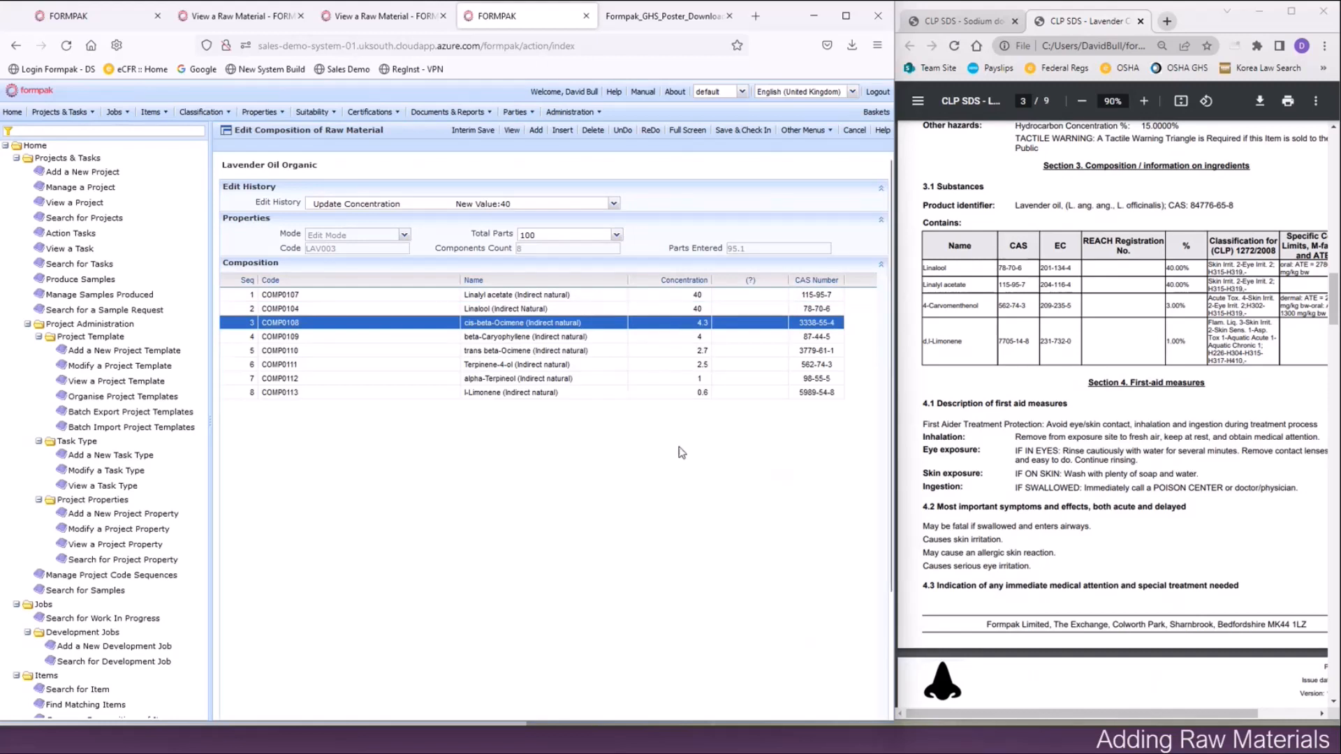
left_click(754, 133)
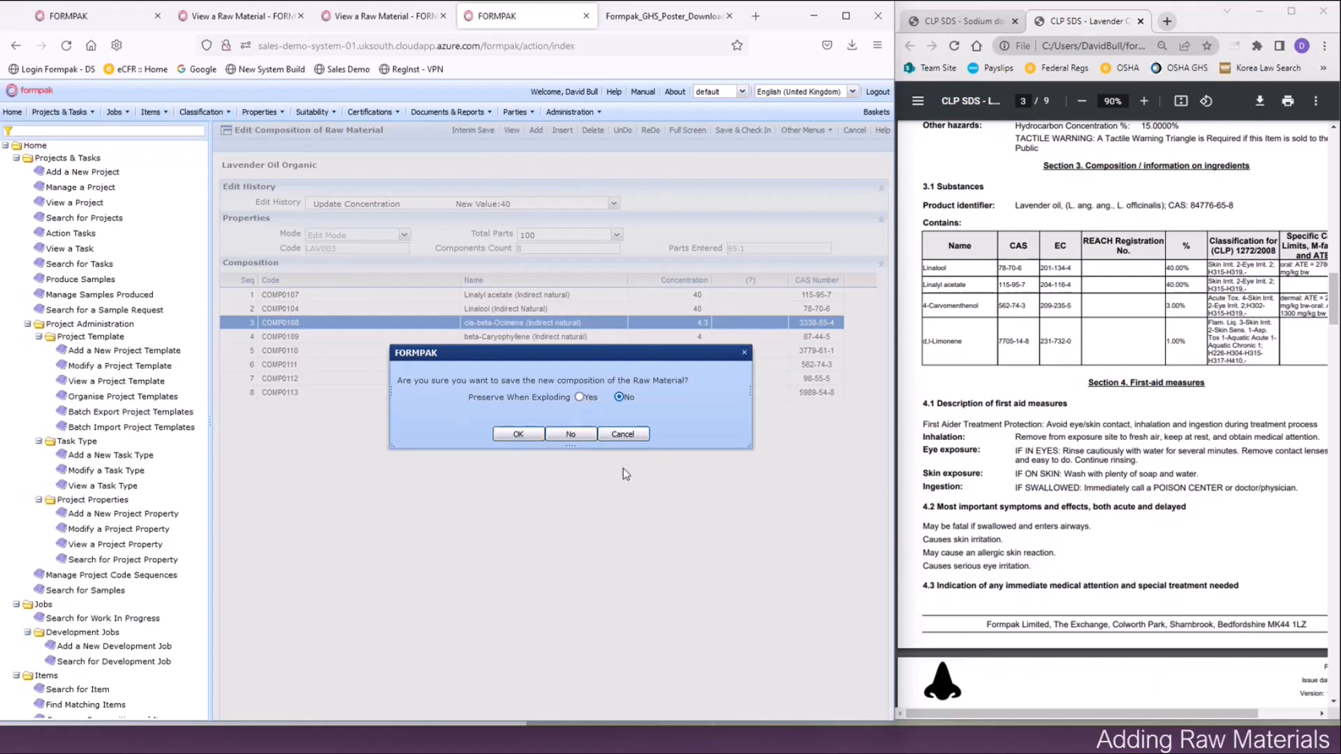
left_click(518, 435)
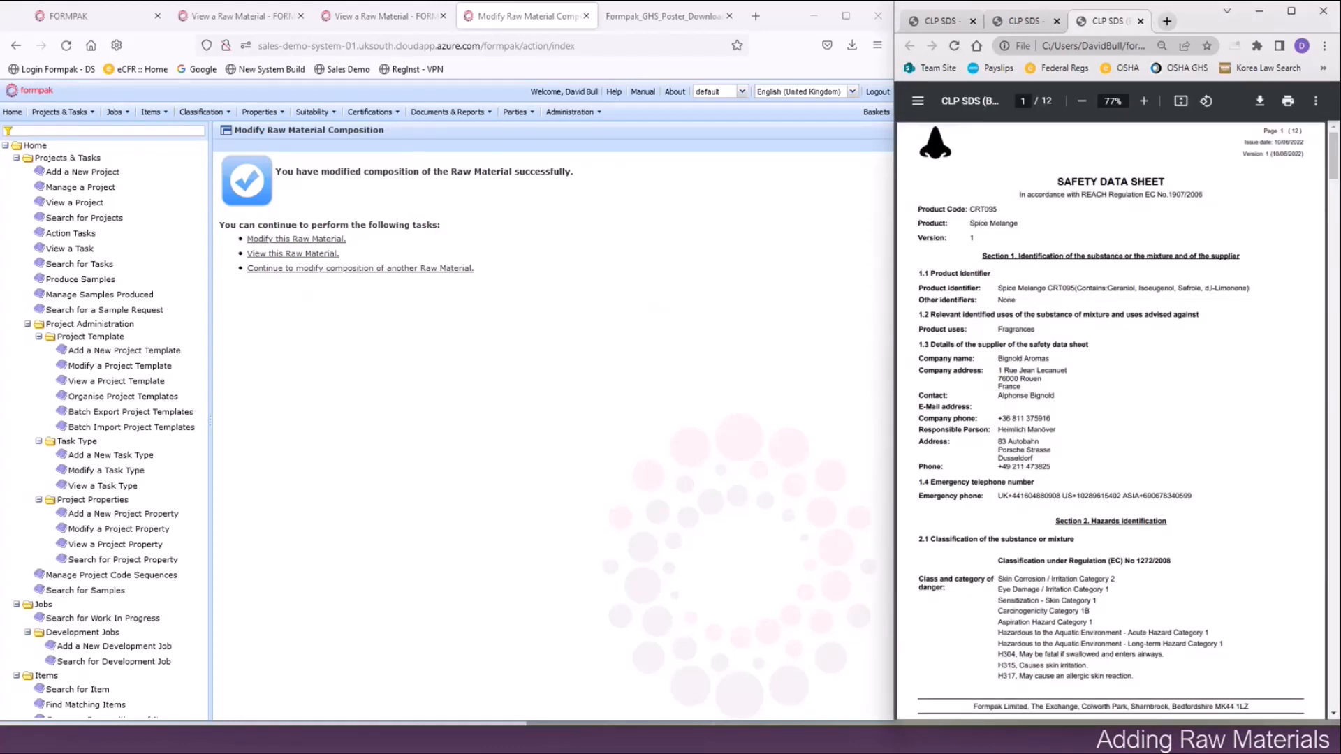
Examine the hazards in the Spice Melange safety data sheet, its IFRA conformity certificate and its allergen declaration.
left_click(1143, 101)
left_click(1142, 101)
scroll(1116, 335, "down", 10)
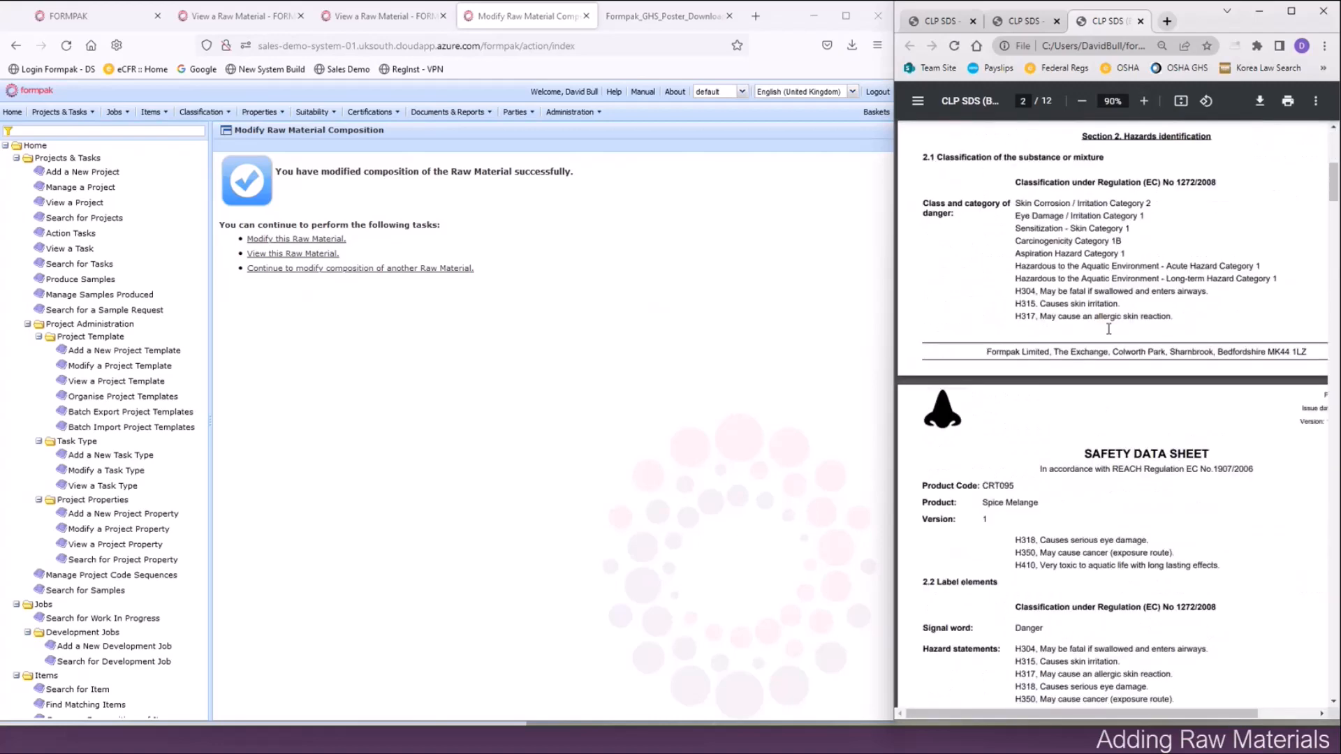
scroll(1117, 335, "down", 15)
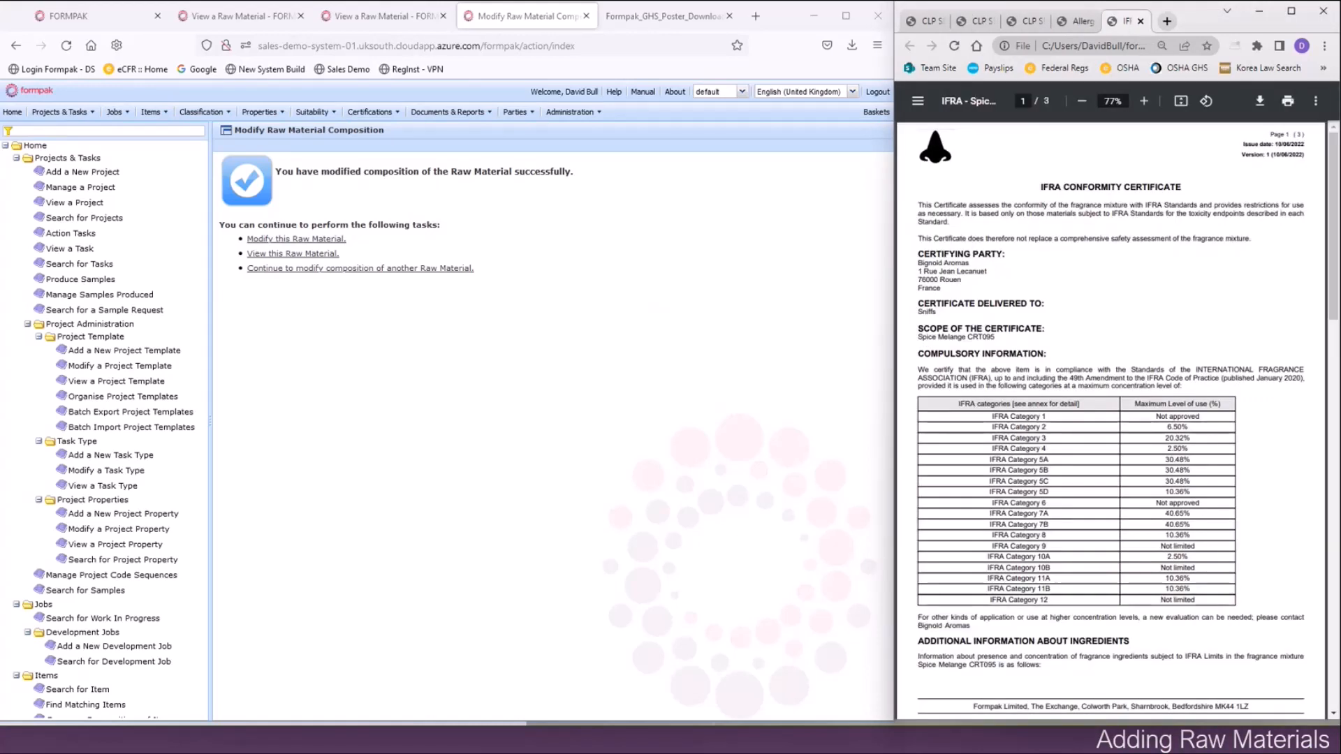
scroll(1125, 315, "down", 1)
scroll(1124, 314, "down", 5)
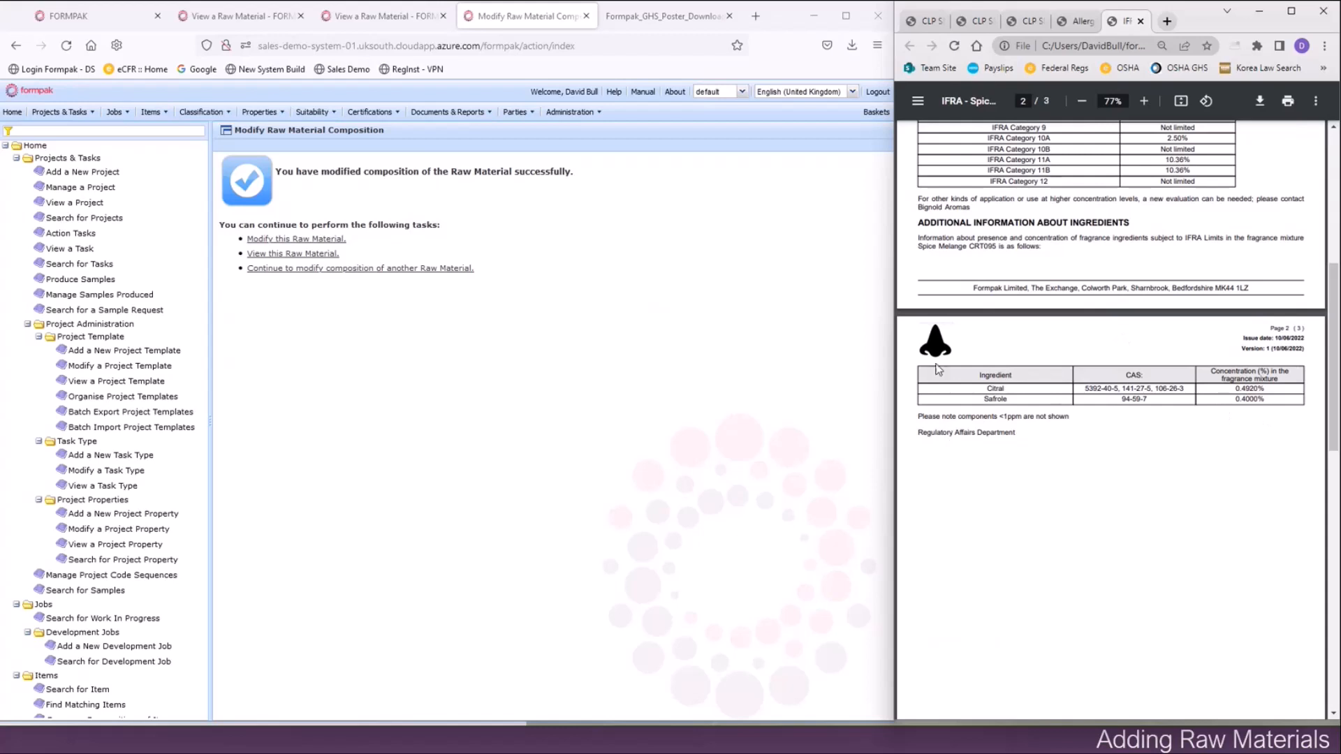
left_click(1076, 22)
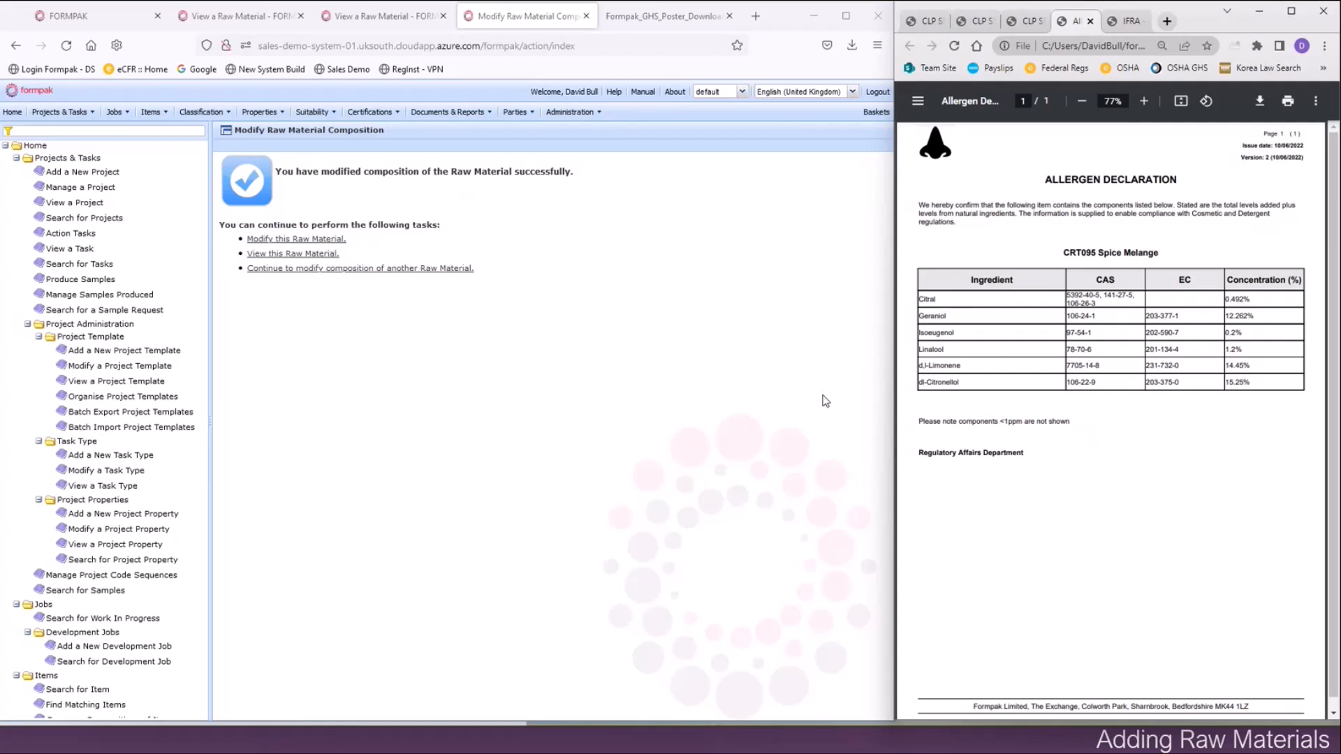
Start a new raw material in Formpak and name it Spice Melange.
left_click(160, 132)
type("add raw")
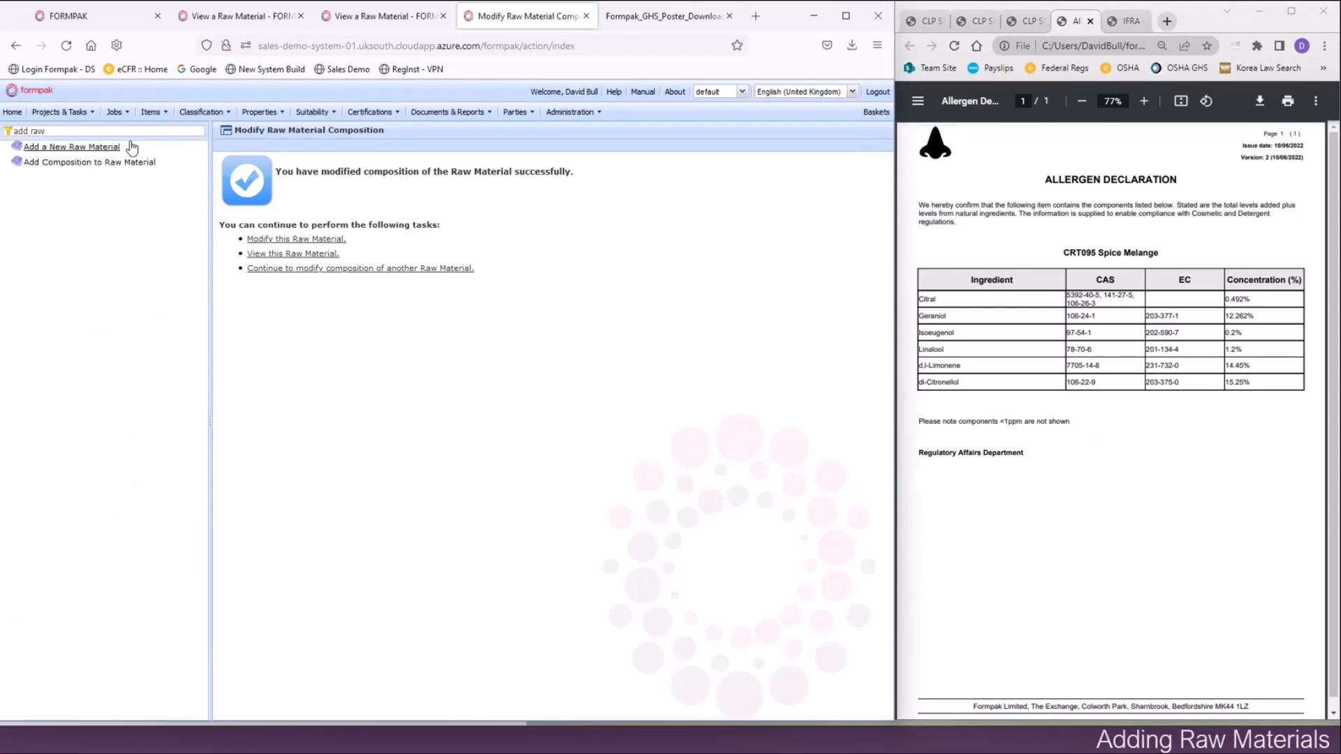
left_click(96, 149)
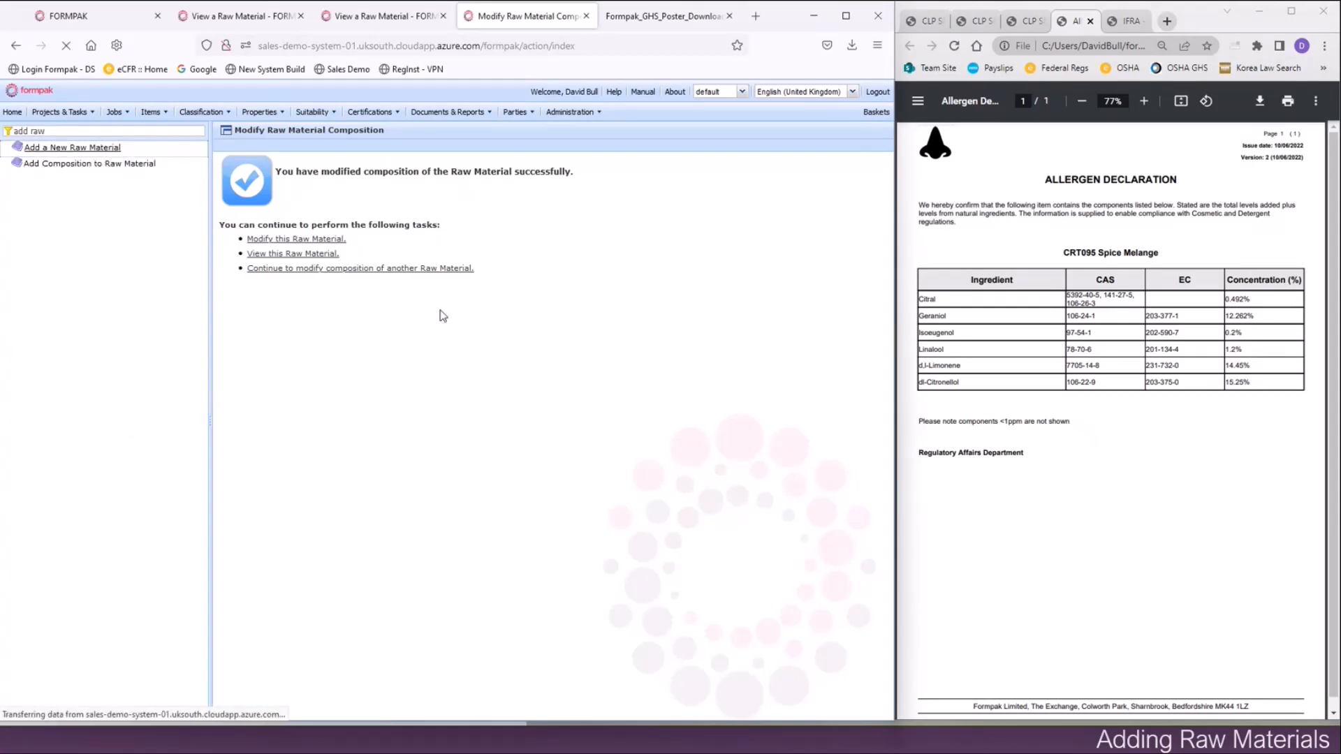
type("S")
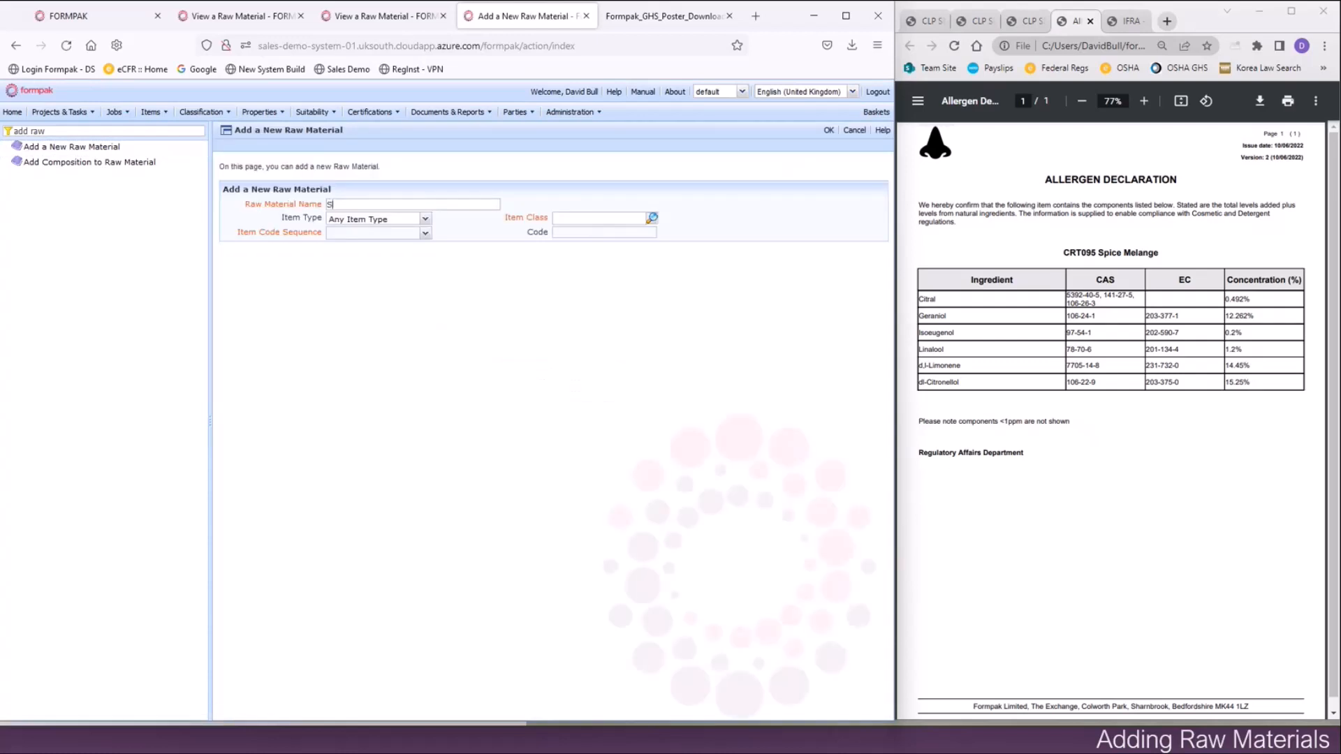
type("pice Melange")
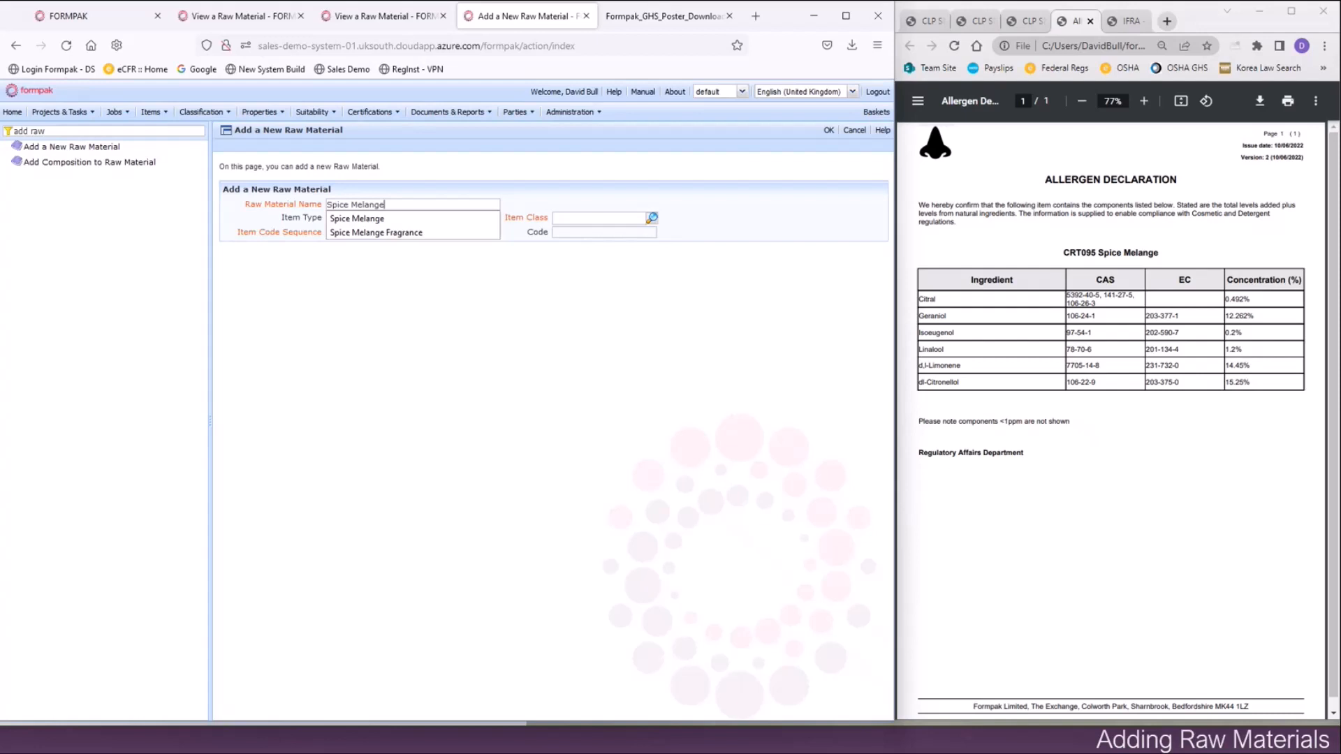
left_click(358, 219)
Set the item class to Fragrance Raw Material and assign code SPI003 with the Default Code Sequence, then continue to the material's details.
left_click(590, 219)
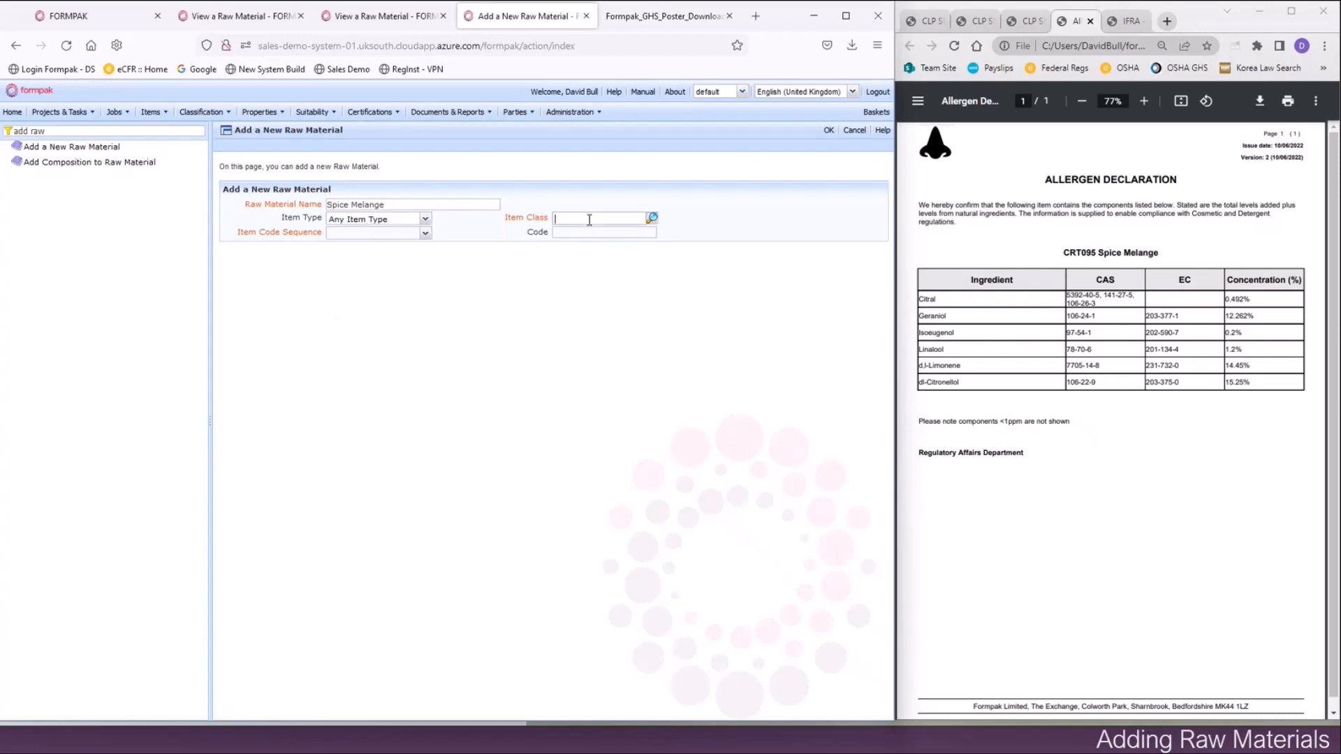
type("fr")
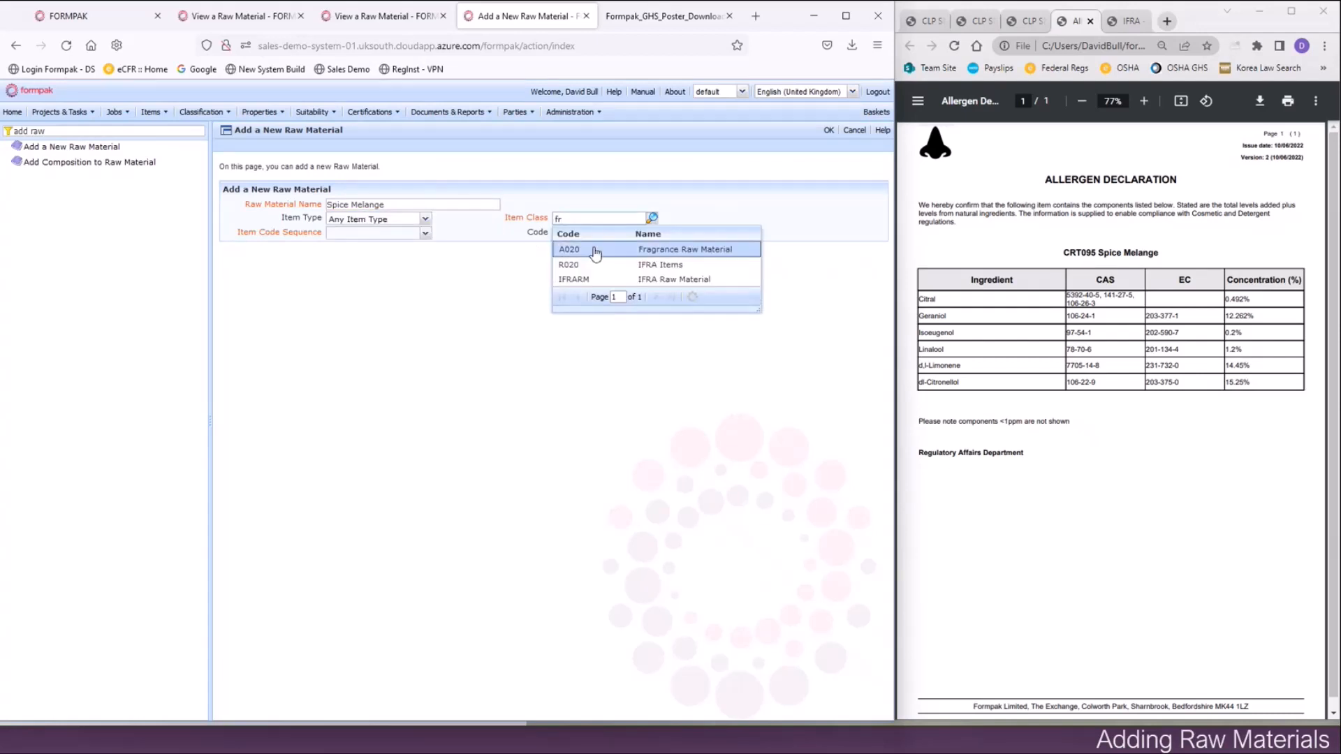
left_click(595, 253)
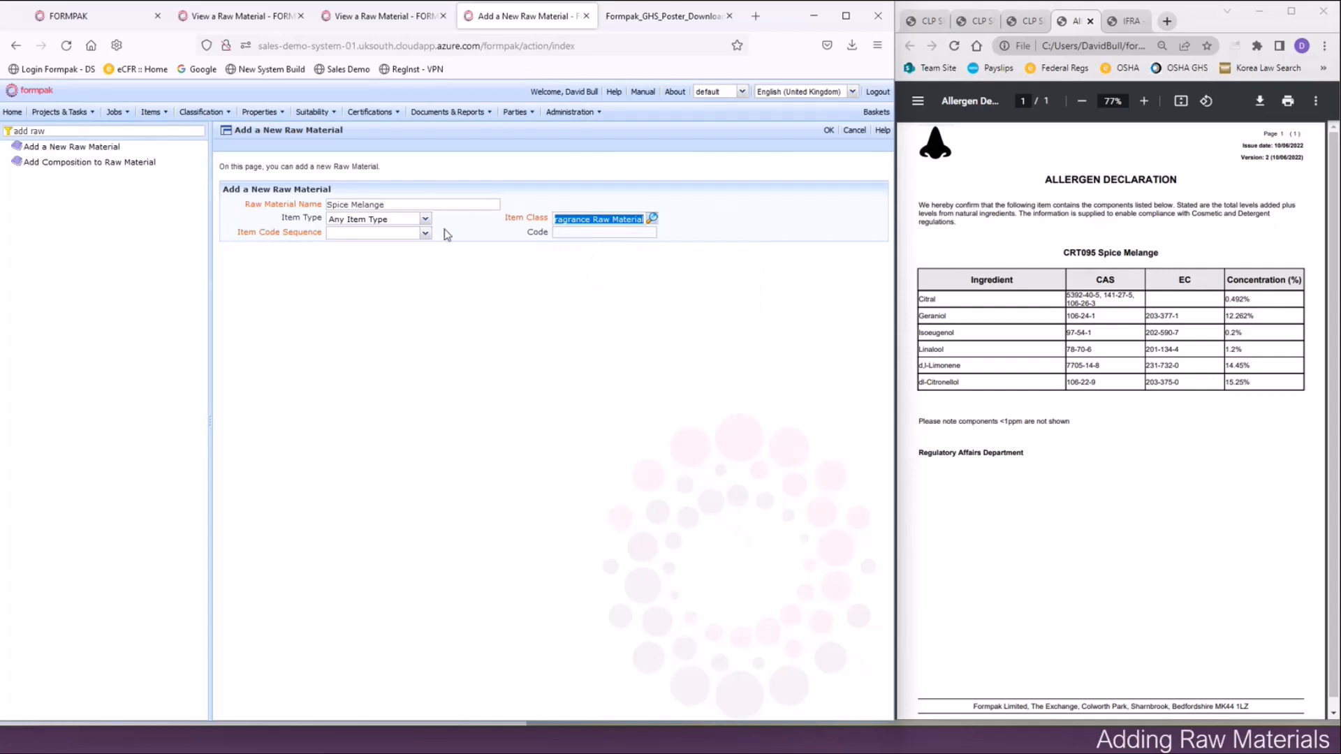
left_click(425, 233)
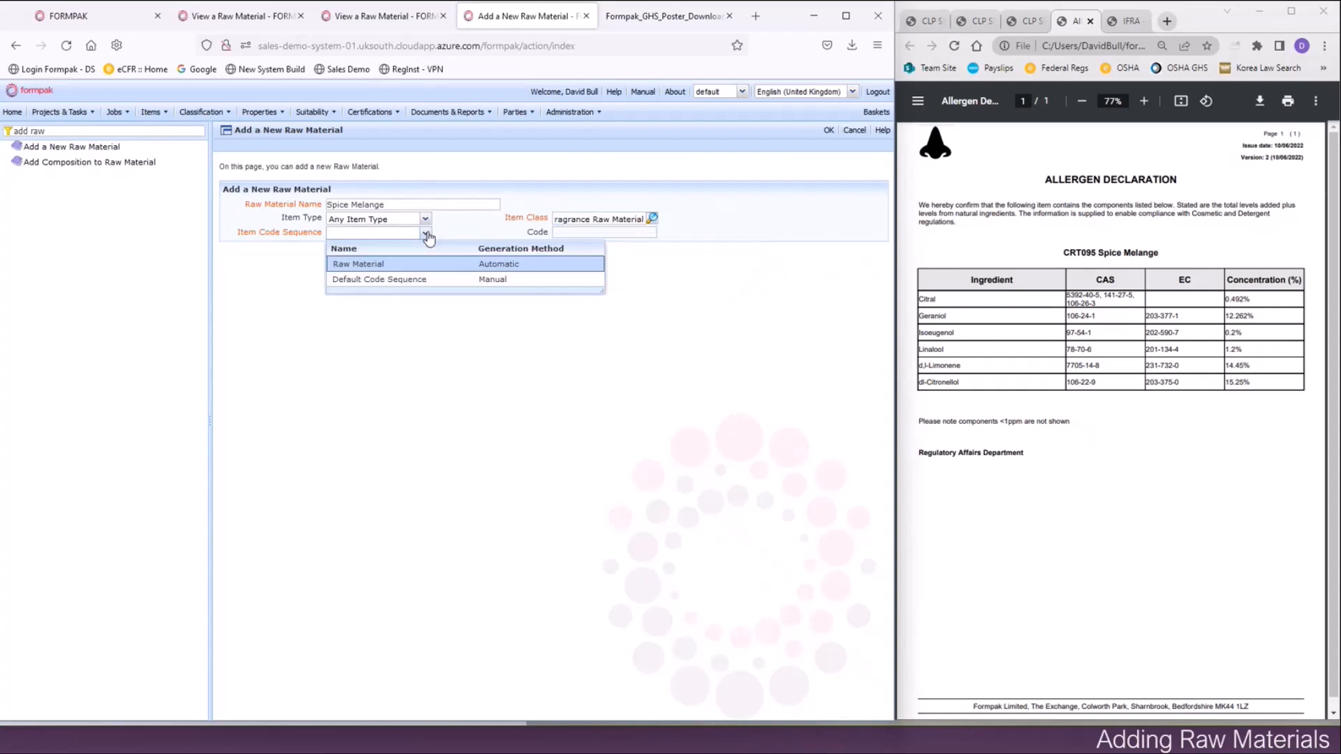
left_click(433, 278)
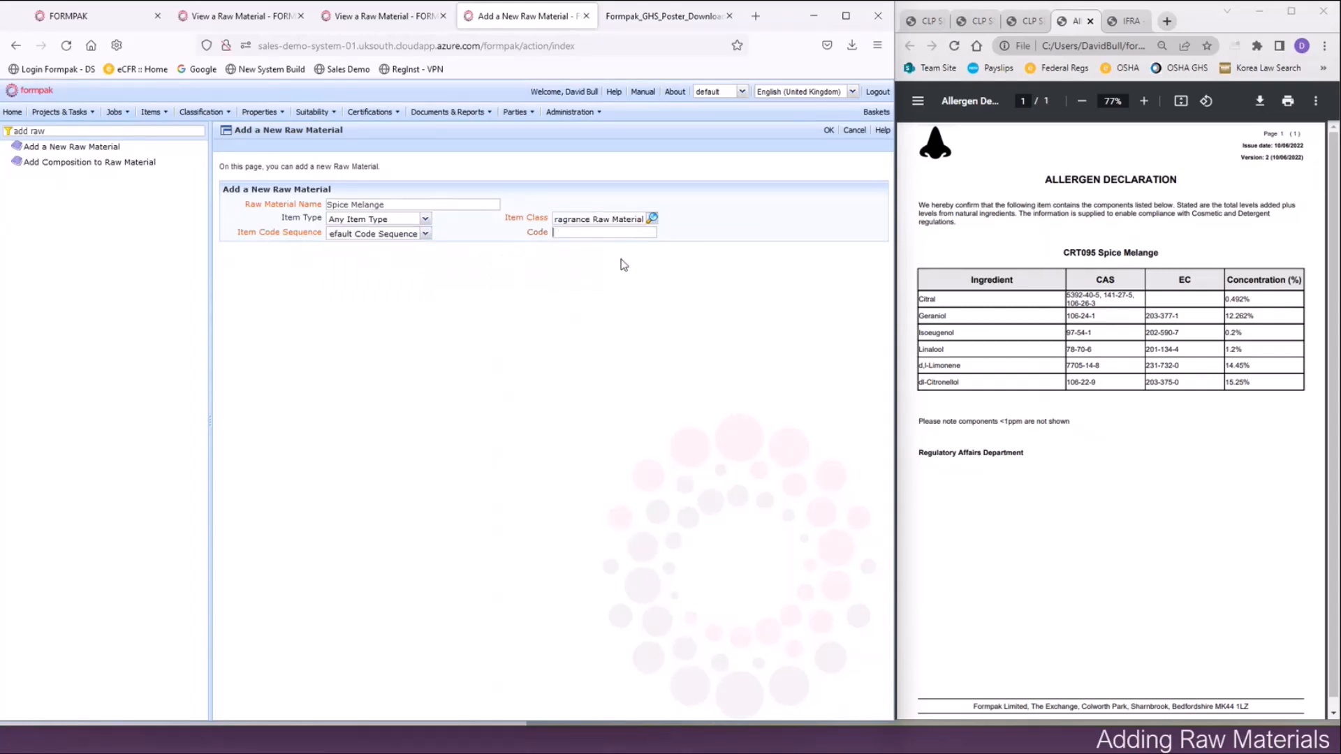
type("SPI")
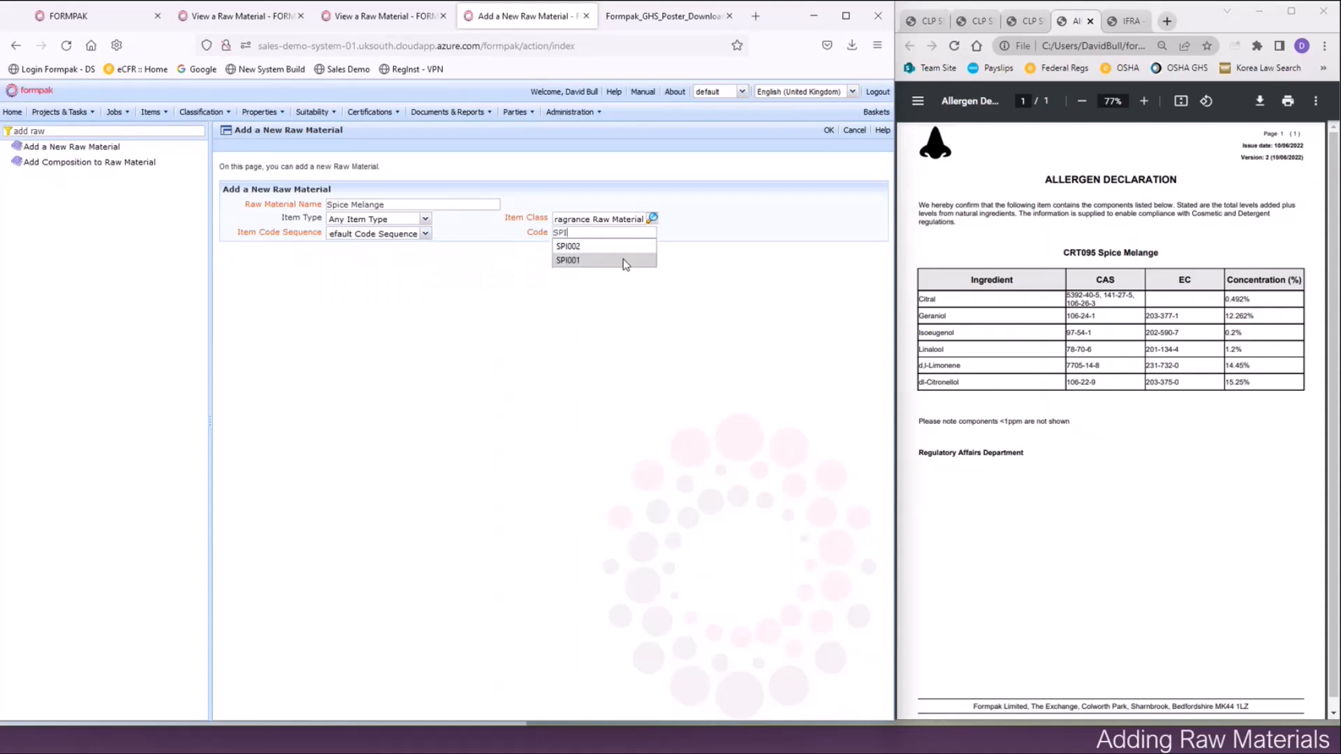
type("003")
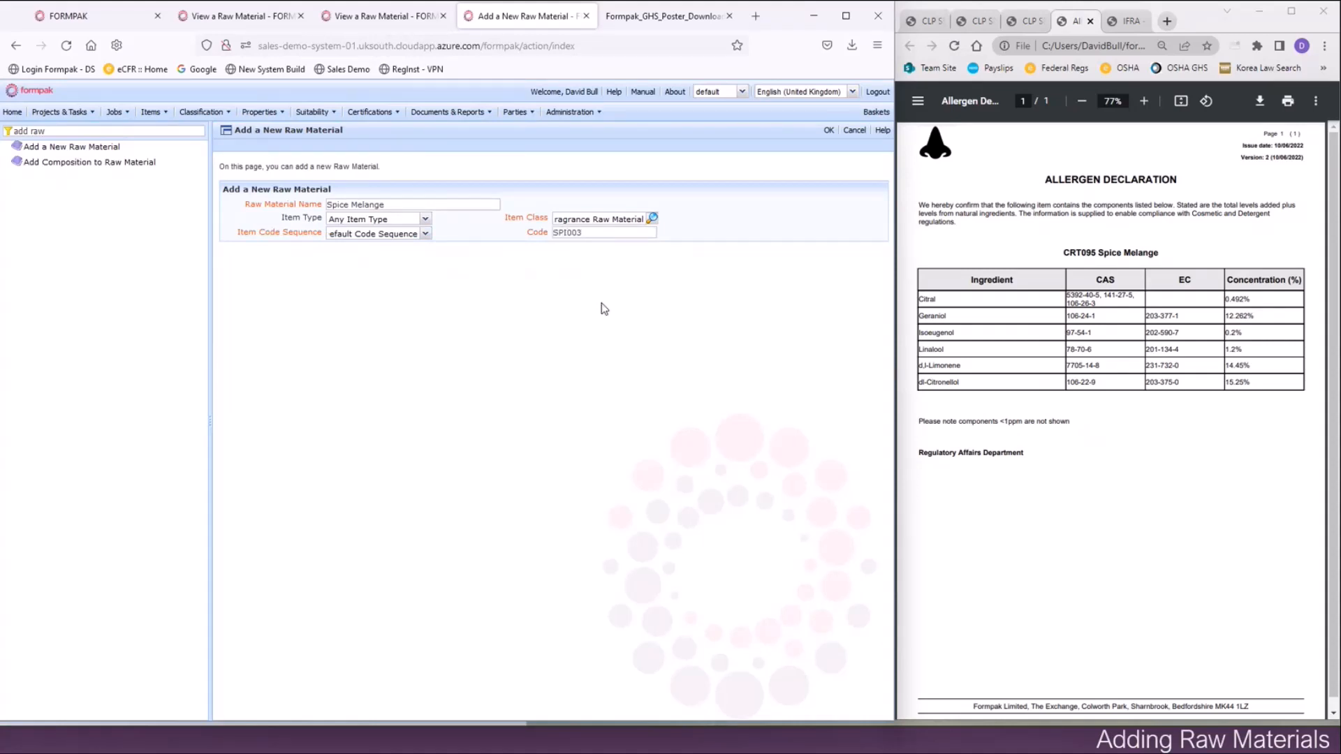
left_click(829, 132)
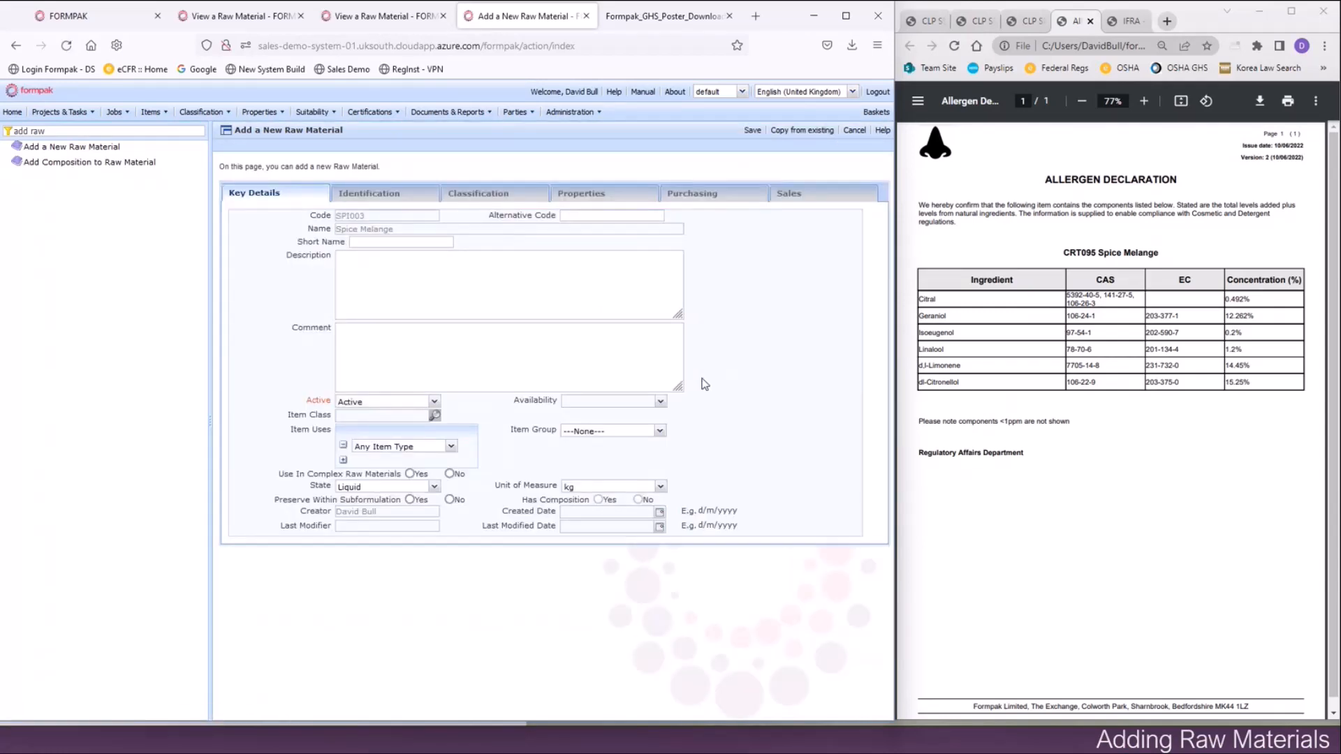
Allow Spice Melange to be used in complex raw materials, review its identification, purchasing and property details, and save it.
left_click(411, 474)
left_click(406, 195)
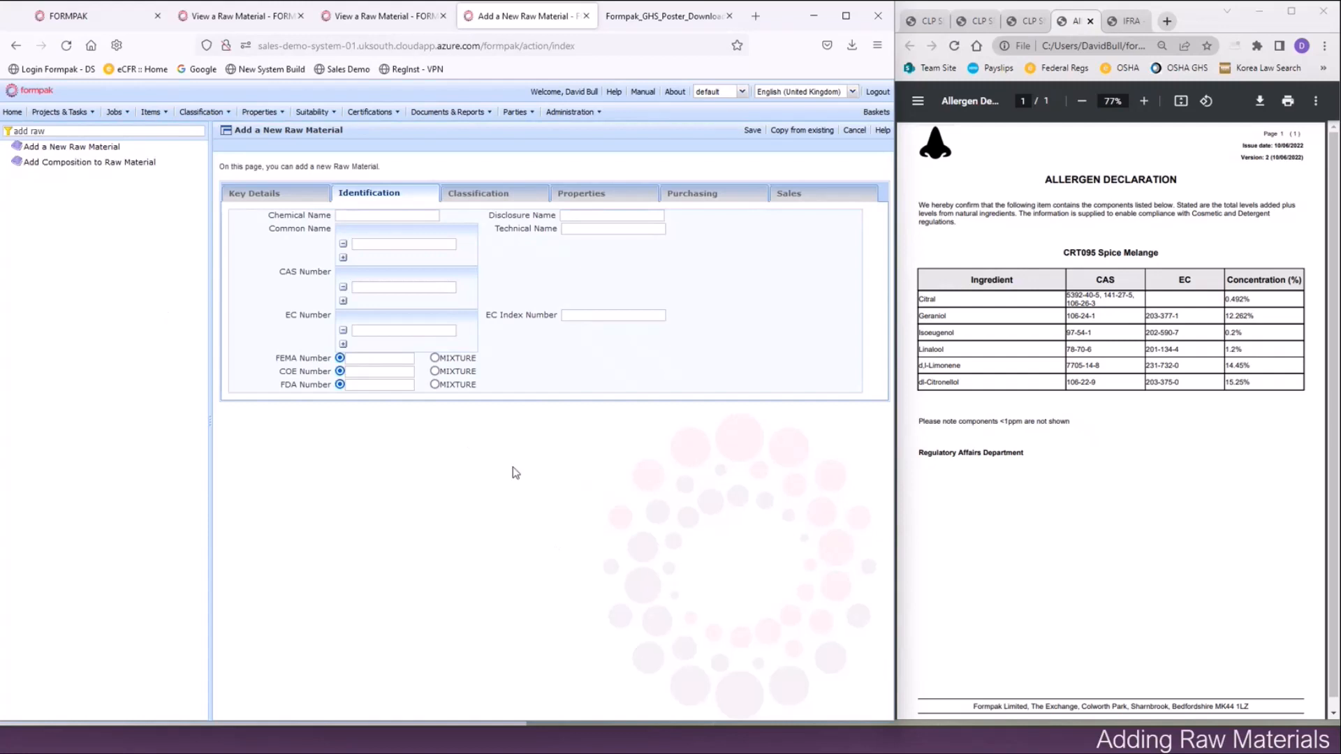
left_click(724, 194)
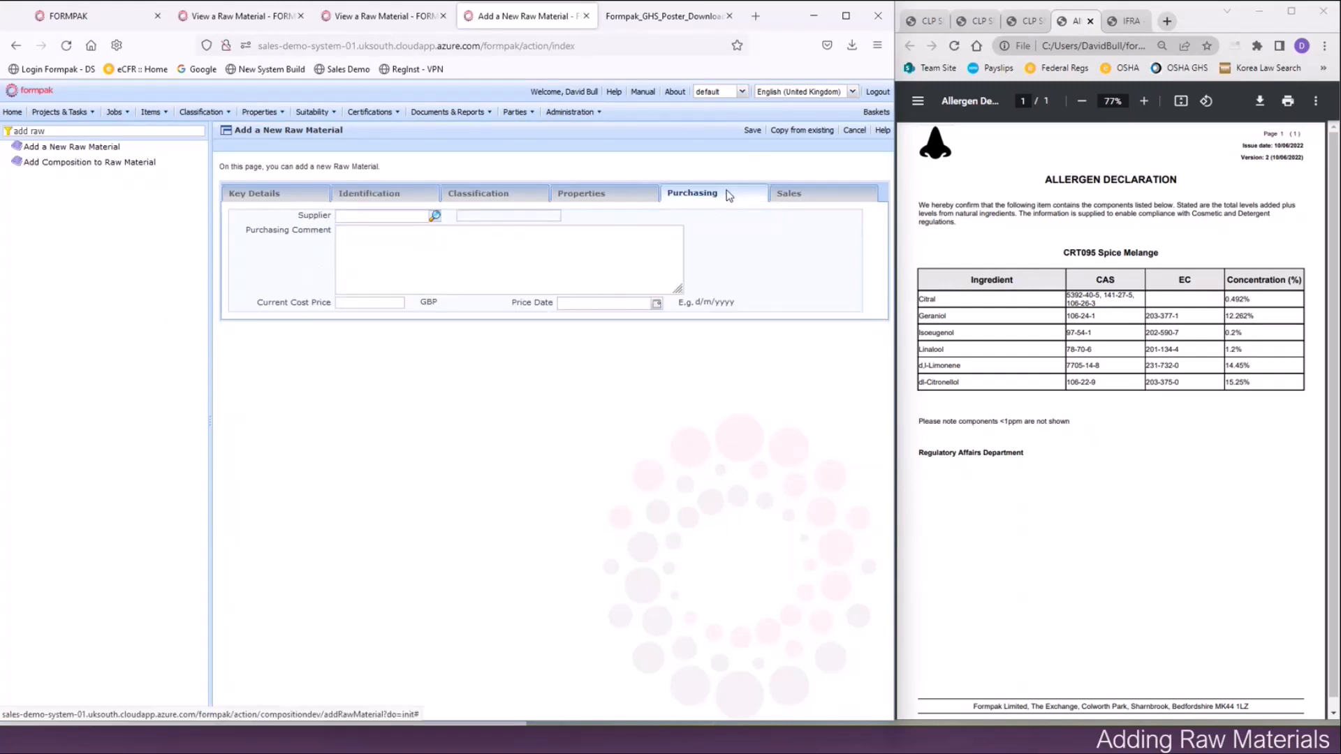
left_click(619, 193)
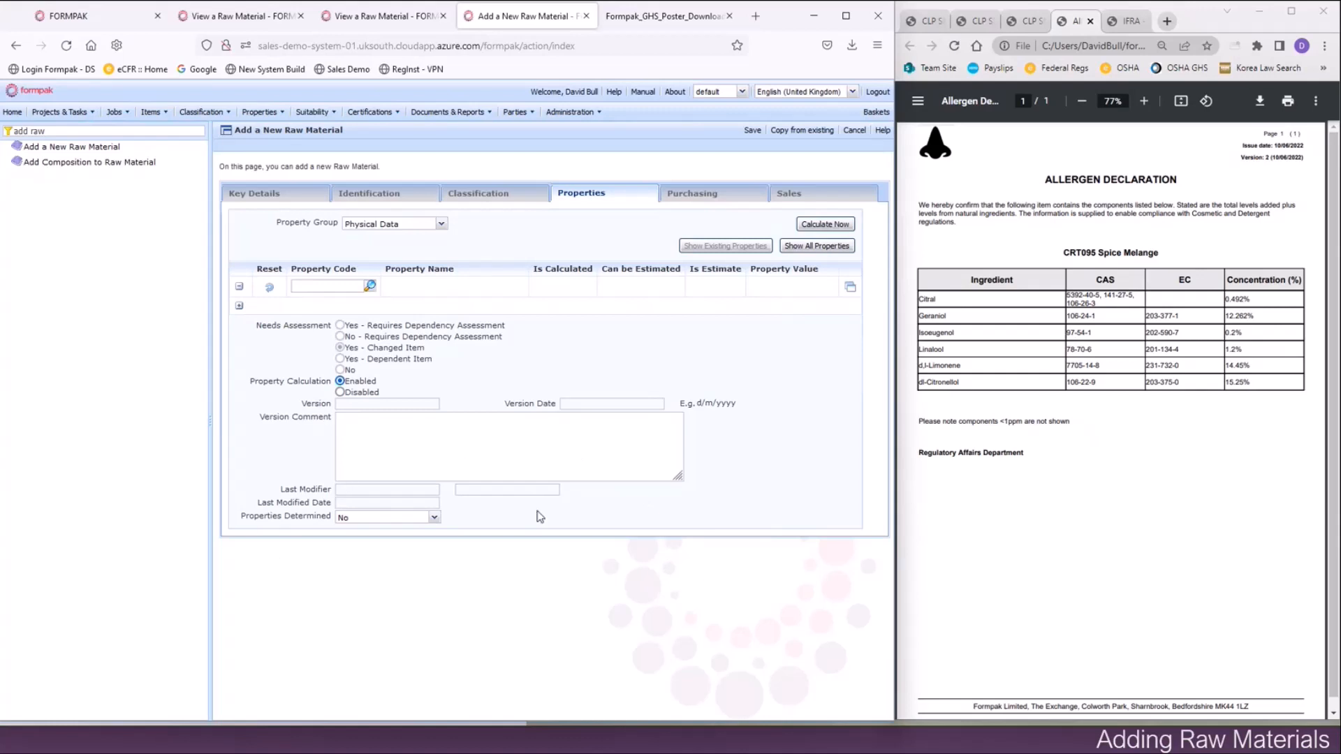
left_click(752, 130)
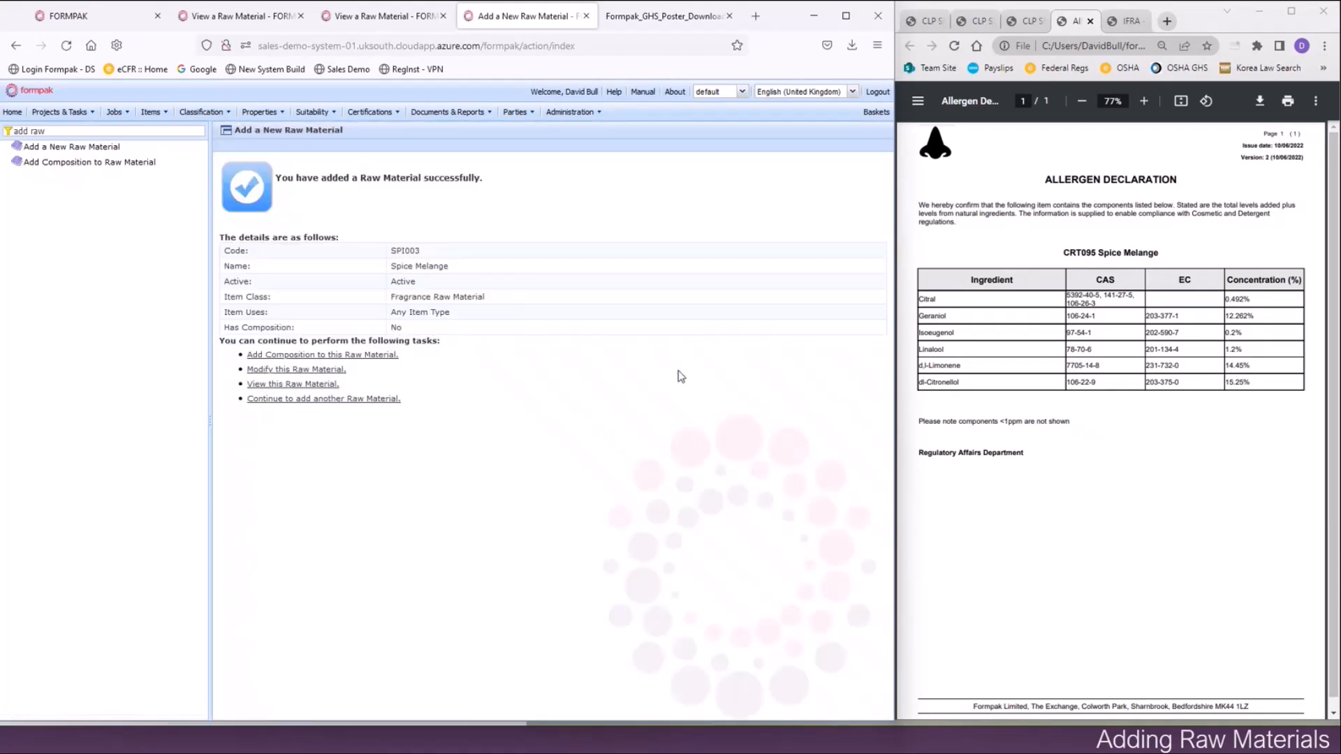
Open the composition editor for the new Spice Melange material and filter the navigation tree for "add comp".
left_click(374, 355)
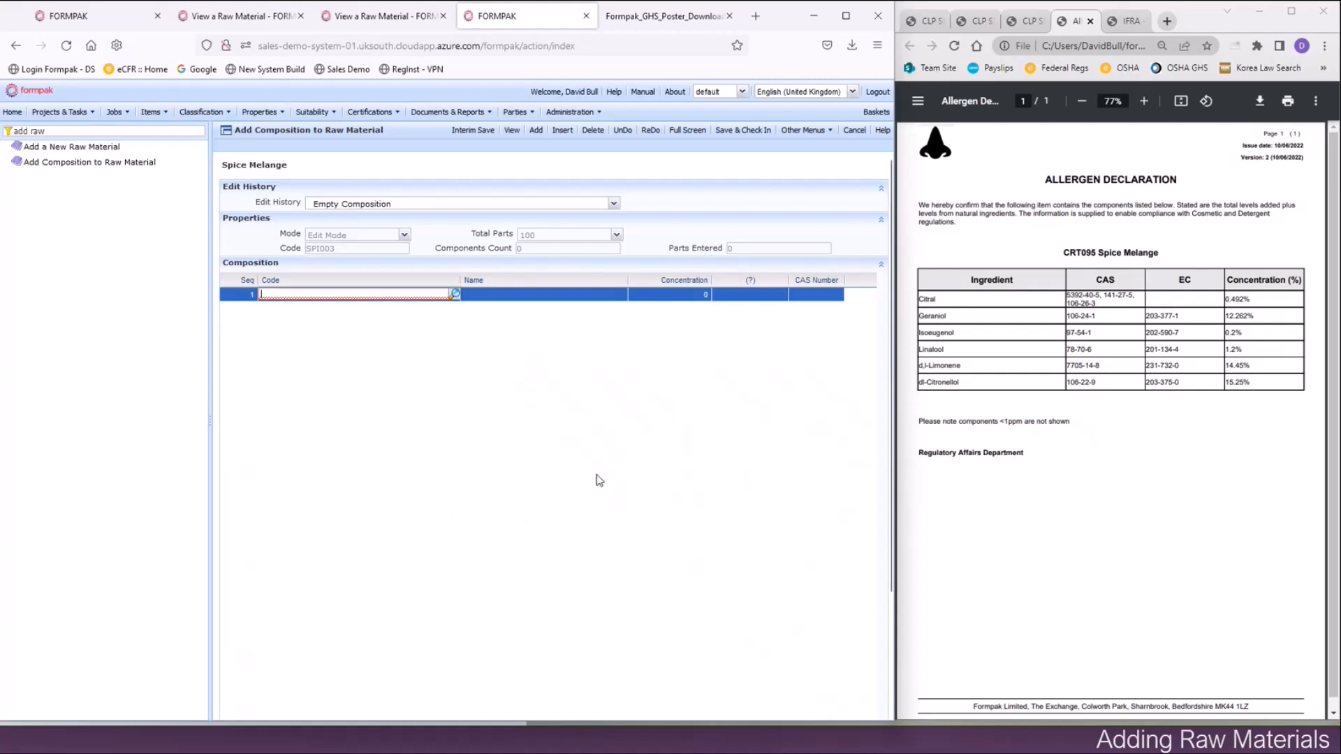
left_click(151, 132)
type("a")
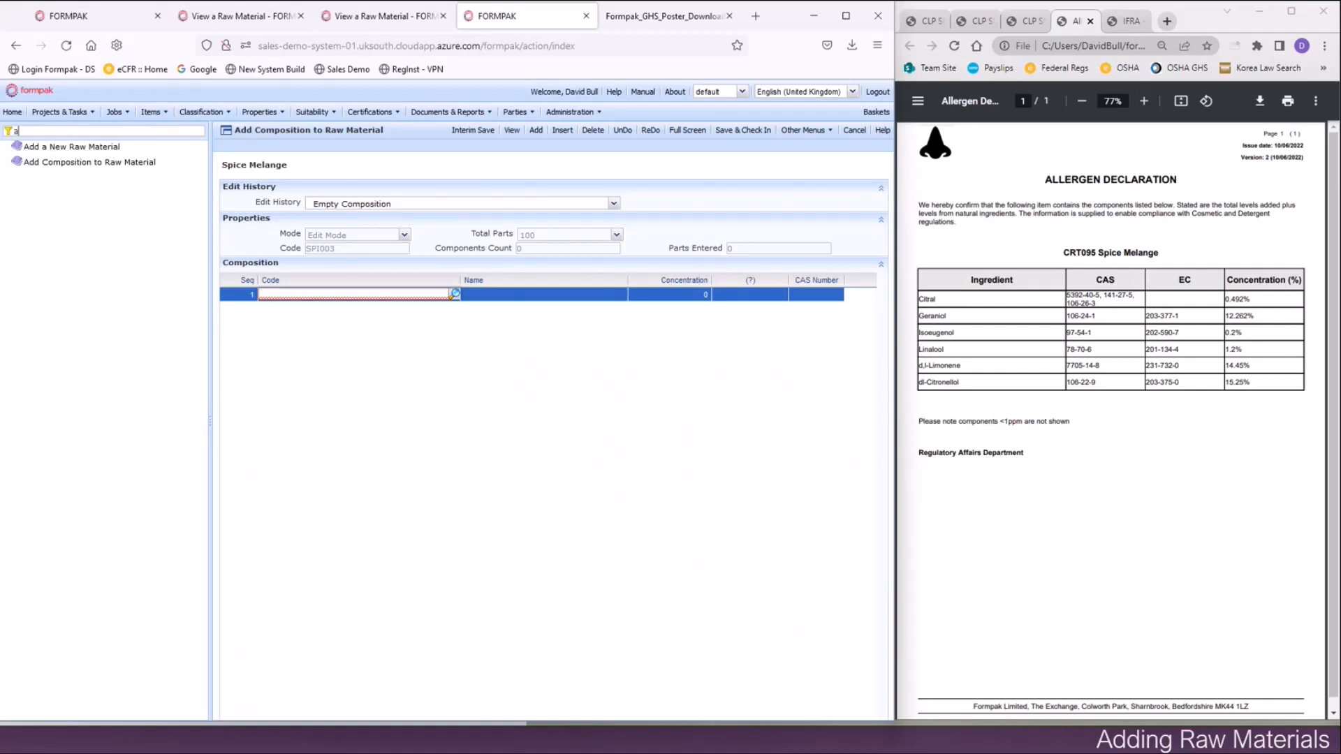
type("dd comp")
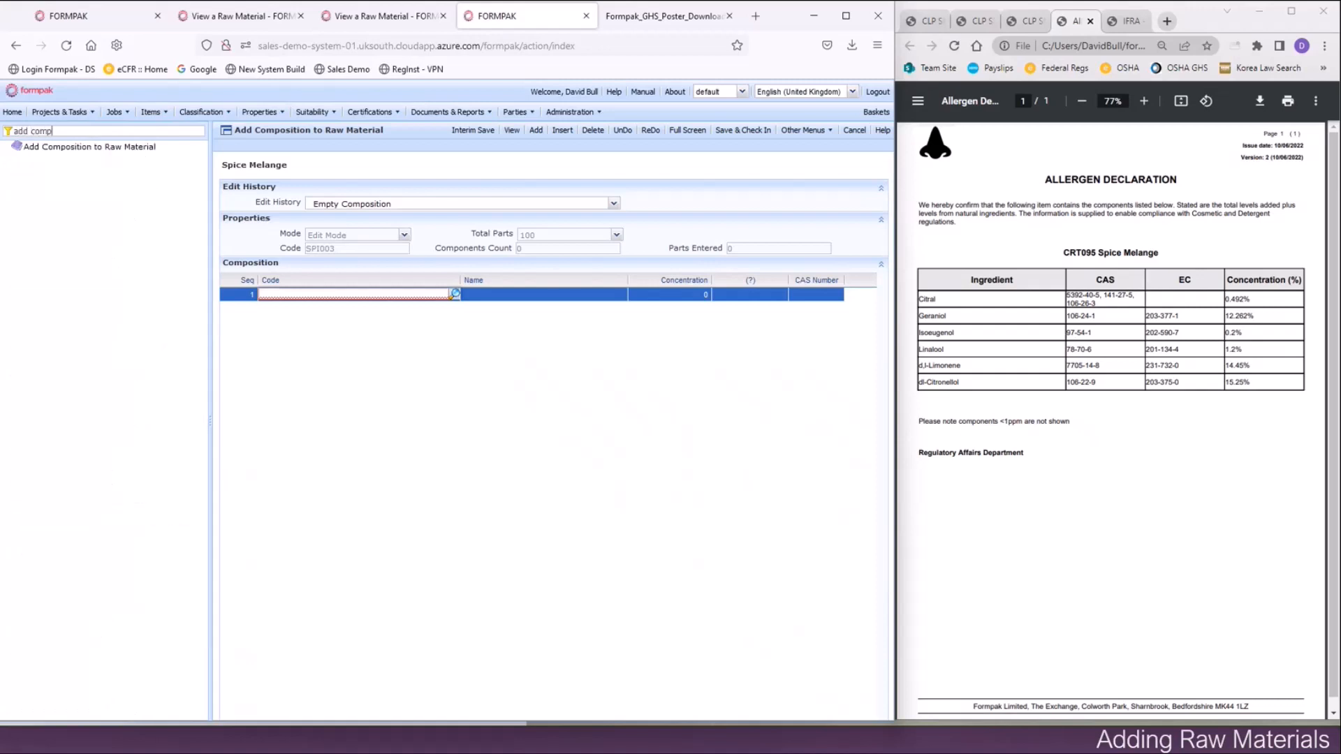
key("Return")
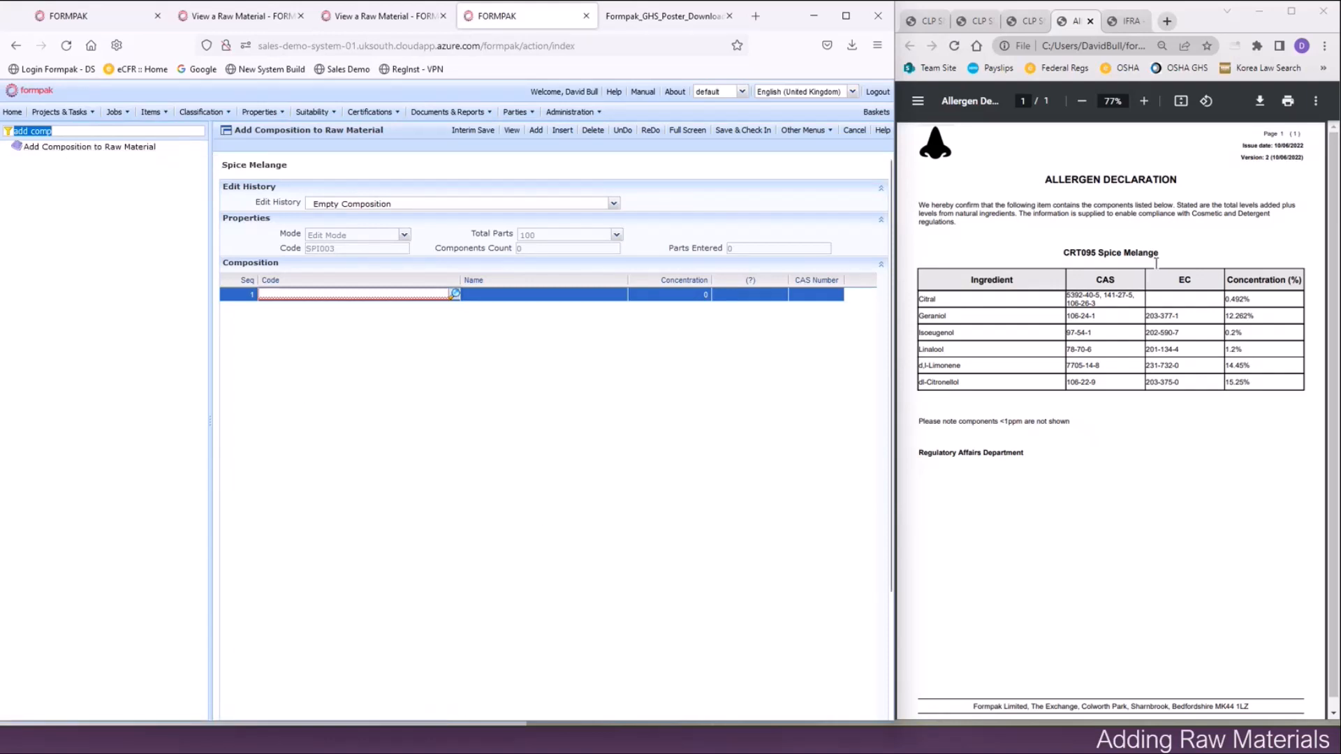
Check dl-Citronellol in the safety data sheet and allergen declaration, and add COMP-LM9065 by deep search on CAS 106-22-9 at a concentration of 15.25.
left_click(1027, 28)
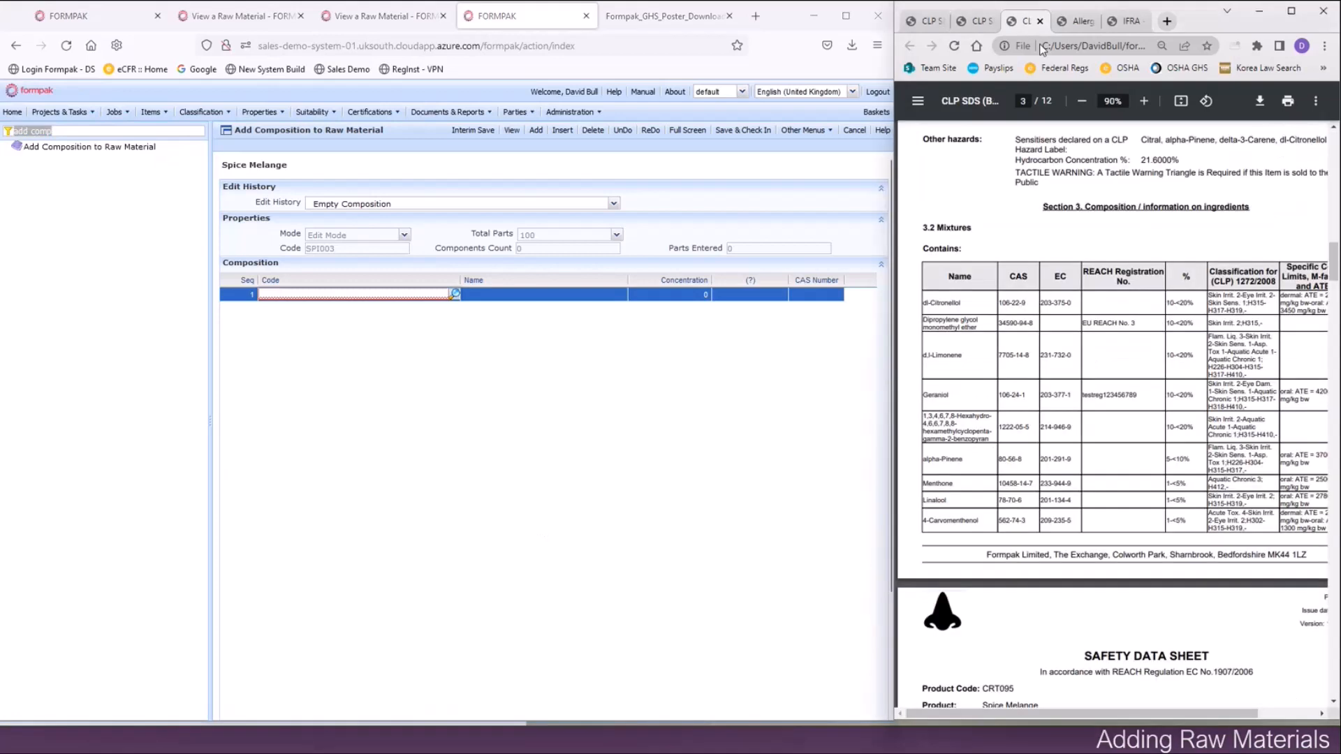
left_click_drag(924, 304, 969, 300)
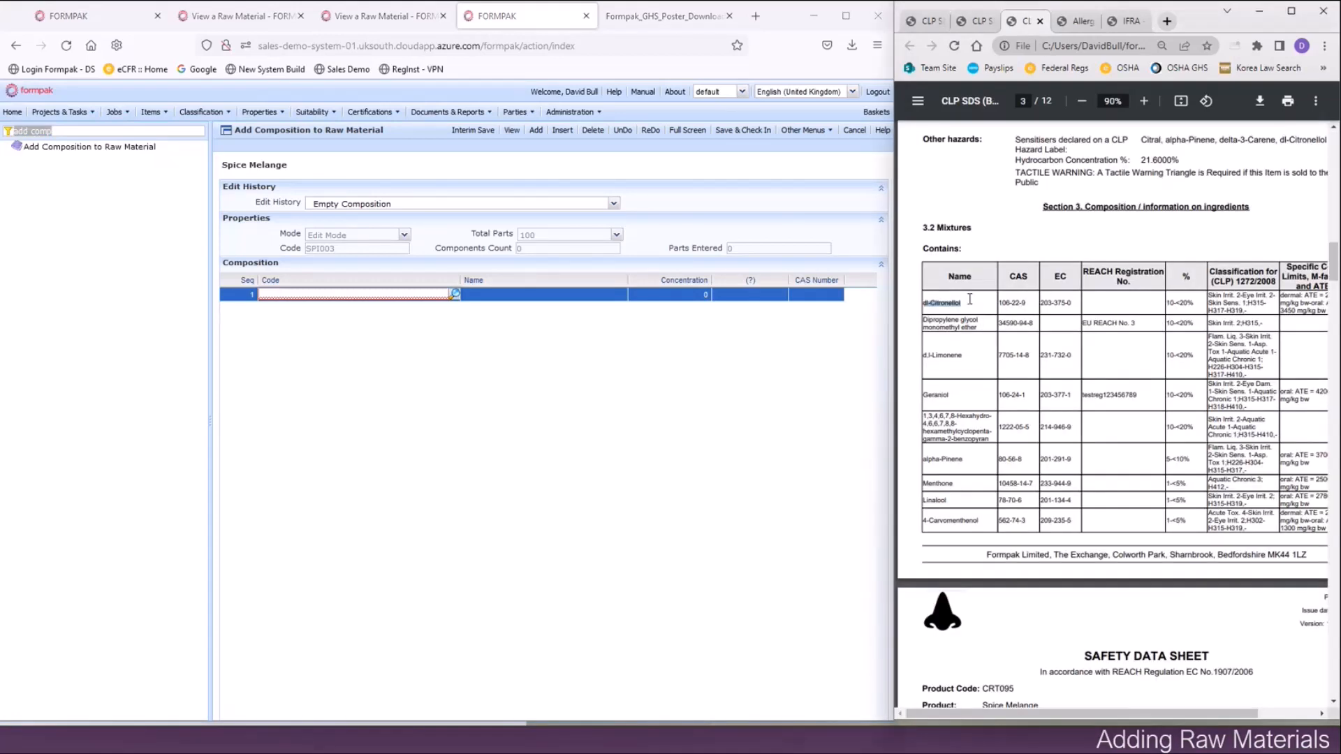
left_click(976, 302)
left_click(1069, 21)
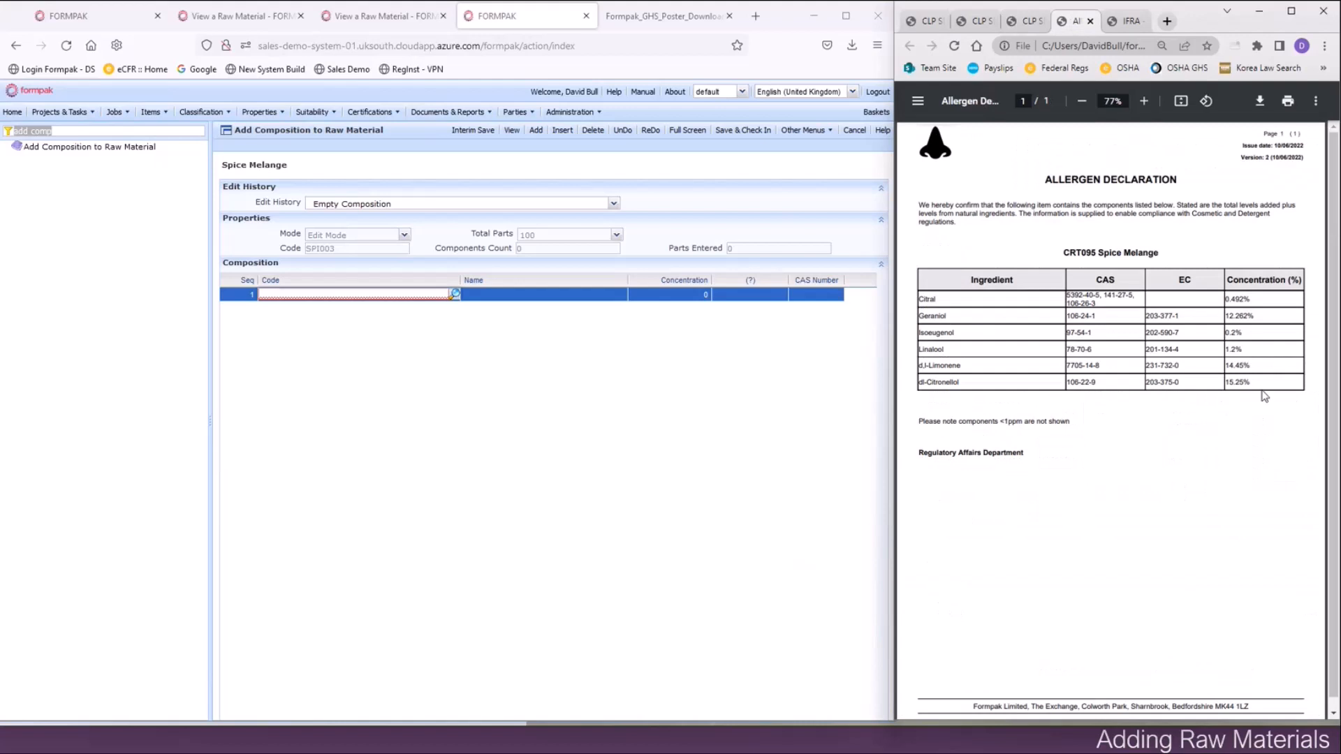
left_click_drag(1227, 382, 1252, 382)
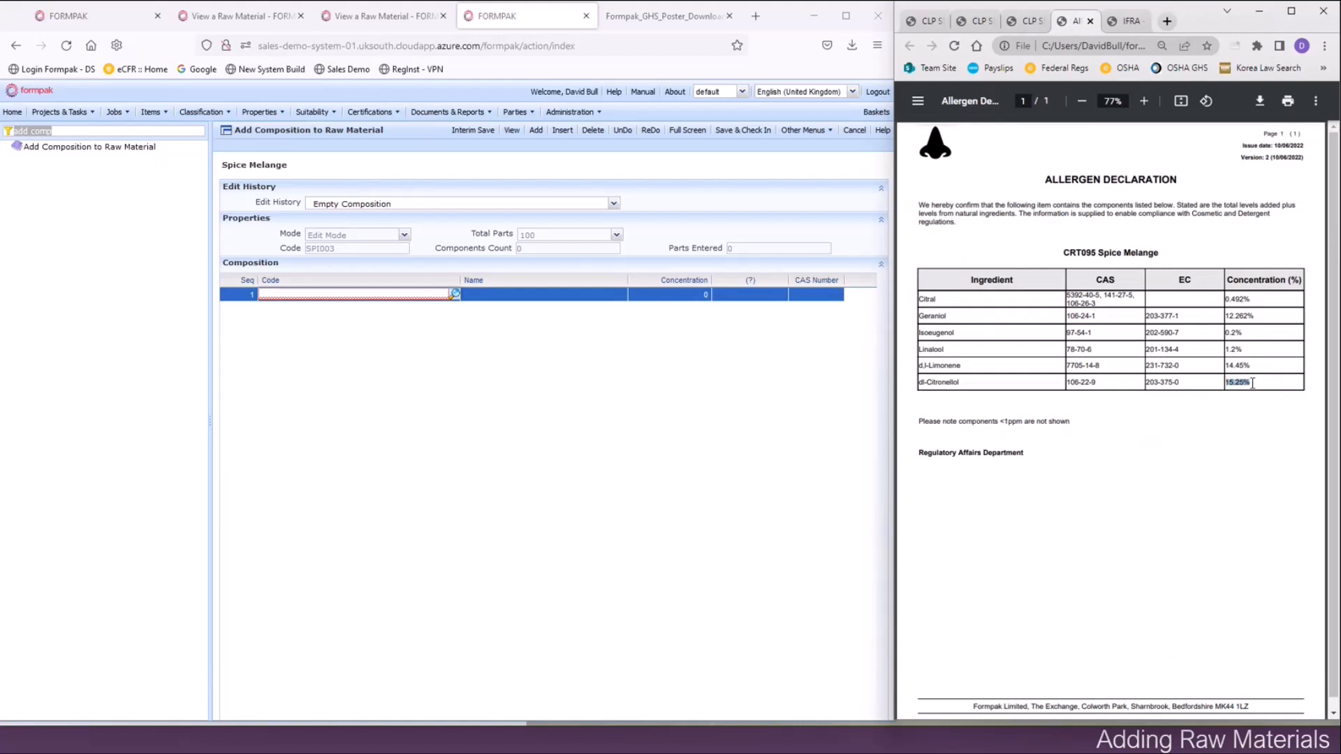
left_click(329, 293)
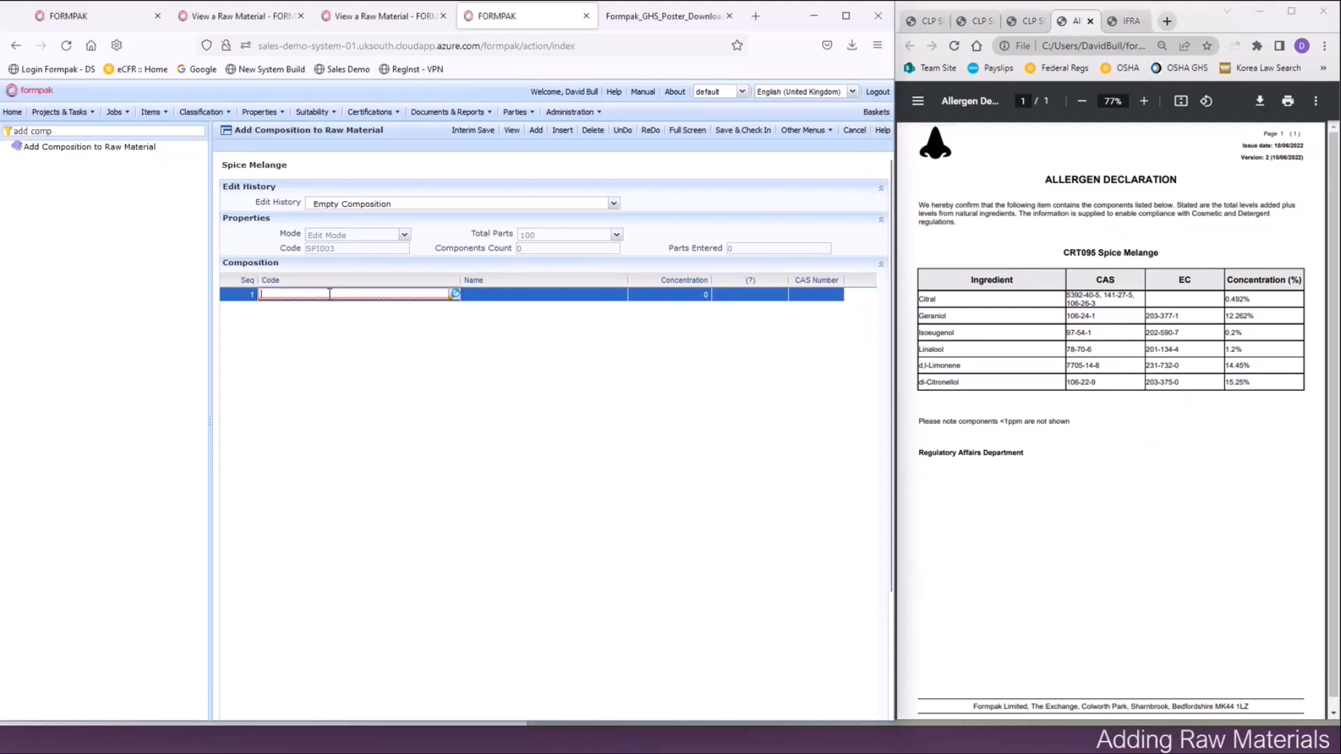
type("106-")
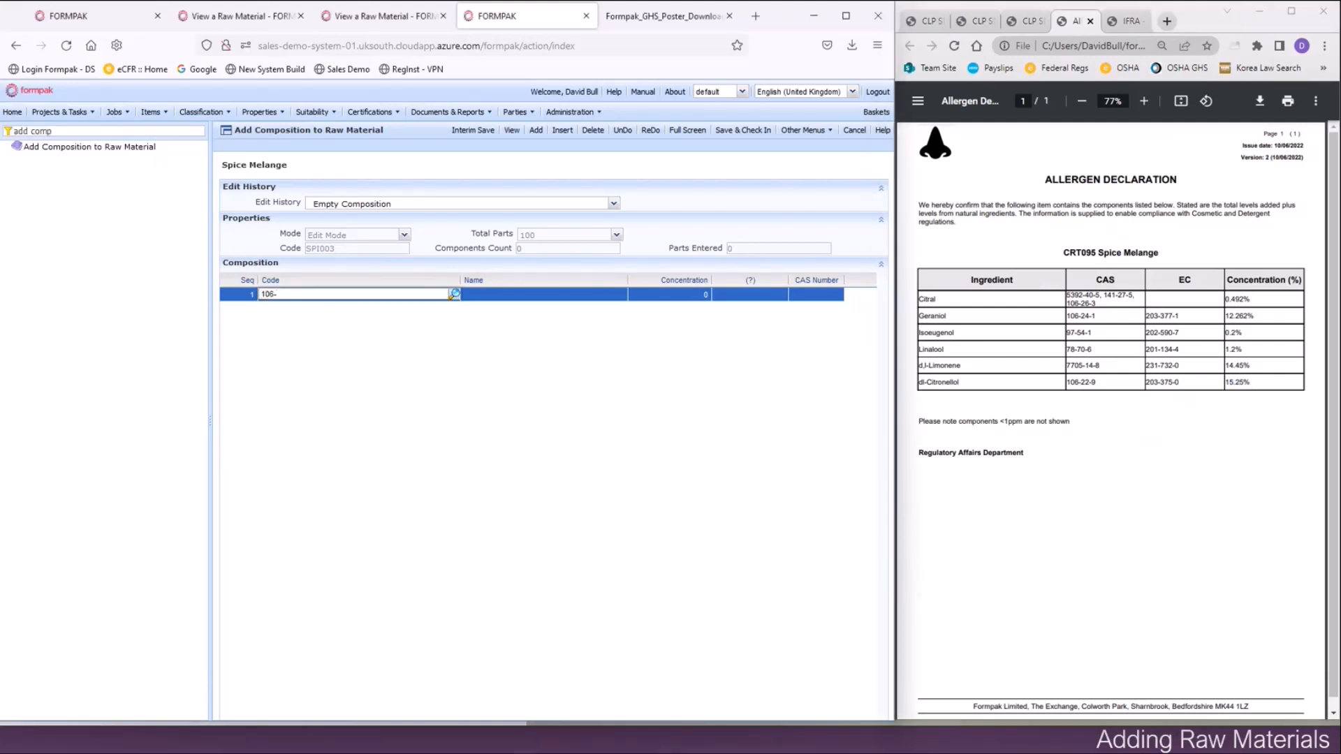
type("22-9")
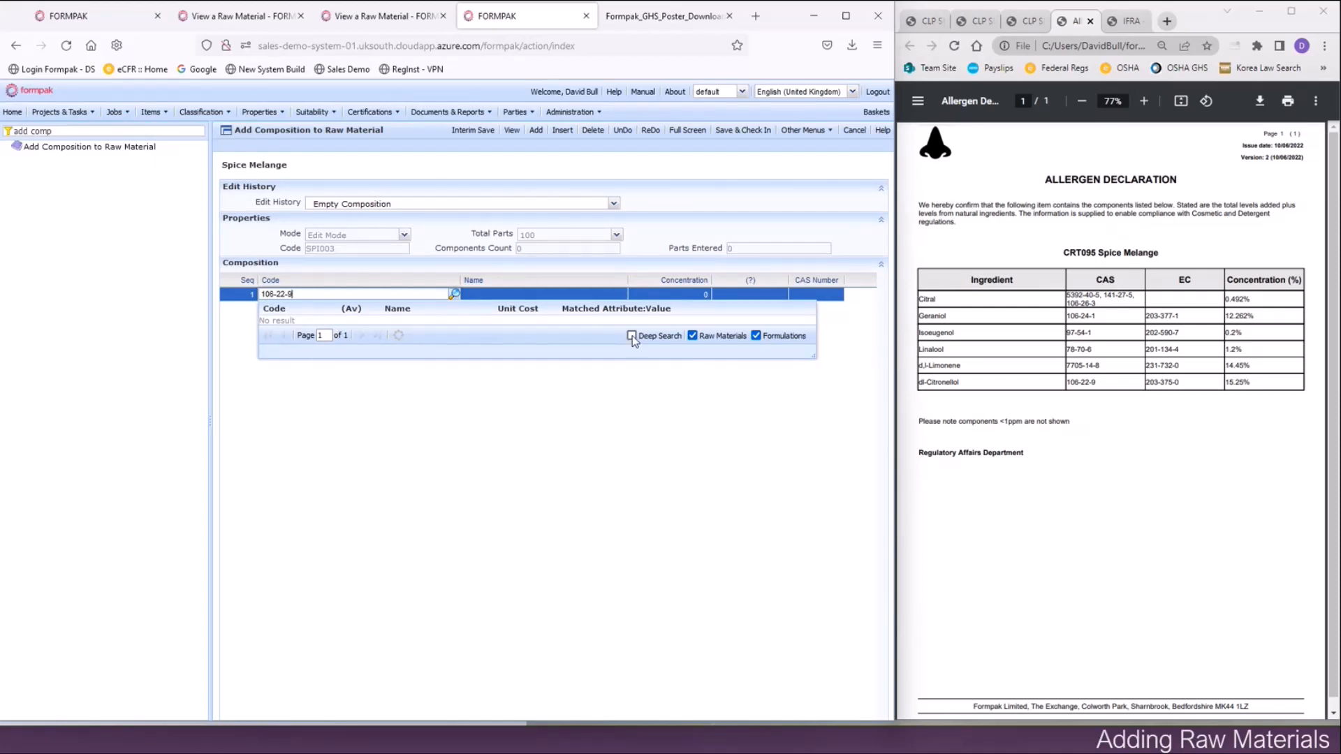
left_click(632, 336)
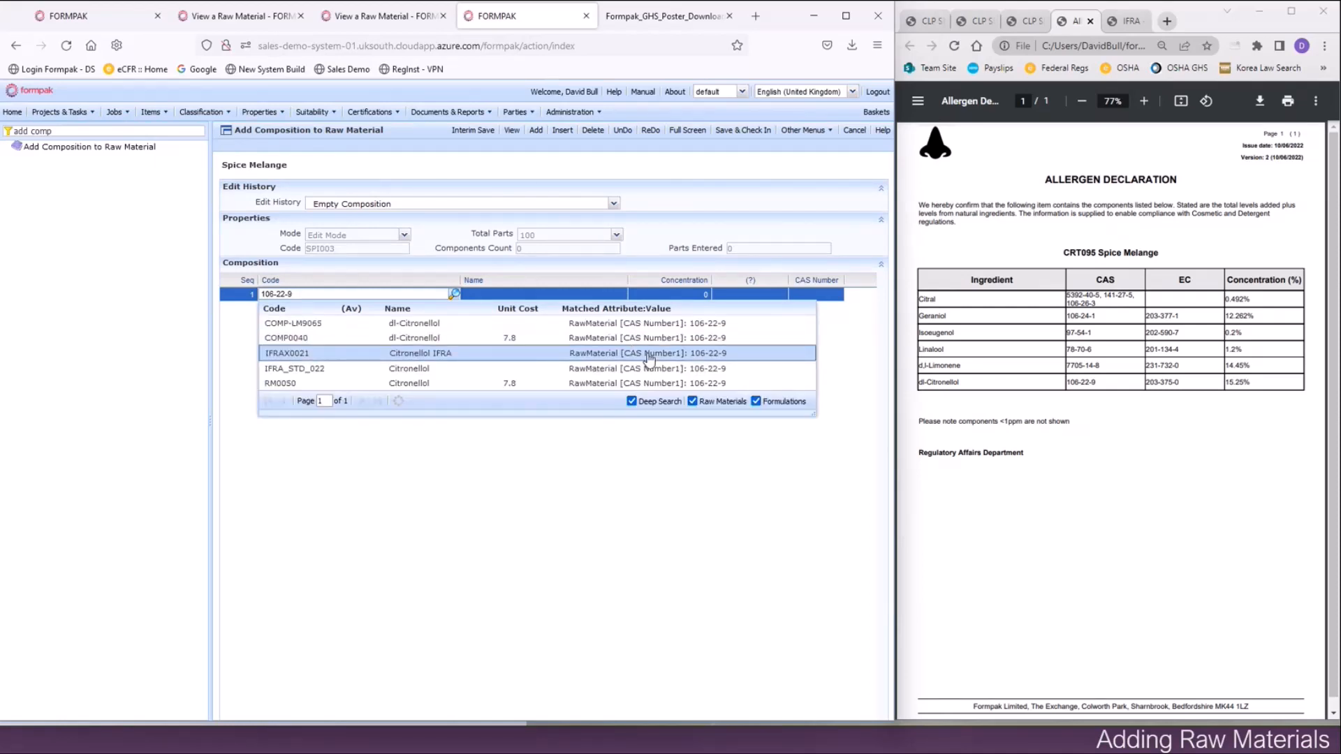
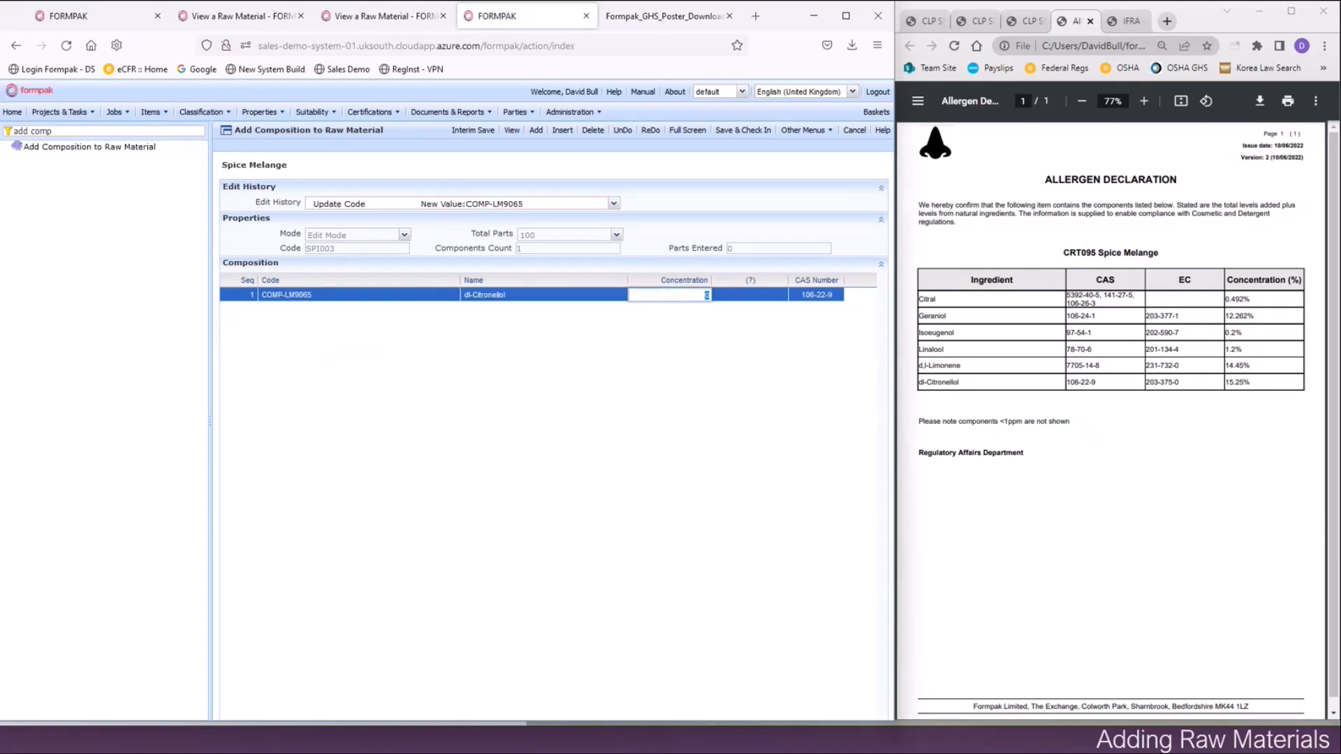
type("15.25")
key("Return")
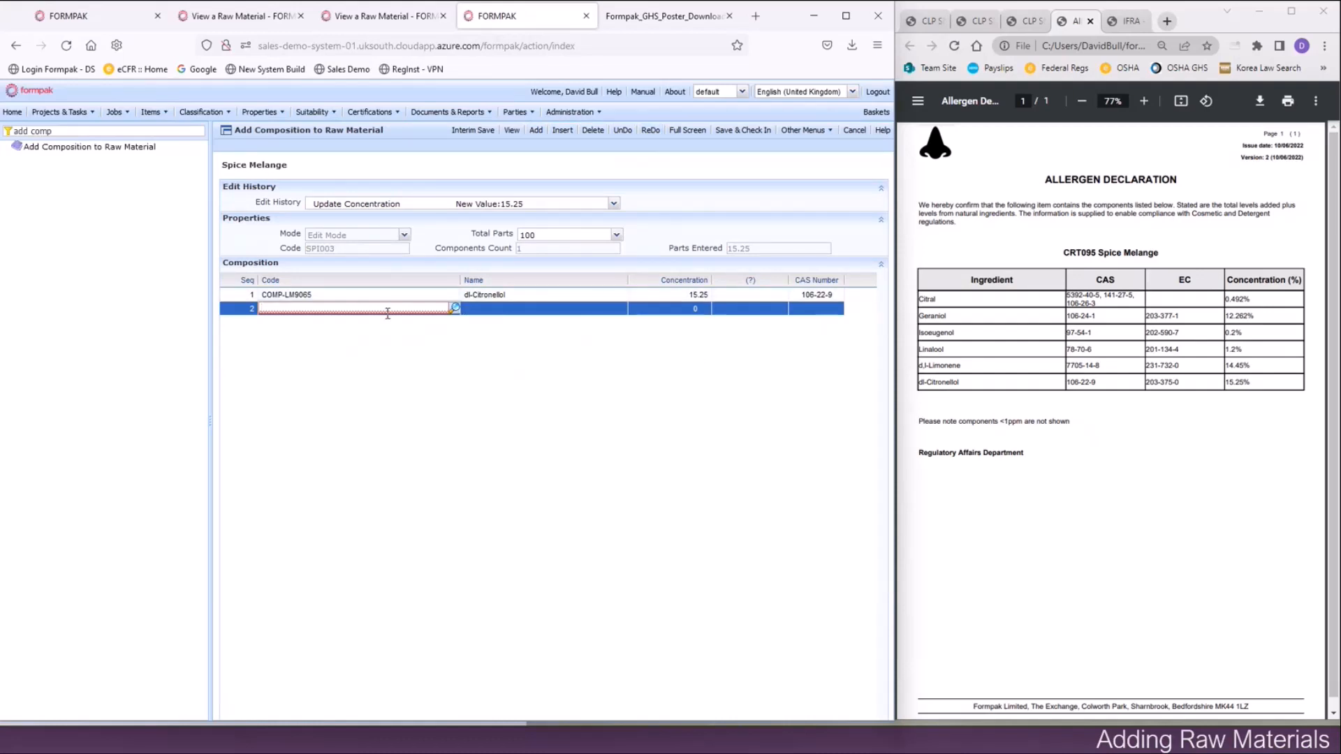
Add dl-Limonene, COMP-LM1430, as the second component with a concentration of 14.45.
type("limonene")
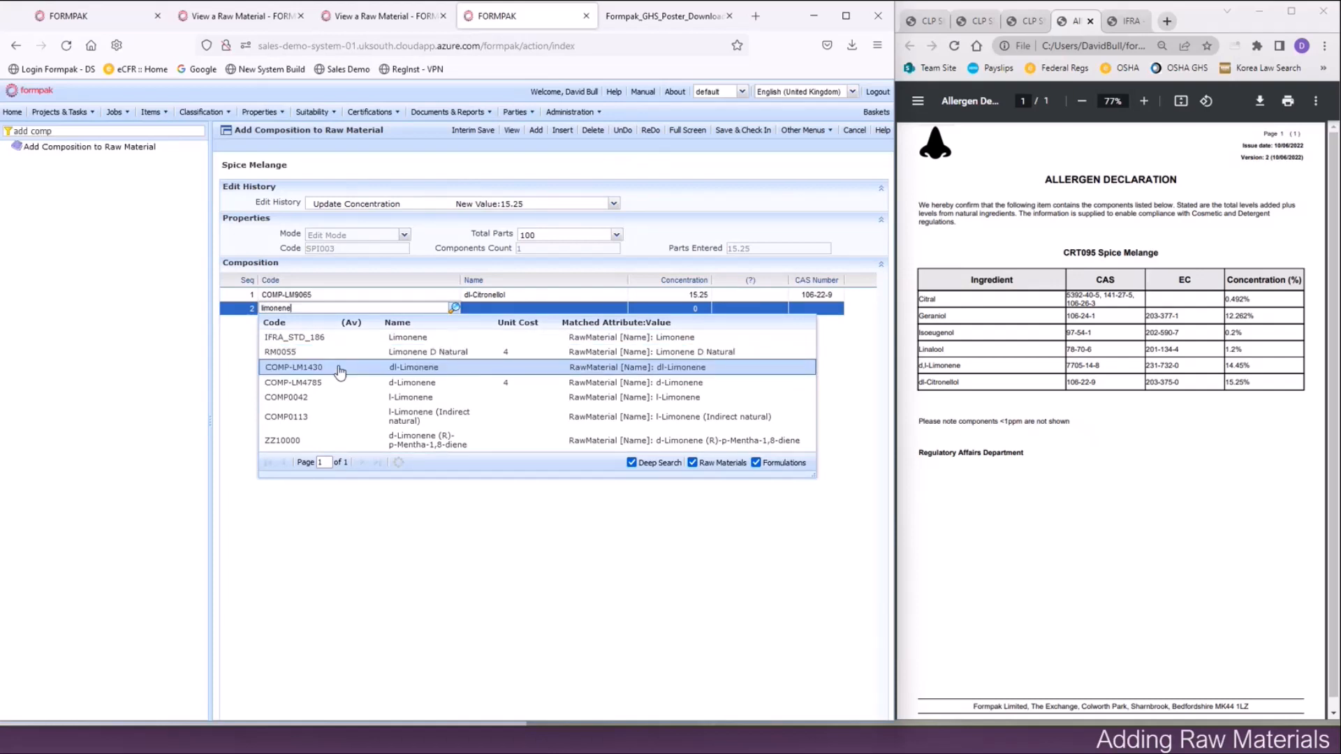
left_click(340, 368)
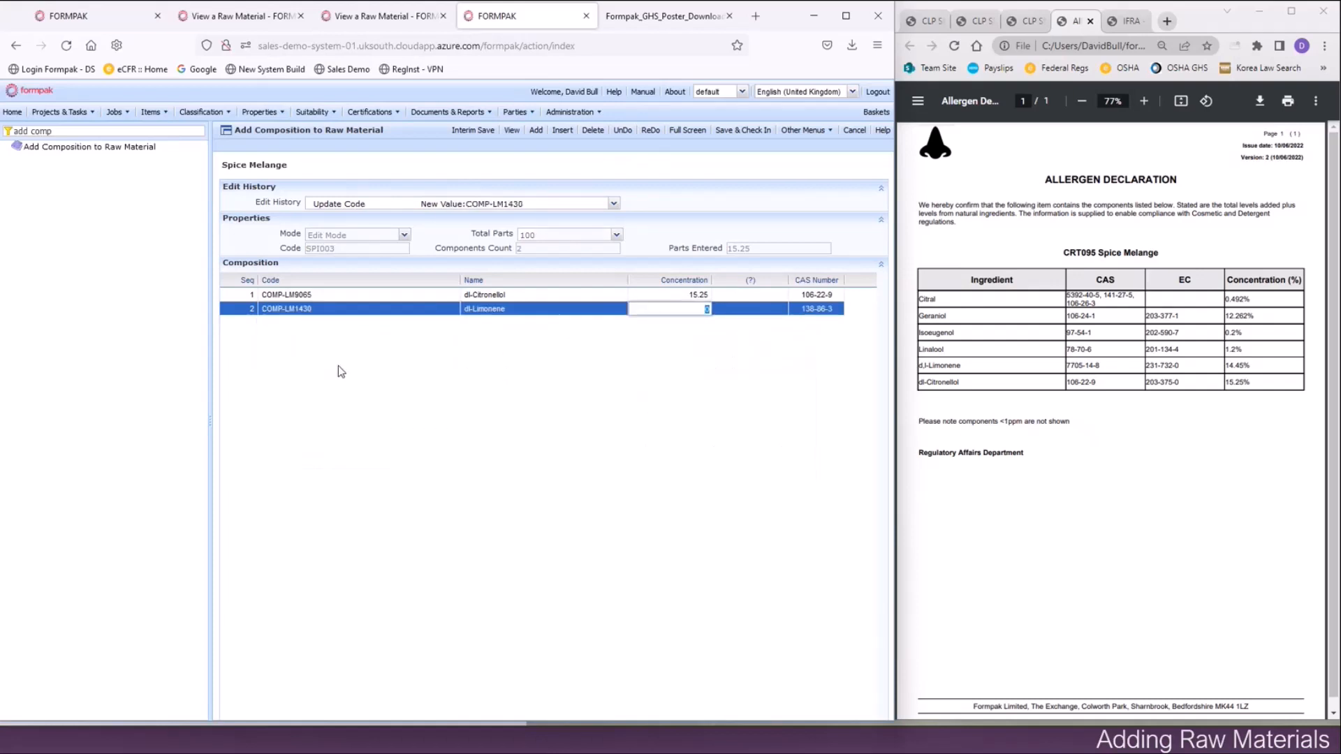
type("14.45")
key("Return")
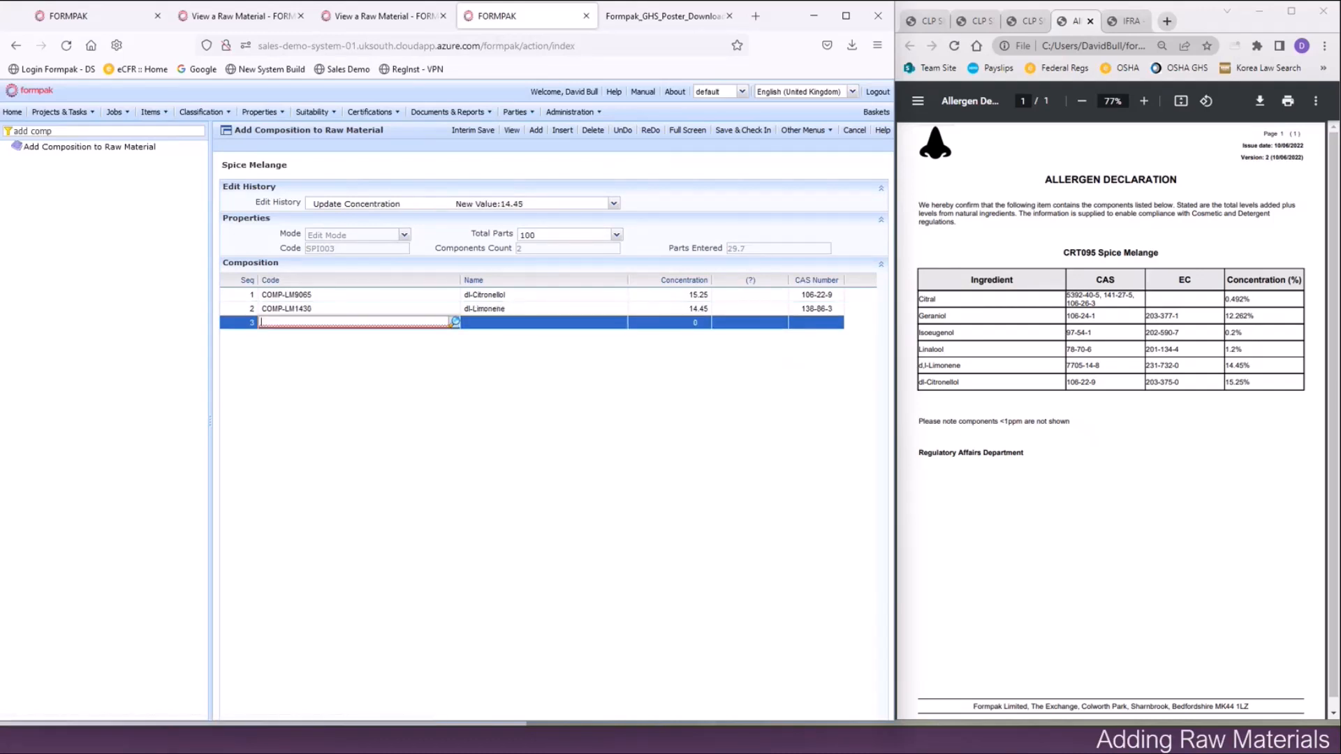
Add Linalool, COMP-LM9825, as the third component by searching CAS 78-70-6, with a concentration of 1.2.
type("78-70-6")
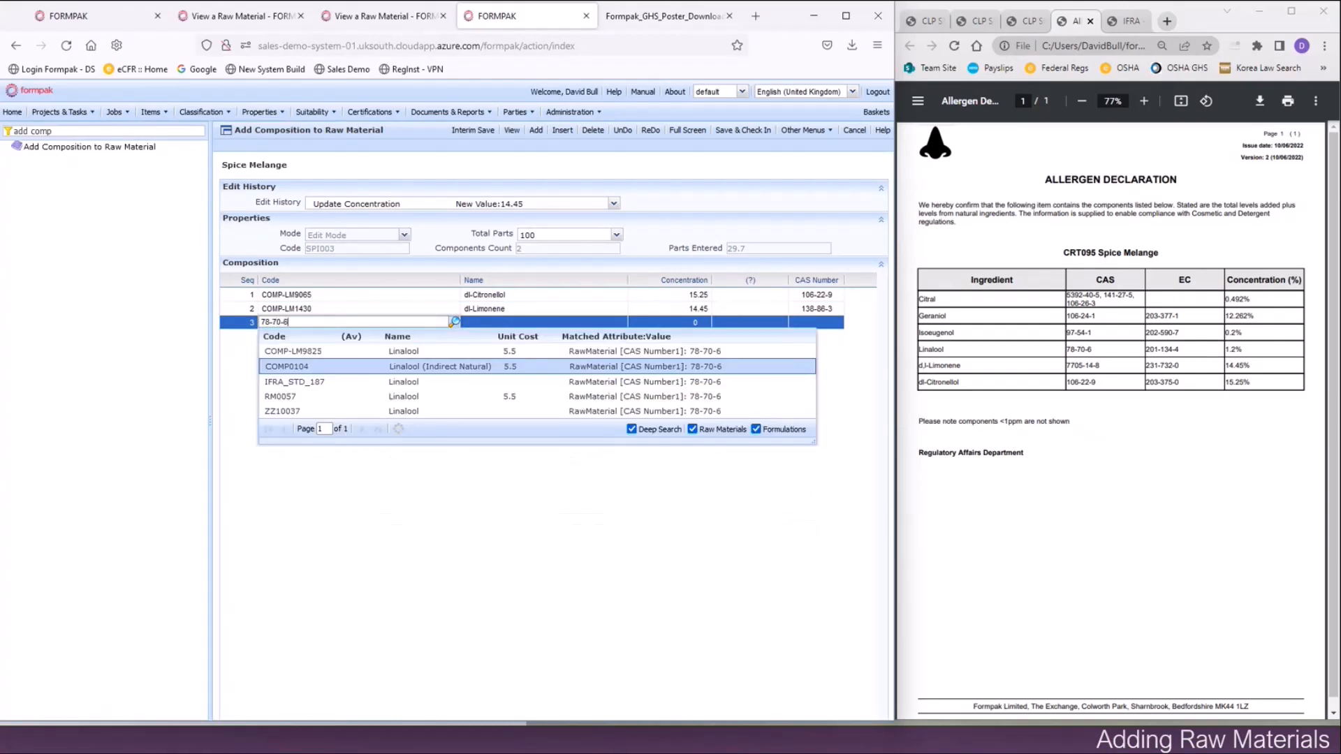
left_click(390, 351)
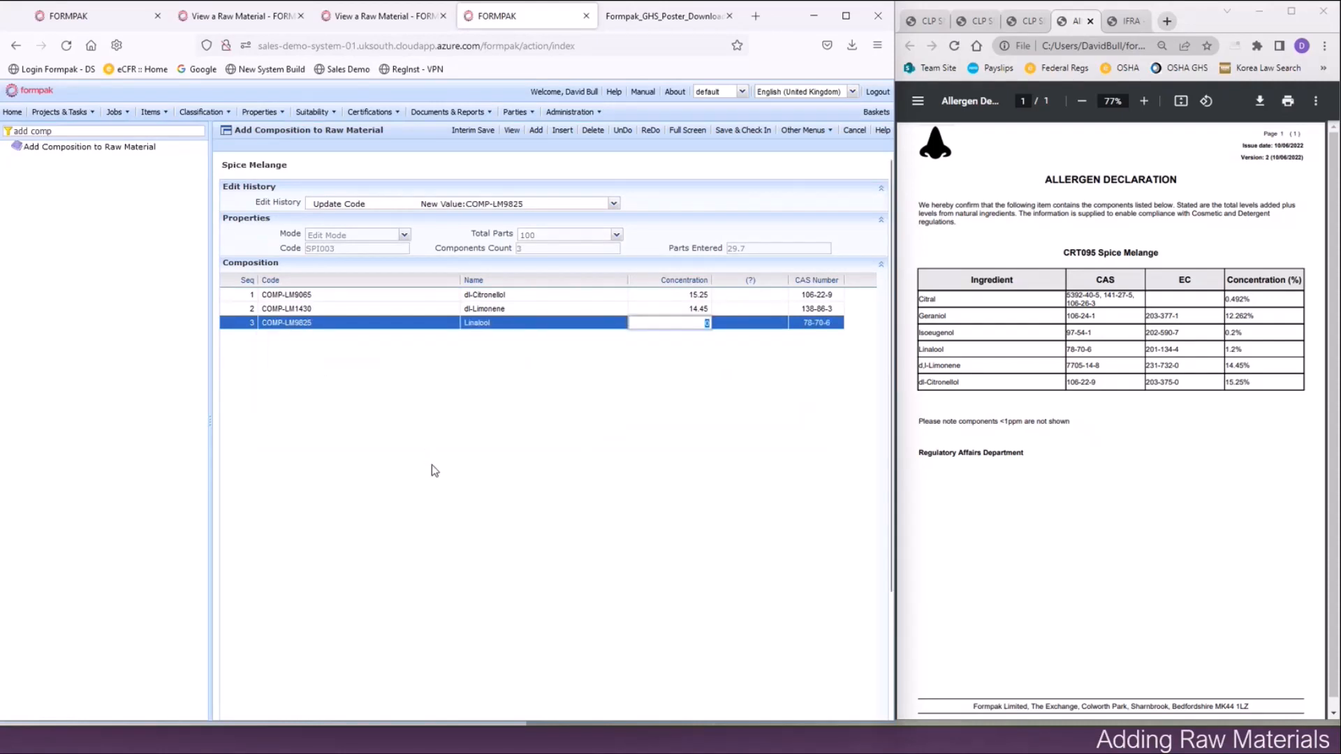
type("1.2")
key("Return")
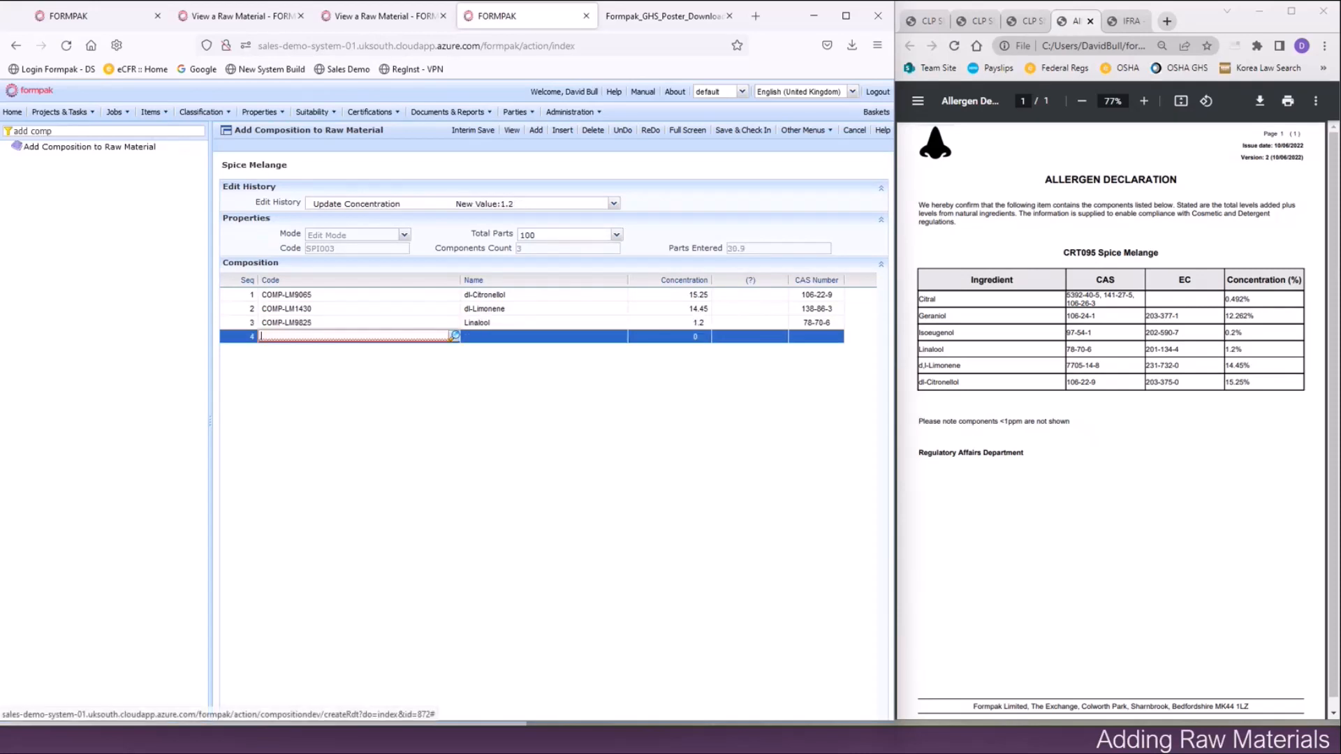
Add Isoeugenol, COMP-LM6873, as the fourth component by name search, with a concentration of 0.2.
type("isoeug")
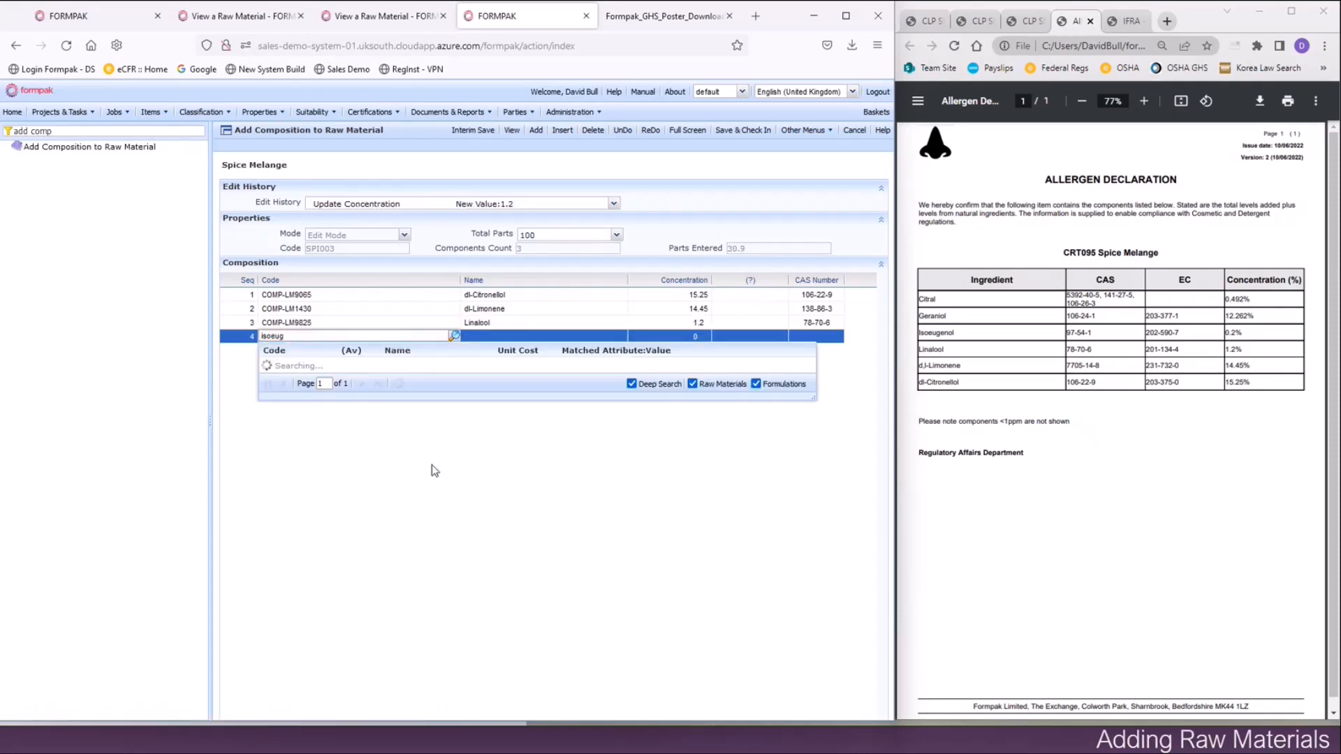
left_click(366, 370)
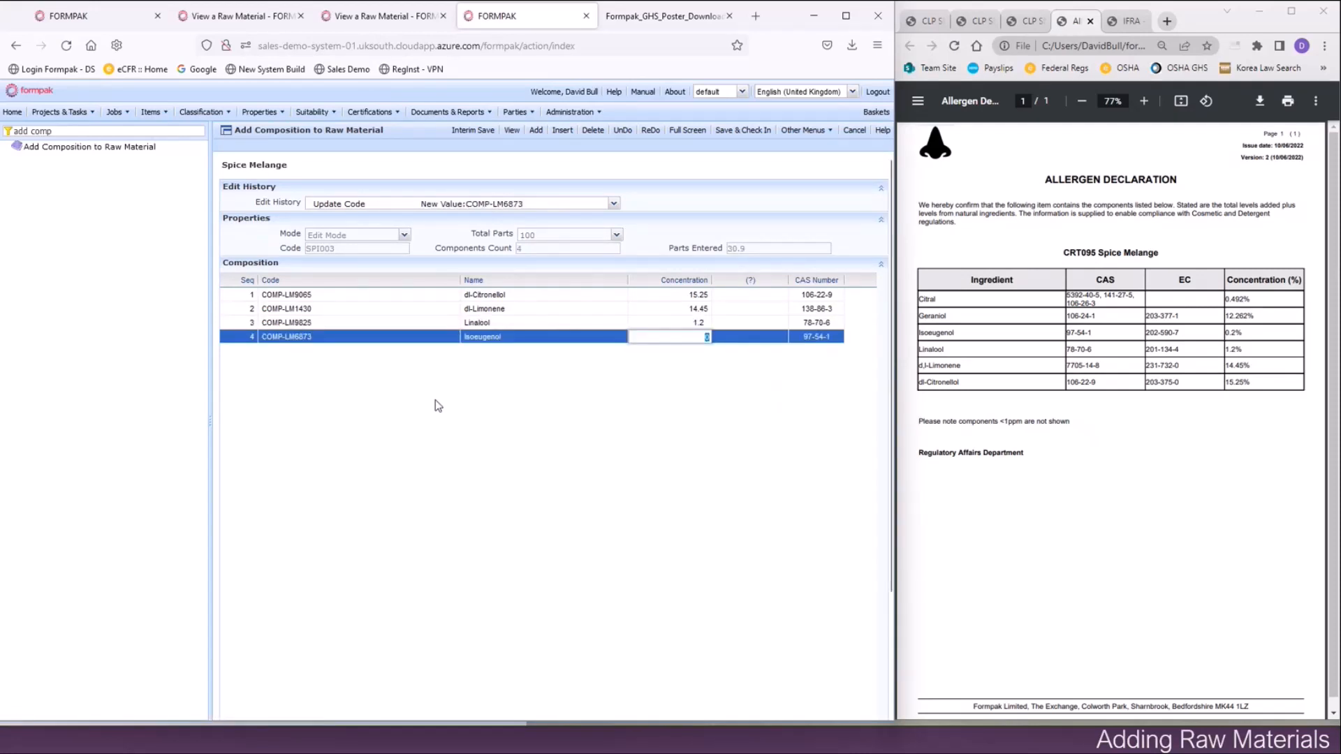
type("0.2")
key("Return")
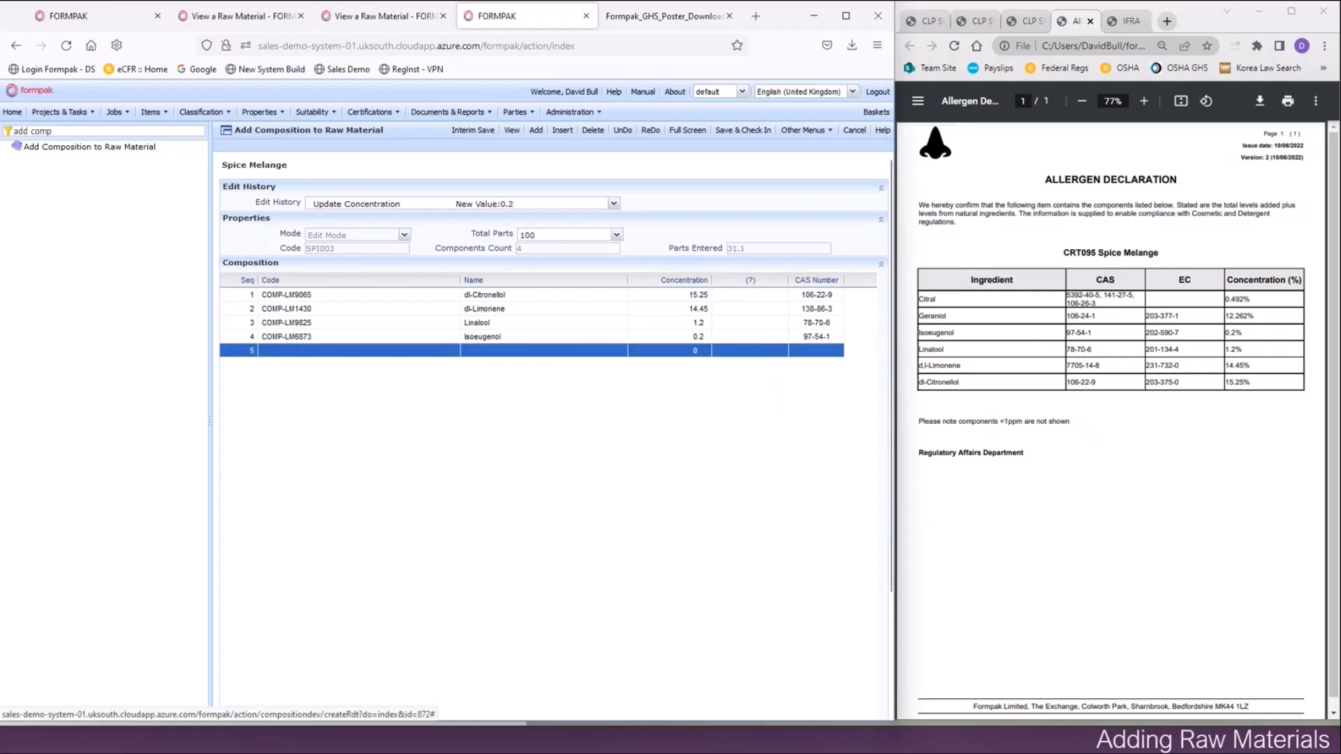
Search for geraniol and add COMP-LM6163 as the fifth component with a concentration of 12.262.
type("gera")
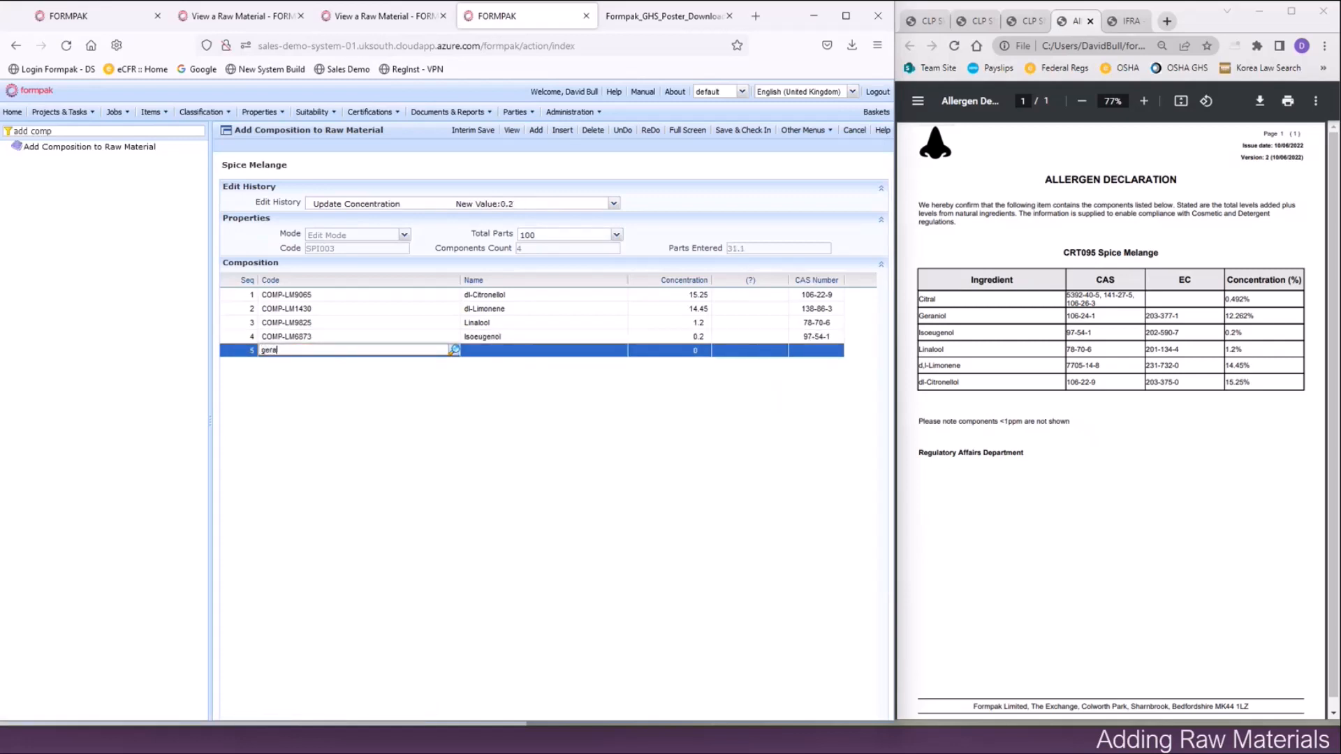
type("niol")
left_click(454, 349)
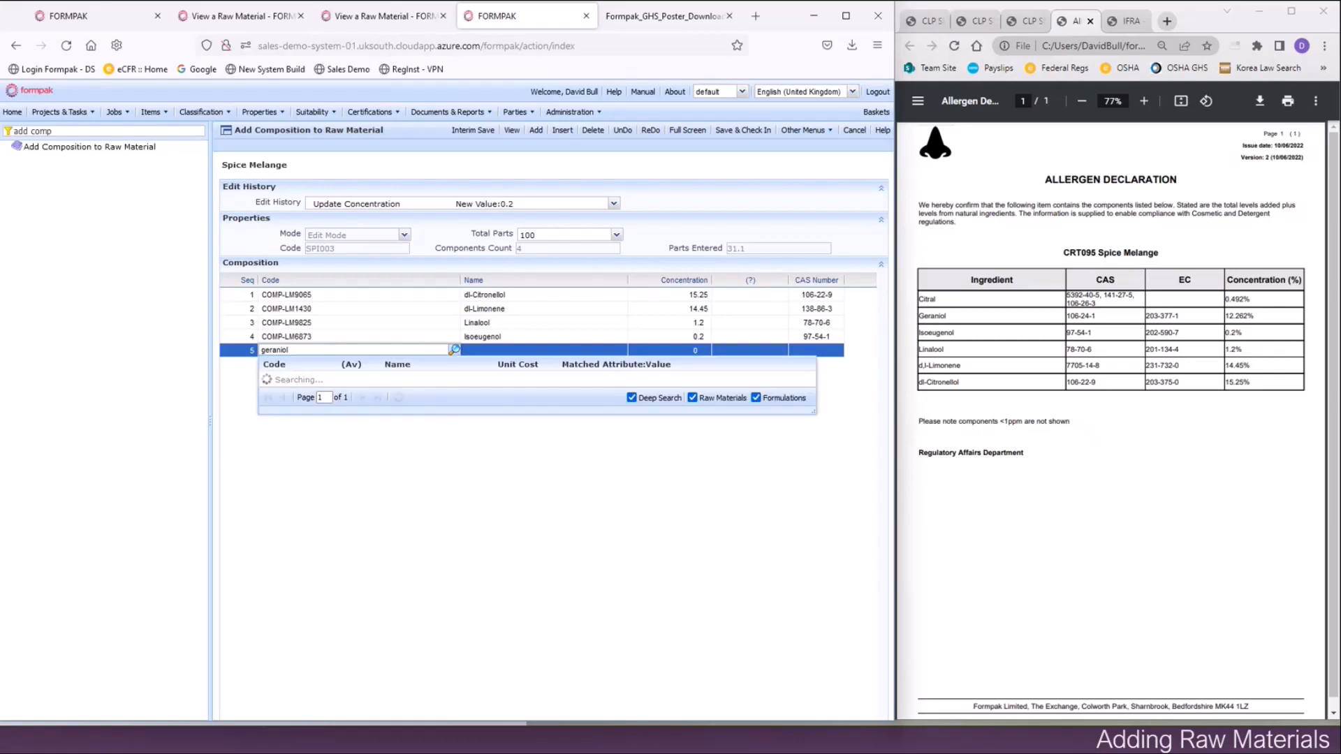
double_click(404, 380)
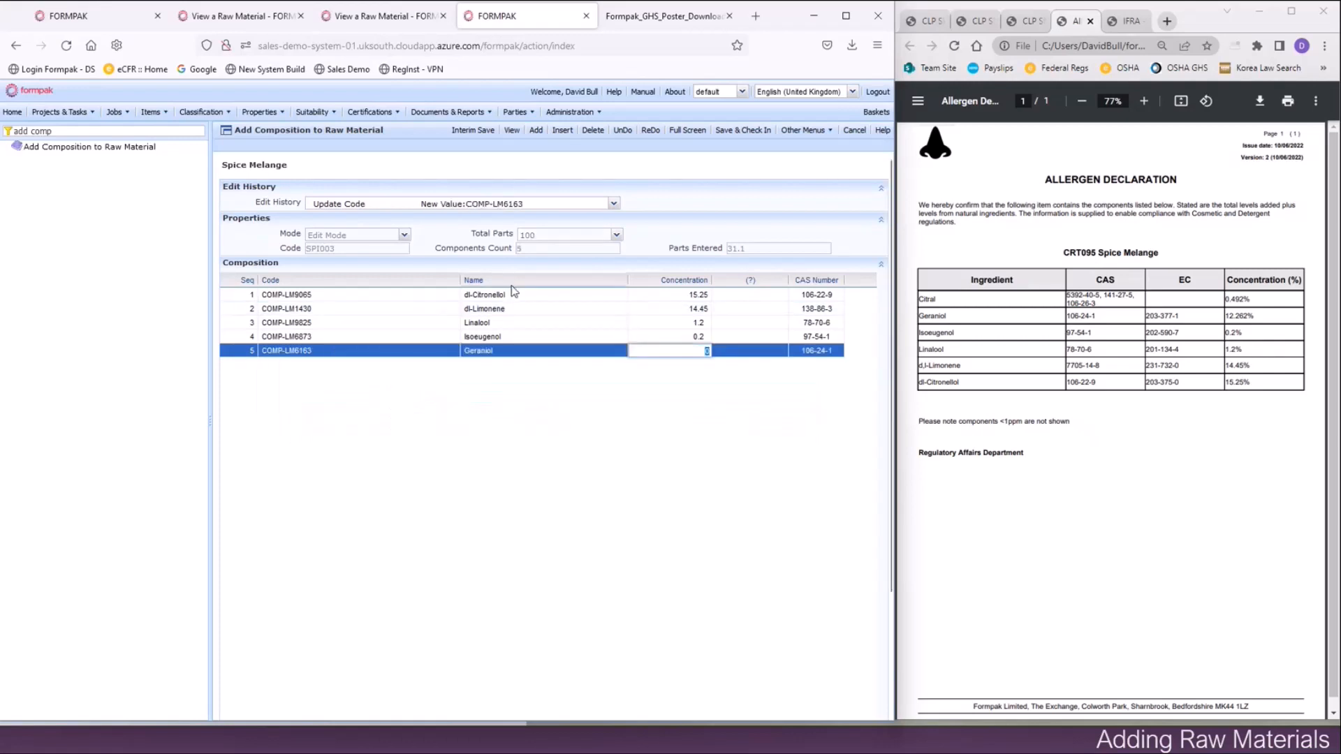
type("12.262")
key("Return")
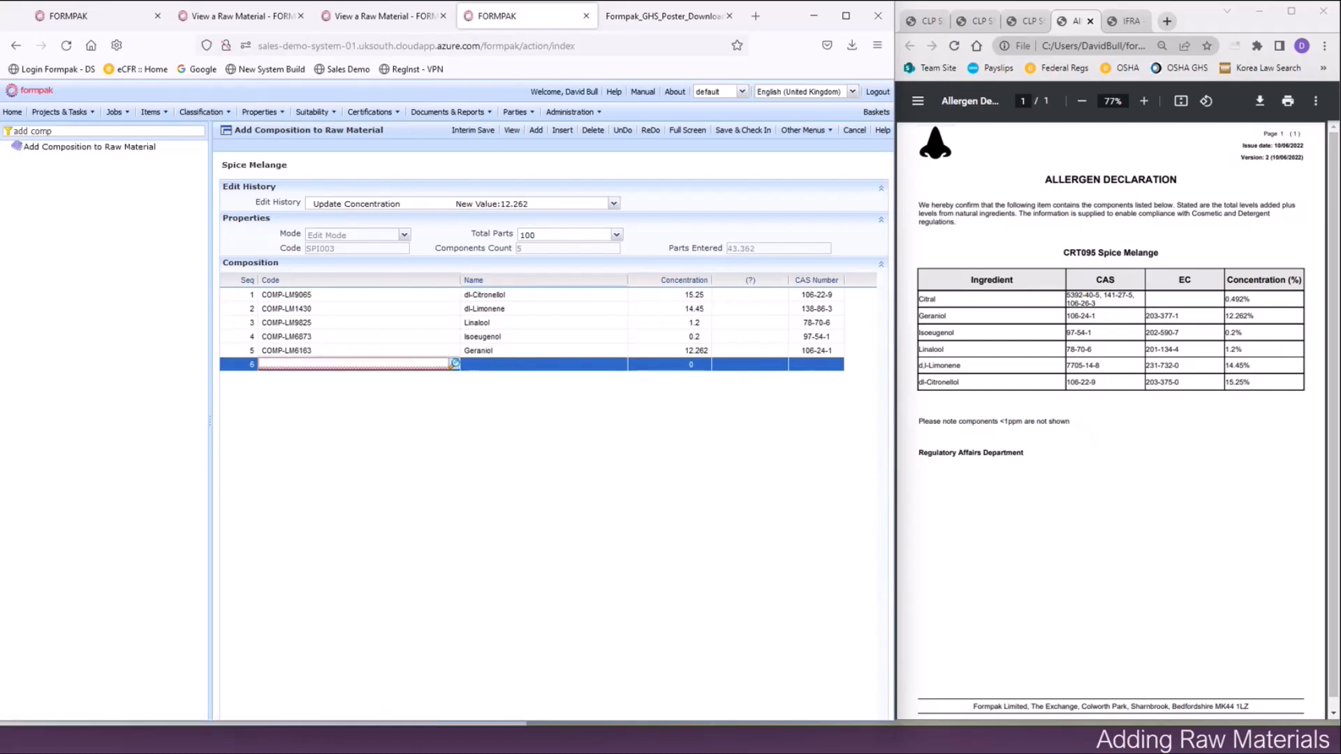
Search for citral and add COMP-LM6373 as the sixth component with a concentration of 0.492.
type("citral")
left_click(420, 396)
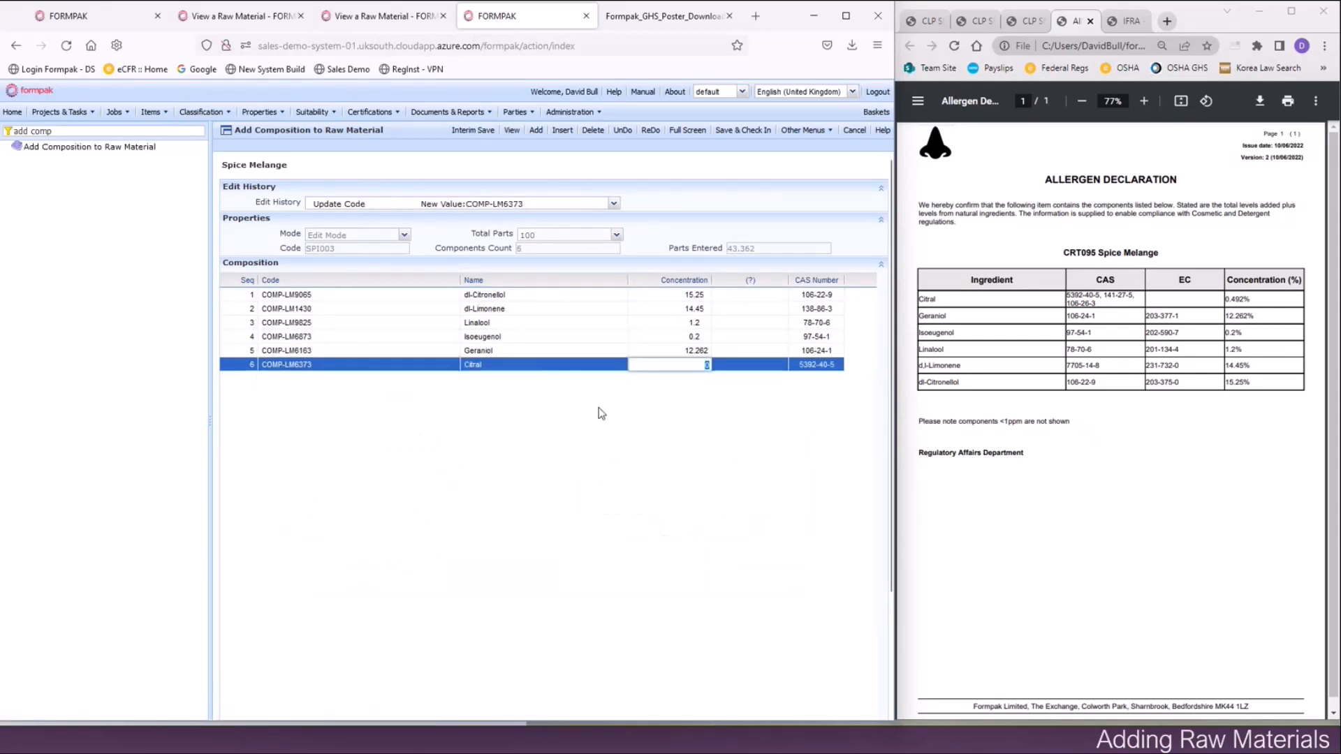
type("0.492")
key("Return")
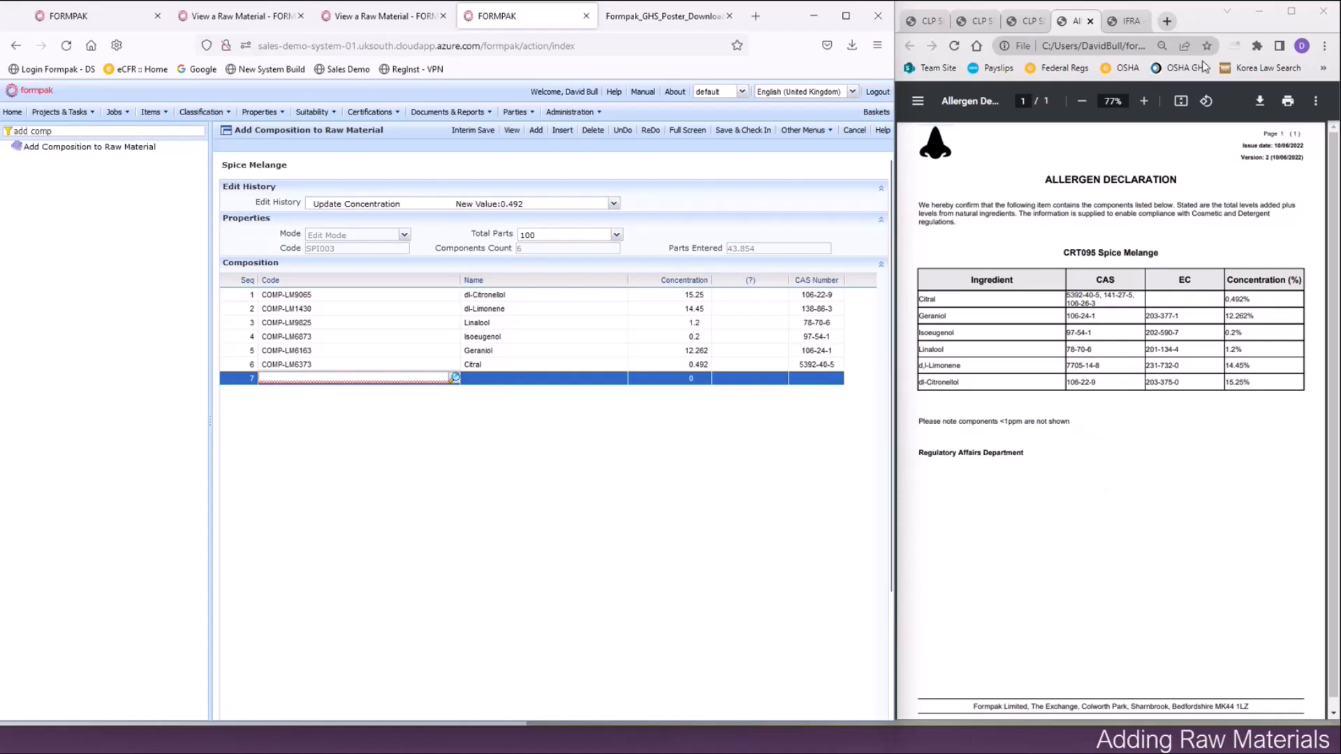
Check the IFRA document's restricted ingredients and add Safrole, COMP-LM9880, as the seventh component with a concentration of 0.4.
left_click(1126, 21)
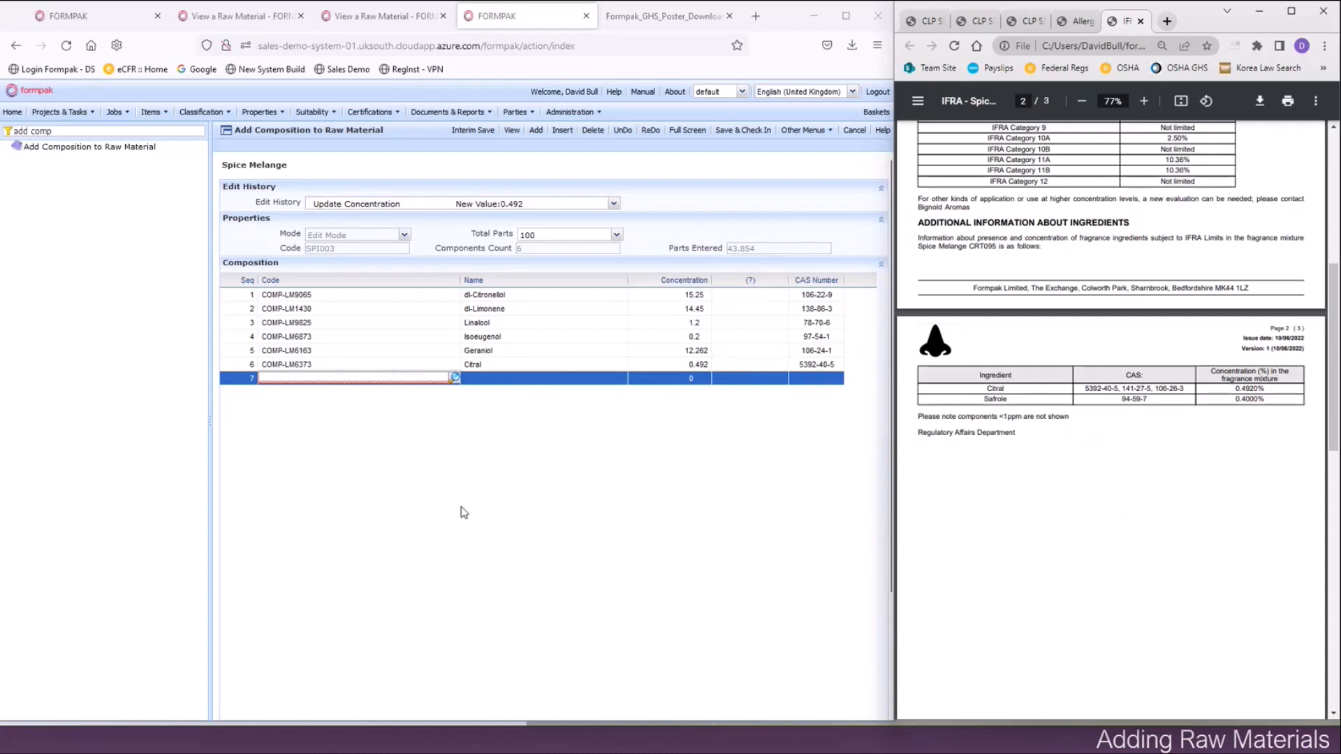
left_click(340, 453)
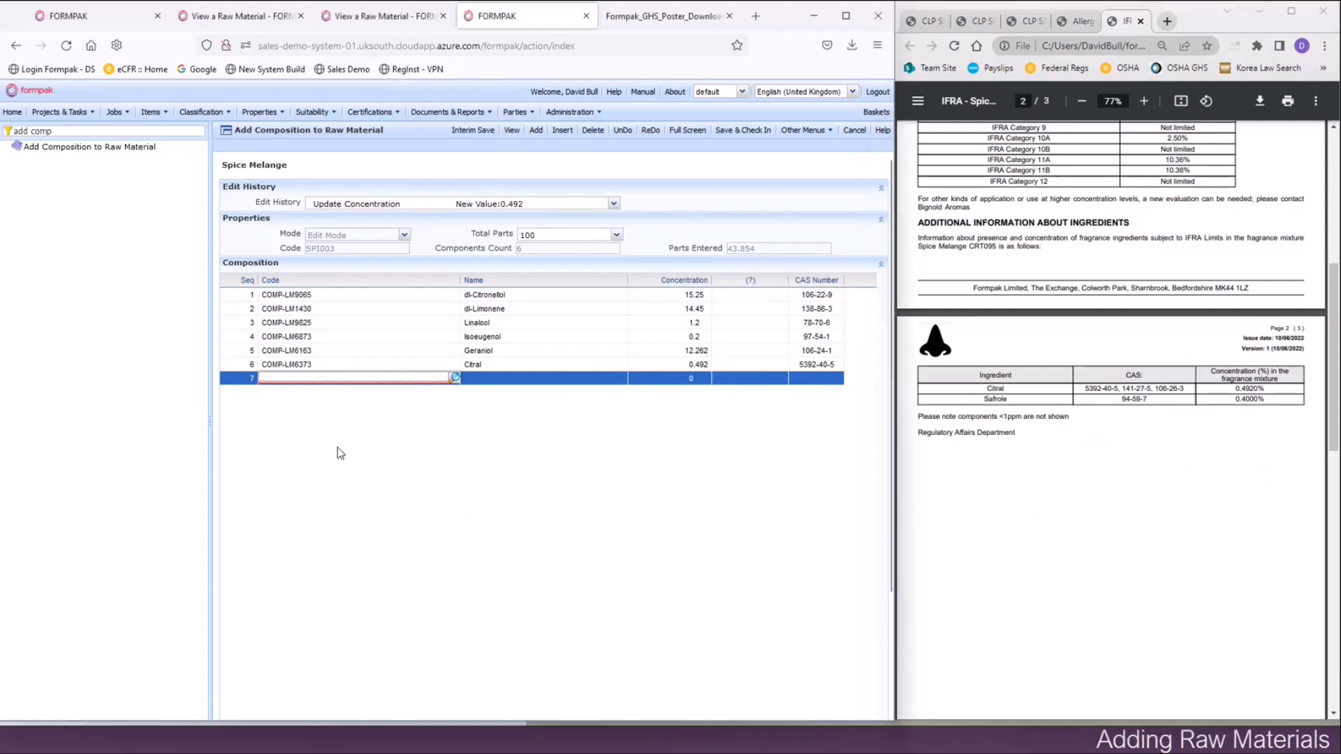
type("safrol")
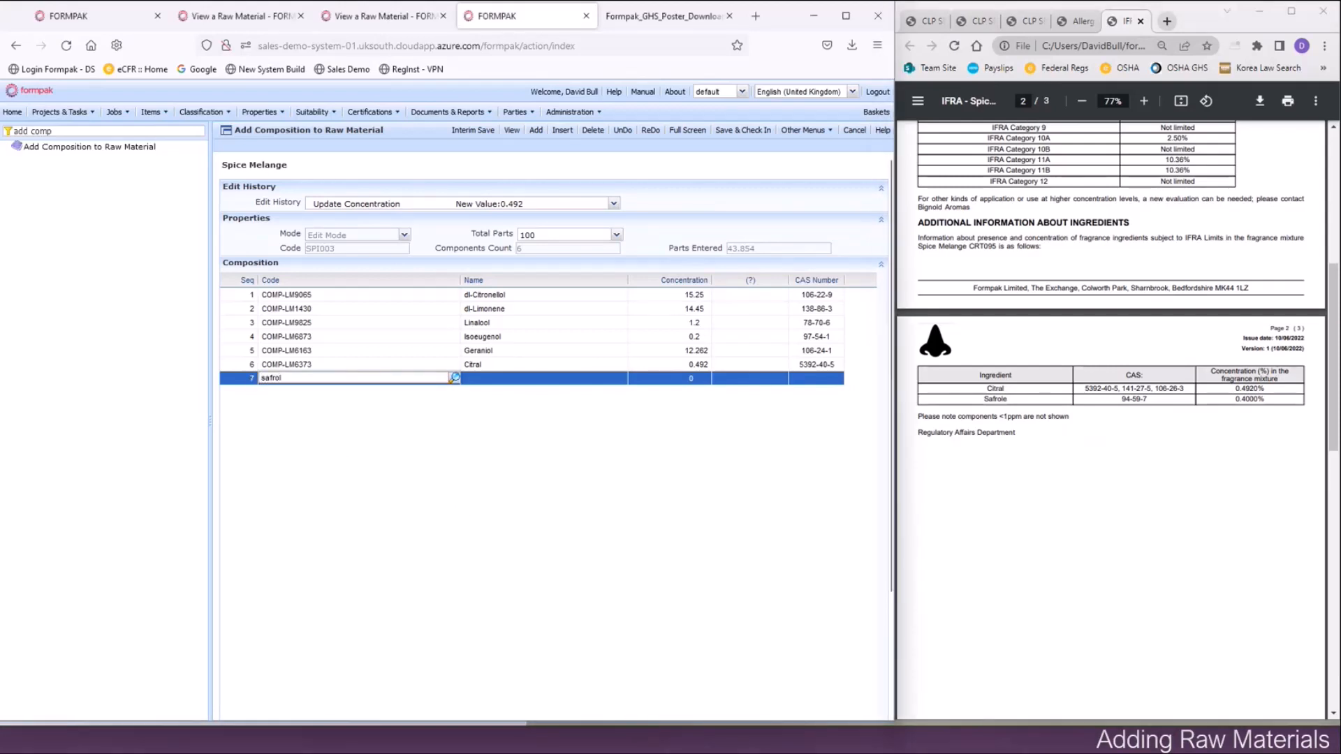
left_click(383, 409)
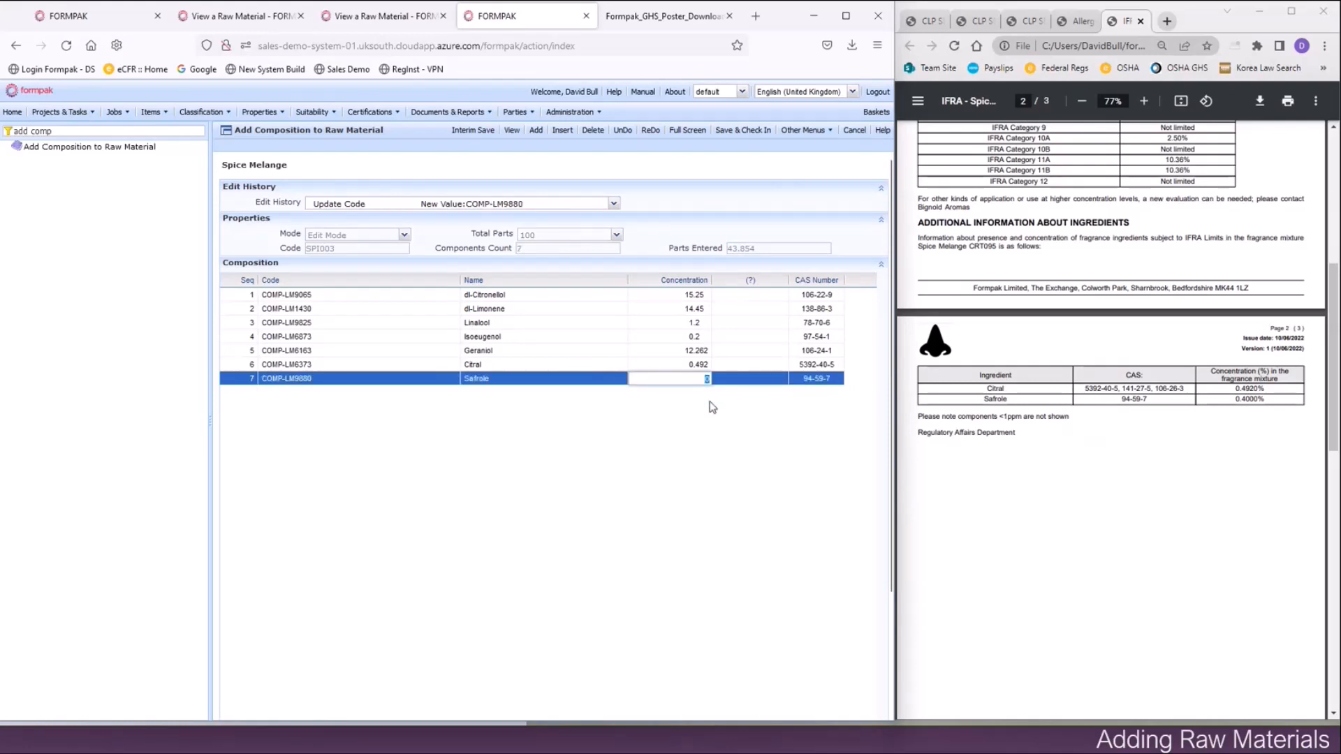
type("0.4")
key("Return")
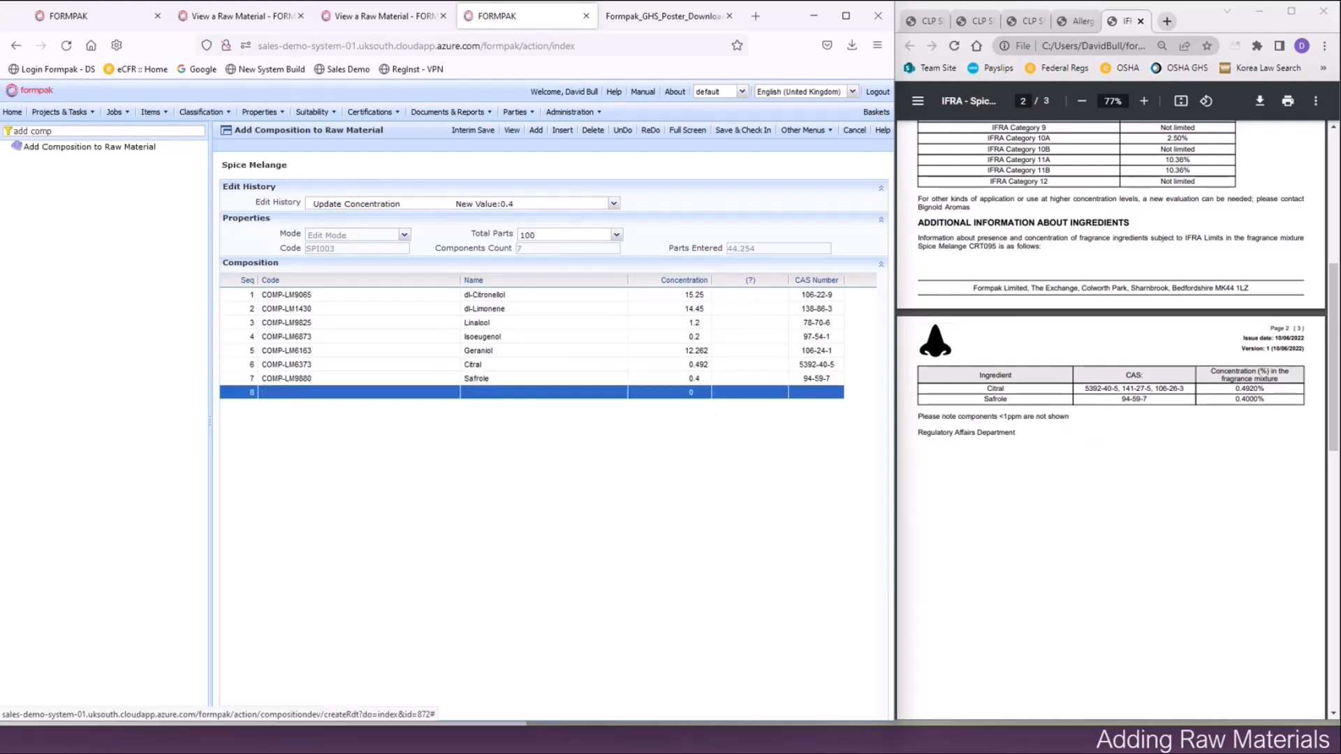
Add Dipropylene glycol monomethyl ether, RM0005, using CAS 34590-94-8 copied from the safety data sheet, with a concentration of 20.
left_click(1030, 27)
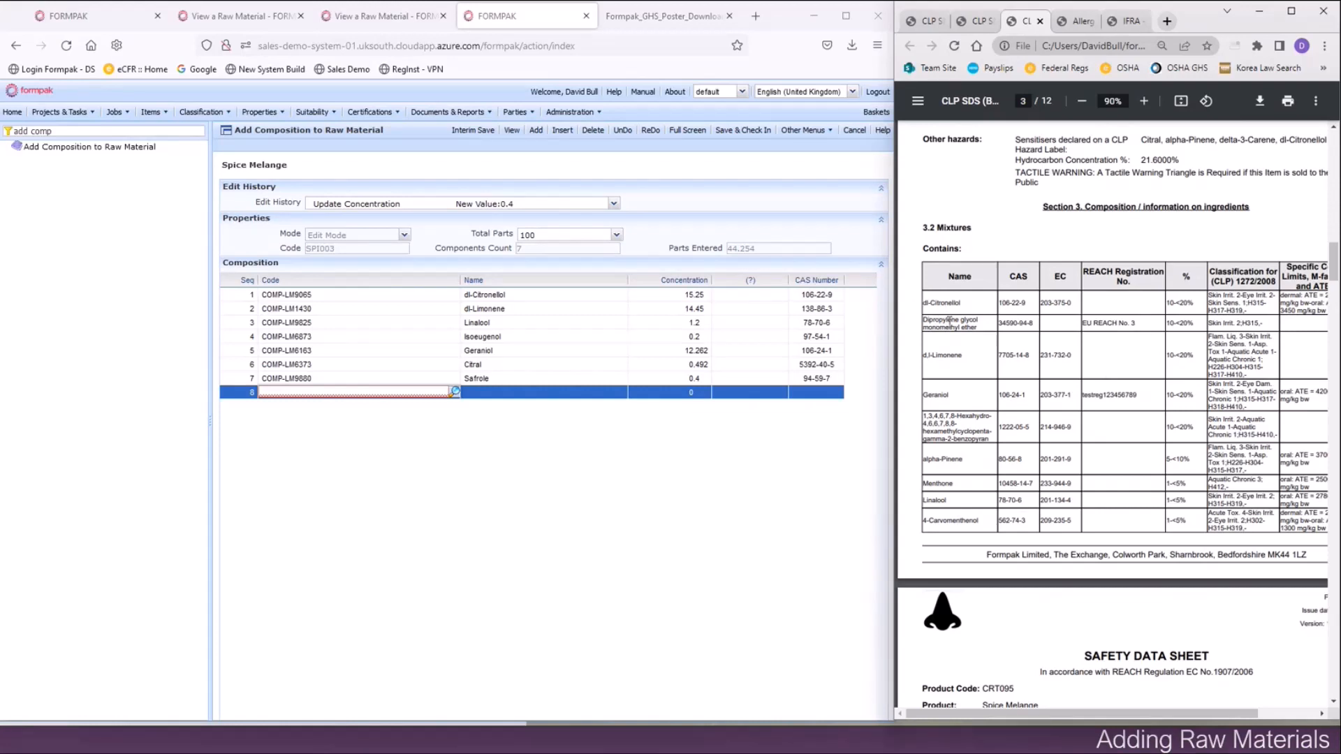
left_click_drag(996, 322, 1035, 319)
key("ctrl+c")
left_click(377, 391)
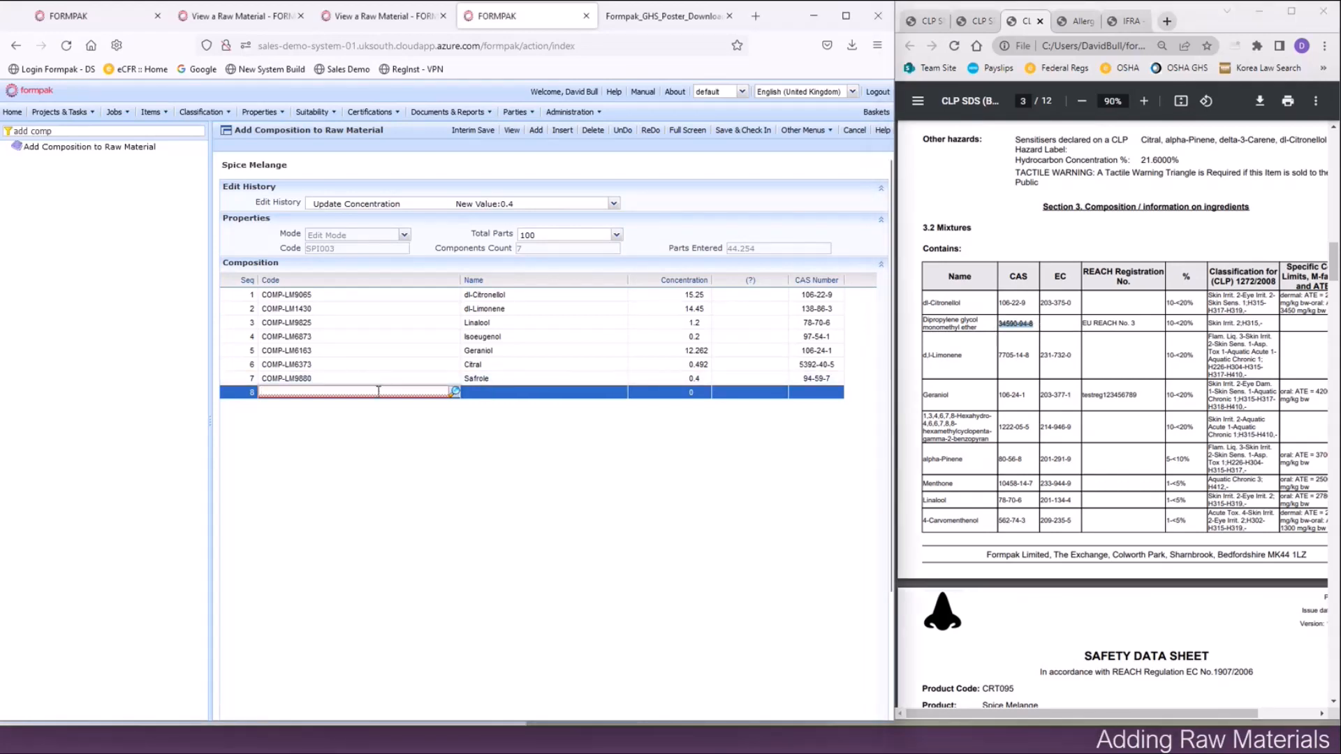
key("ctrl+v")
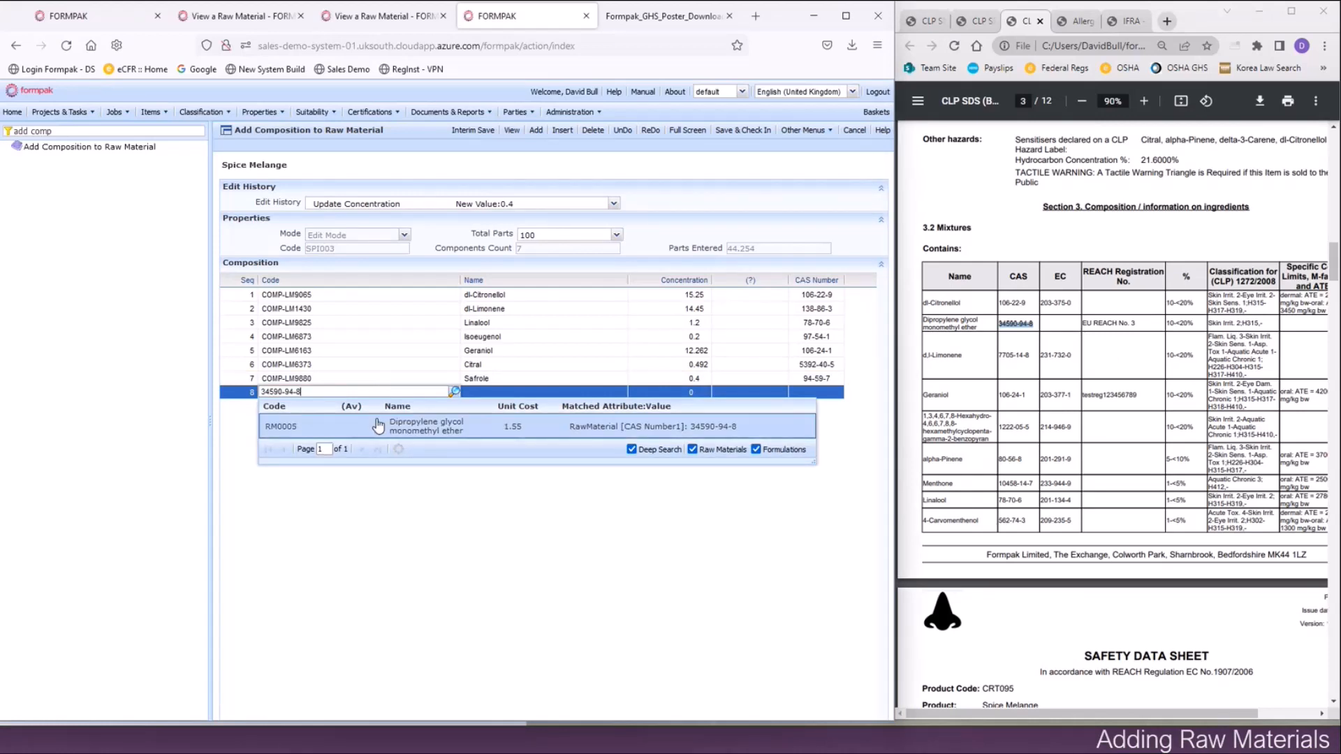
left_click(377, 427)
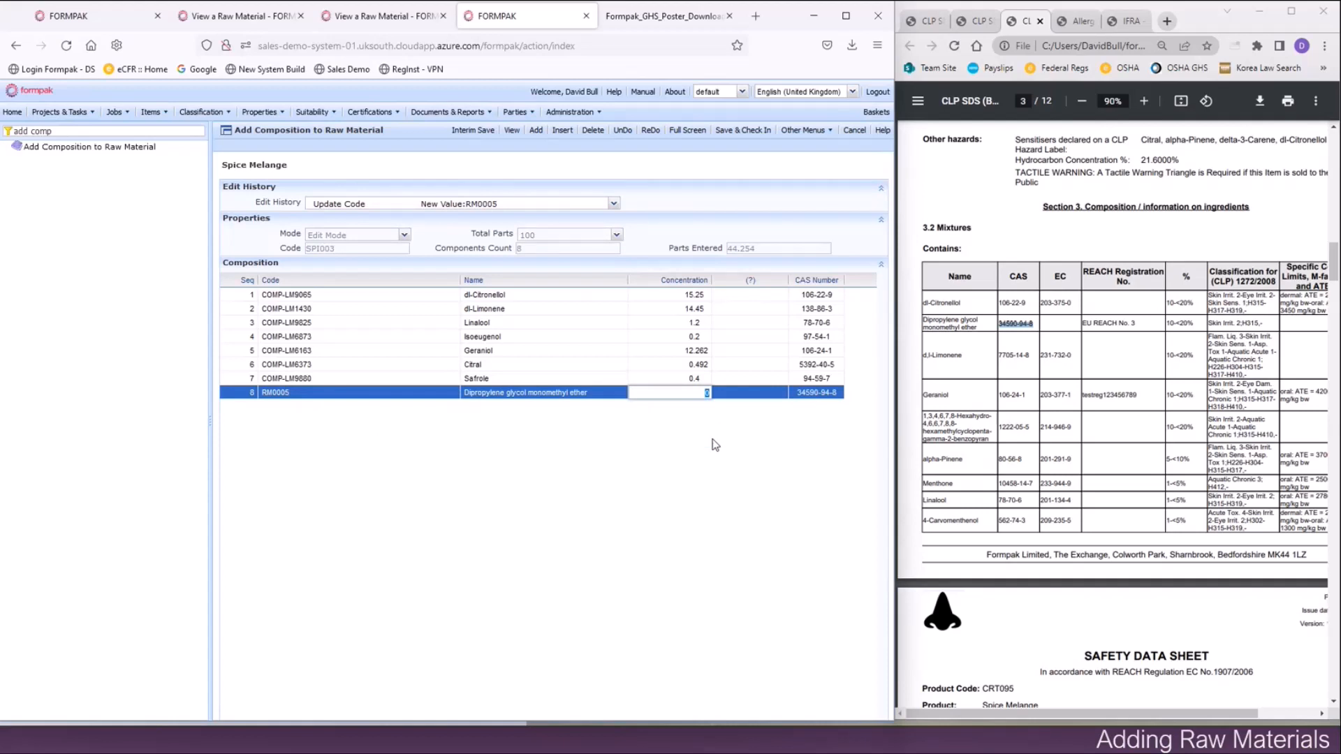
type("20")
key("Return")
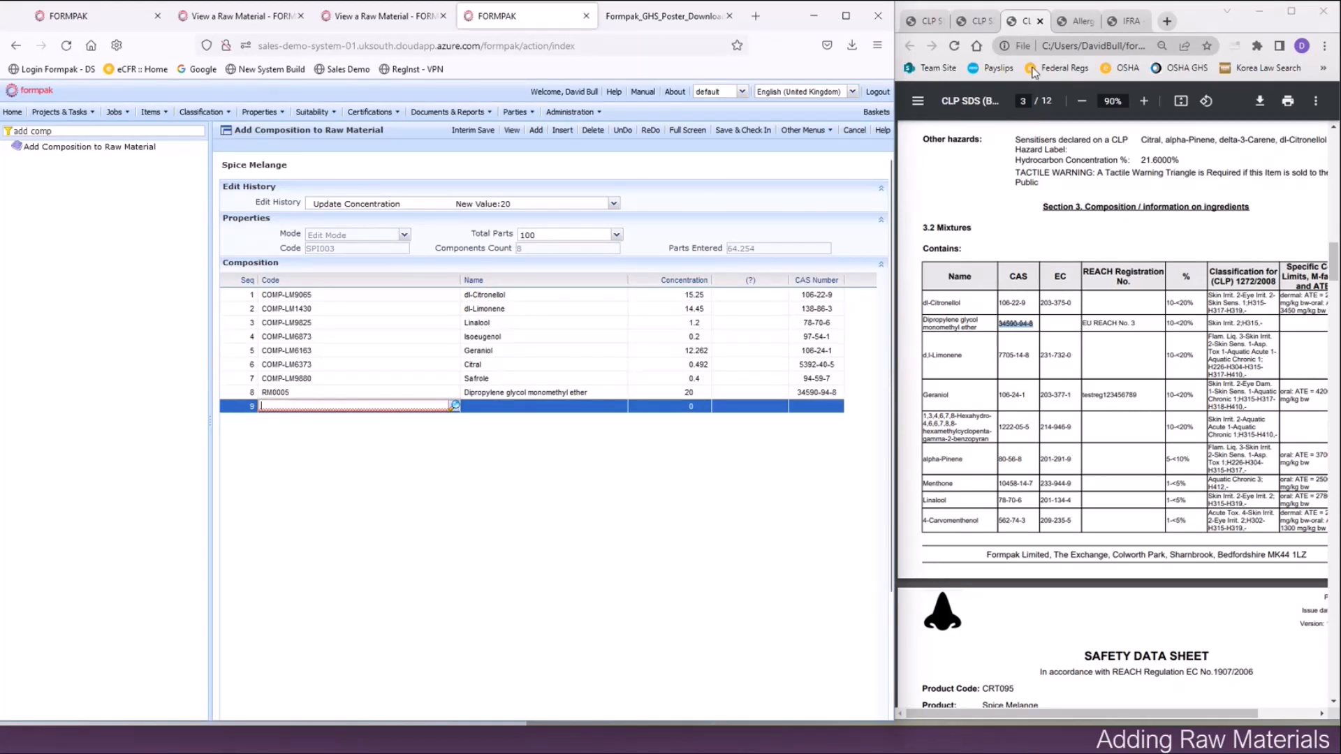
Add the hexahydro-hexamethylcyclopenta-benzopyran component, COMP-LM9529, using CAS 1222-05-5 copied from the safety data sheet, with a concentration of 20.
left_click(1081, 21)
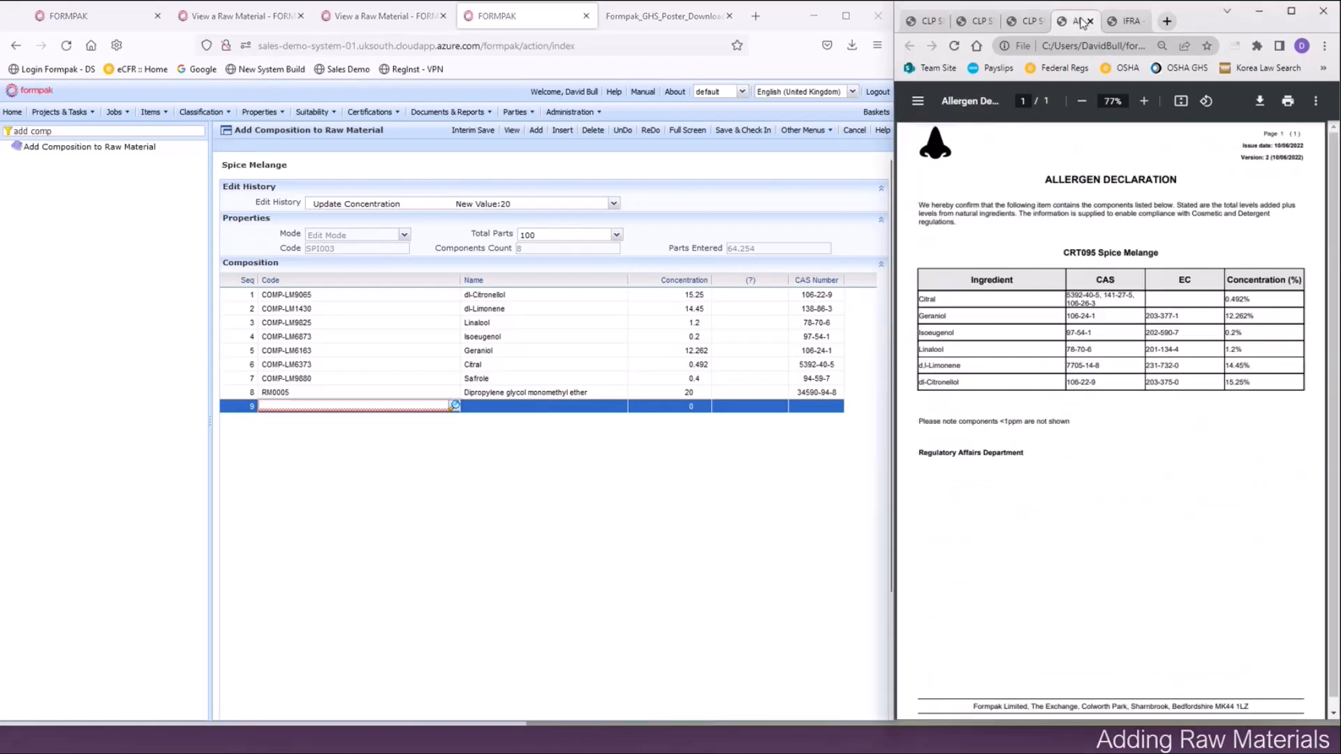
left_click(1023, 21)
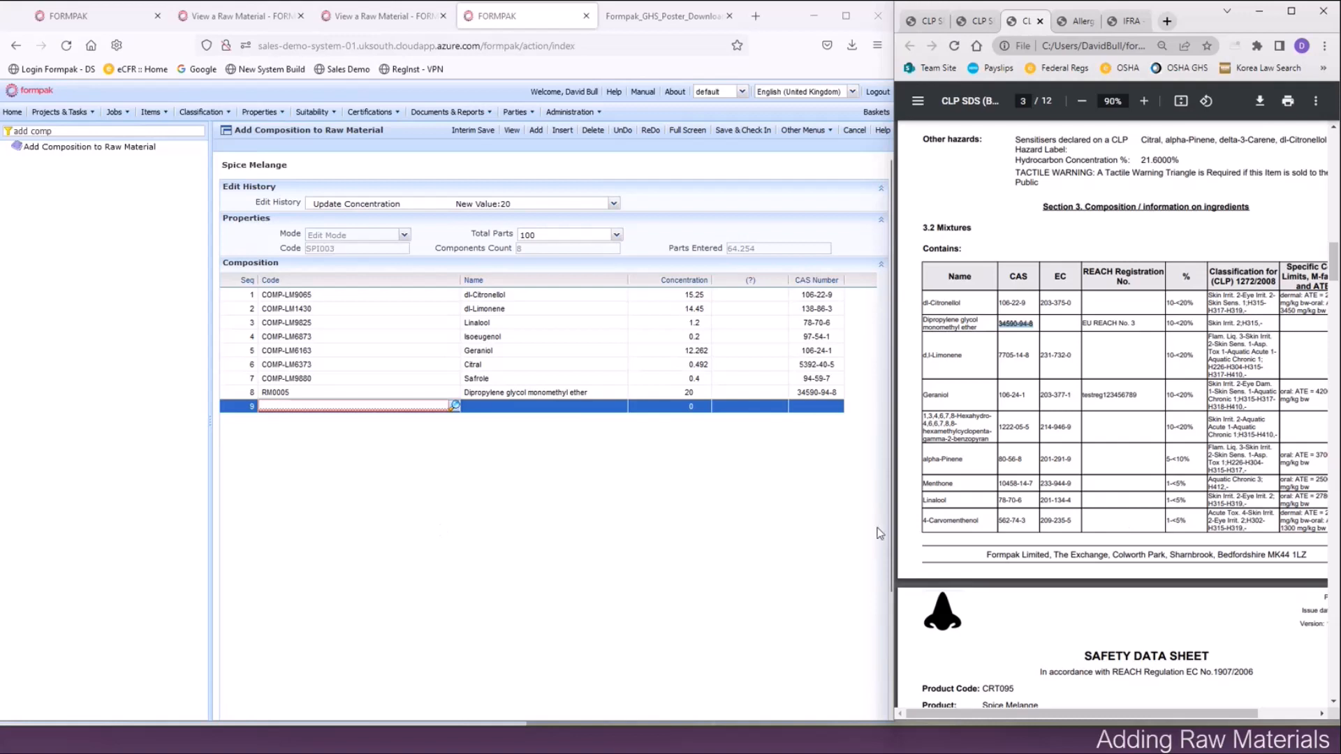
left_click_drag(1000, 427, 1031, 428)
key("ctrl+c")
left_click(456, 499)
key("ctrl+v")
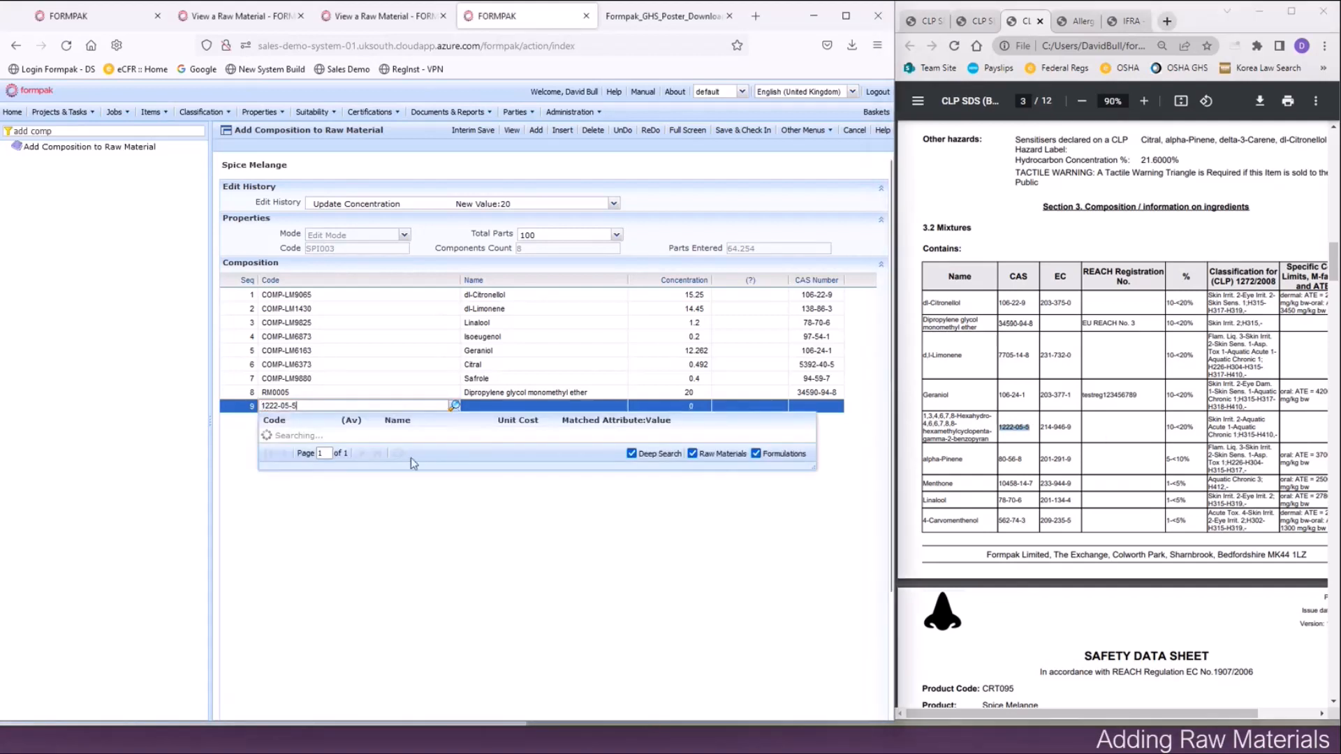
left_click(372, 452)
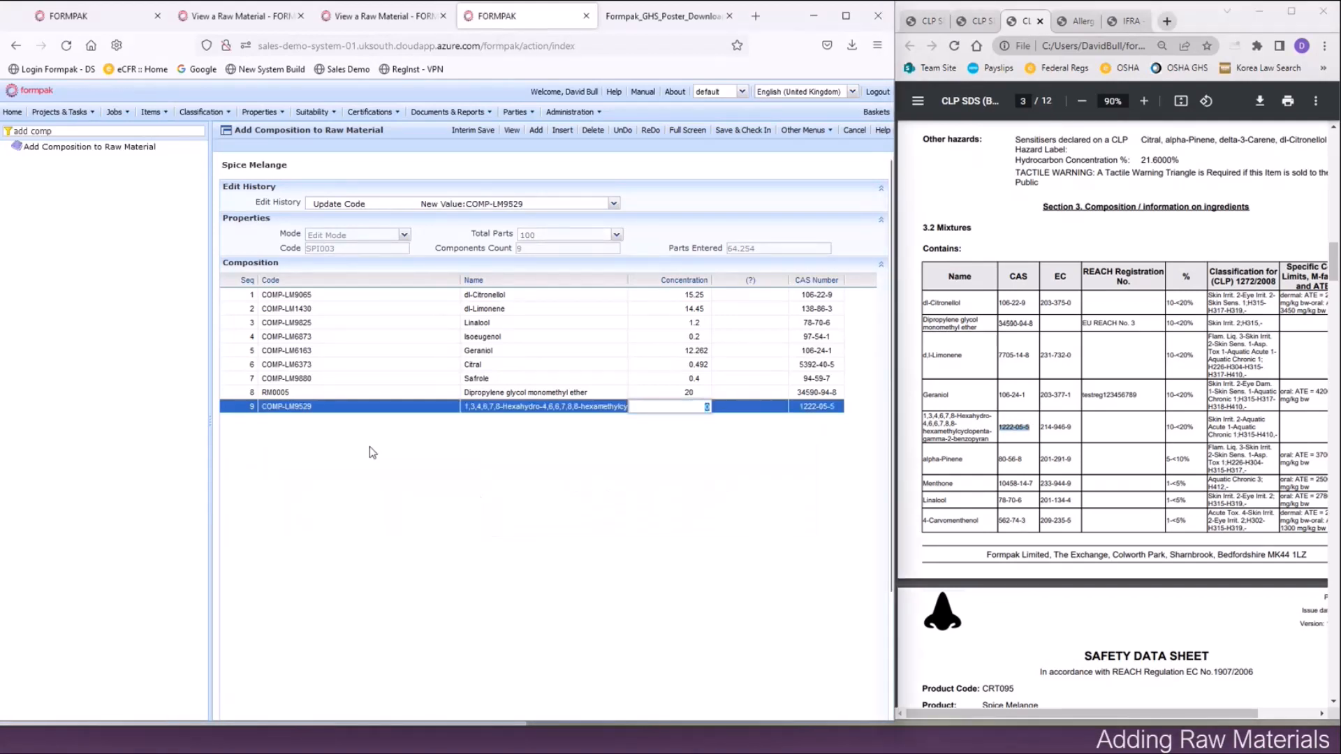
type("20")
key("Return")
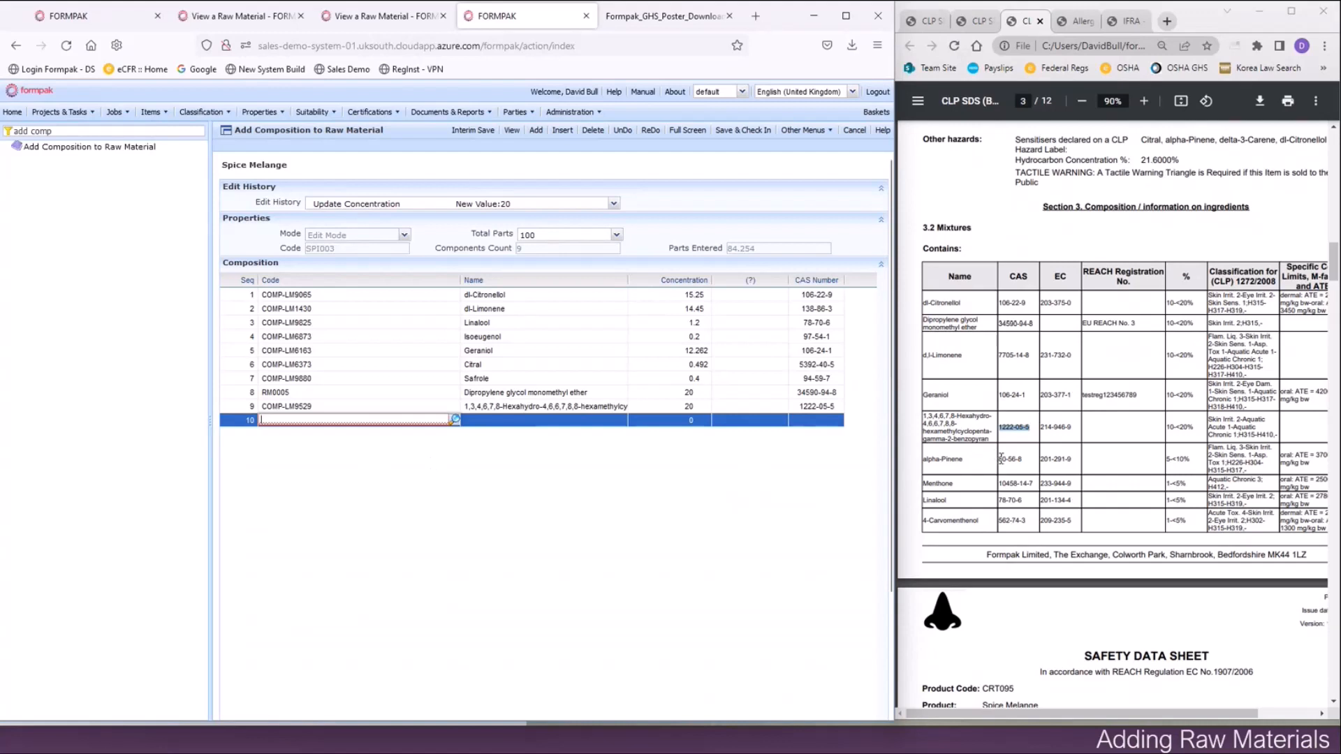
Add alpha-Pinene, COMP-LM8617, using CAS 80-56-8 copied from the safety data sheet, with a concentration of 10.
left_click_drag(1000, 458, 1025, 458)
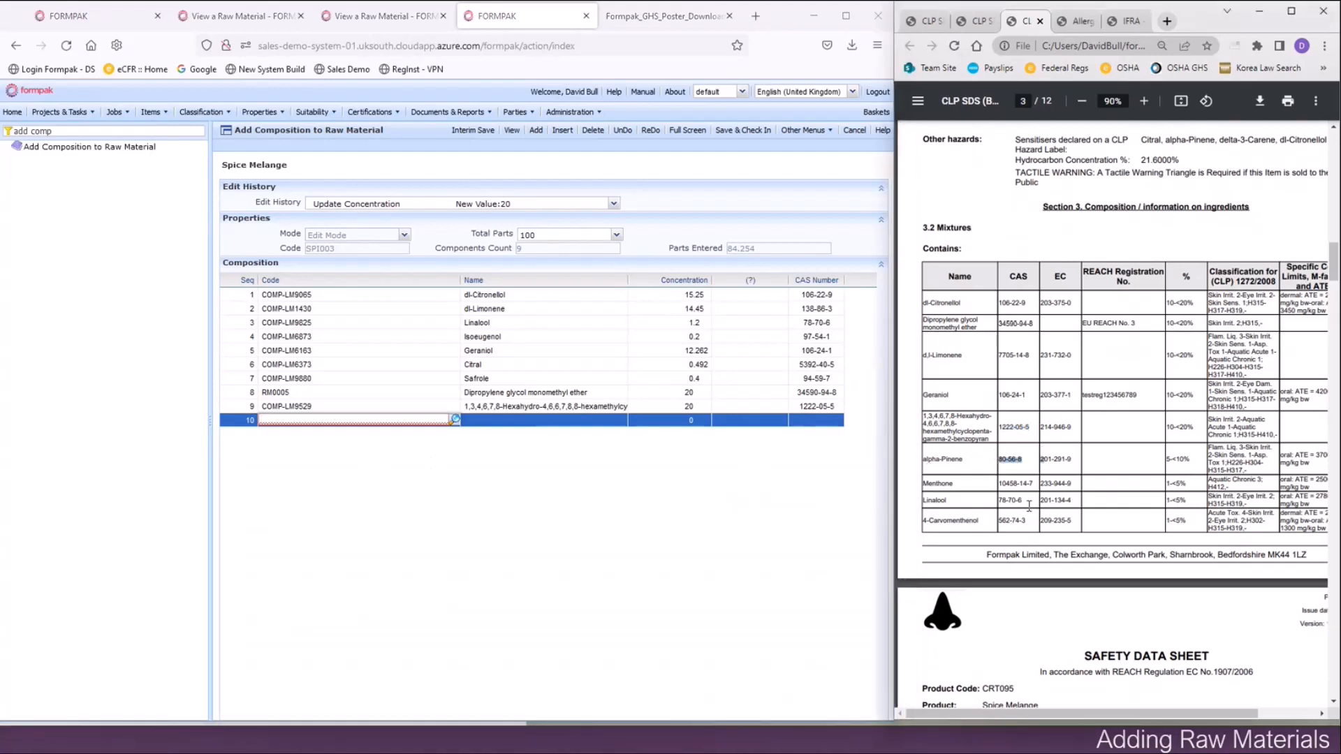
key("ctrl+c")
left_click(429, 425)
key("ctrl+v")
key("BackSpace")
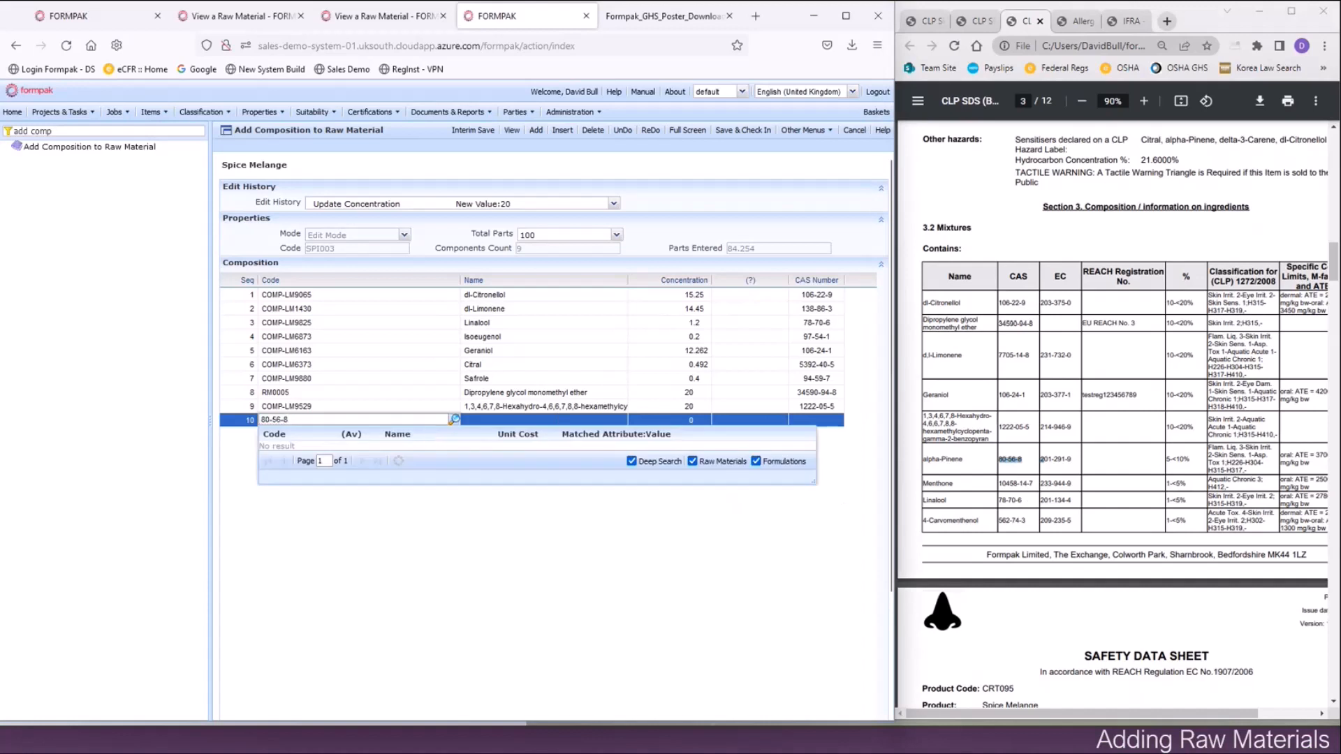
left_click(430, 449)
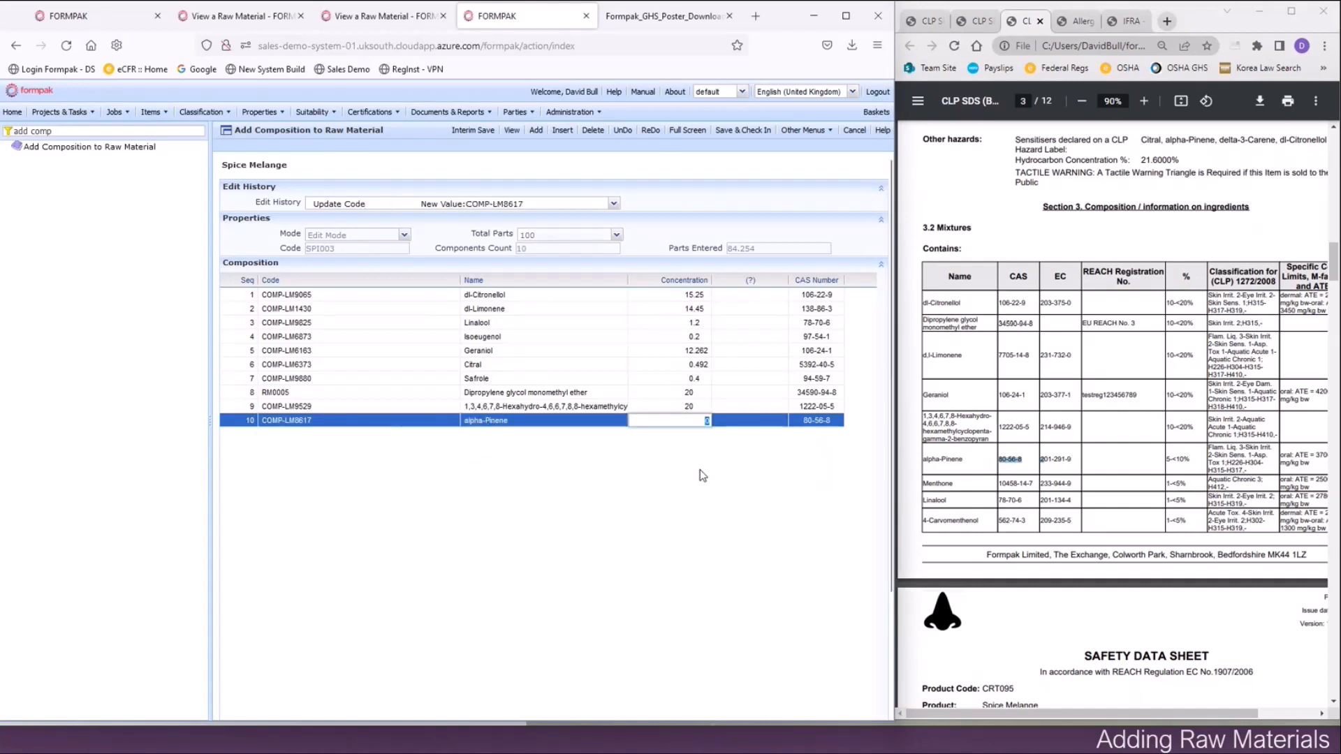
type("10")
key("Return")
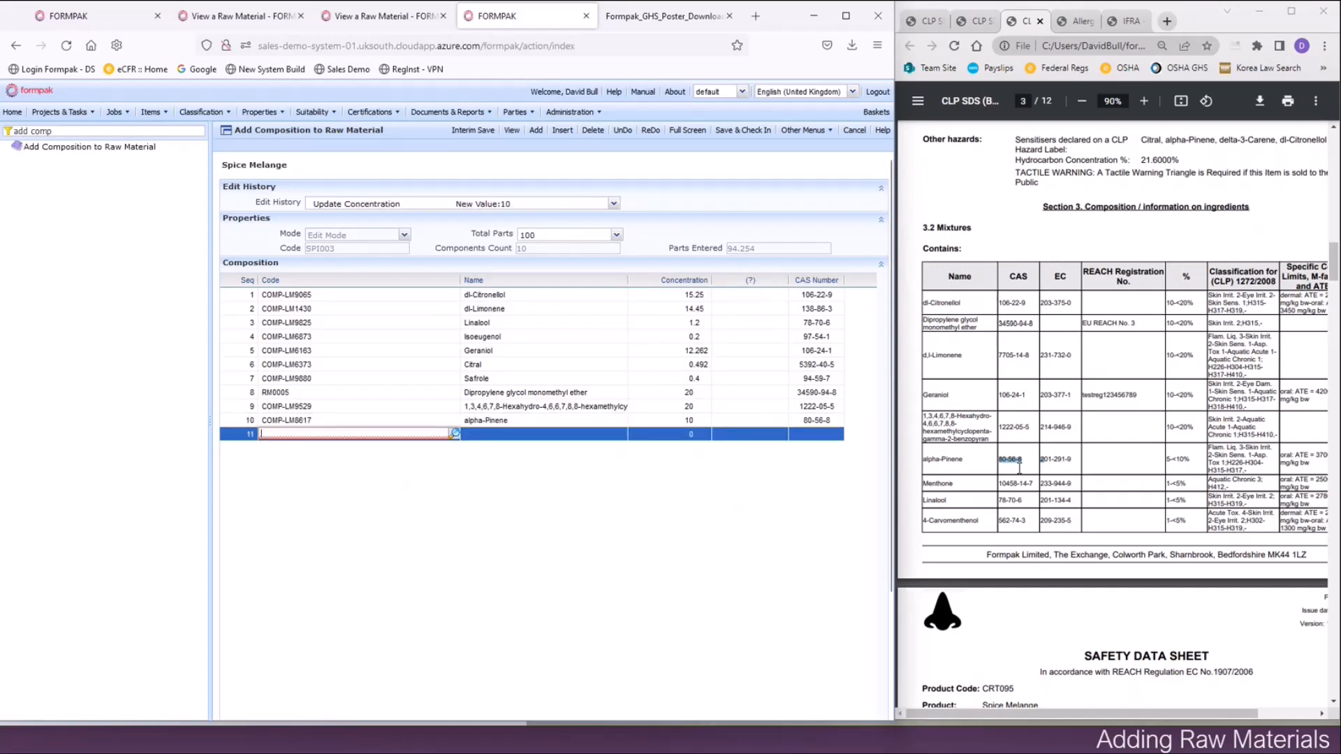
Search for Menthone in the composition's eleventh row using CAS 10458-14-7 copied from the safety data sheet.
left_click_drag(998, 483, 1034, 481)
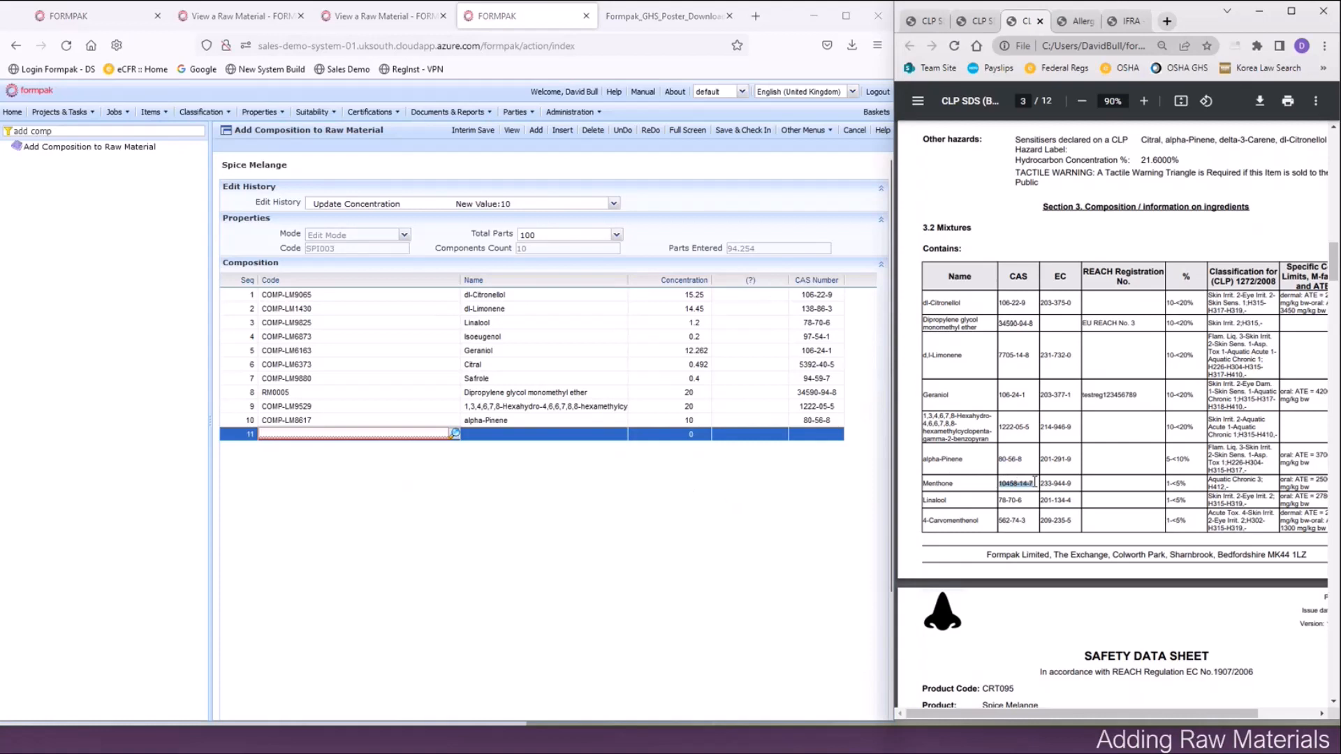
left_click(316, 436)
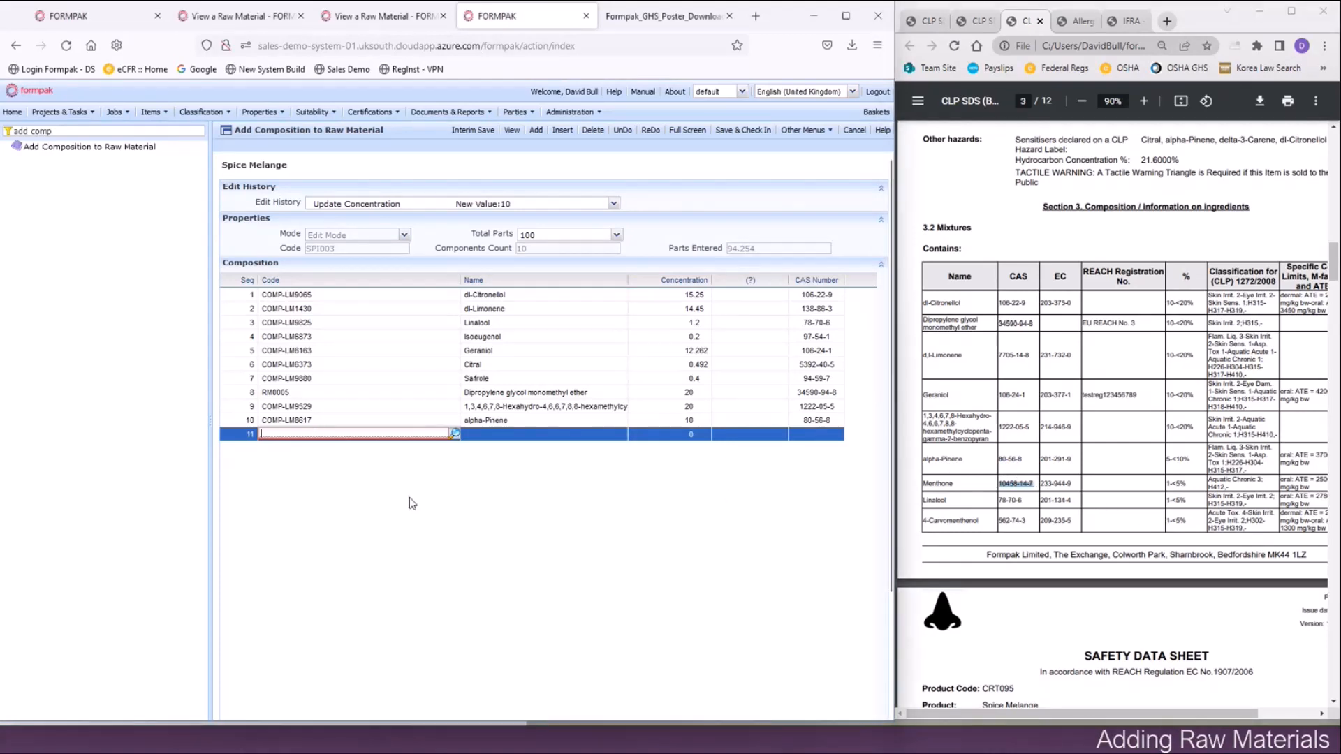
key("ctrl+v")
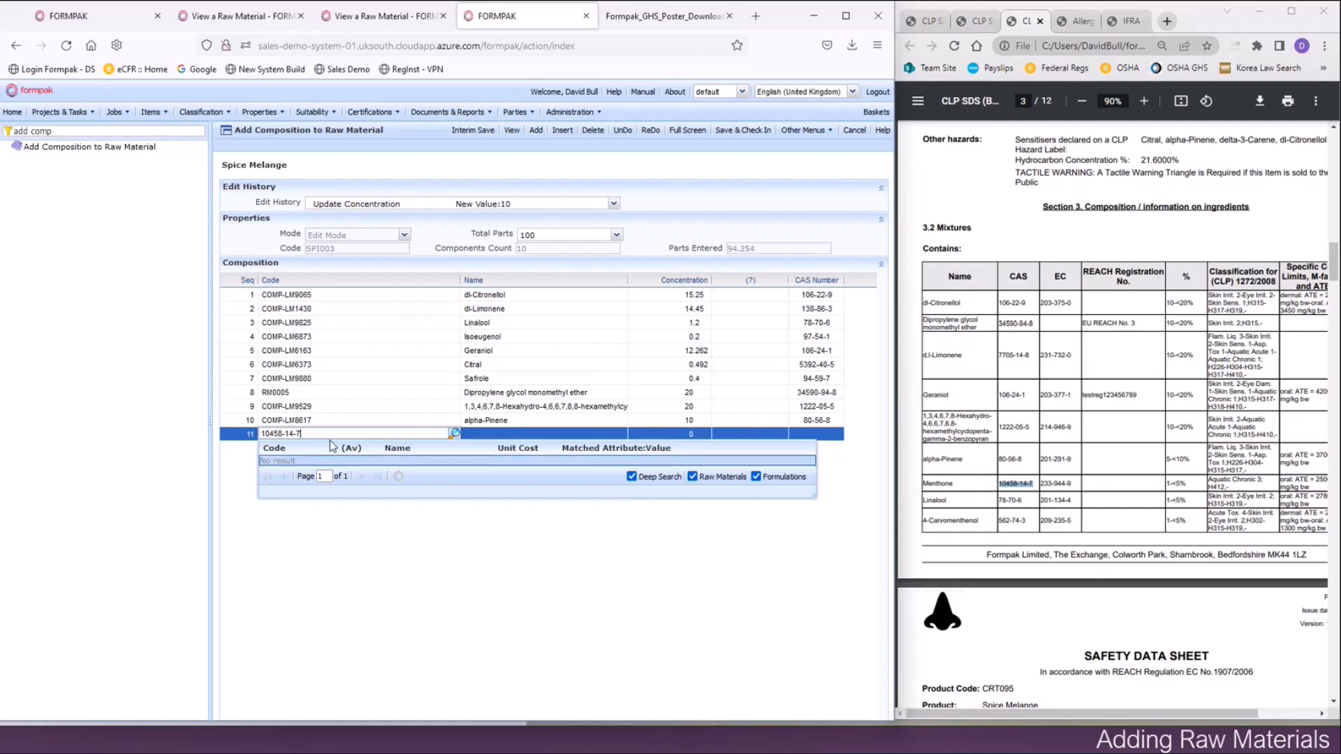
left_click(974, 491)
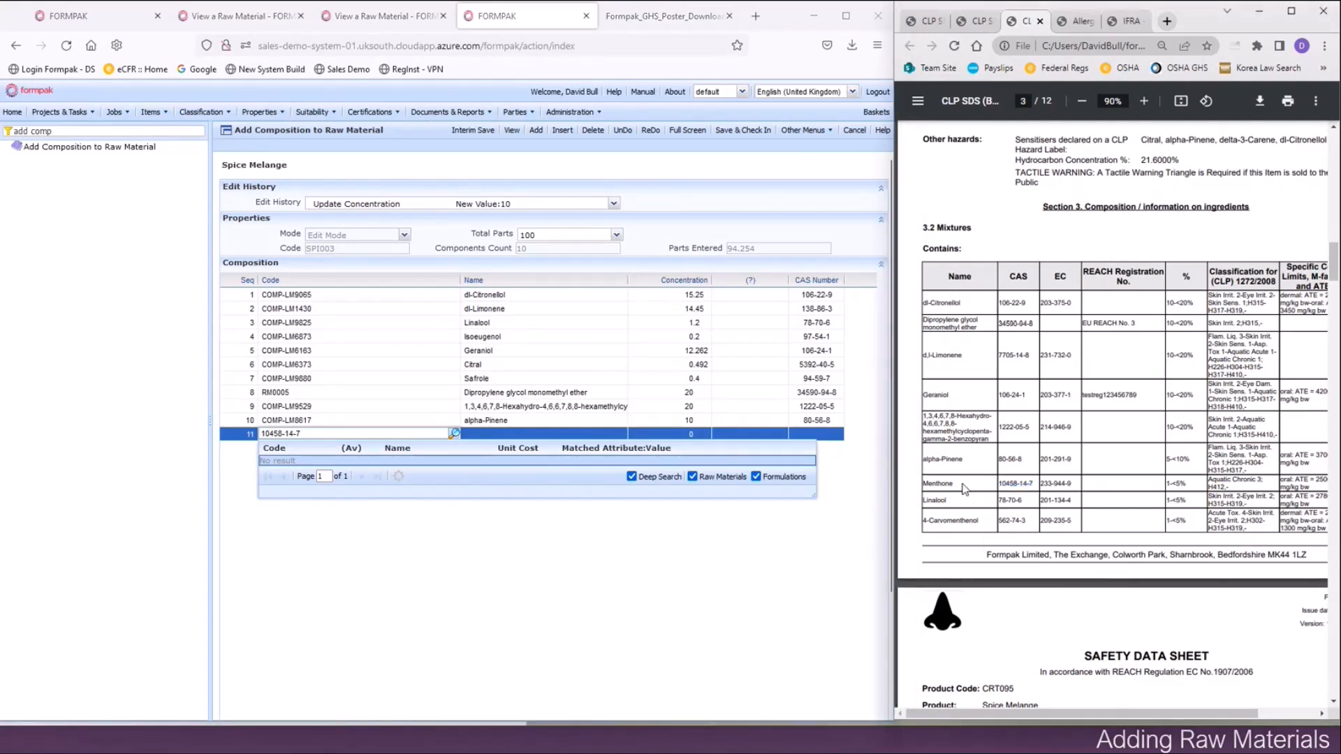
left_click_drag(915, 487, 981, 487)
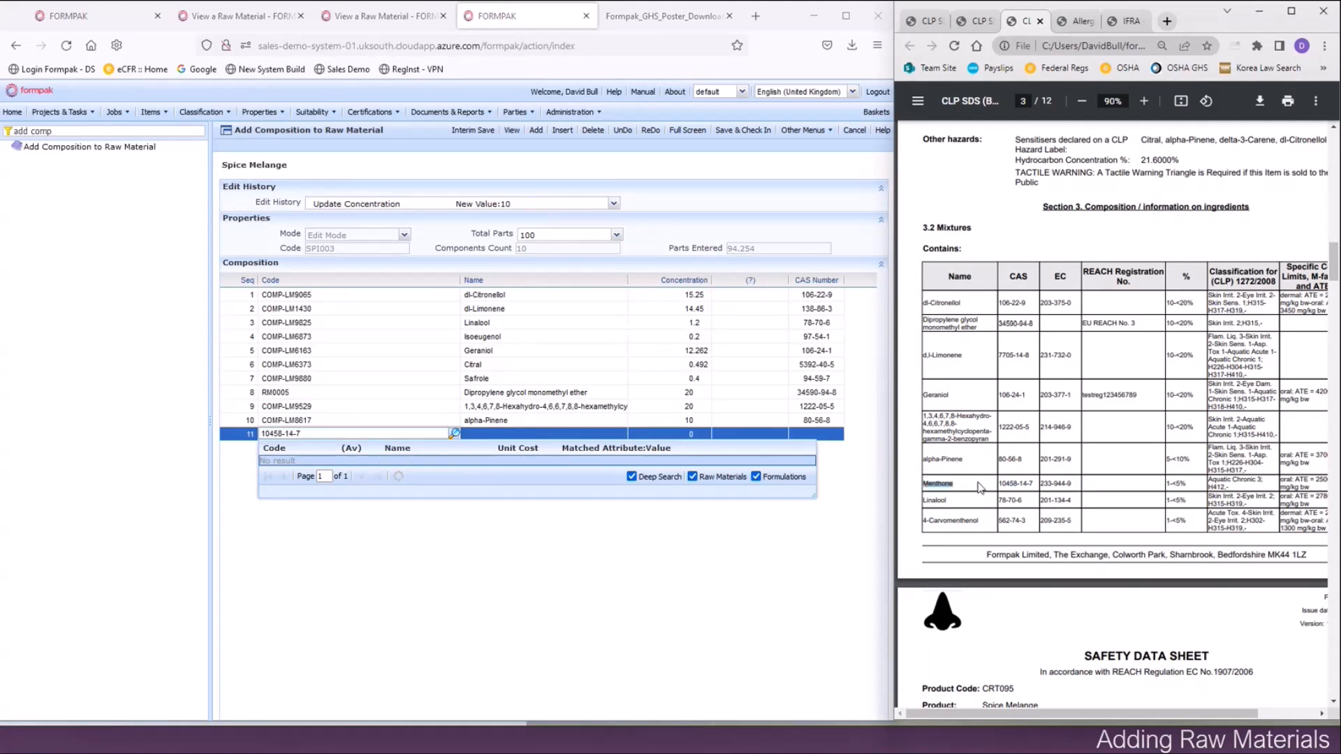
Find the function for adding a new raw material and open it in a separate browser tab.
left_click(121, 131)
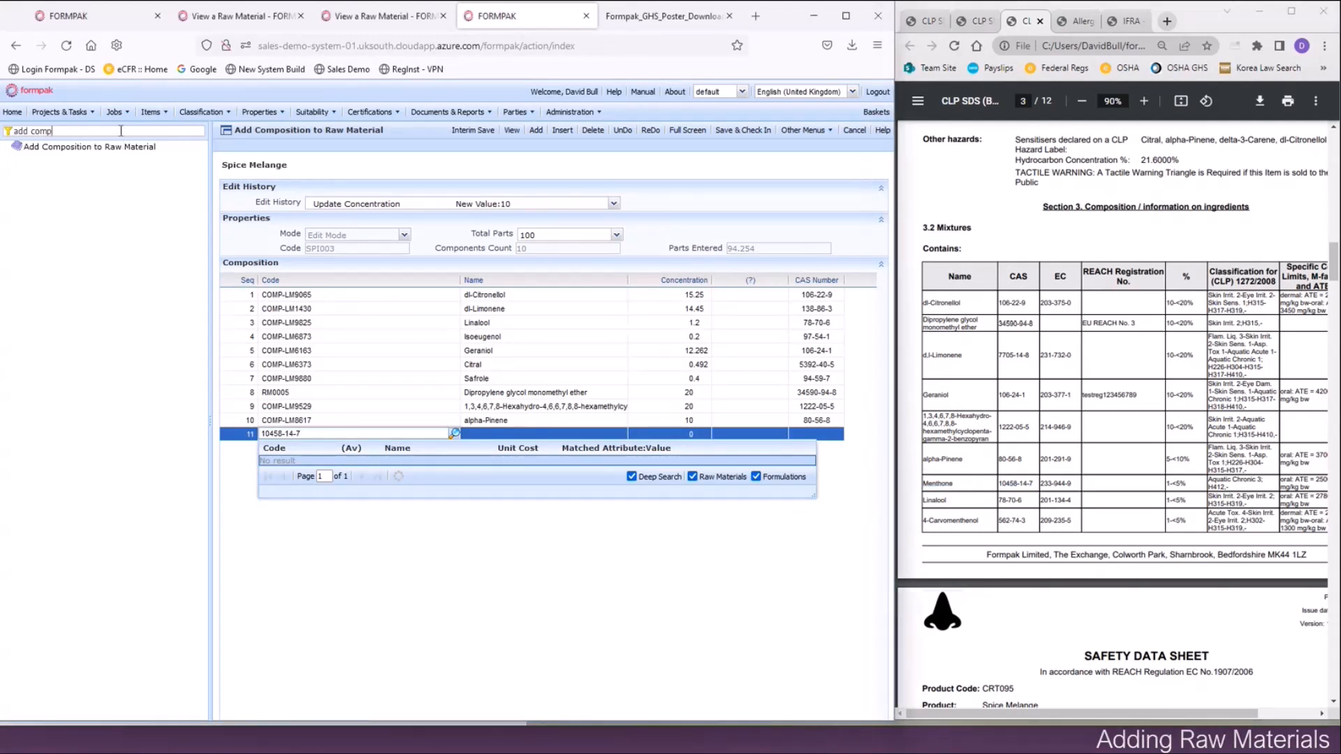
key("BackSpace")
key("BackSpace")
key("BackSpace")
key("BackSpace")
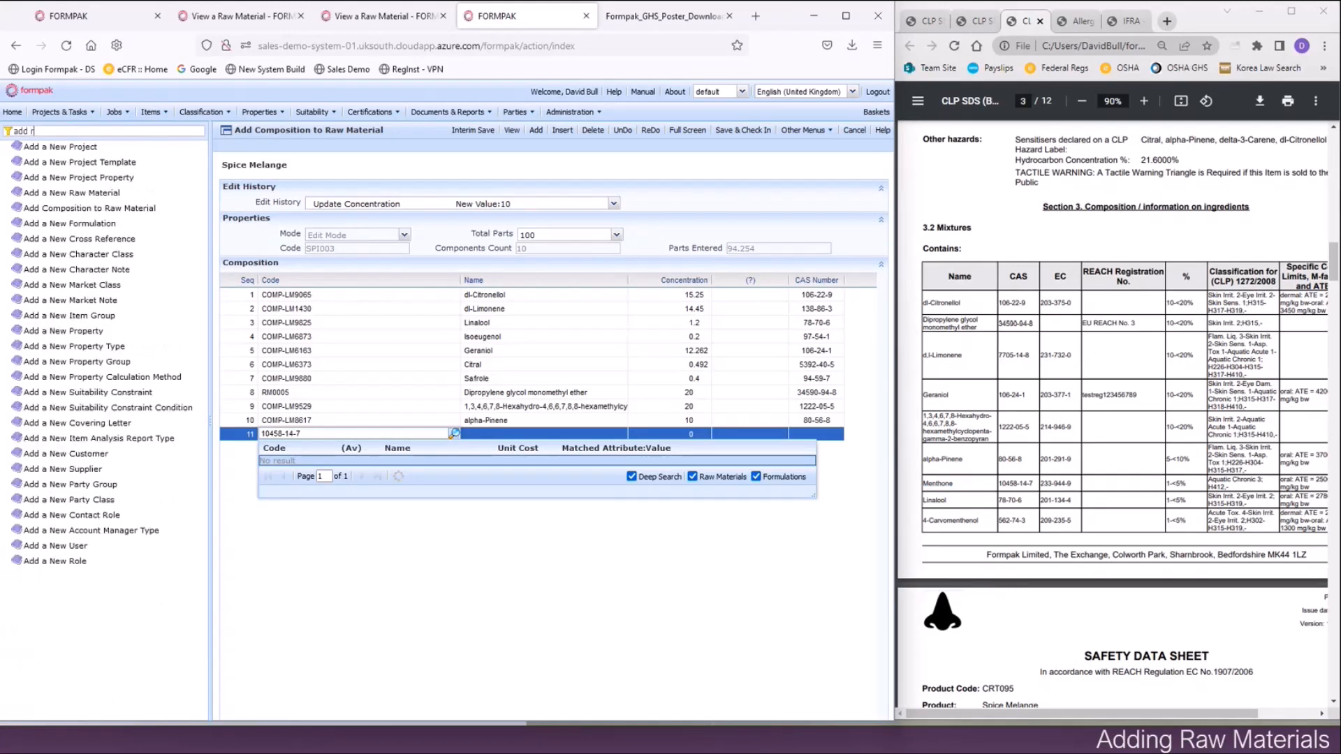
type("raw")
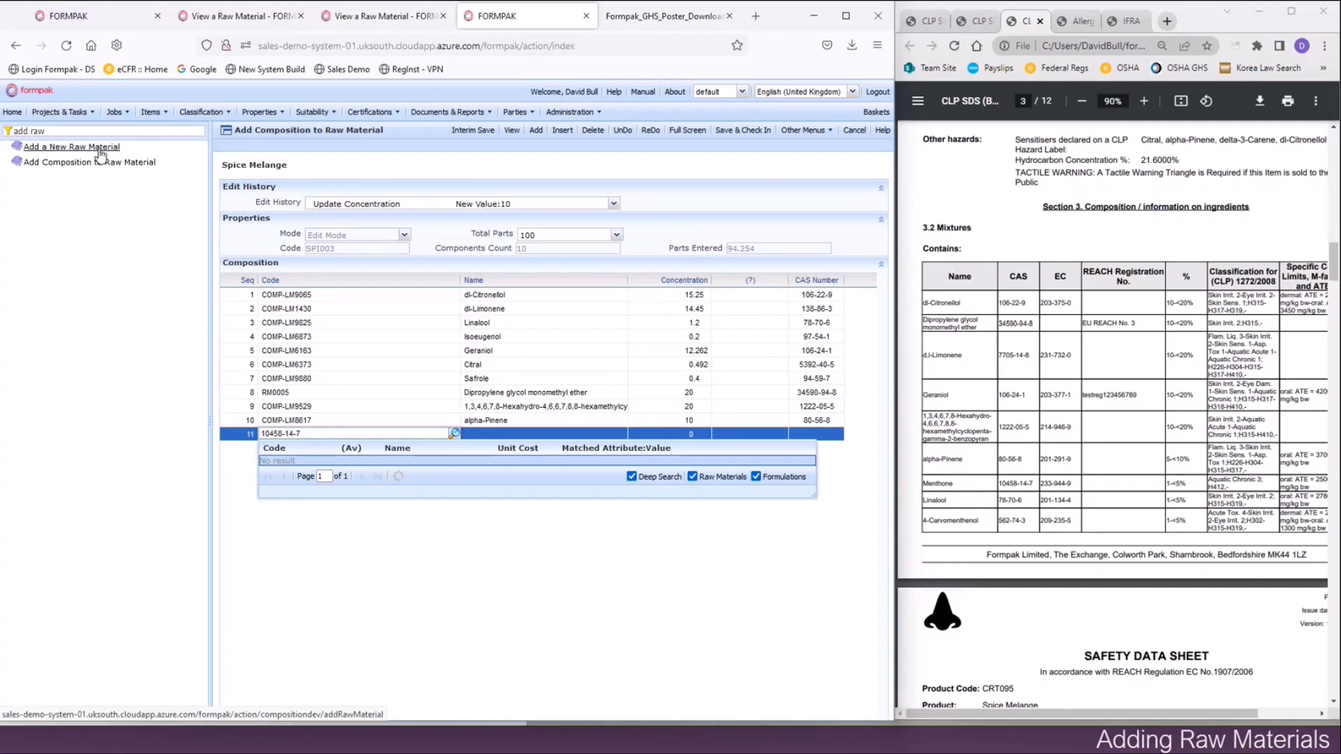
right_click(104, 149)
left_click(120, 163)
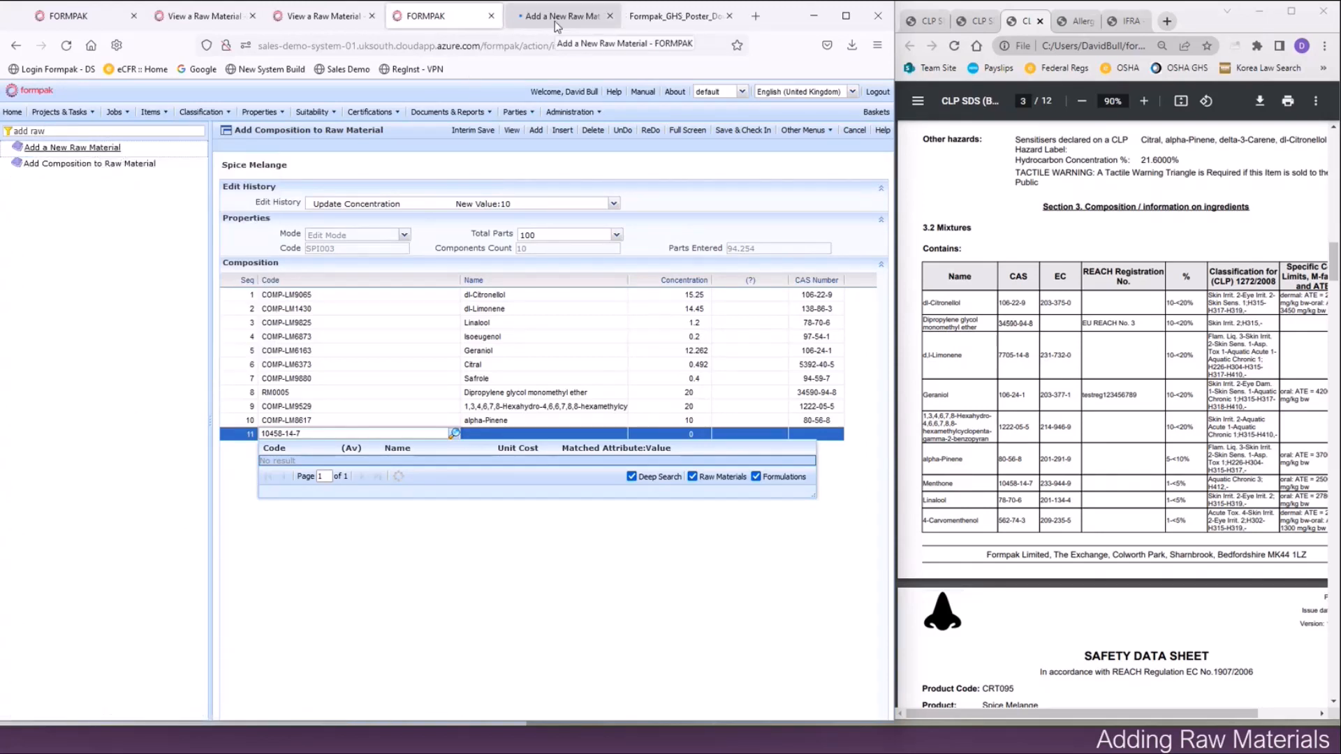
left_click(557, 19)
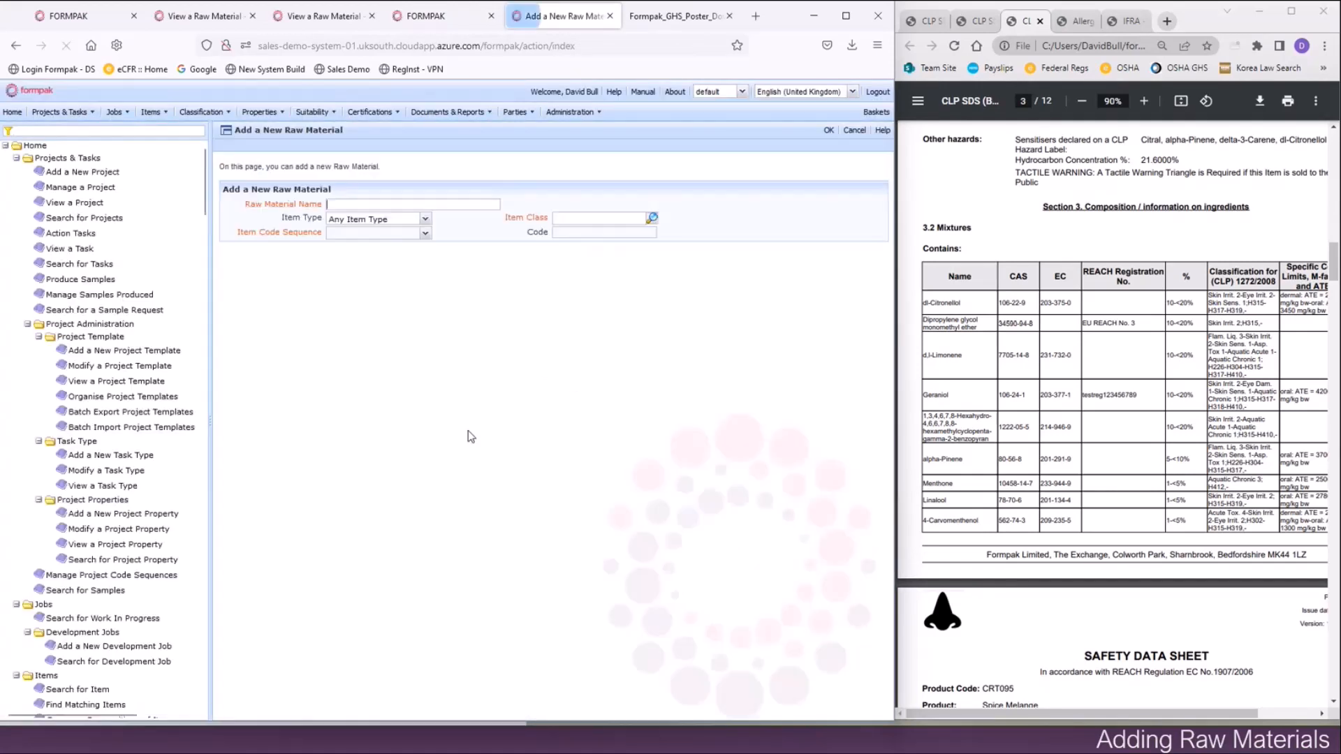
Create the raw material Menthone with item class Fragrance Raw Material, the Default Code Sequence and code MEN002.
type("Men")
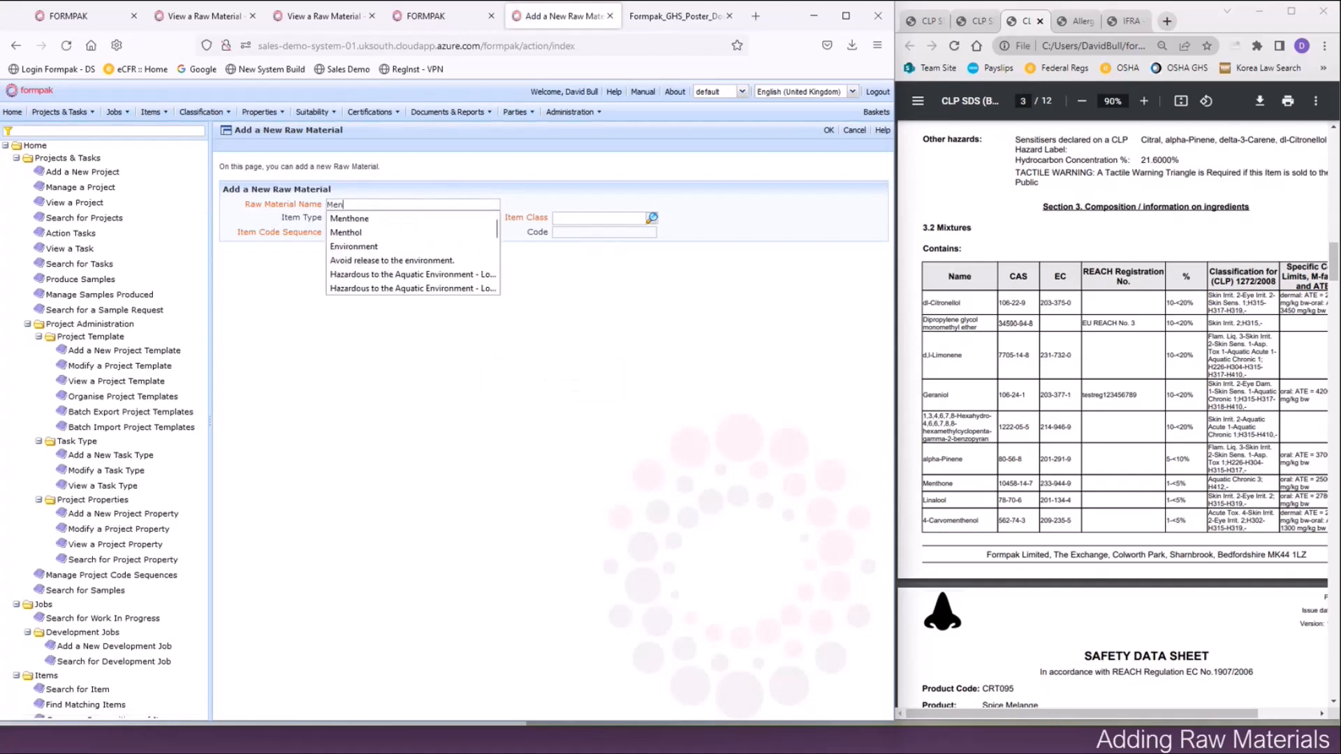
key("Down")
key("Return")
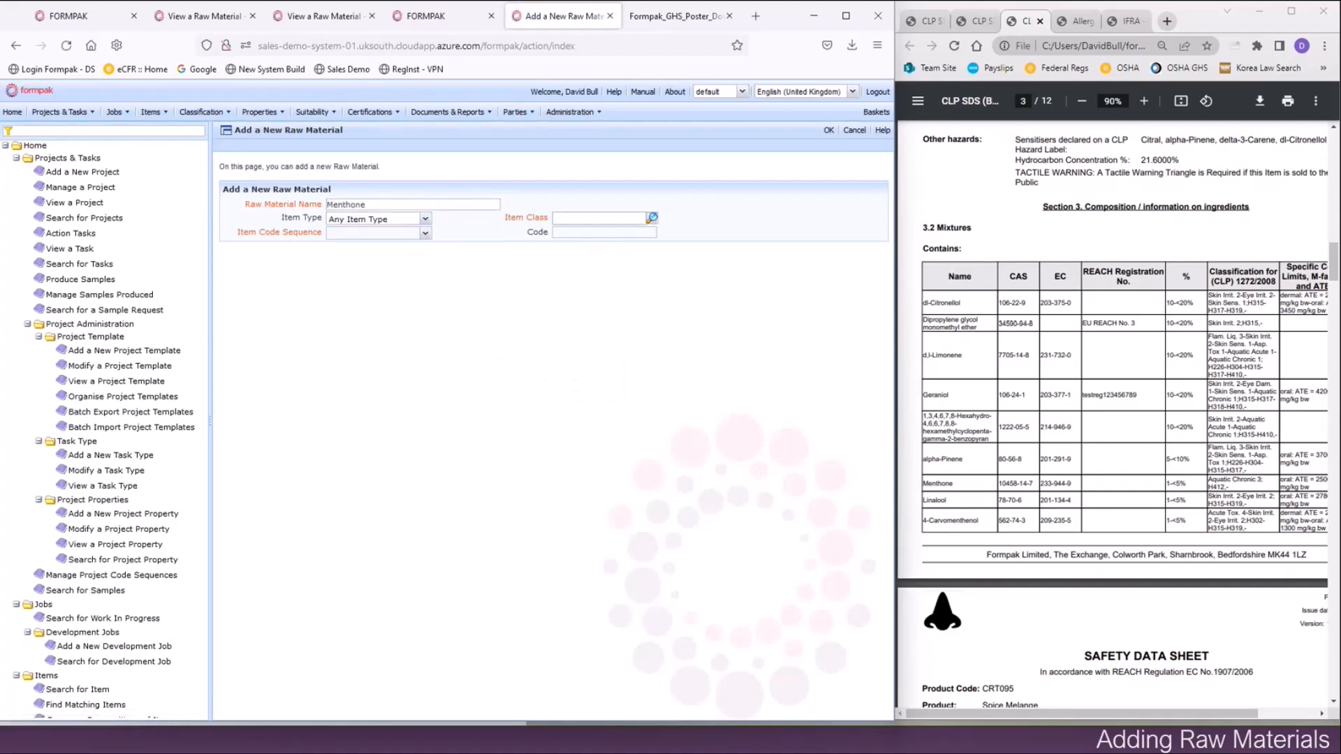
type("fr")
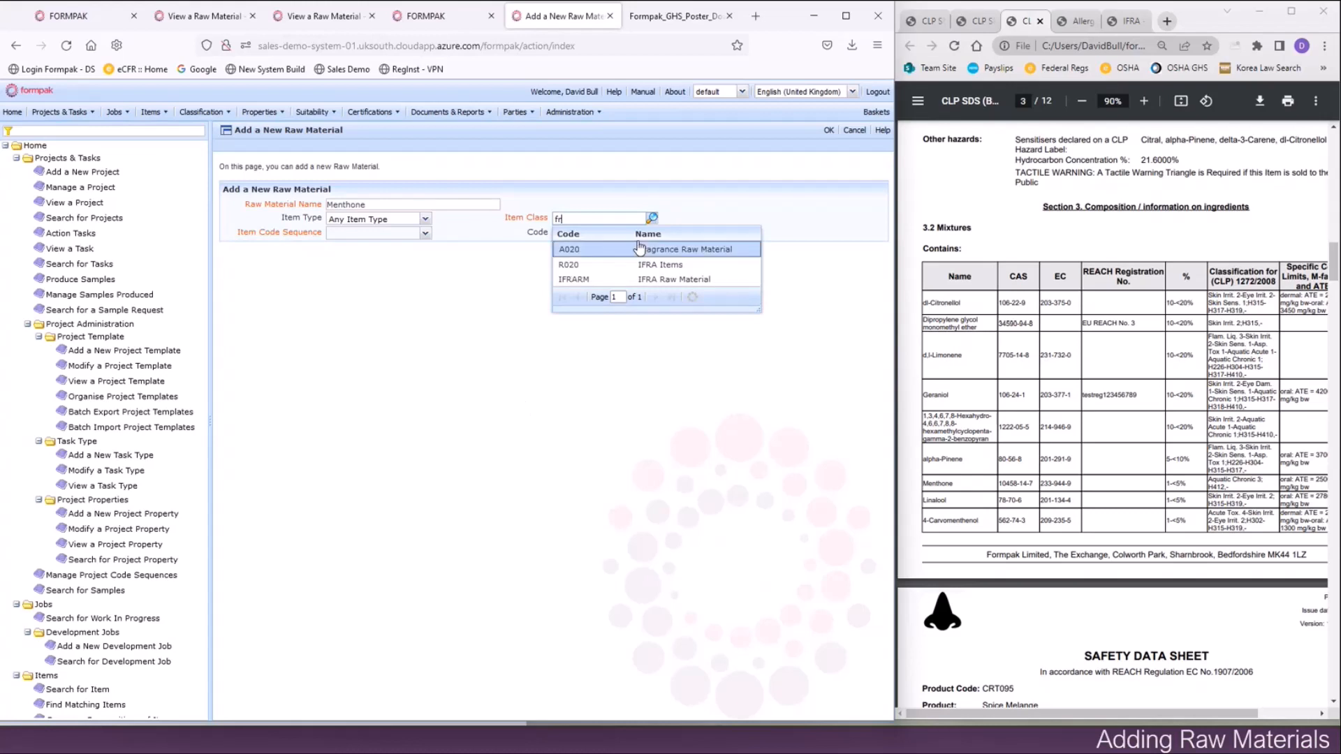
left_click(648, 250)
left_click(425, 233)
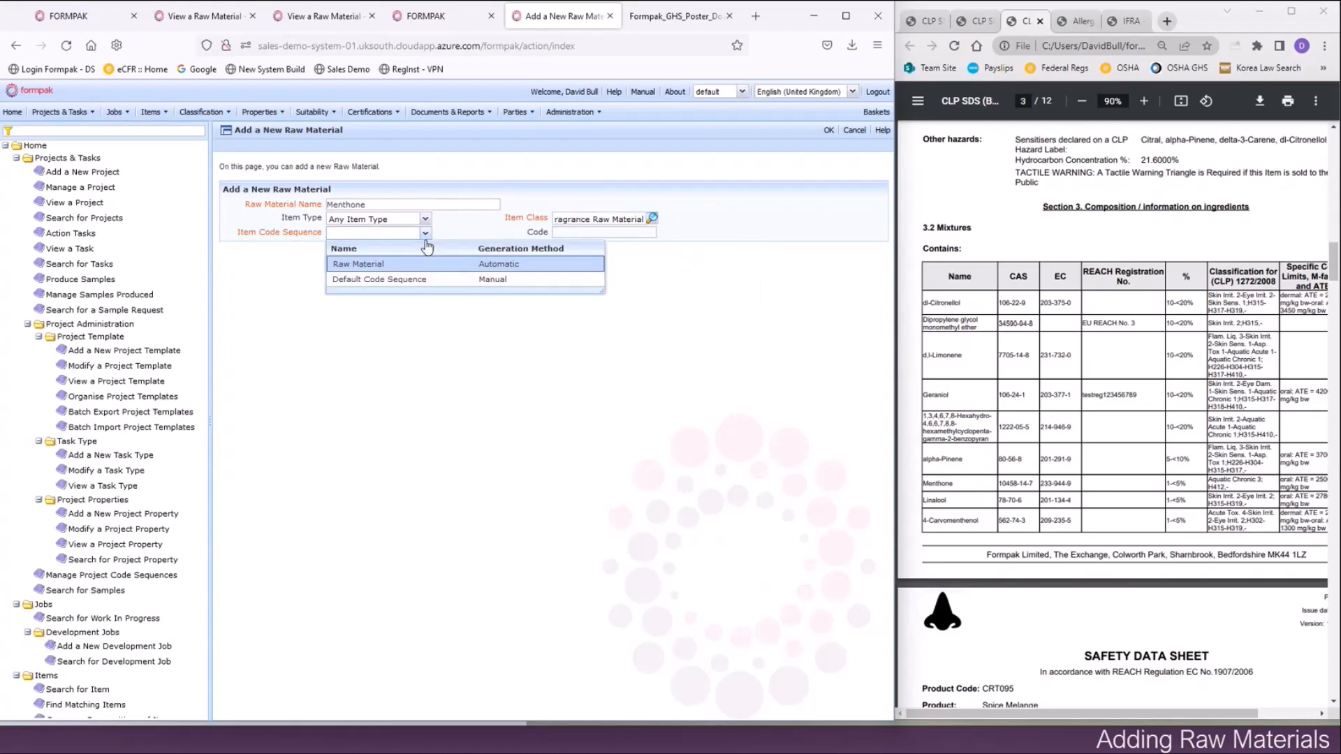
left_click(428, 280)
left_click(572, 232)
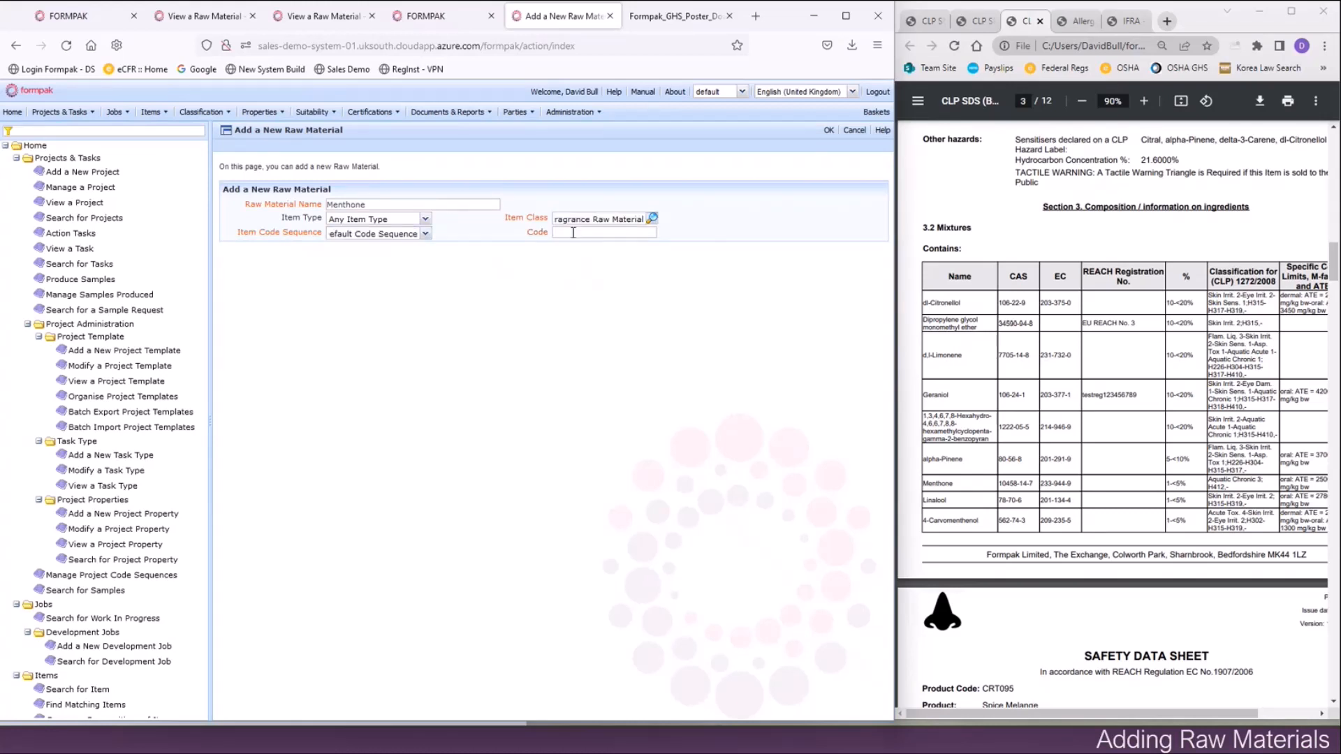
type("MEN002")
left_click(828, 130)
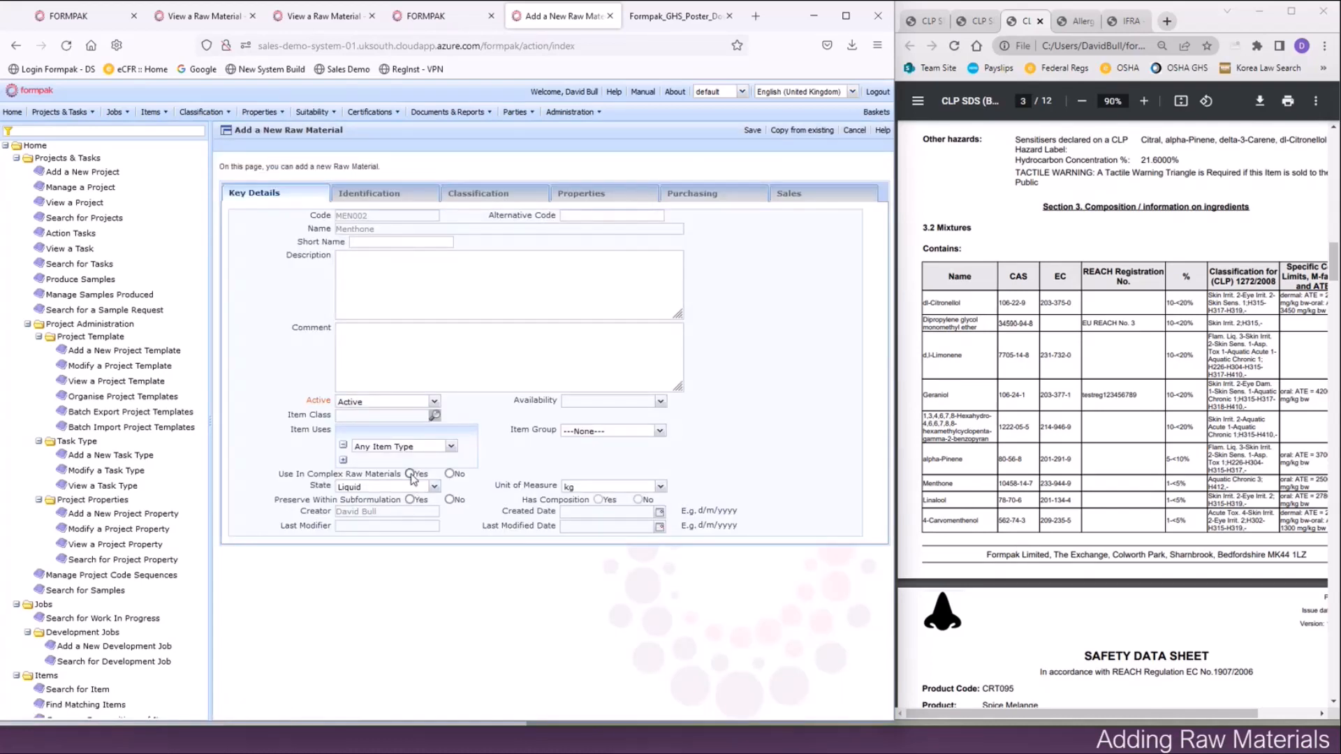
Enter Menthone's identification data: CAS number 10458-14-7 and EC number 233-944-9.
left_click(395, 196)
left_click(383, 286)
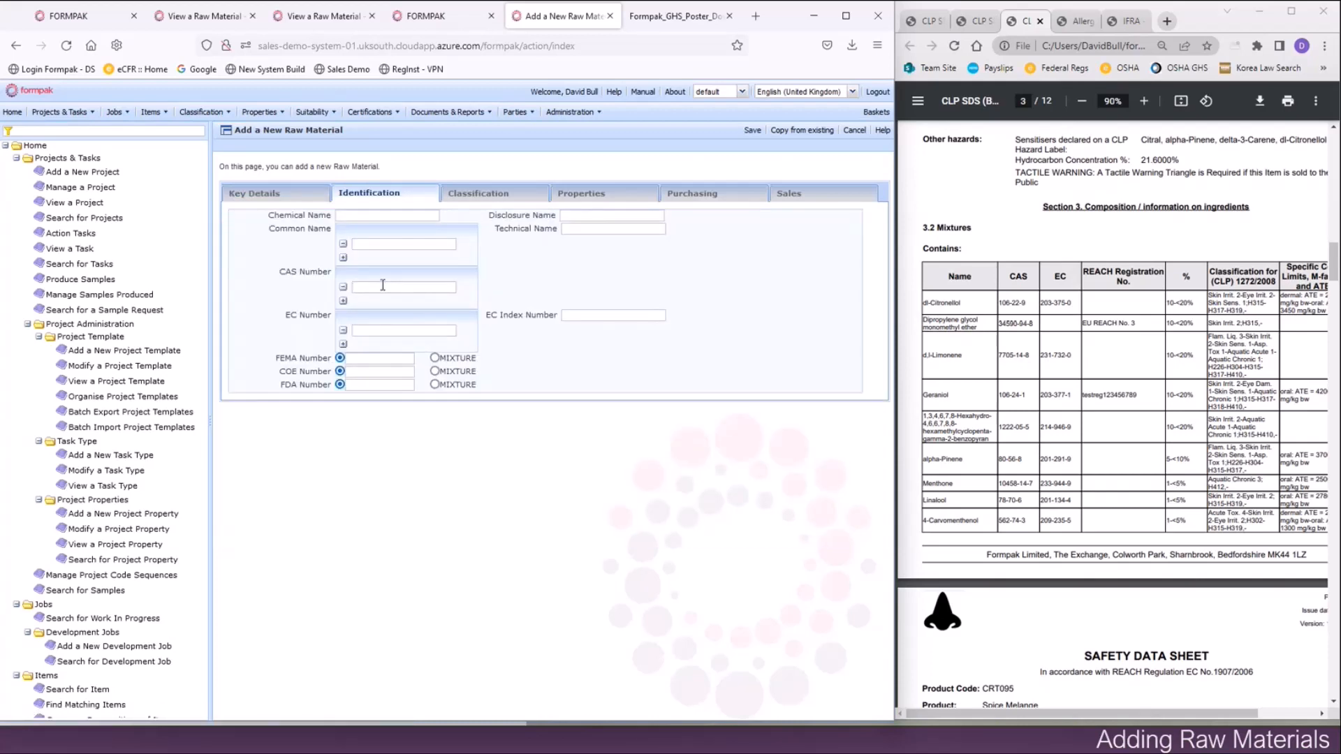
type("10458-1")
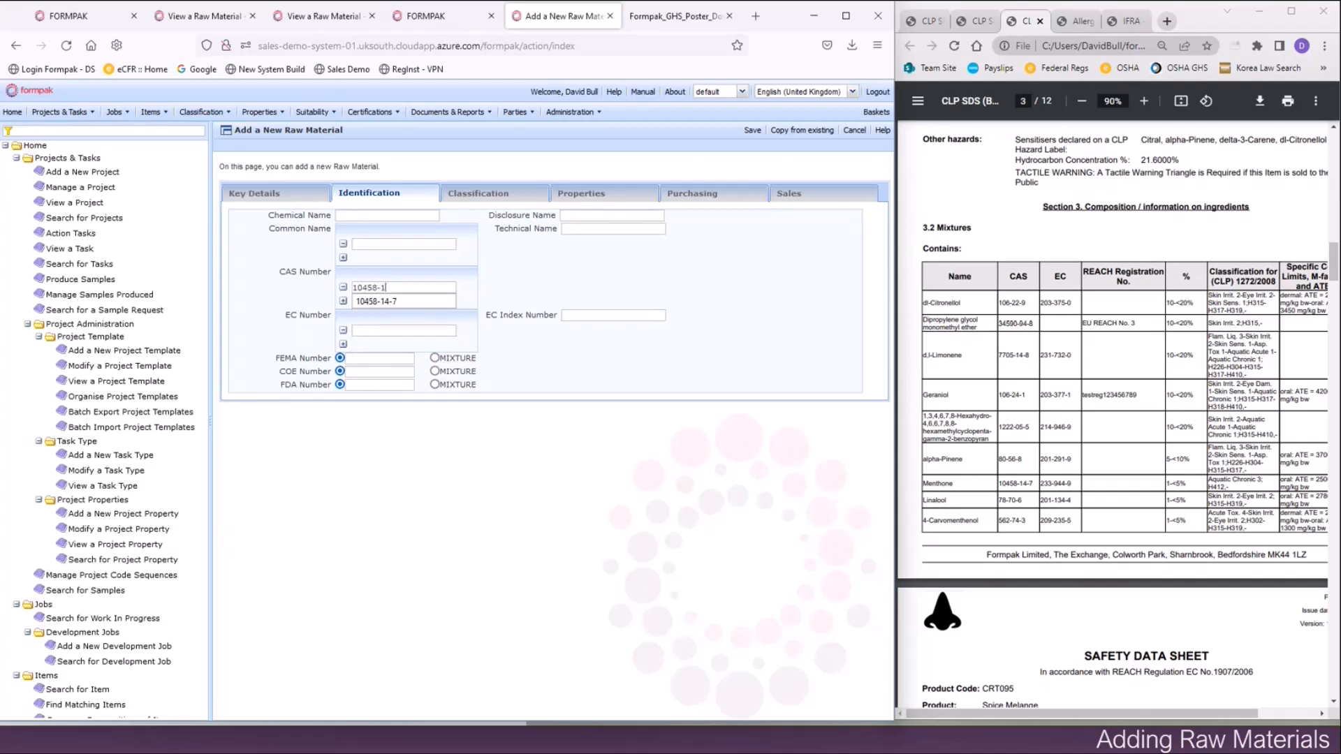
type("4-7")
left_click(386, 328)
type("233")
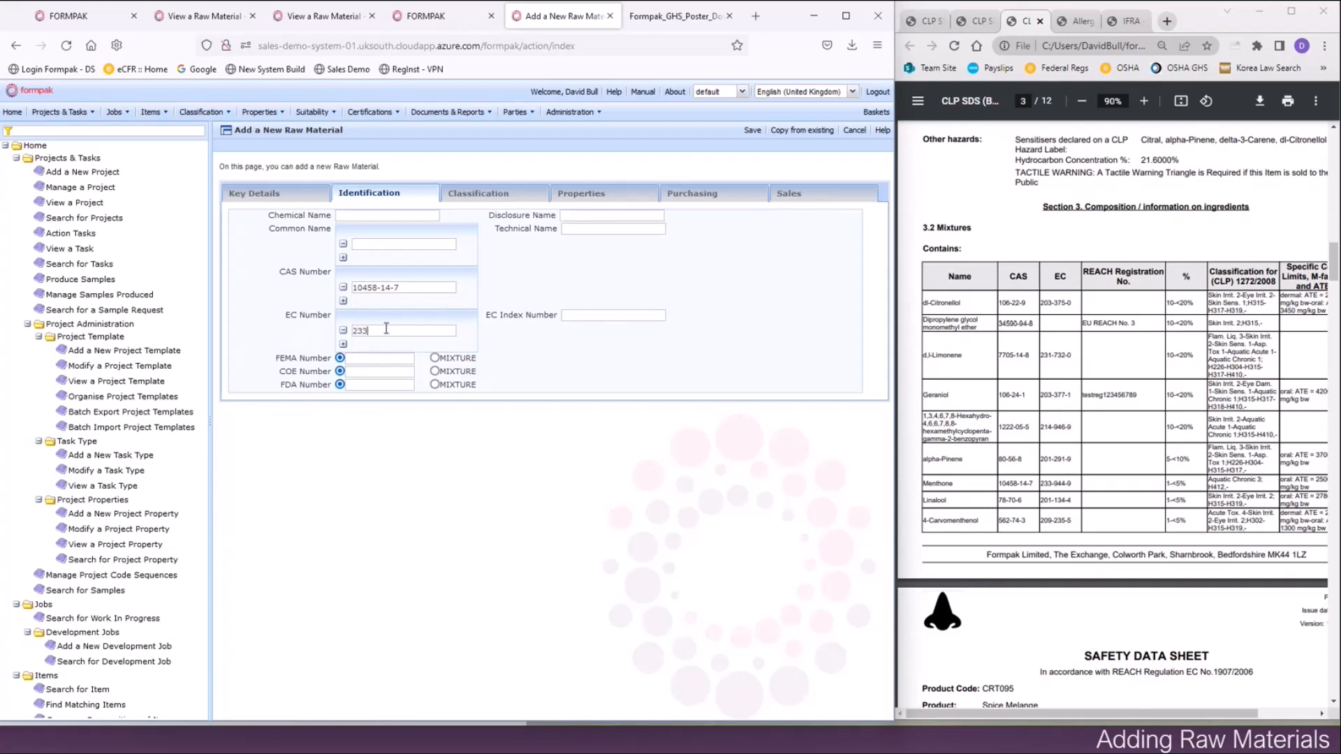
type("-944-9")
Add the GHS Hazards property EH C3, long-term aquatic hazard category 3, to Menthone with the value Yes.
left_click(580, 195)
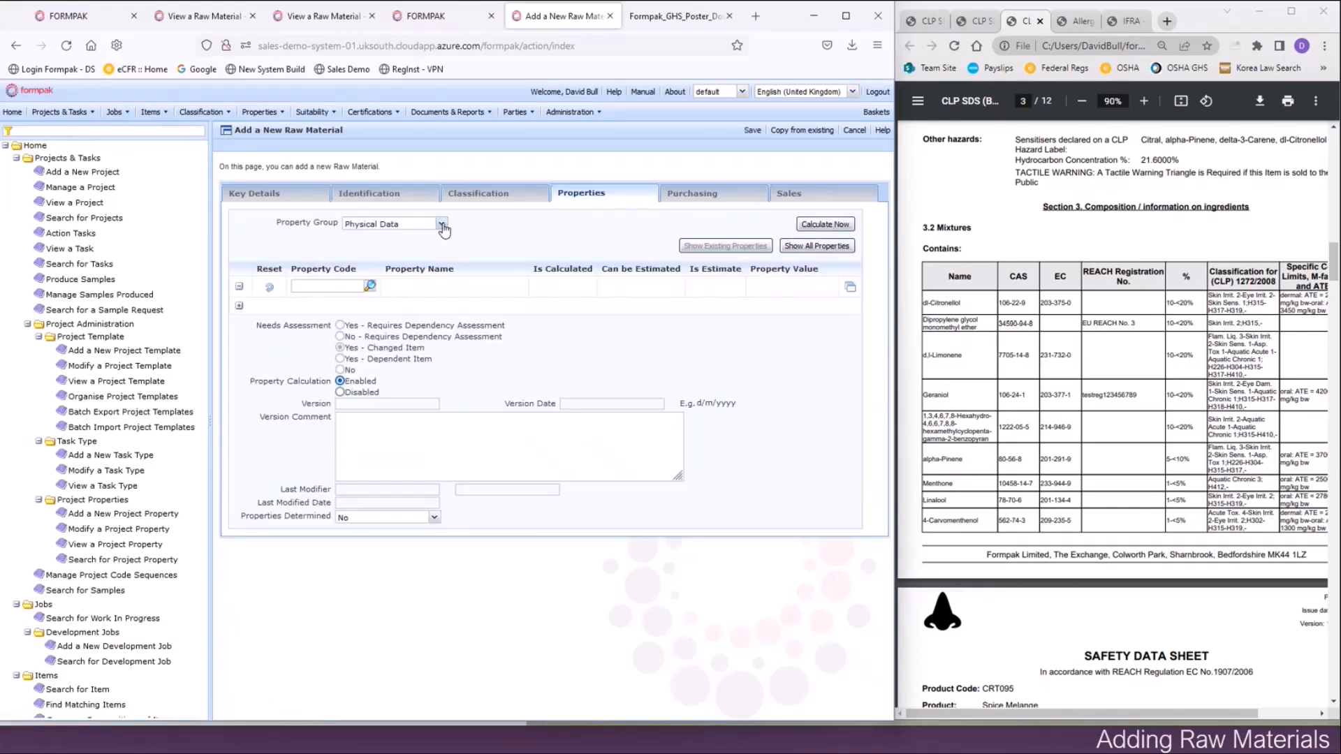
left_click(441, 223)
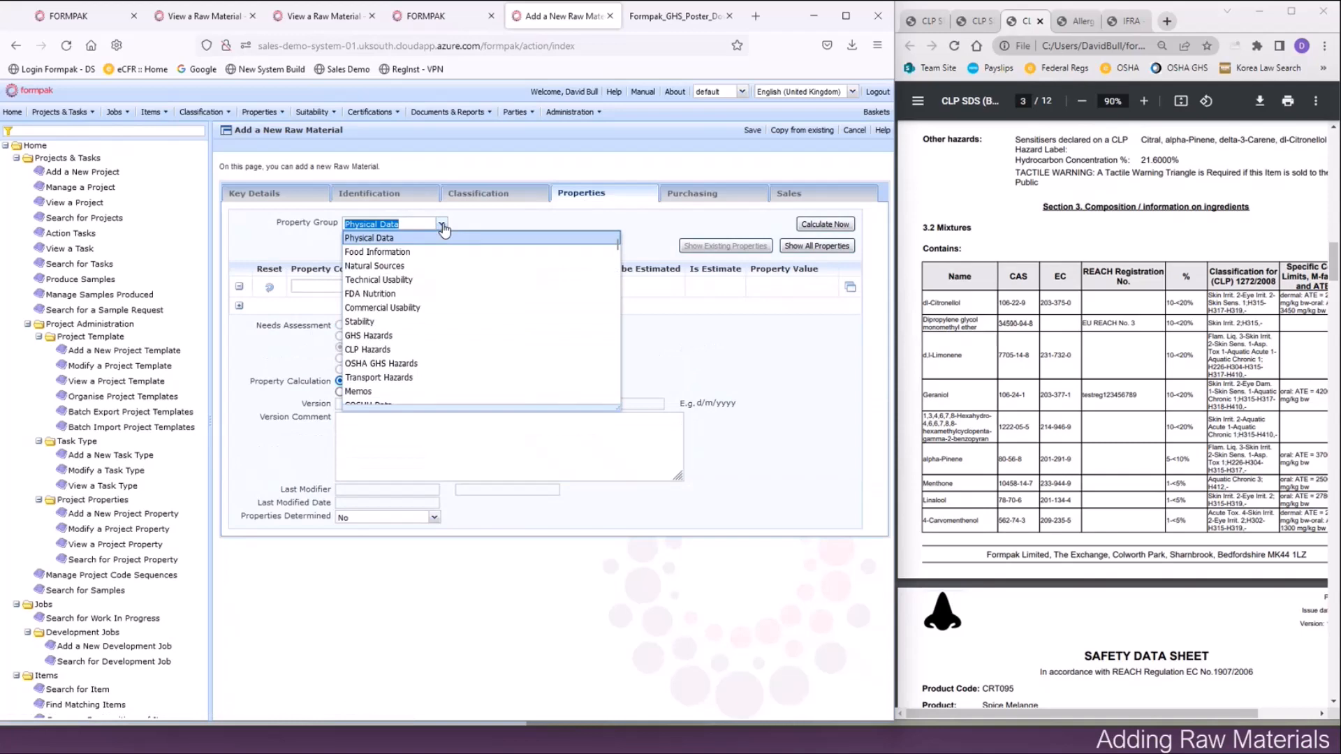
left_click(379, 337)
left_click(339, 286)
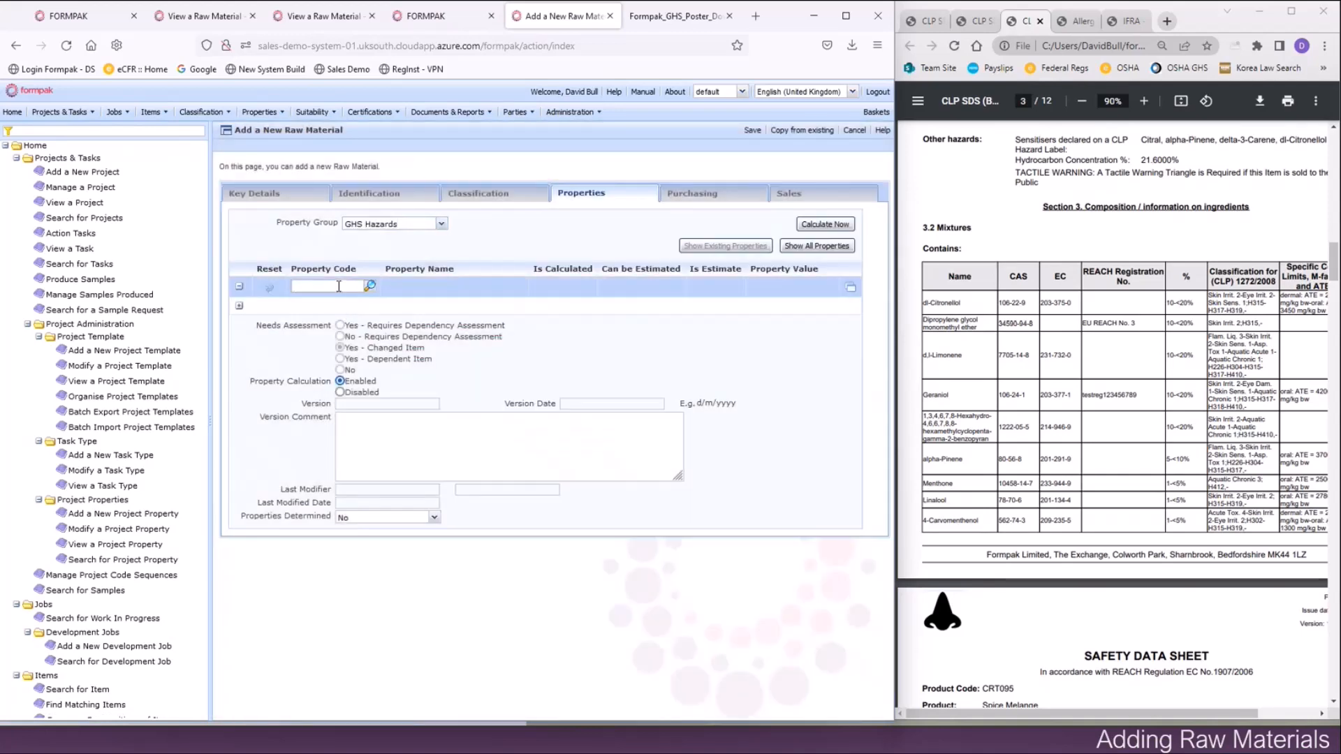
type("eh c3")
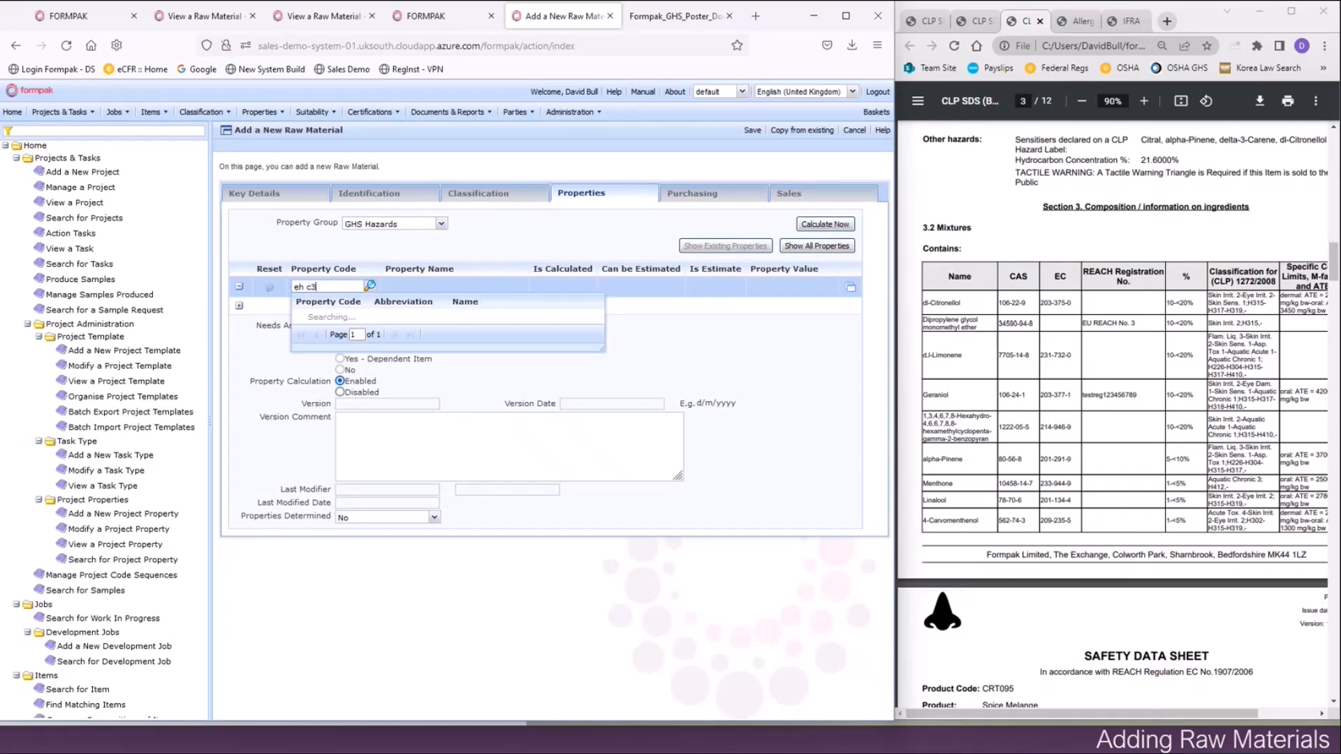
left_click(353, 331)
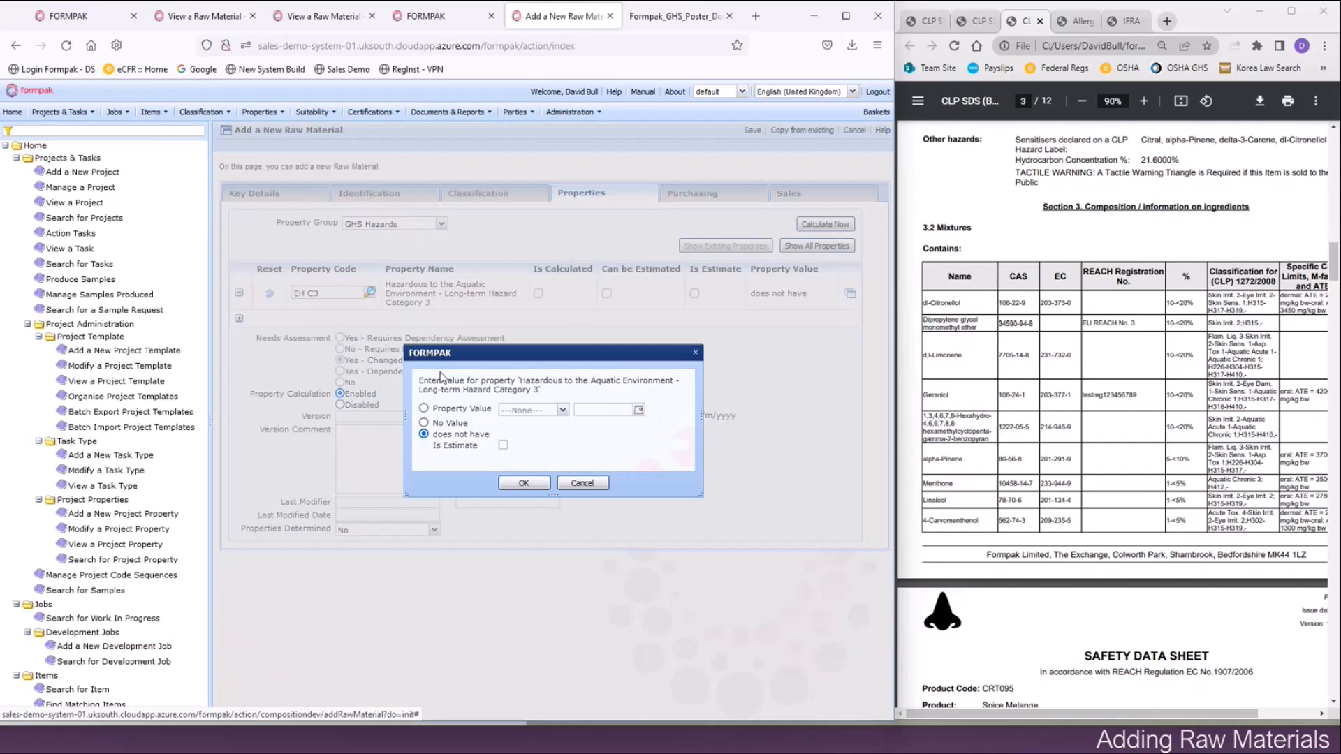
left_click(424, 408)
left_click(561, 410)
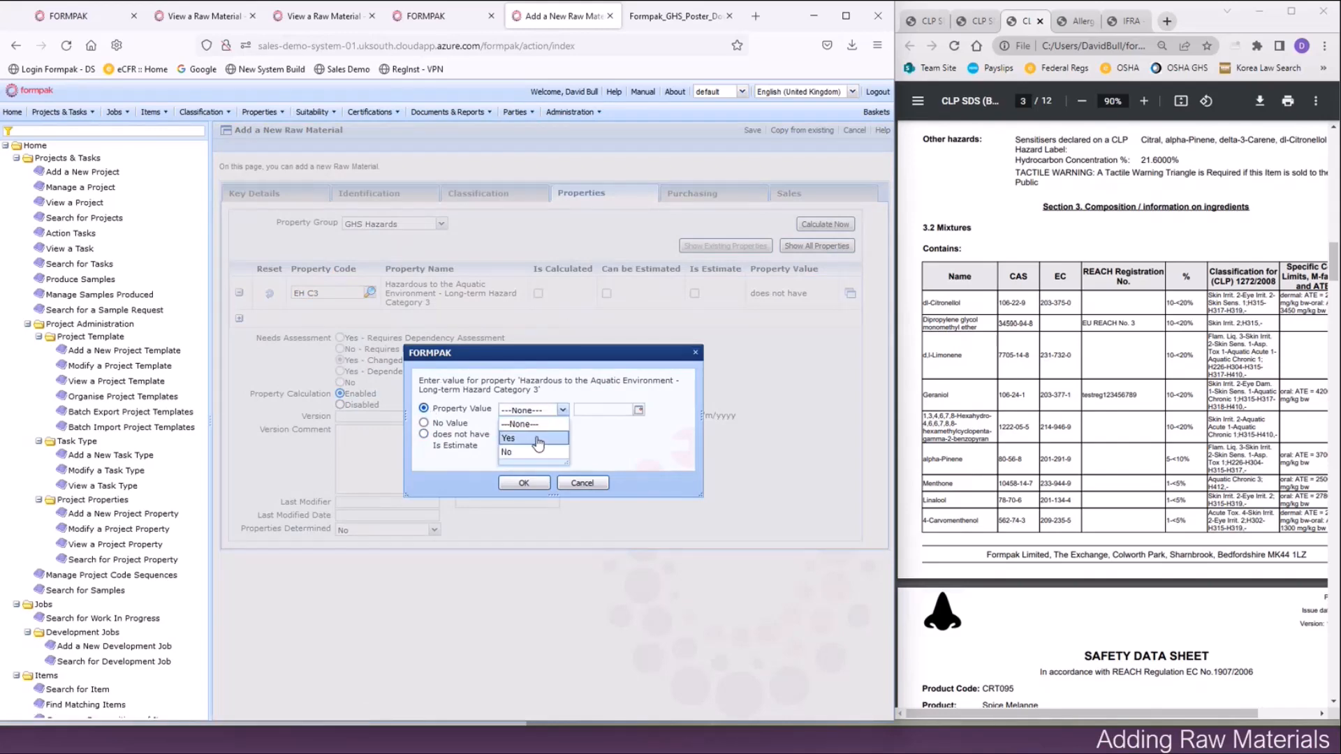
left_click(508, 438)
left_click(524, 483)
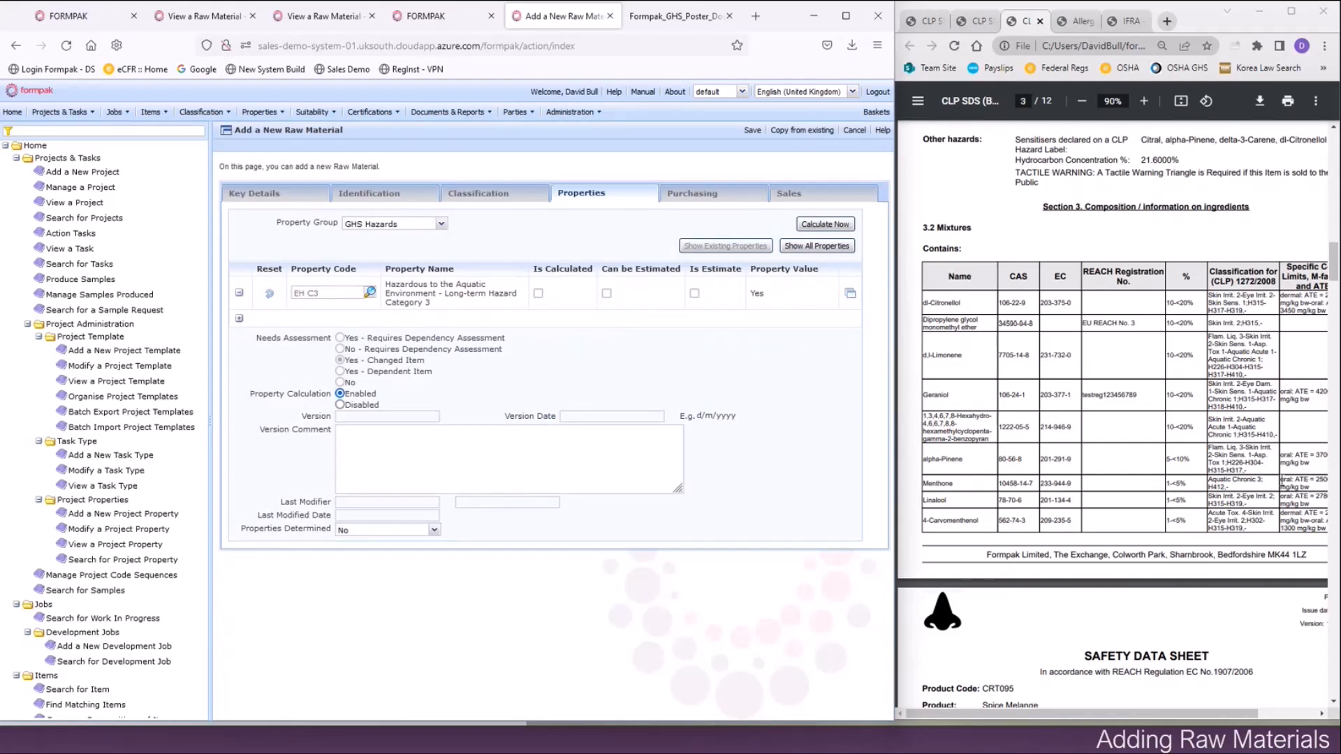
Set Properties Determined to Yes for Menthone.
left_click(946, 715)
left_click_drag(946, 717, 950, 720)
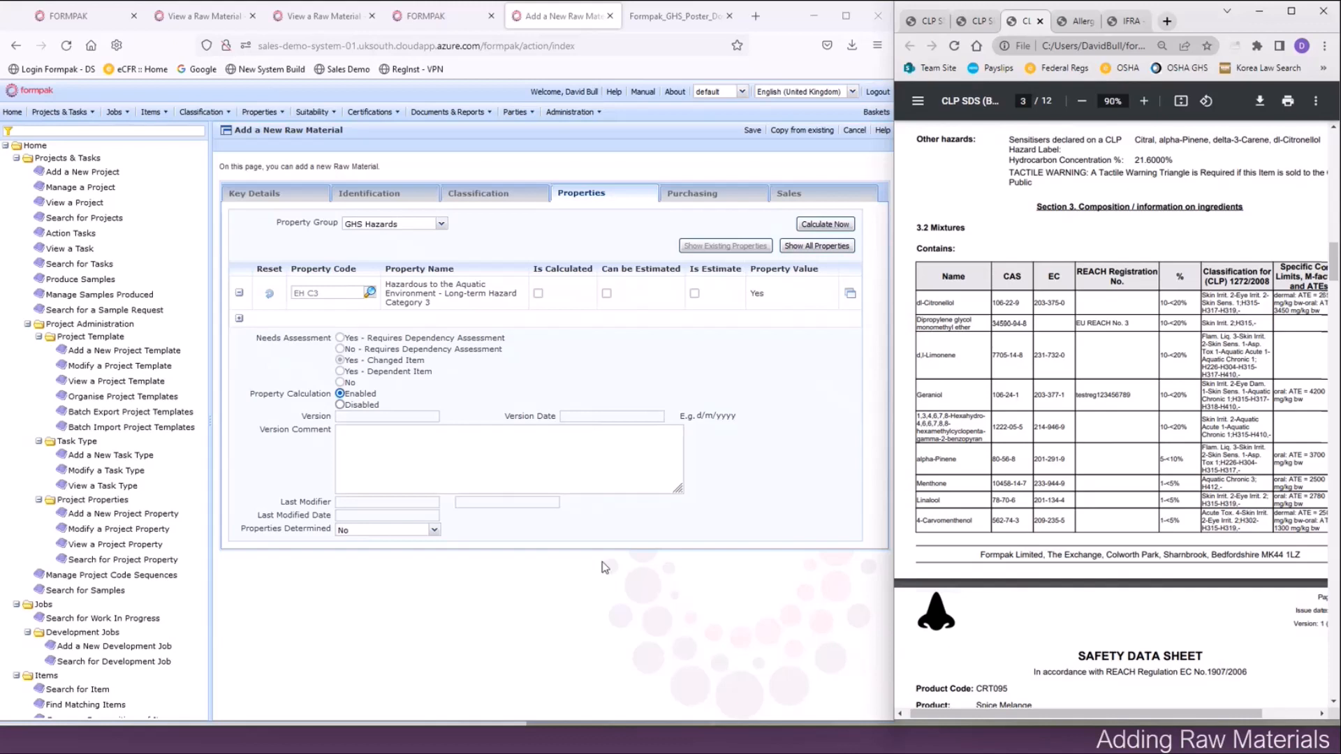
left_click(434, 532)
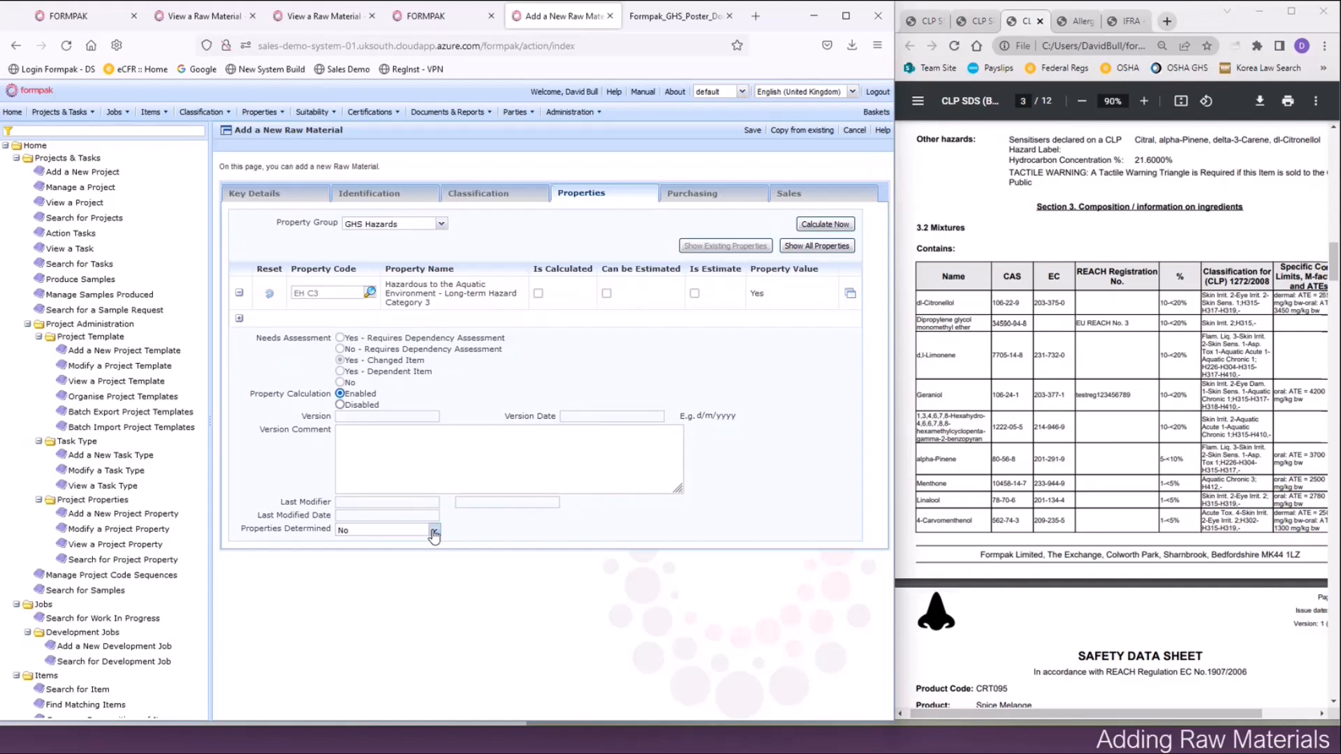
left_click(402, 588)
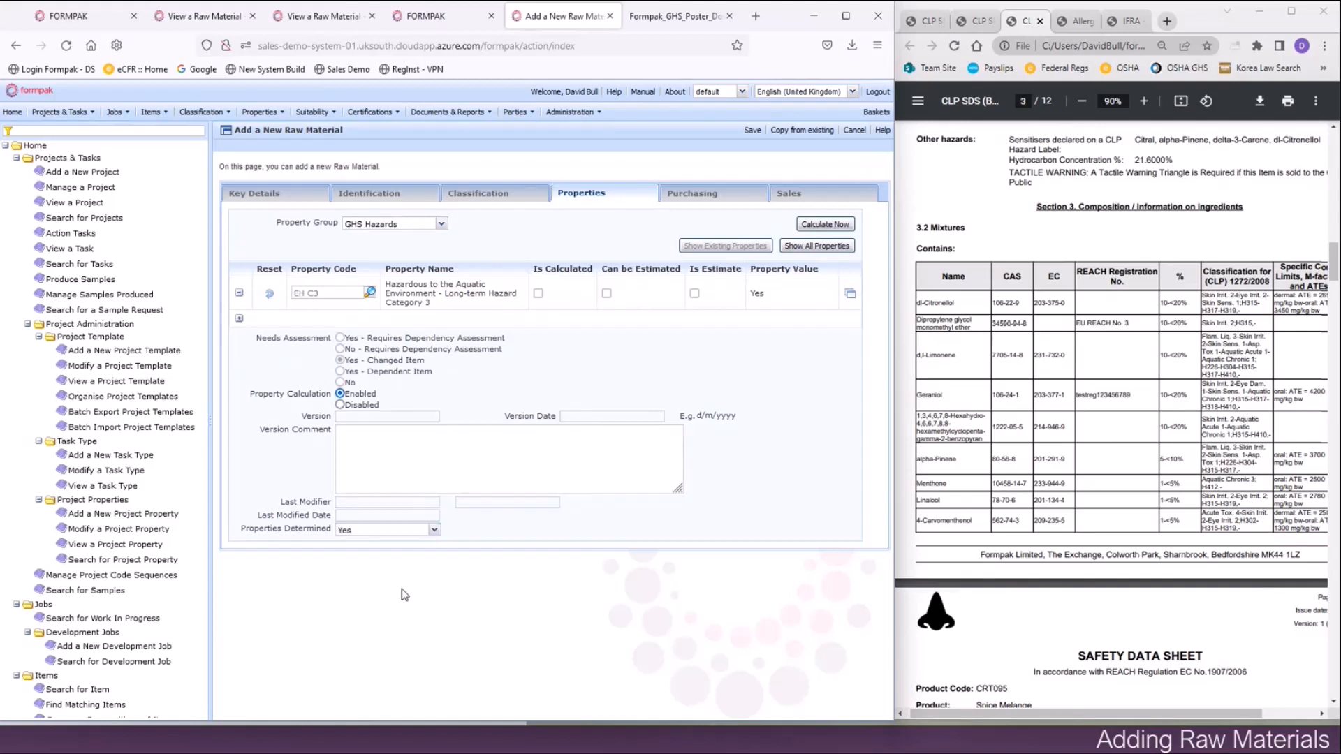
Calculate Menthone's GHS hazard properties and save the new raw material.
left_click(810, 224)
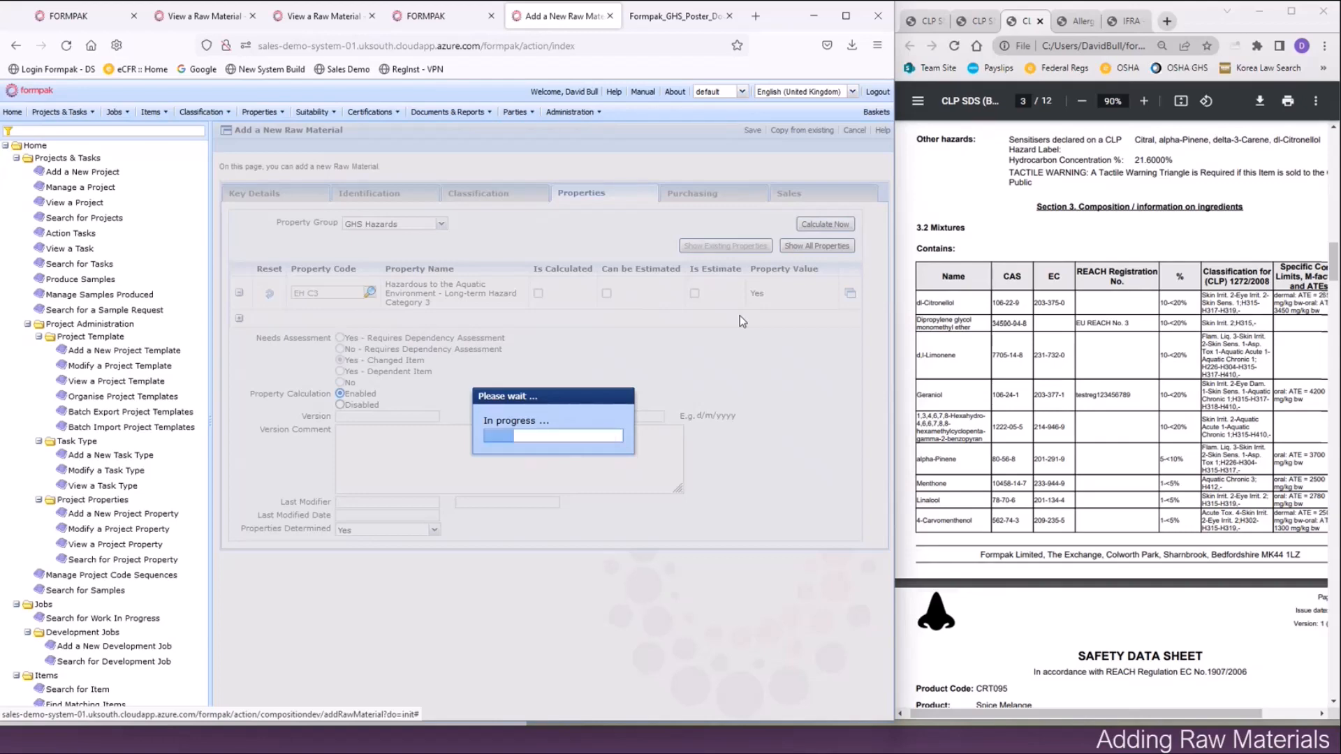
left_click(567, 446)
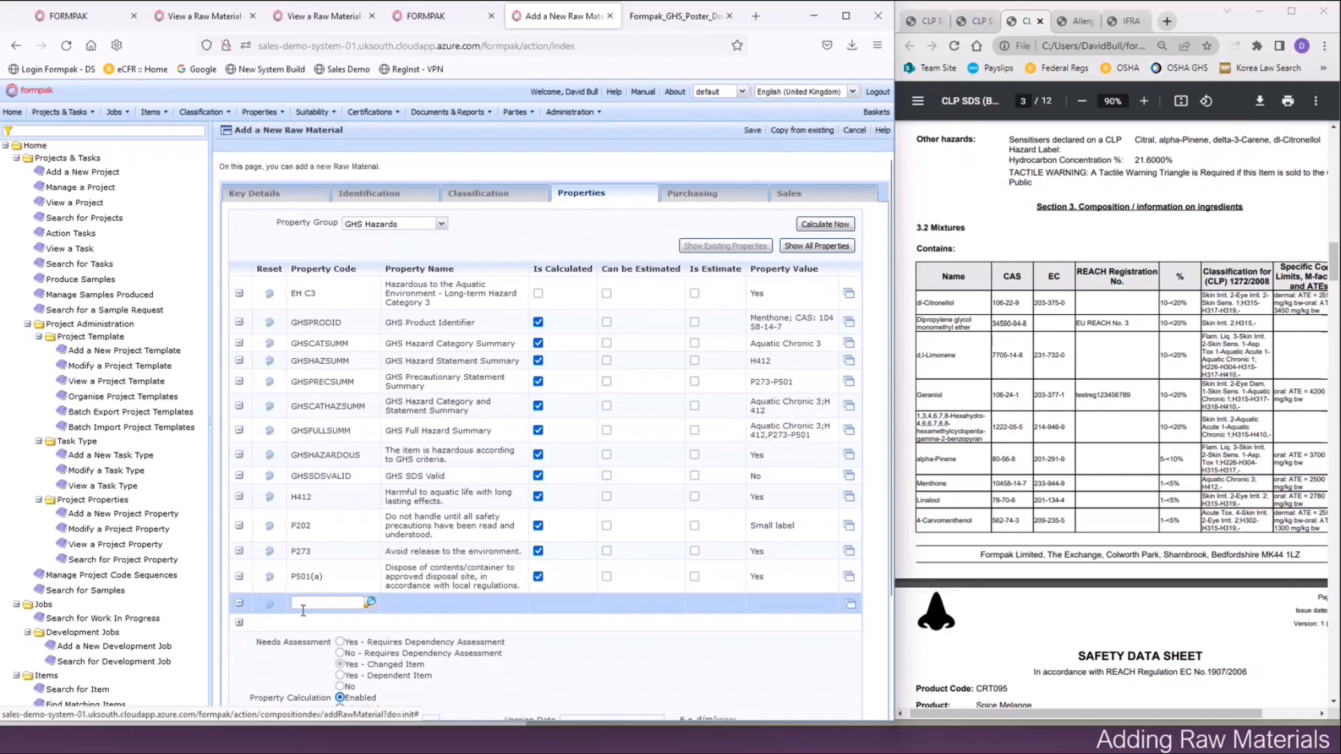
left_click(751, 130)
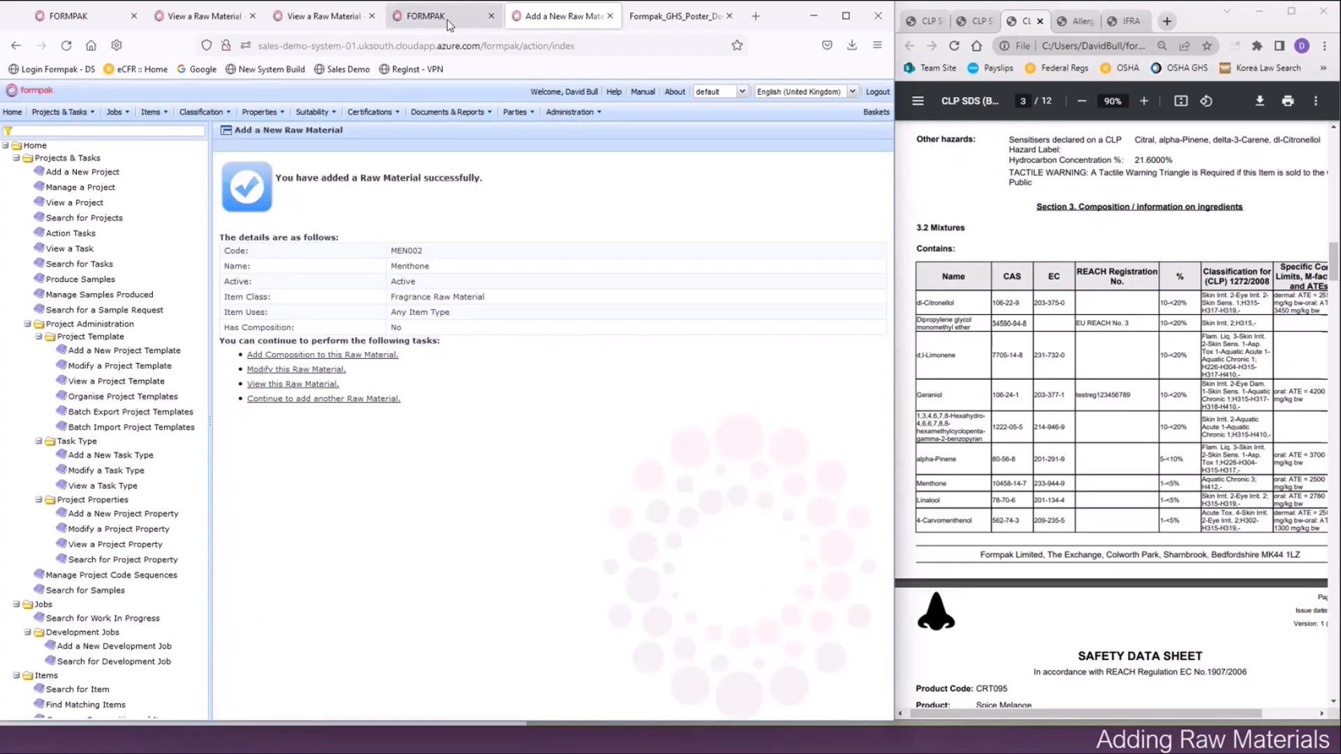
Add Menthone (MEN002), found by its CAS number, as component 11 of the Spice Melange composition with a concentration of 5.
left_click(447, 19)
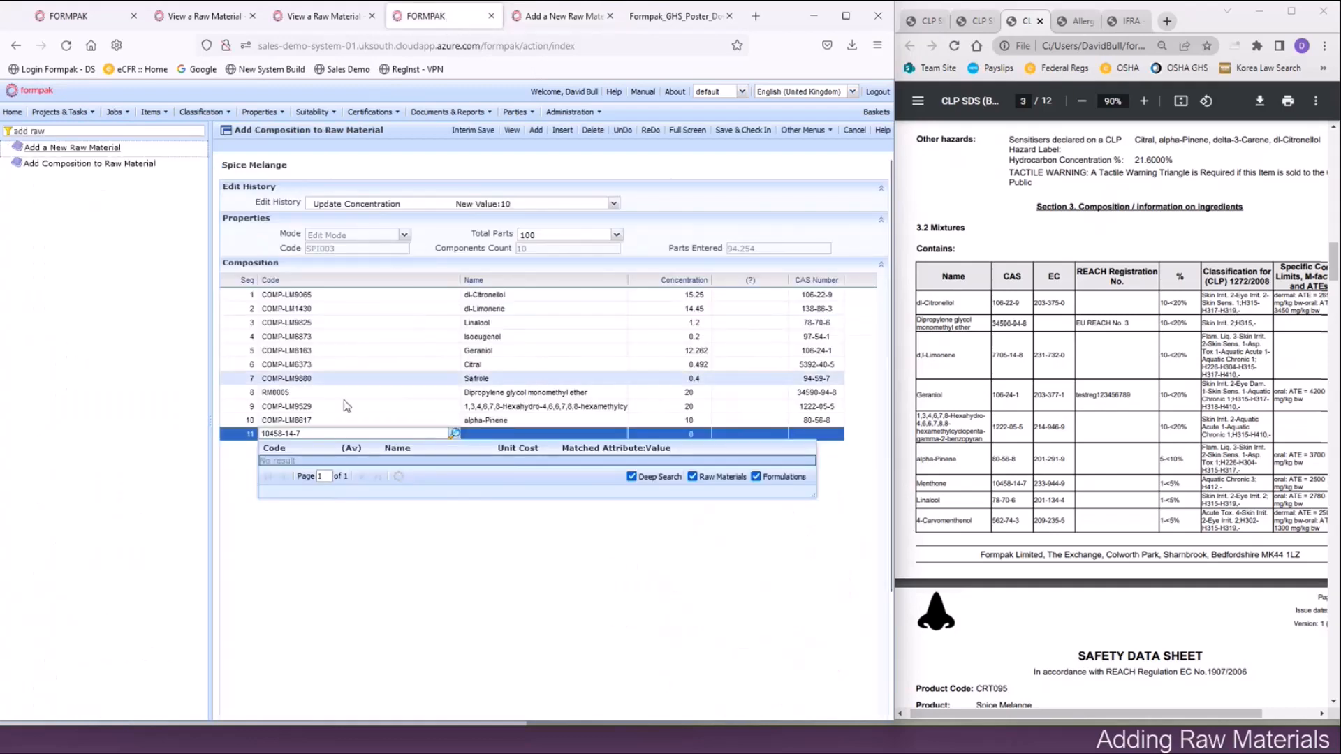
triple_click(327, 433)
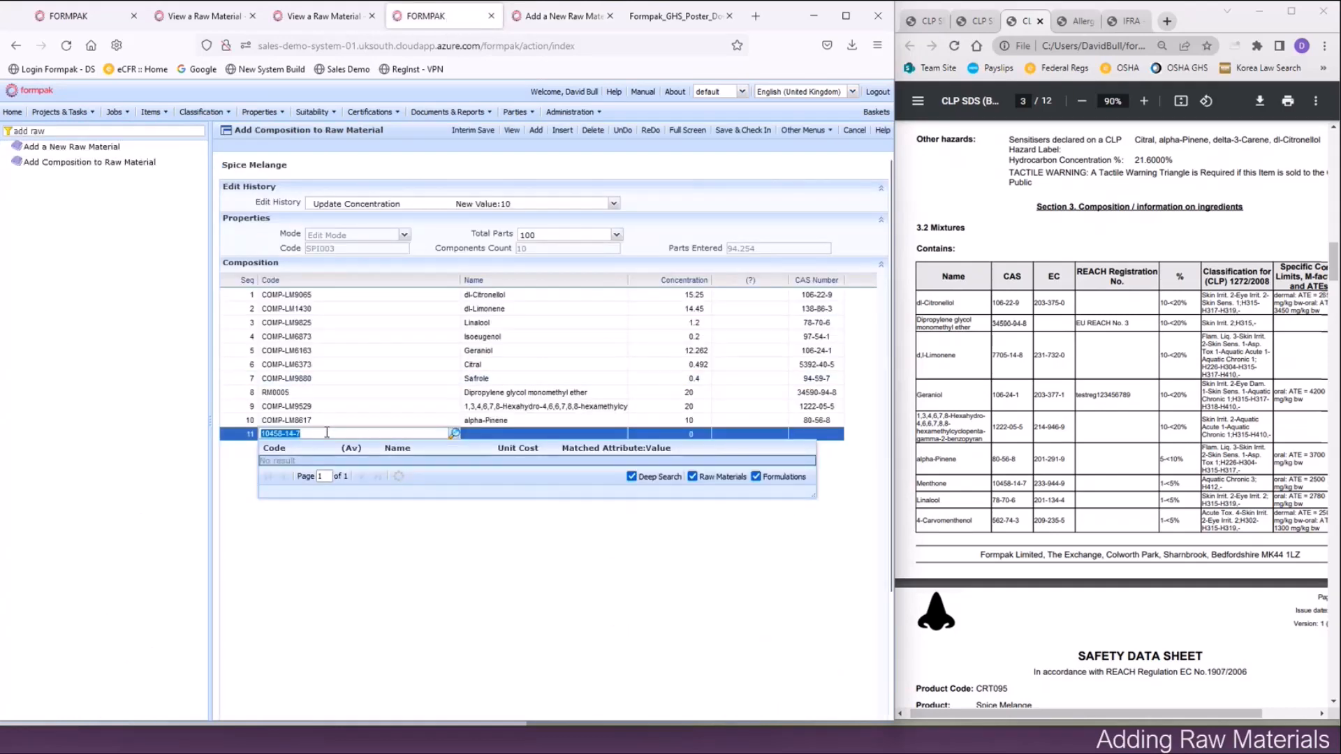
left_click(327, 433)
key("BackSpace")
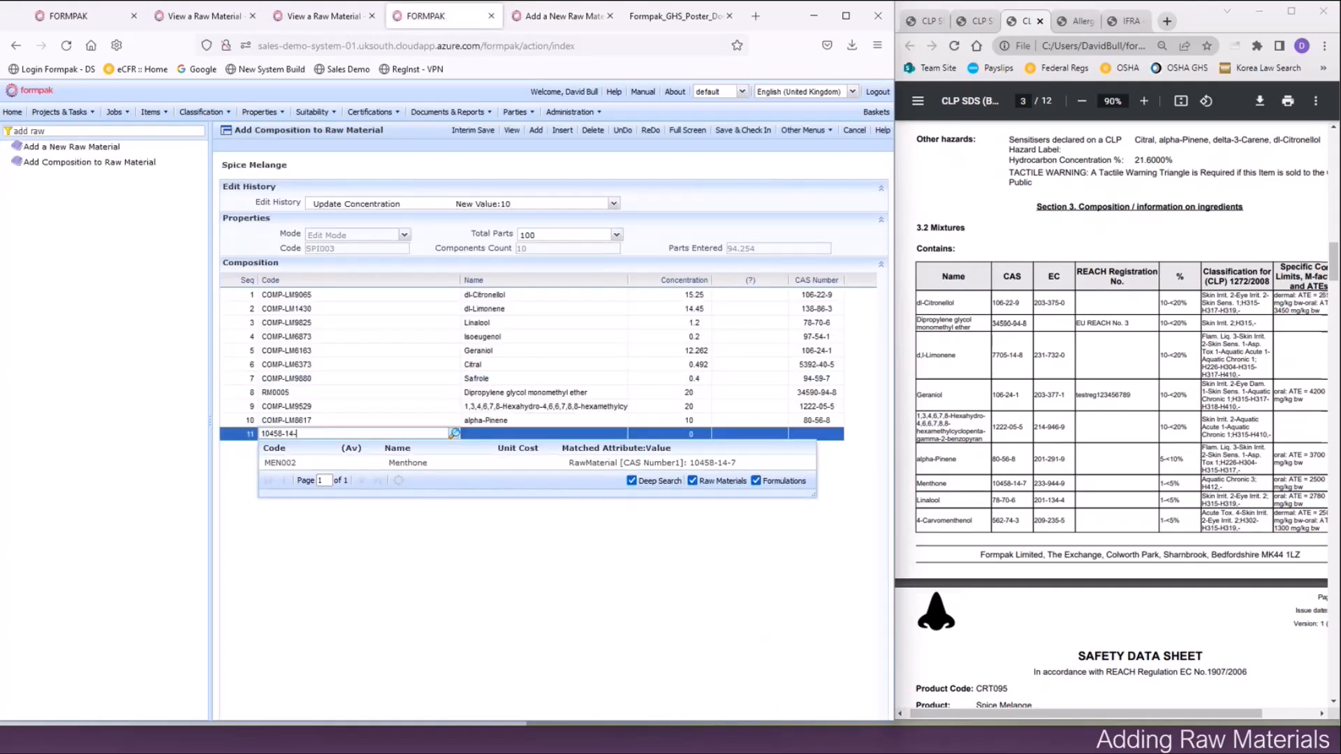
left_click(343, 463)
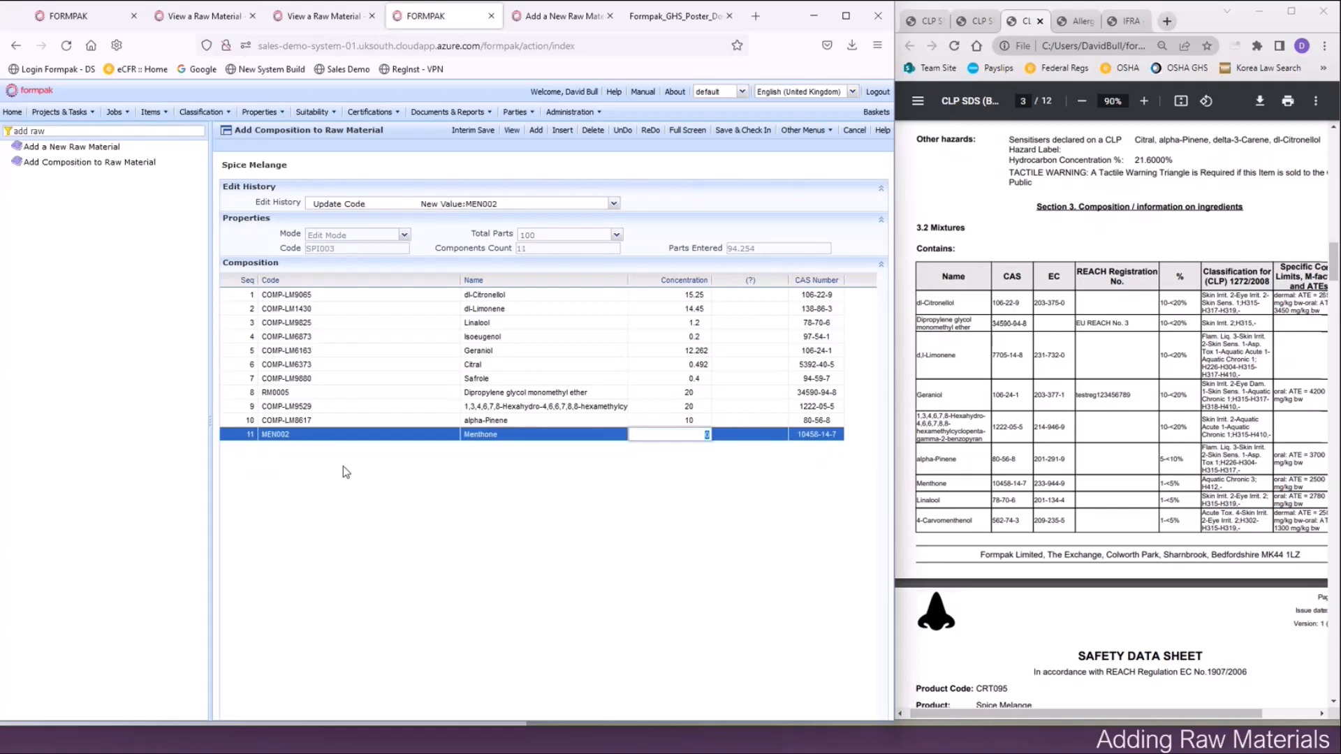
type("5")
key("Return")
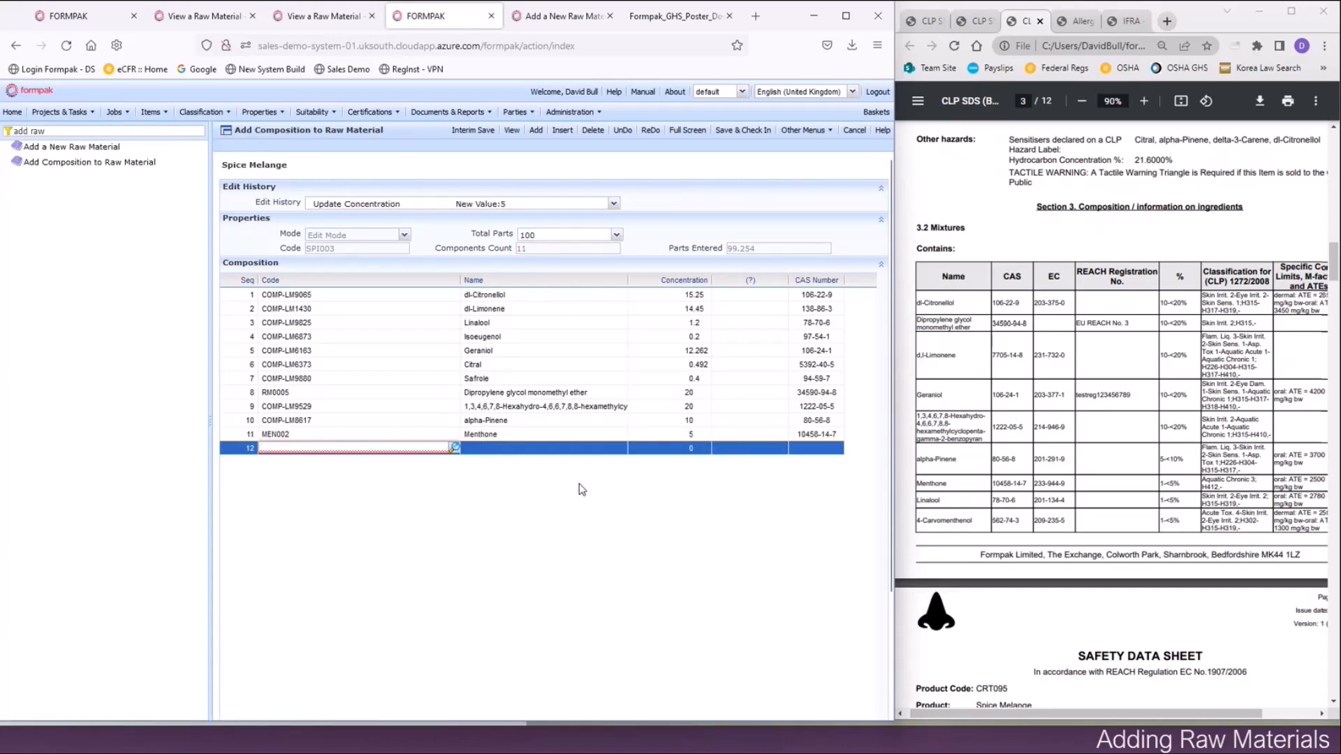
Remove the blank row 12 from the Spice Melange composition and check it in with Preserve When Exploding set to No.
scroll(1115, 485, "down", 5)
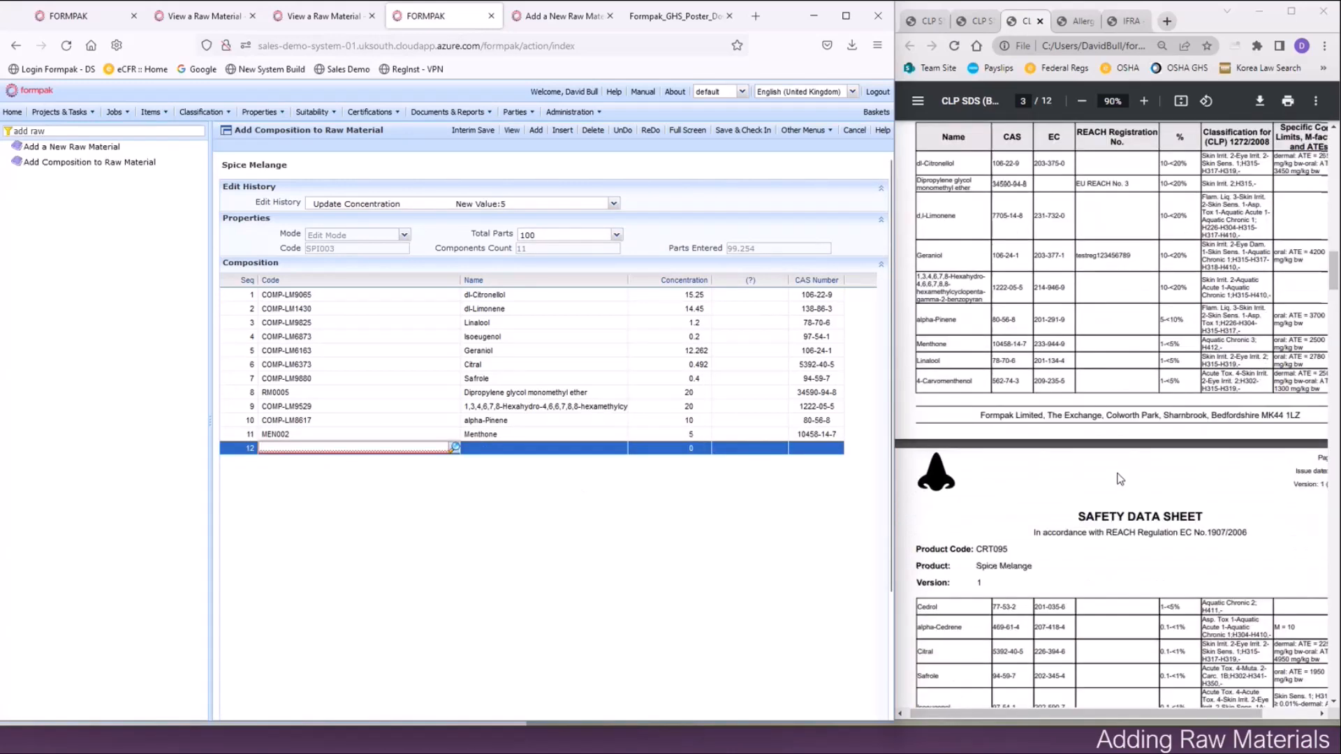
scroll(1114, 485, "down", 2)
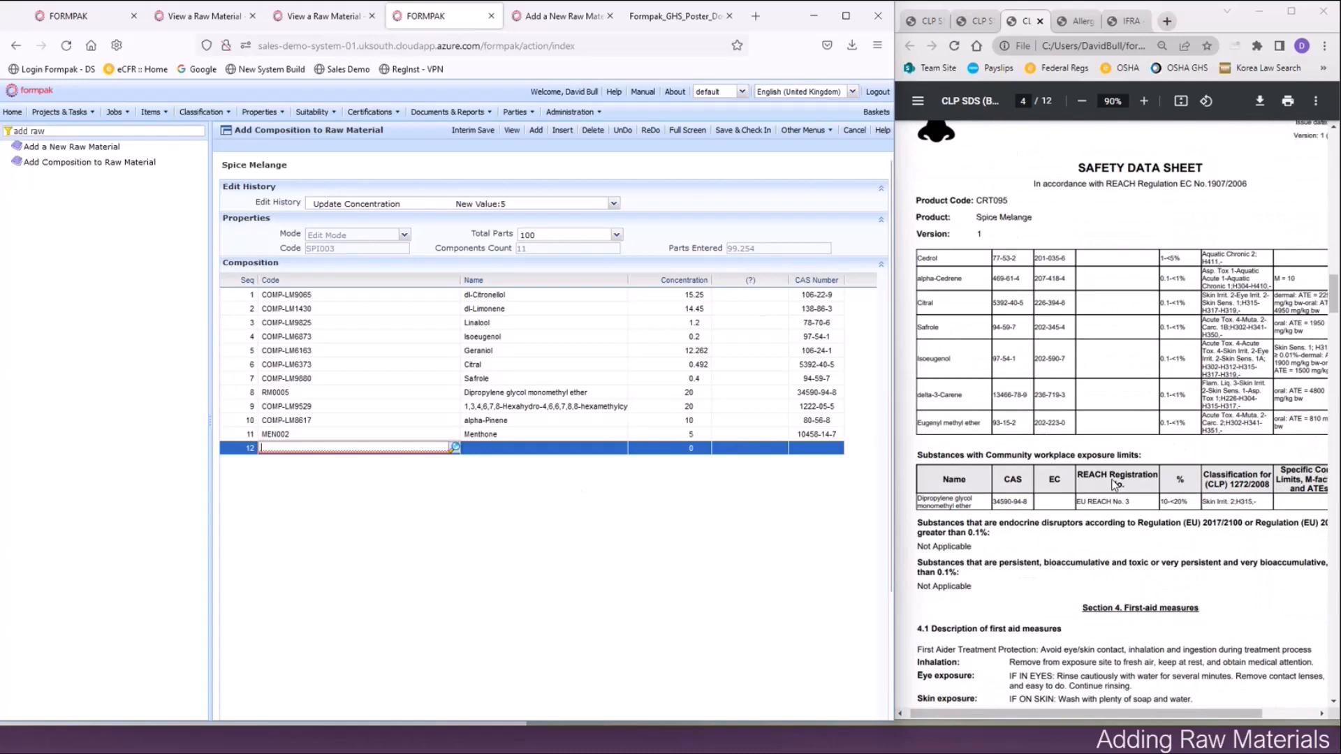
left_click(739, 132)
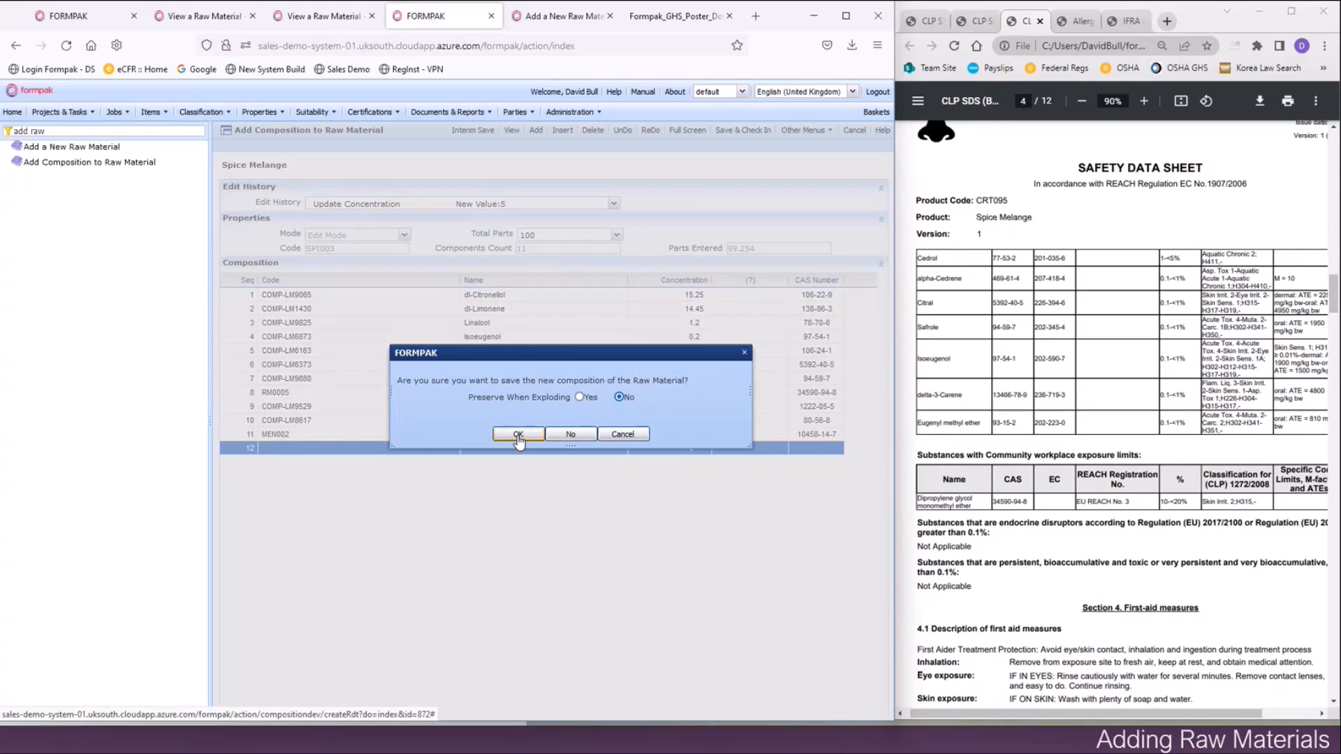
left_click(518, 434)
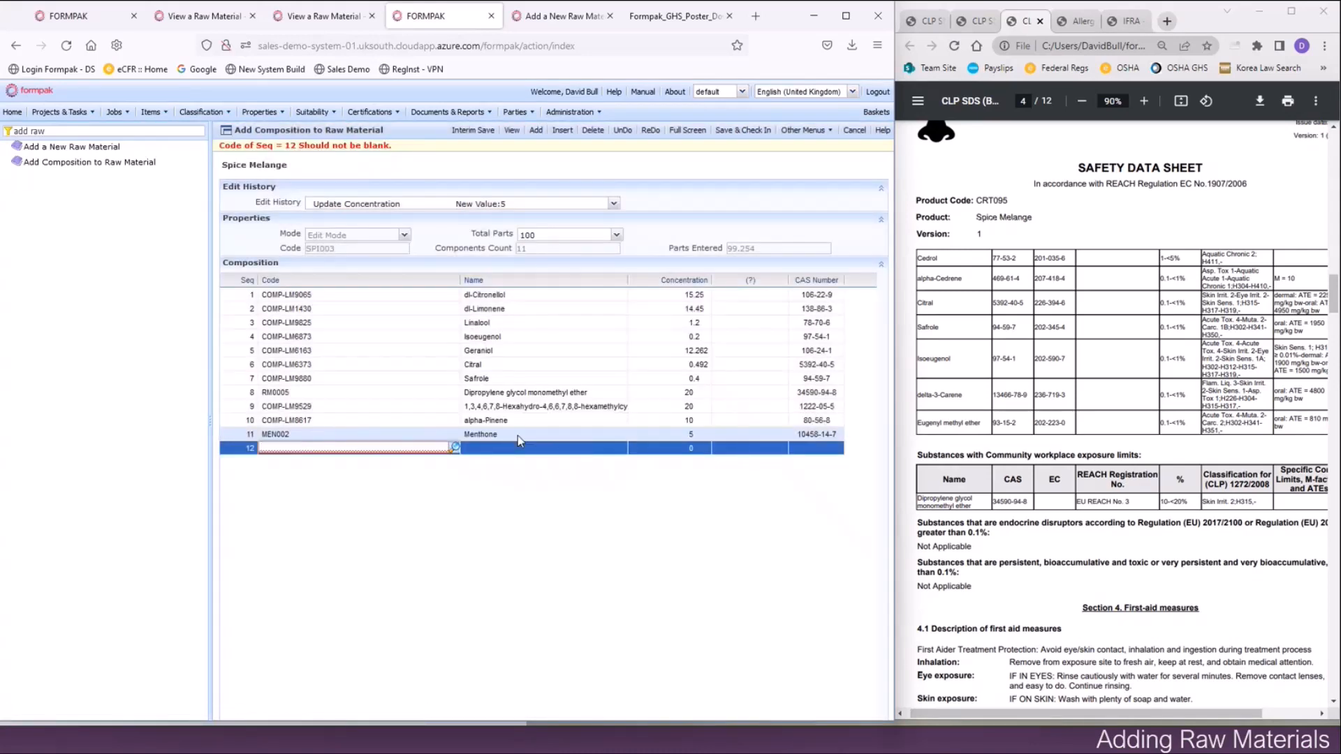
left_click(495, 437)
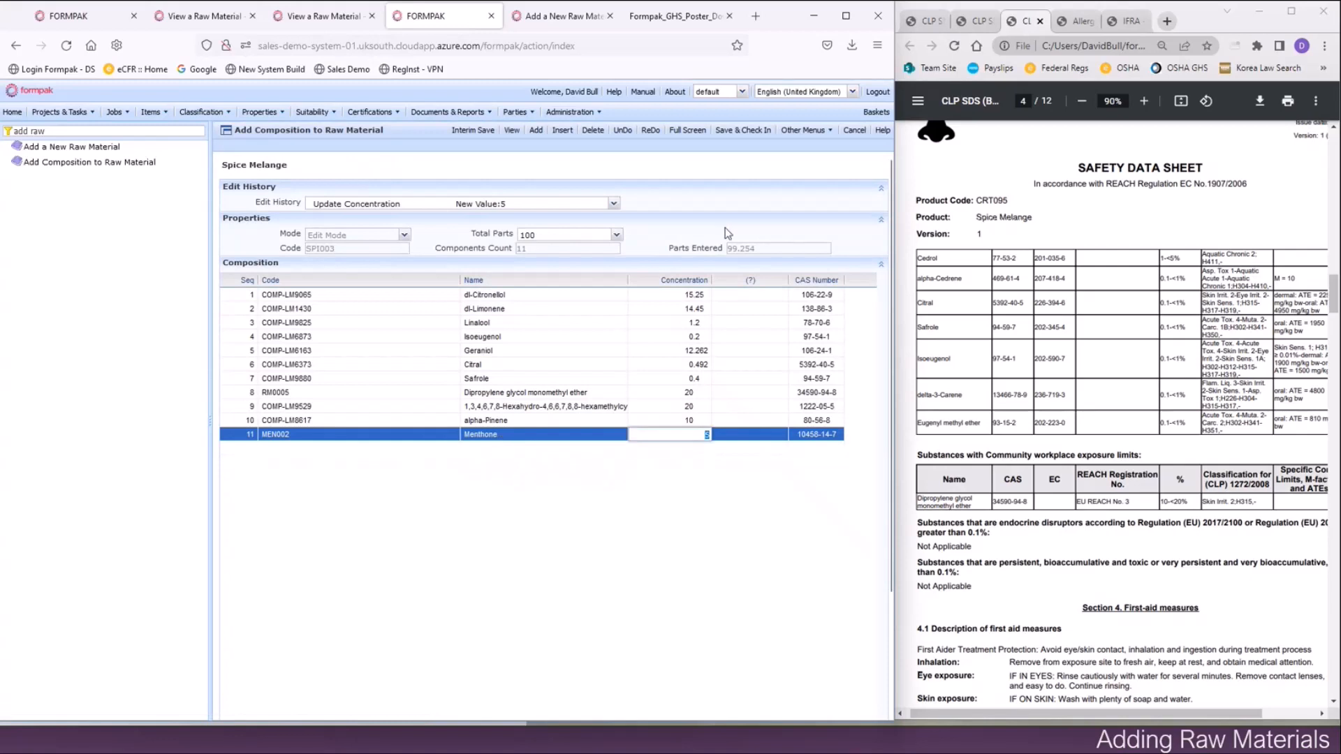
left_click(742, 130)
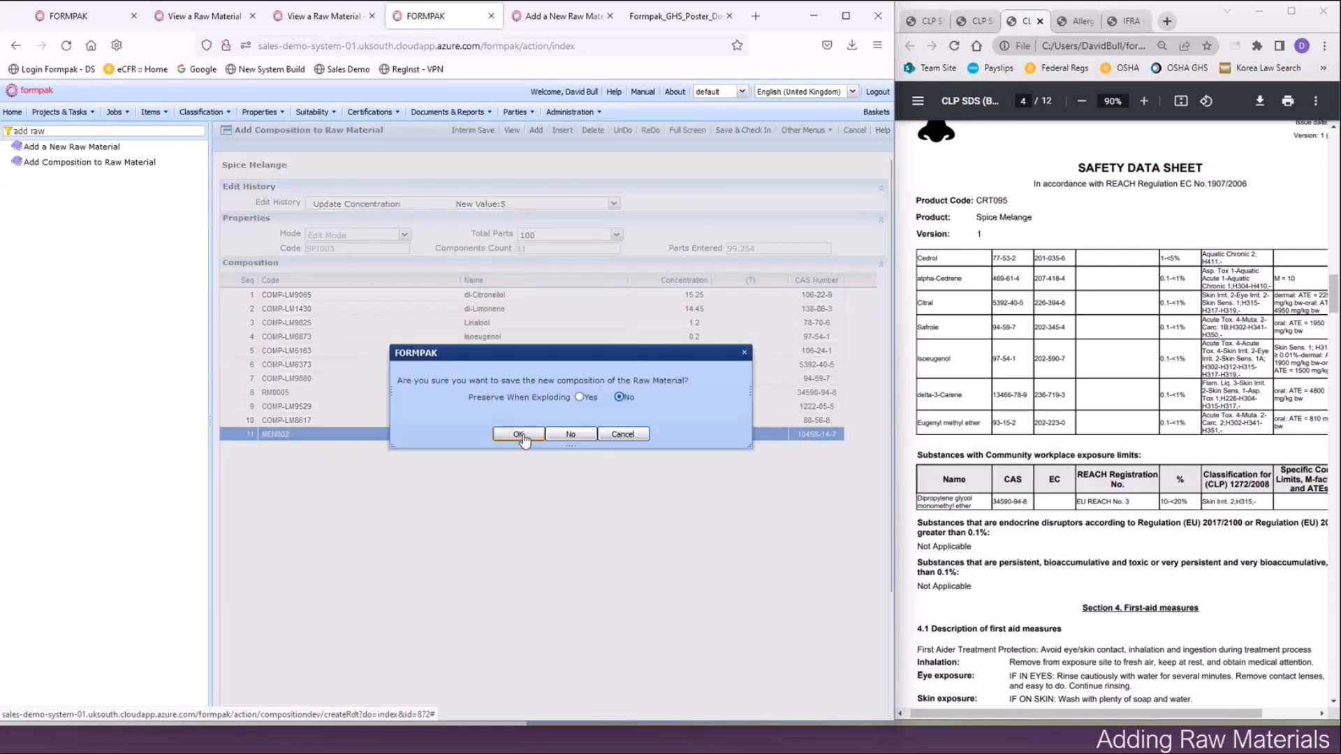
left_click(518, 435)
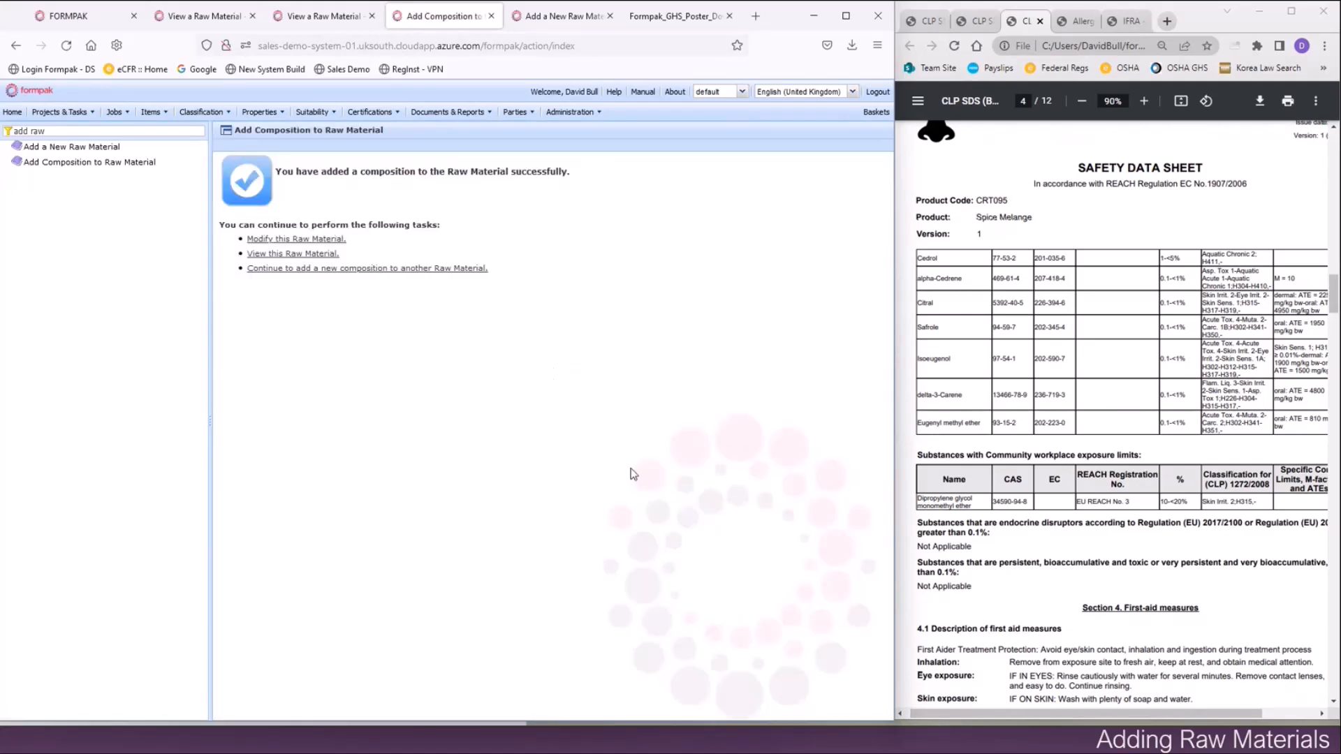
Open Spice Melange for modification and add the Flash Point property (FP) to its Physical Data group.
left_click(311, 240)
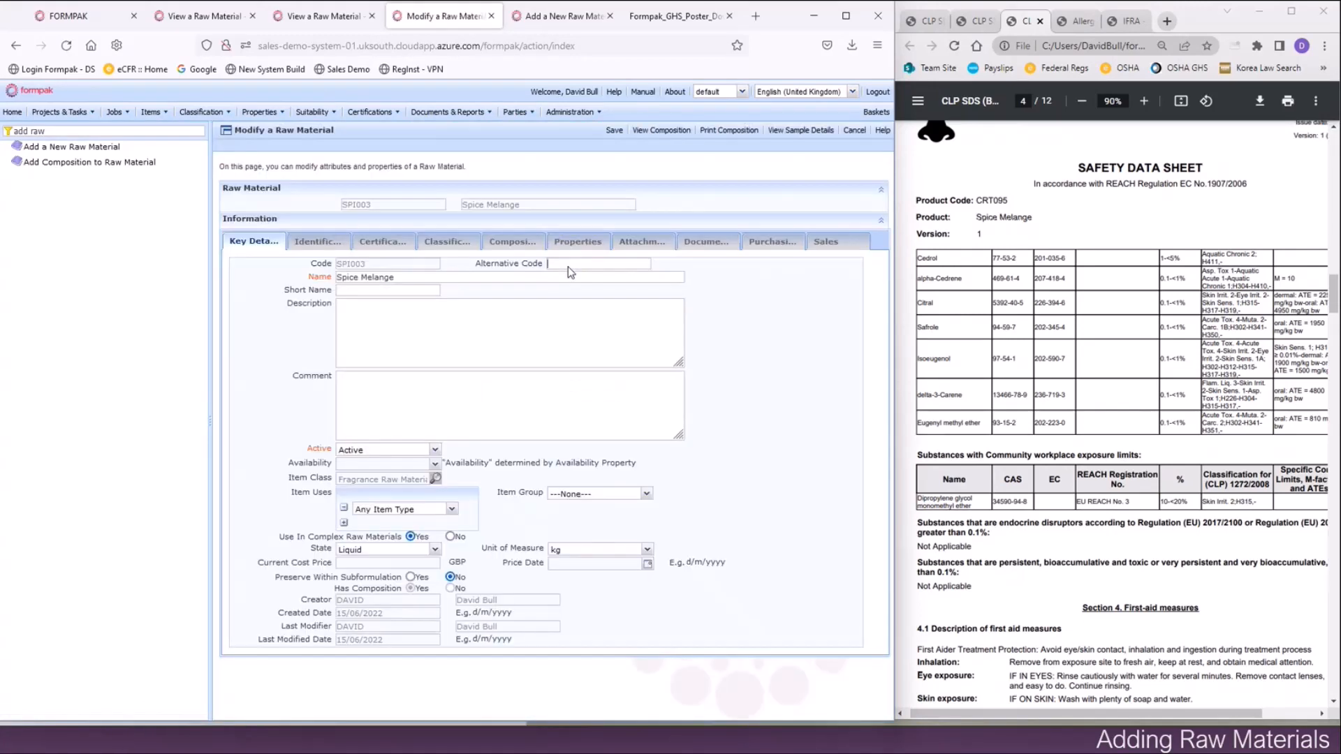
left_click(580, 242)
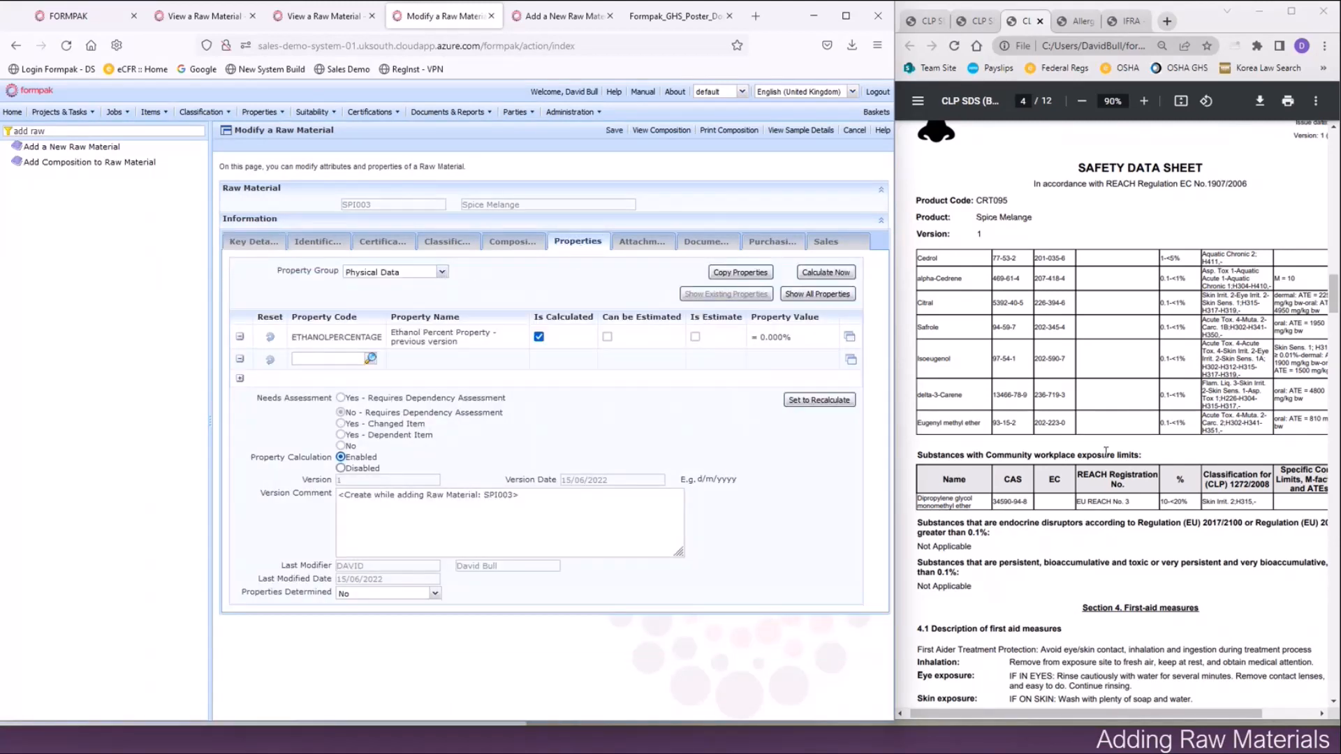
scroll(1115, 429, "down", 8)
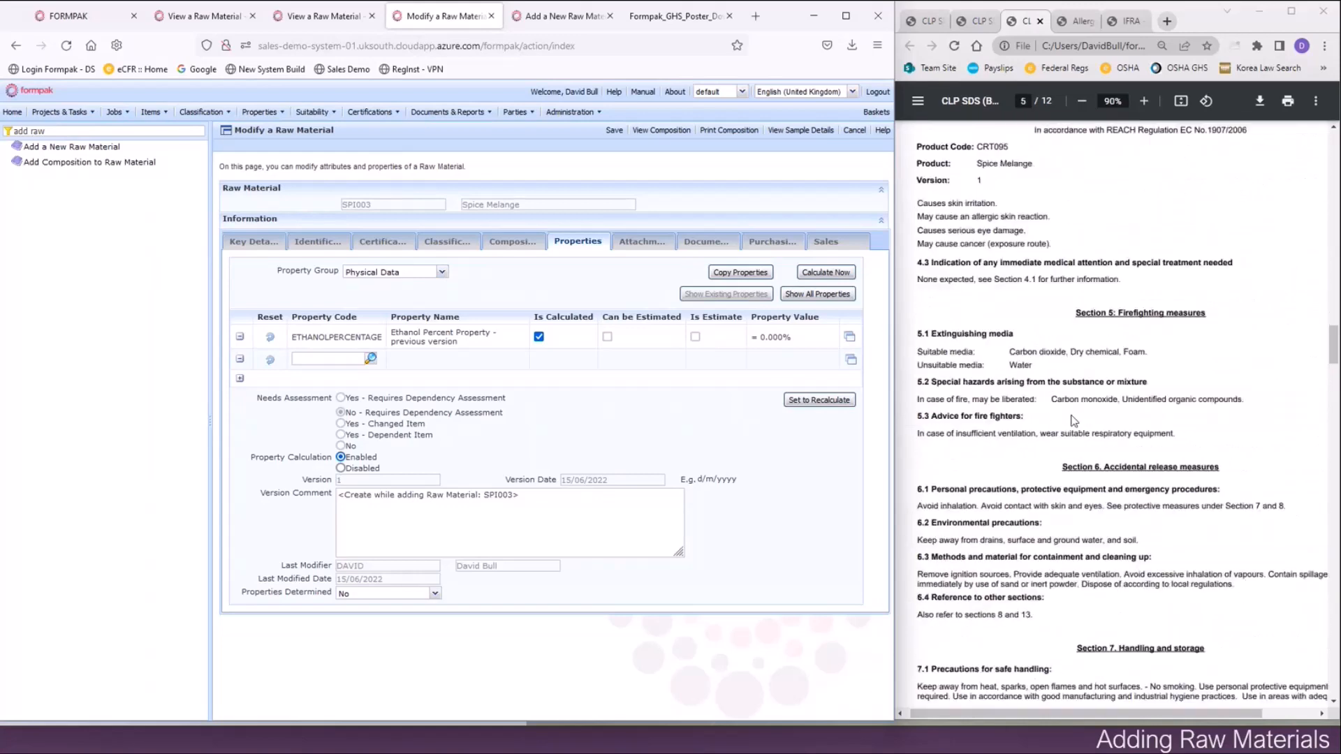
scroll(1073, 419, "down", 15)
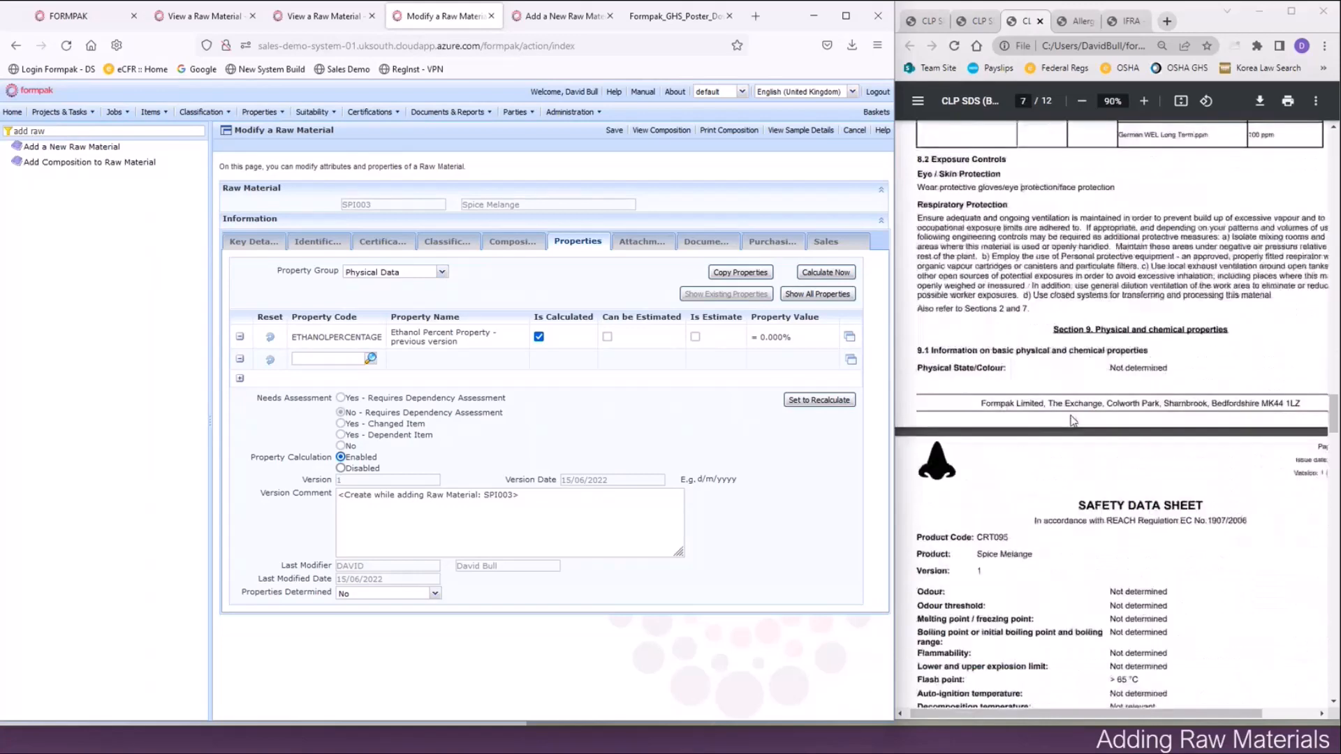
scroll(1073, 420, "down", 4)
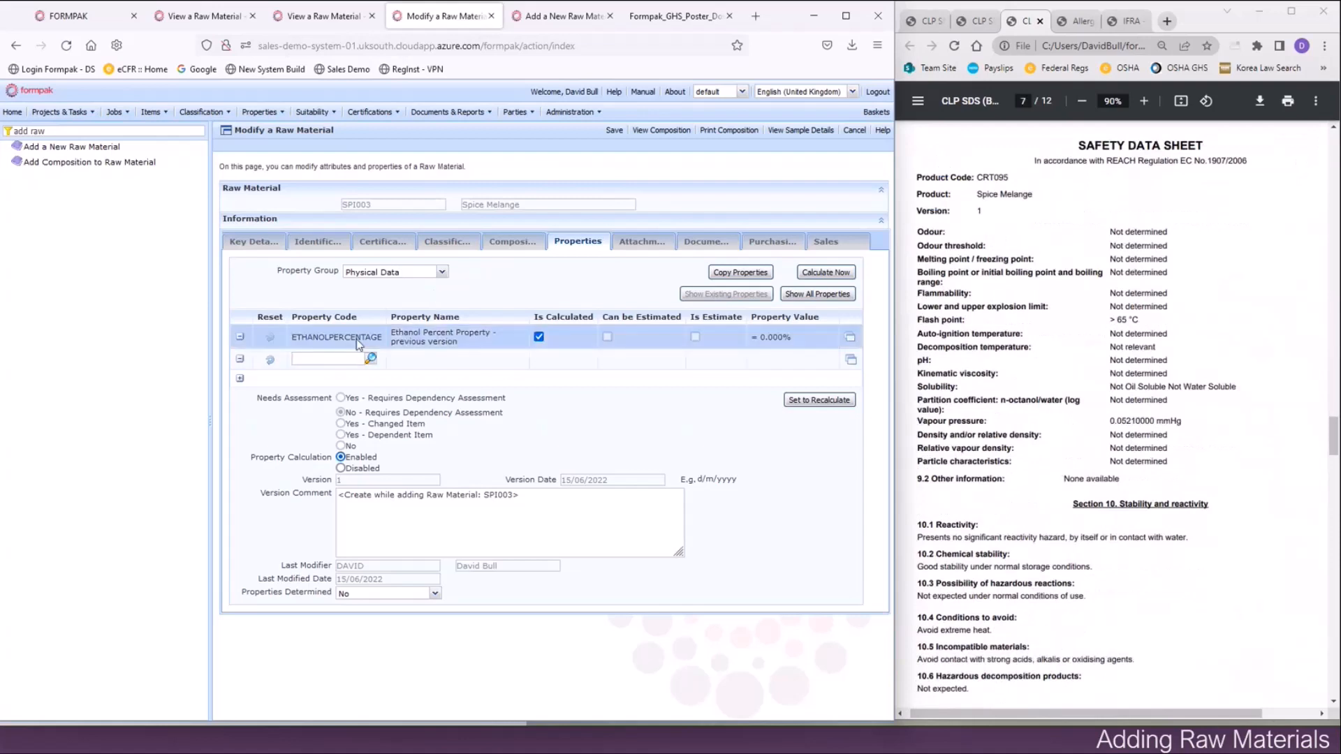
left_click(336, 356)
left_click(1092, 318)
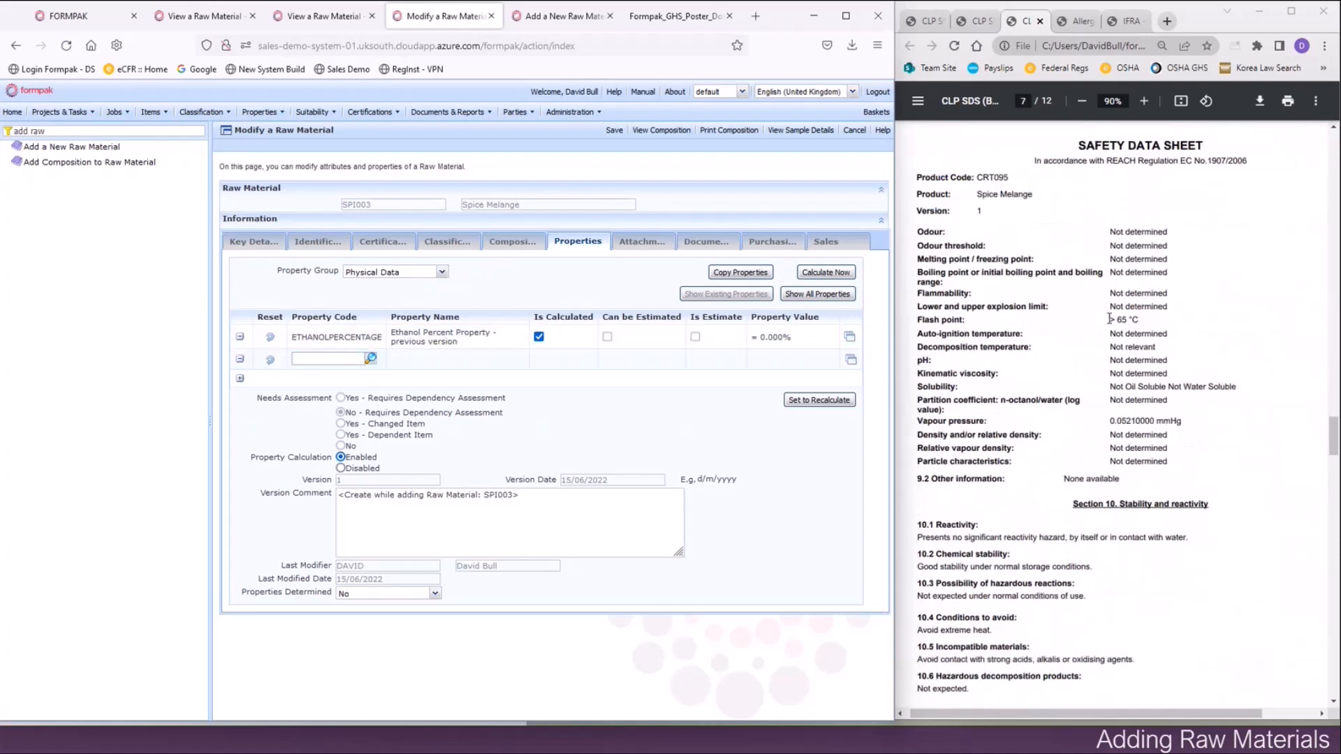
left_click(352, 357)
type("FP")
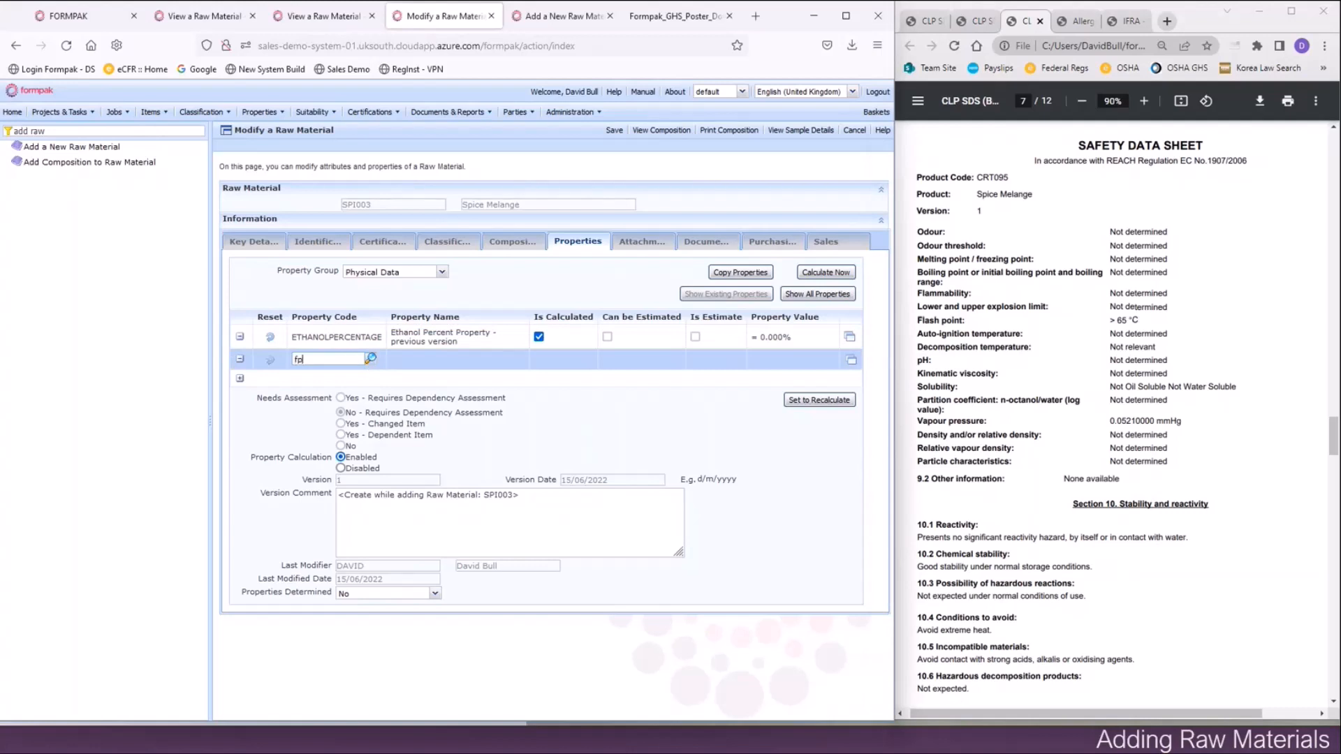
left_click(435, 392)
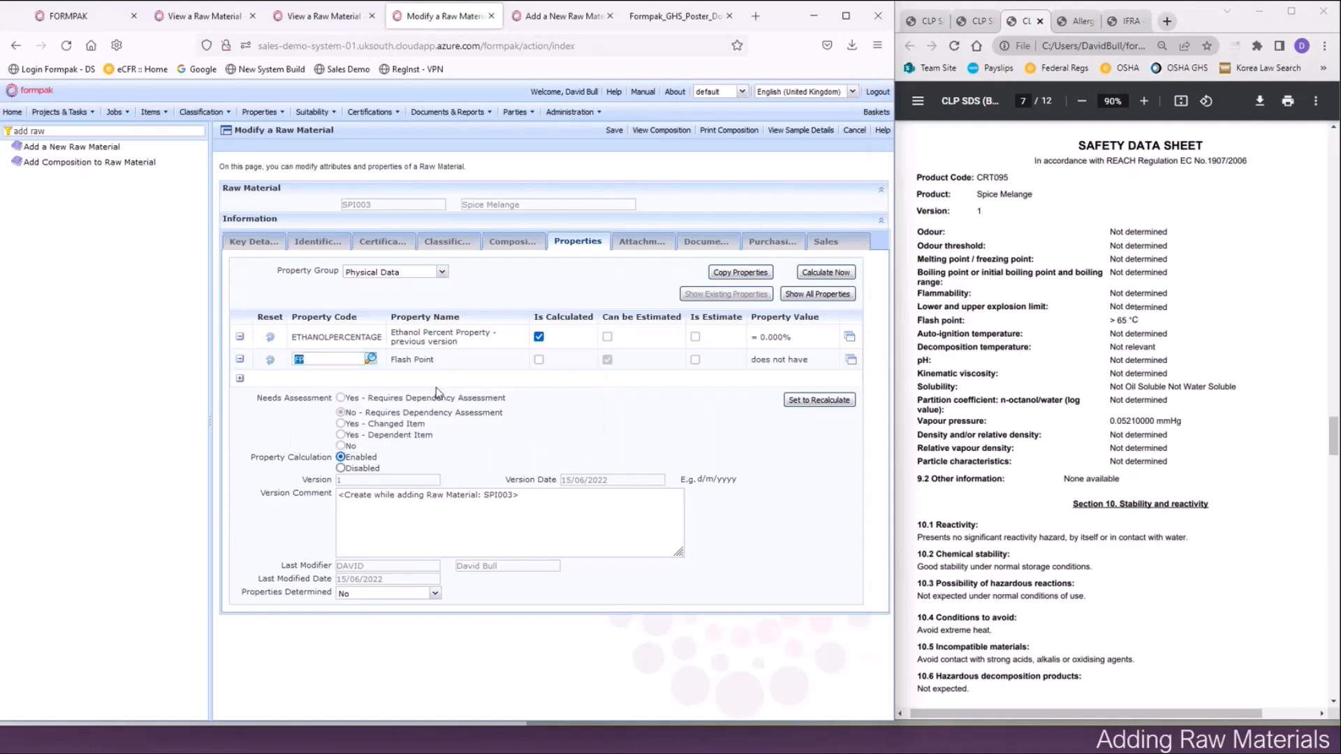
Set Spice Melange's Flash Point value to > 65 °C, as given in the safety data sheet.
left_click(850, 359)
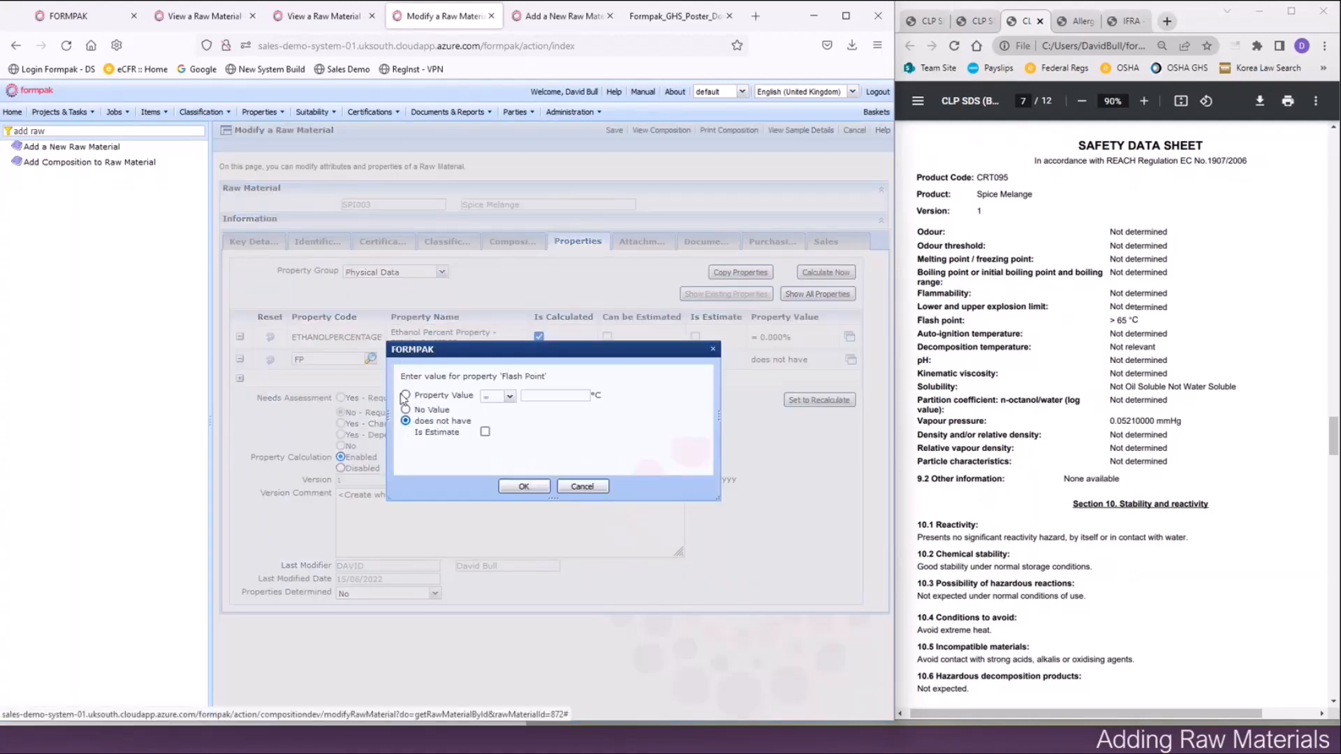
left_click(406, 396)
left_click(509, 397)
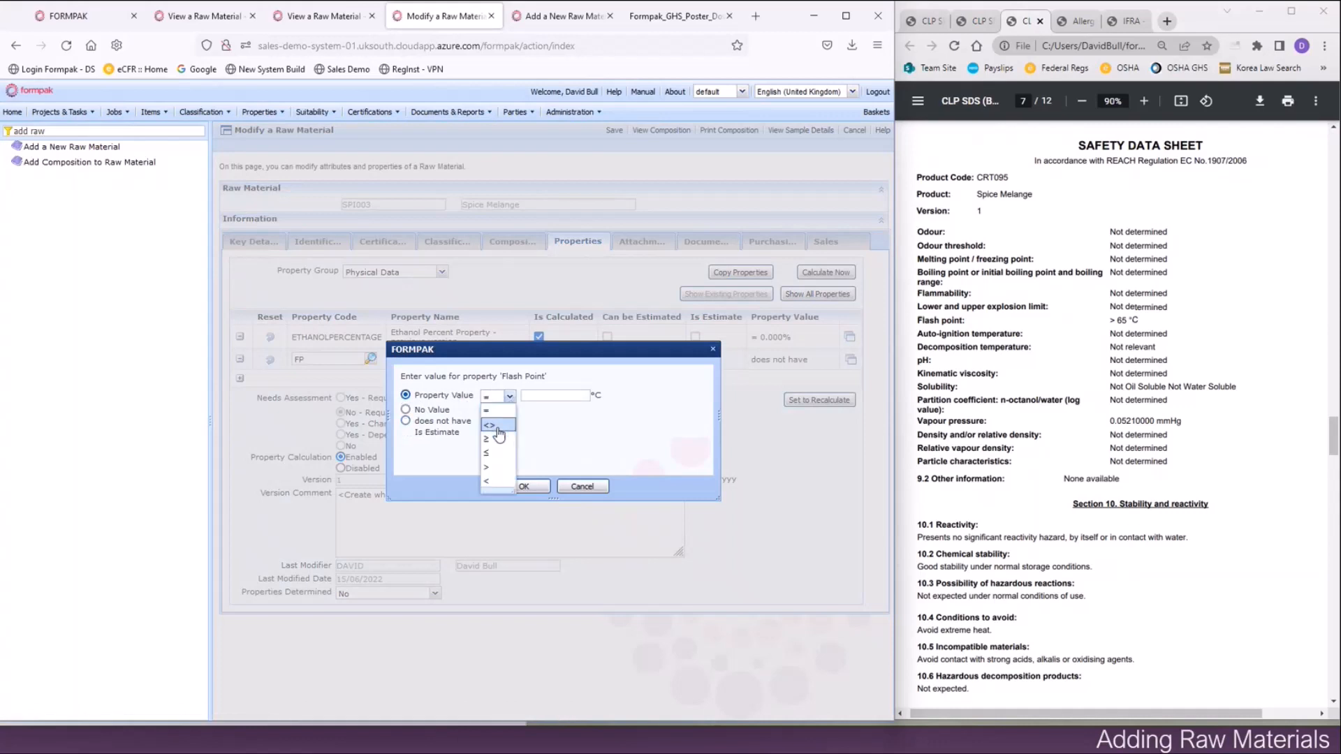
left_click(496, 466)
left_click(538, 395)
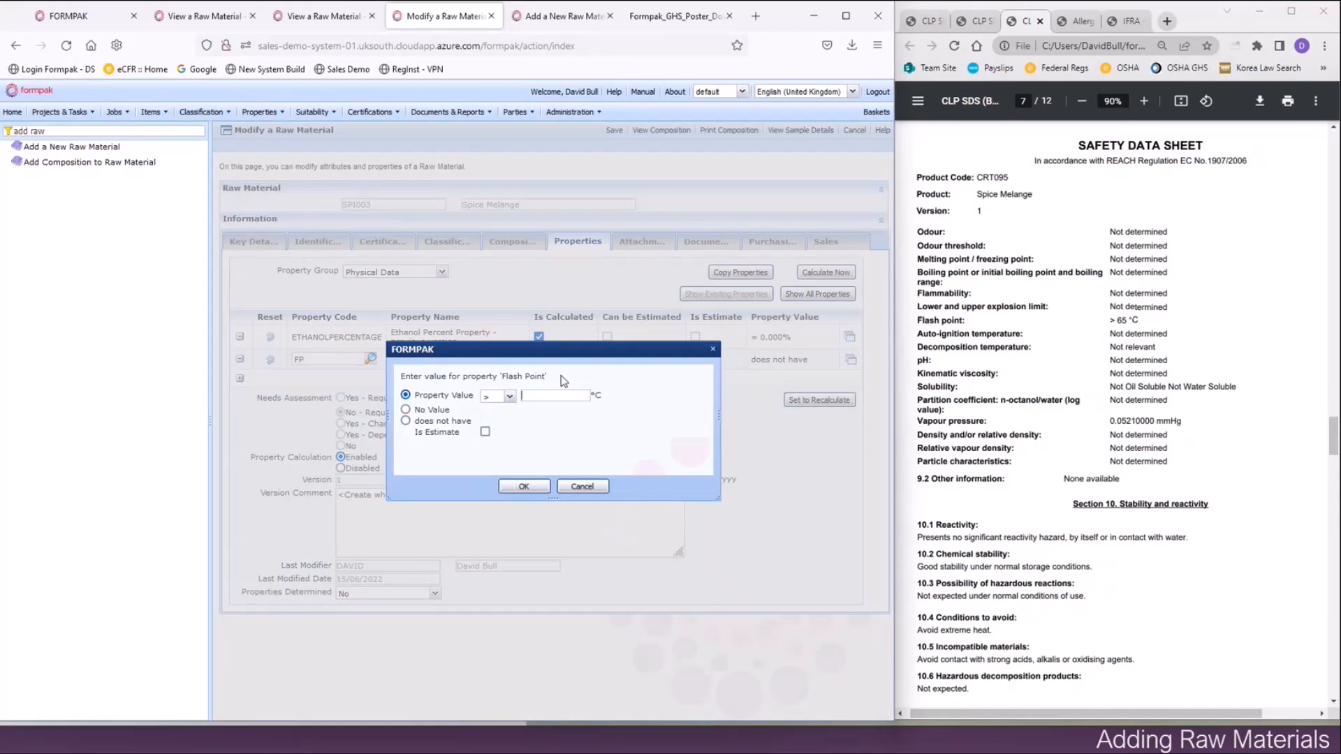
type("65")
left_click(528, 487)
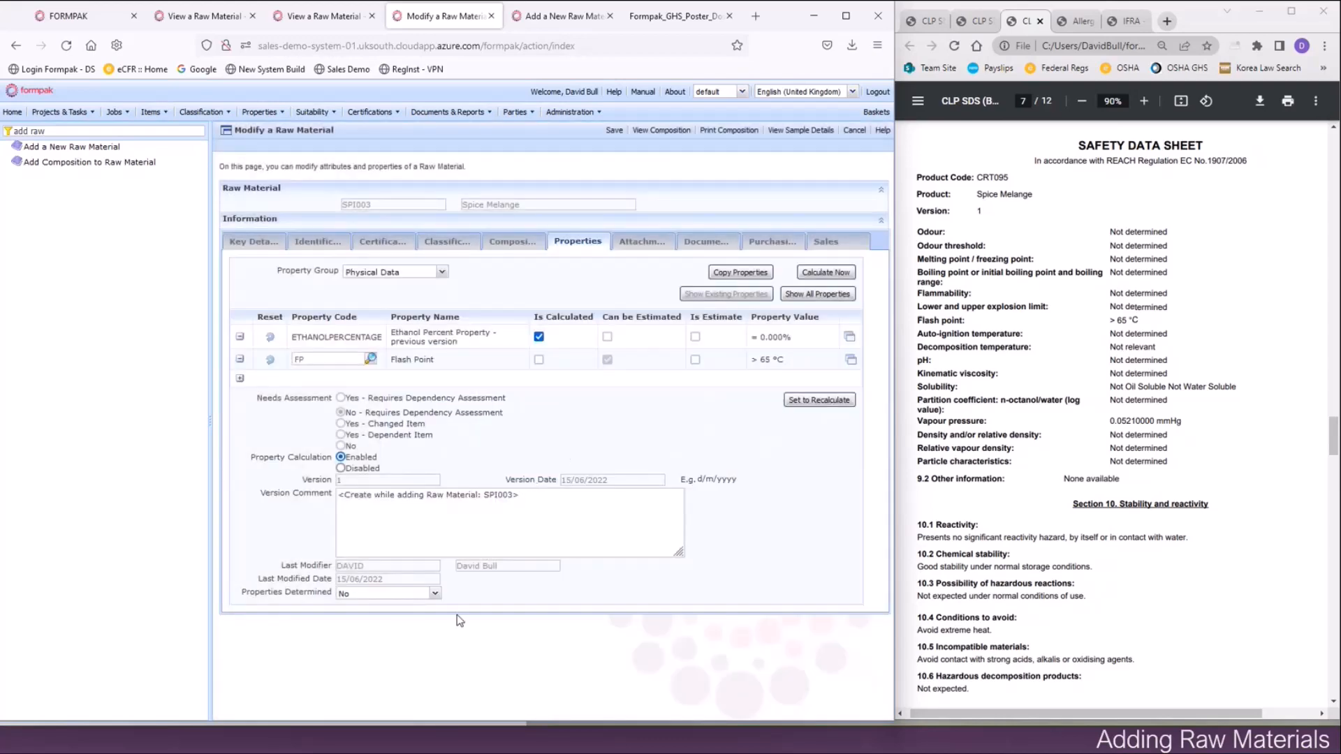
Calculate Spice Melange's properties and save the raw material with Properties Determined set to Yes.
left_click(819, 274)
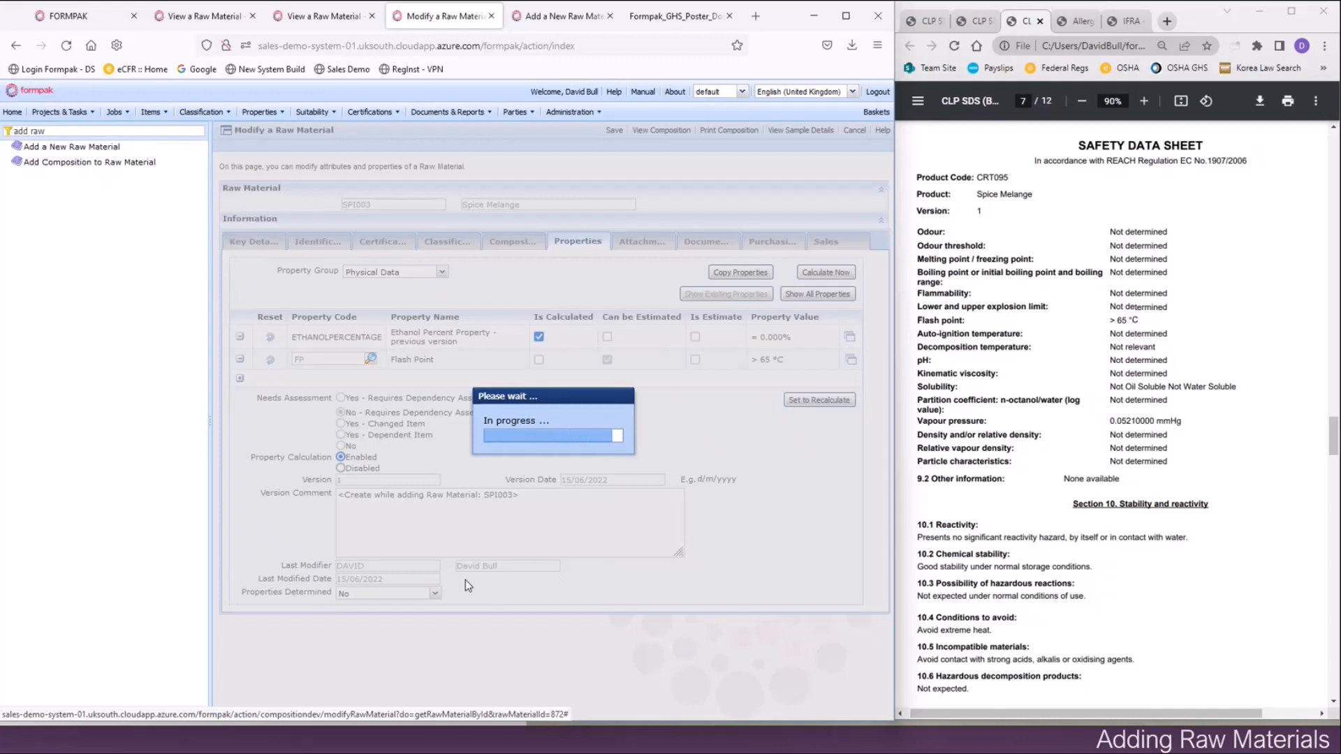
left_click(543, 444)
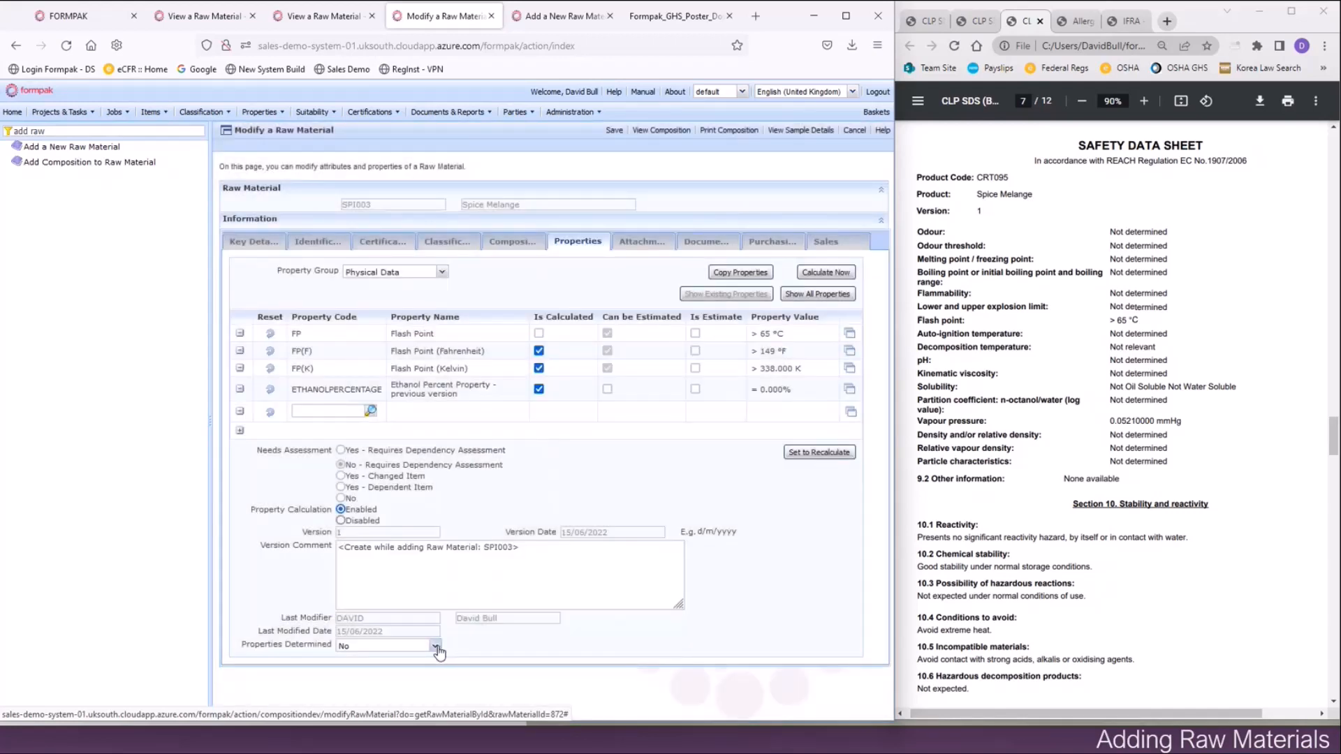
left_click(436, 646)
left_click(419, 664)
left_click(613, 133)
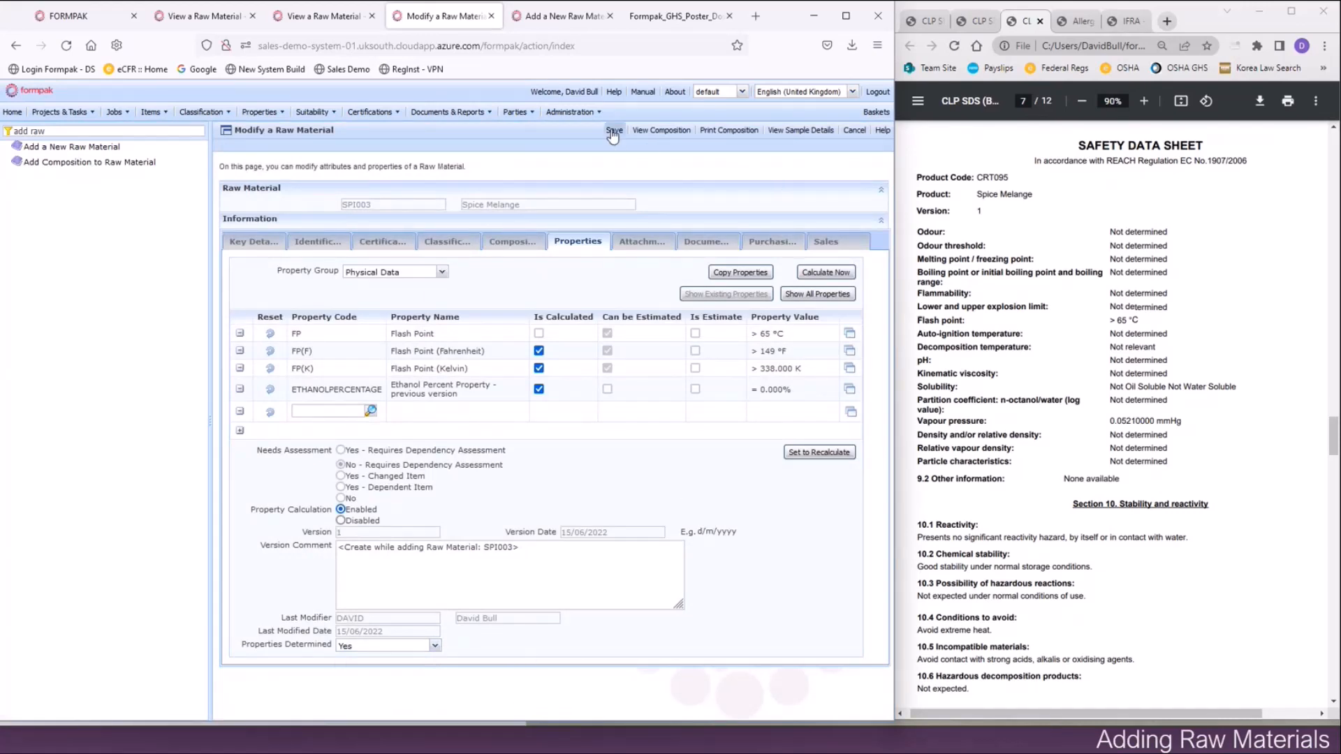